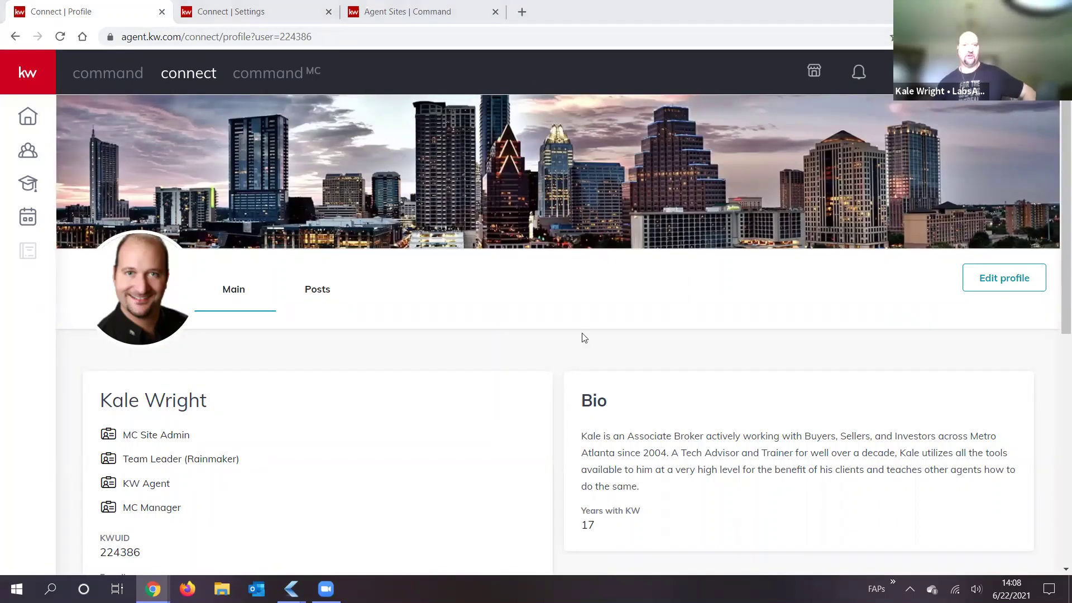
Step: Review the Connect profile's bio, contact details and service areas, then open Edit profile
click(994, 72)
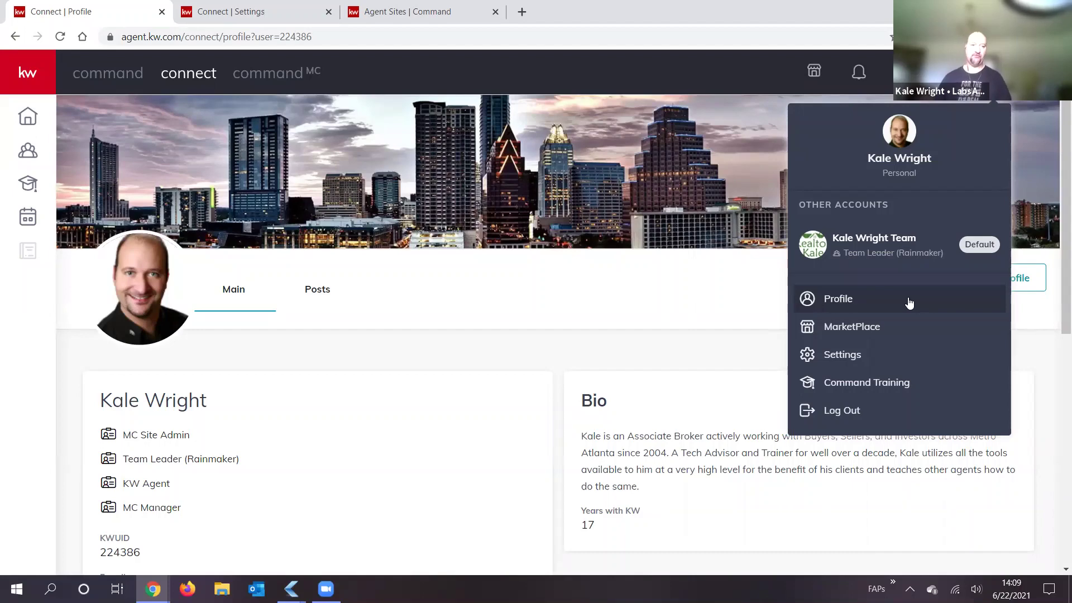
click(642, 467)
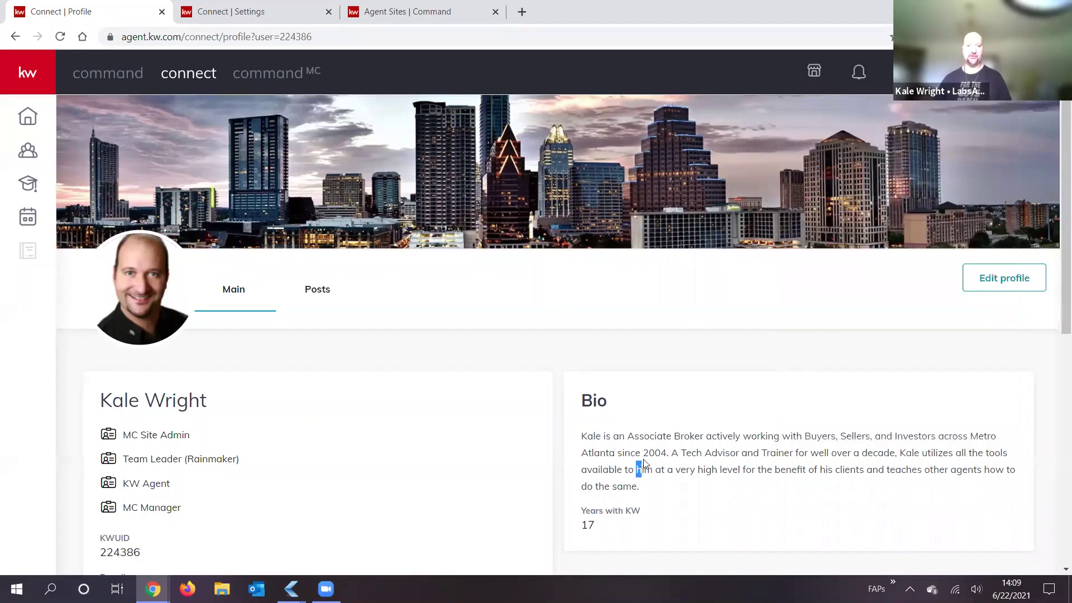
scroll(645, 463, down, 3)
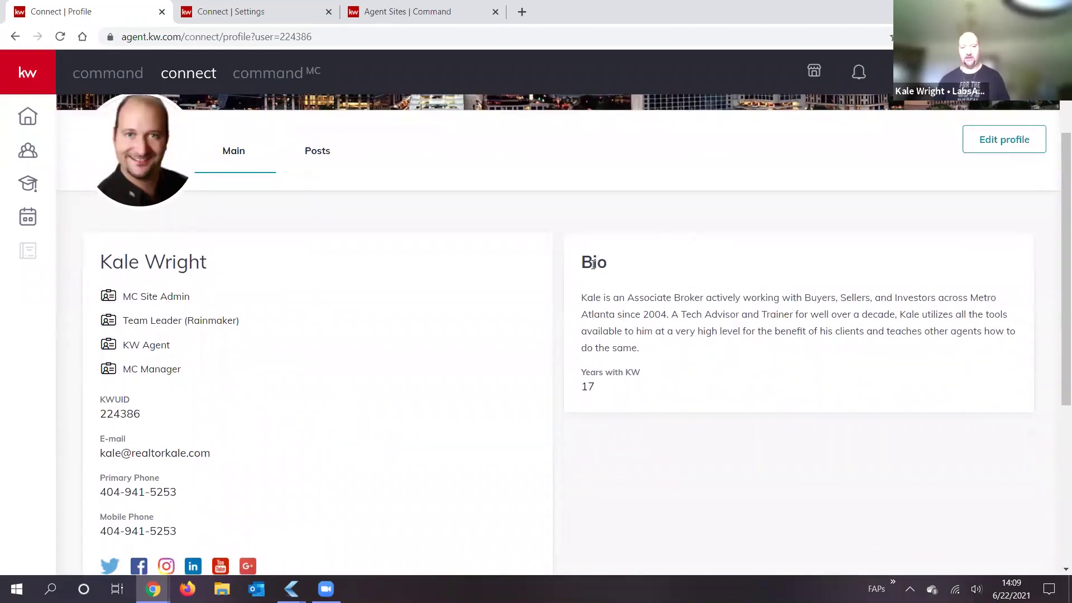
scroll(598, 354, down, 5)
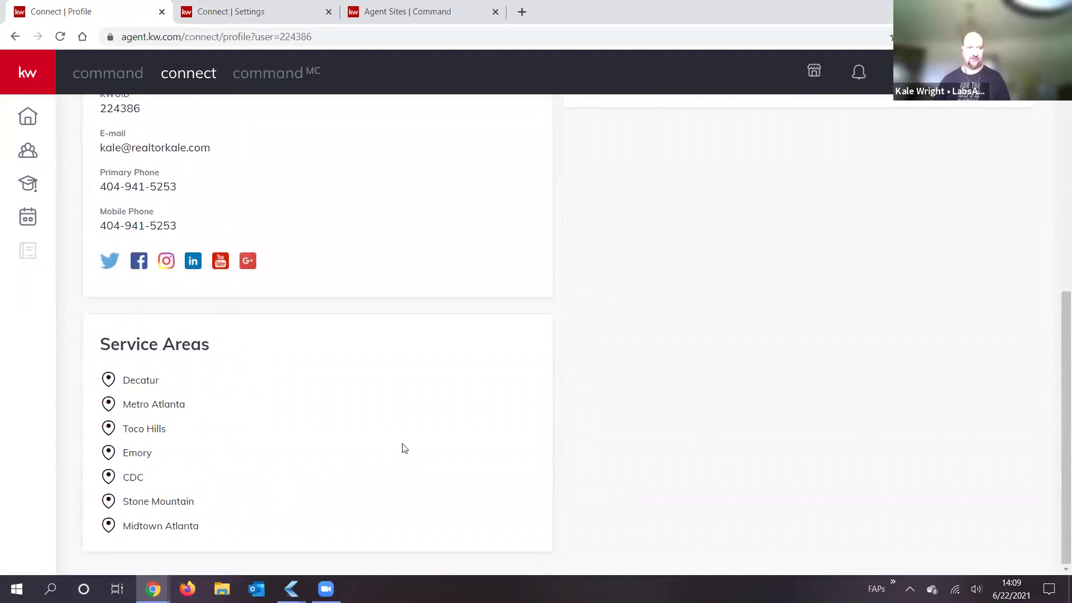
scroll(404, 448, up, 6)
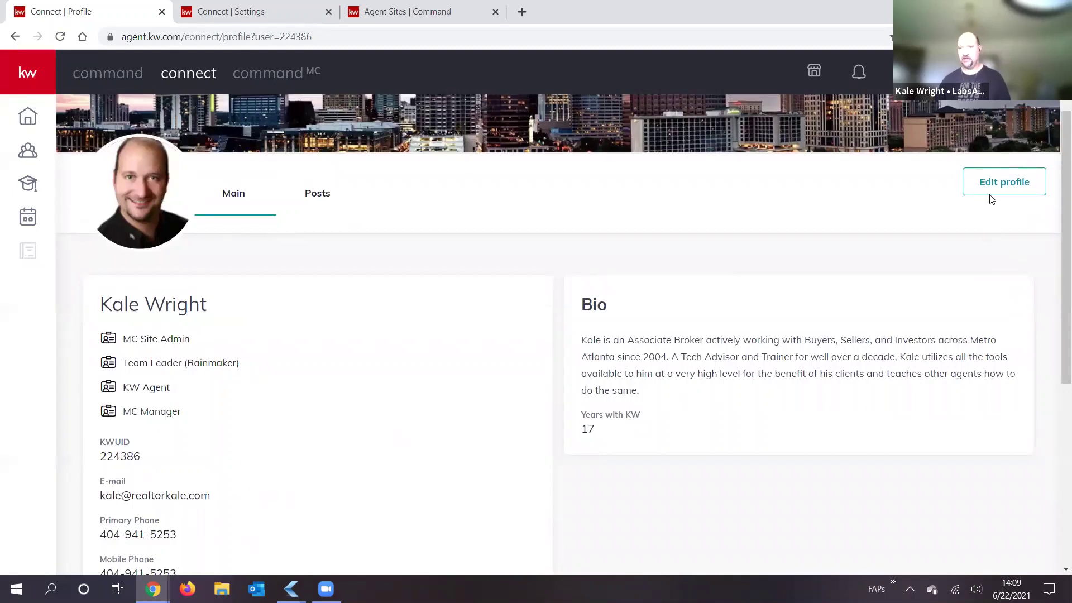
click(1004, 184)
Step: Scroll the Edit Profile dialog to the Show On Profile Page toggles, then cancel without saving
scroll(634, 422, down, 1)
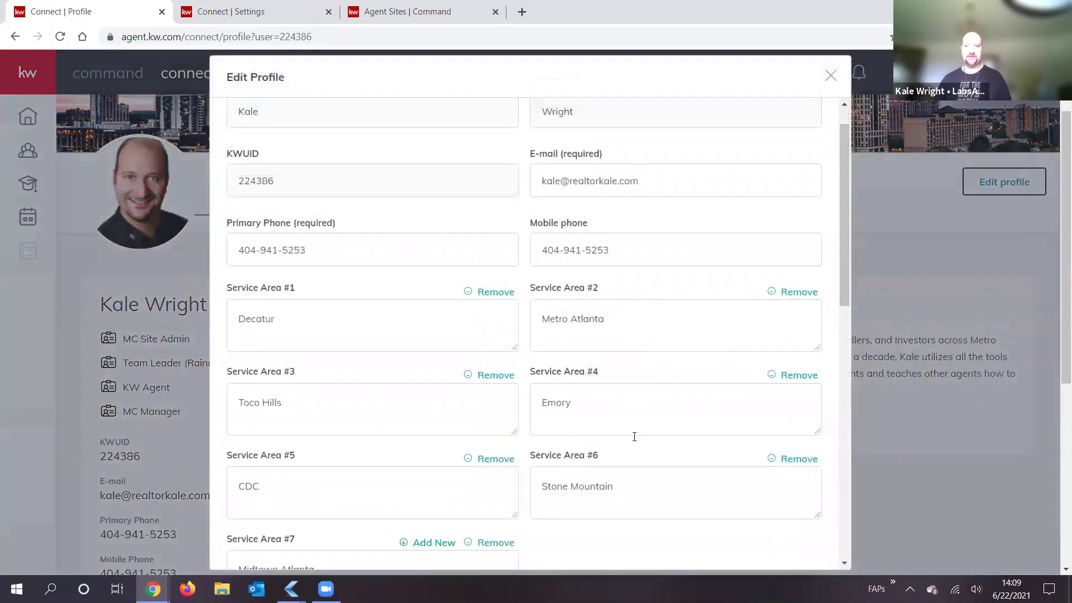
scroll(578, 474, down, 10)
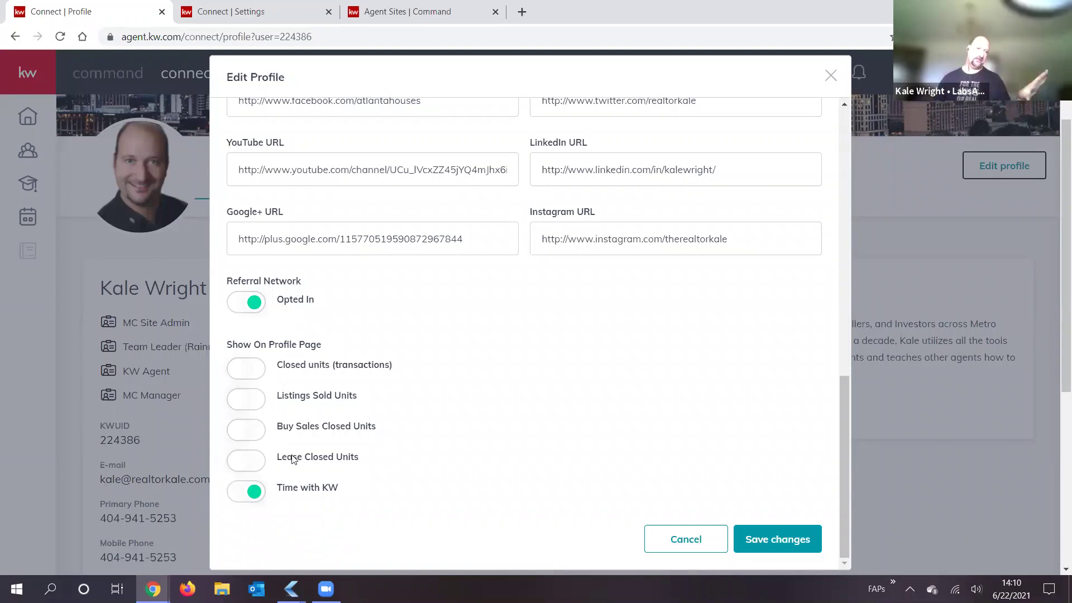
click(691, 535)
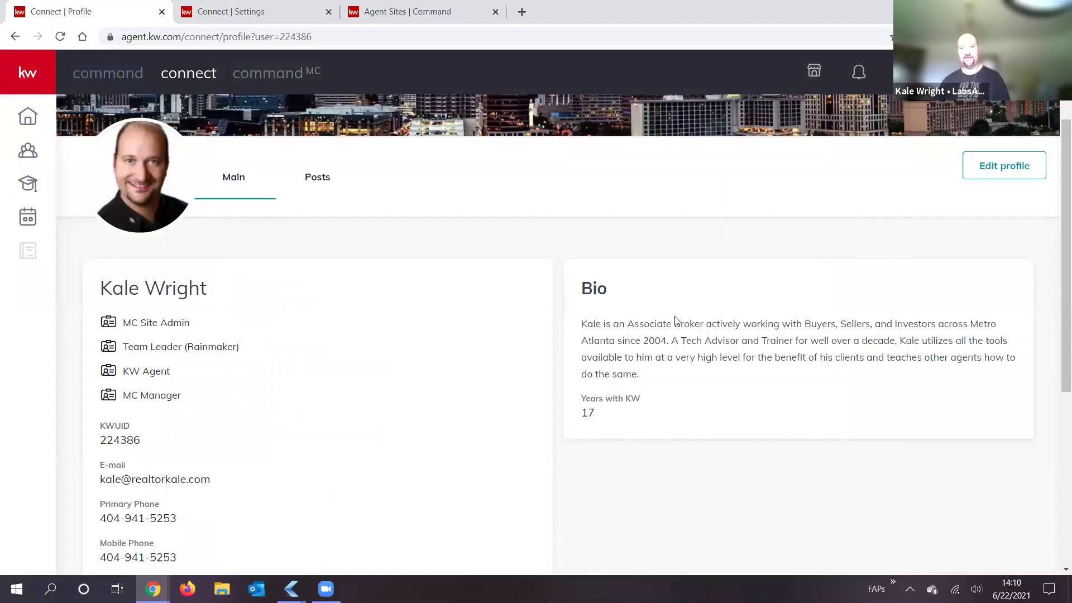
Step: Switch to the Connect | Settings tab showing the Marketing Profile settings
scroll(705, 310, up, 2)
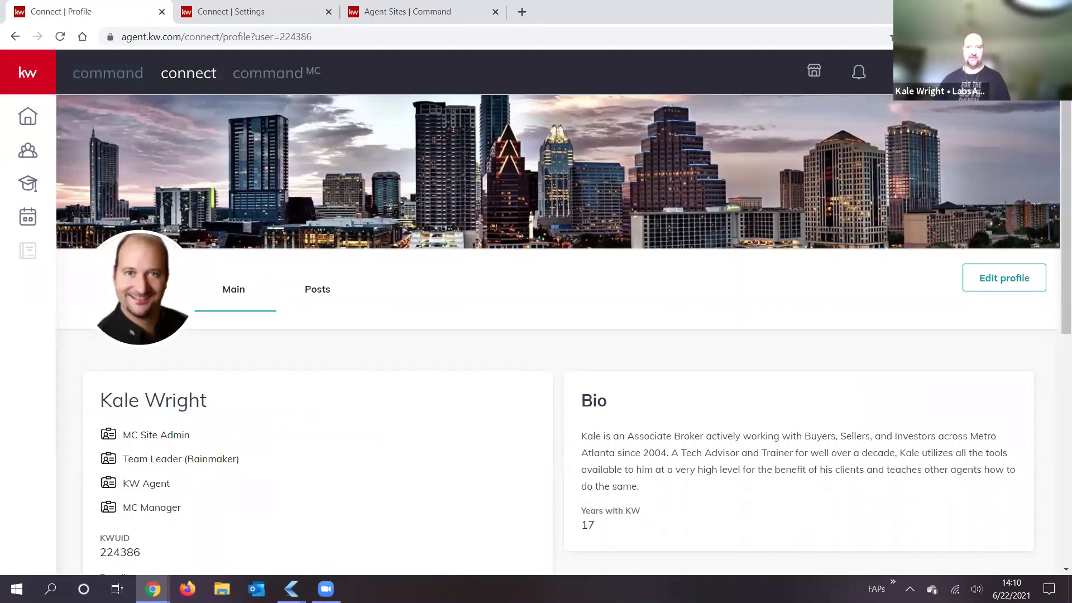
click(903, 71)
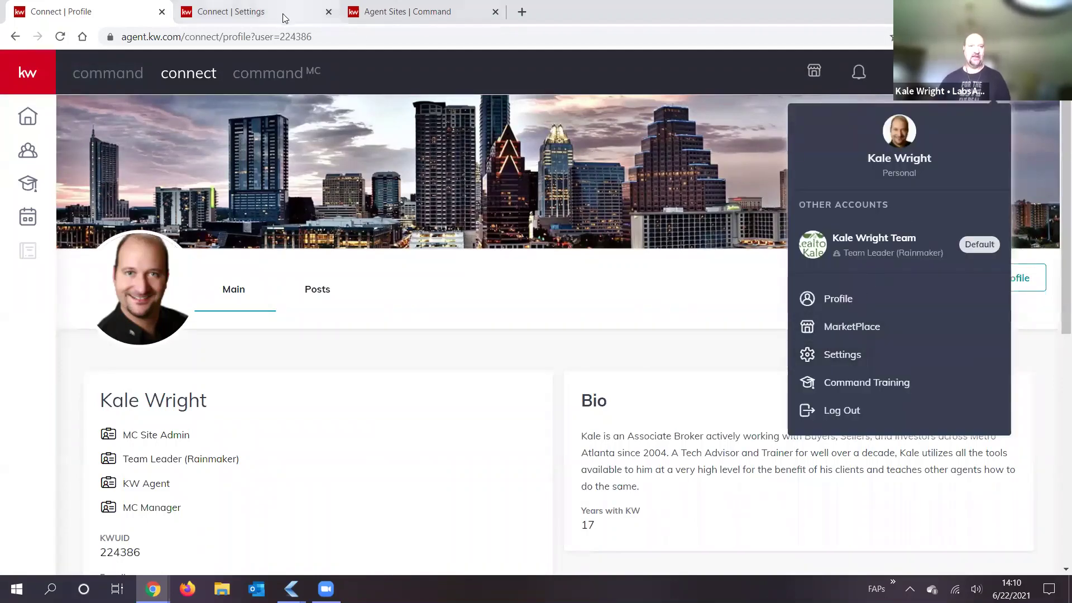
key(ctrl+Tab)
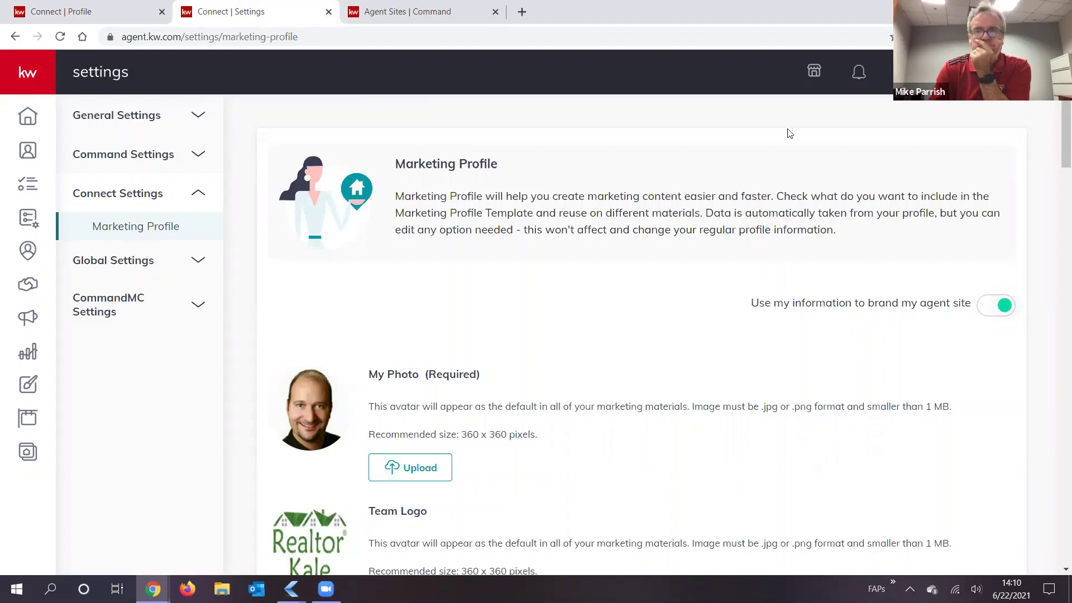
Step: Reload Marketing Profile, highlight the agent-site branding option wording, and open a new browser tab
click(992, 72)
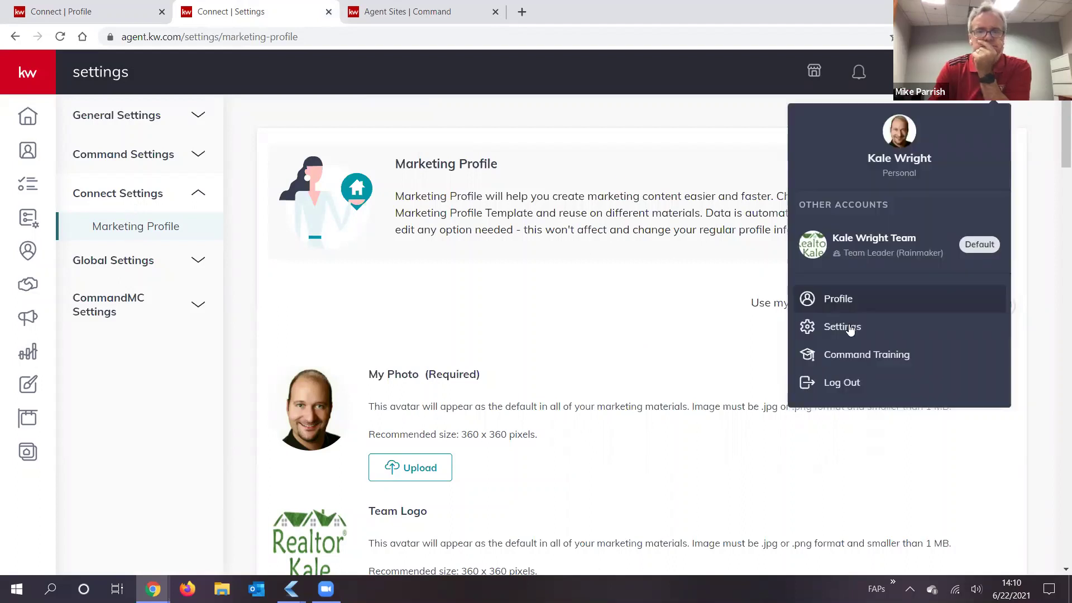
click(136, 232)
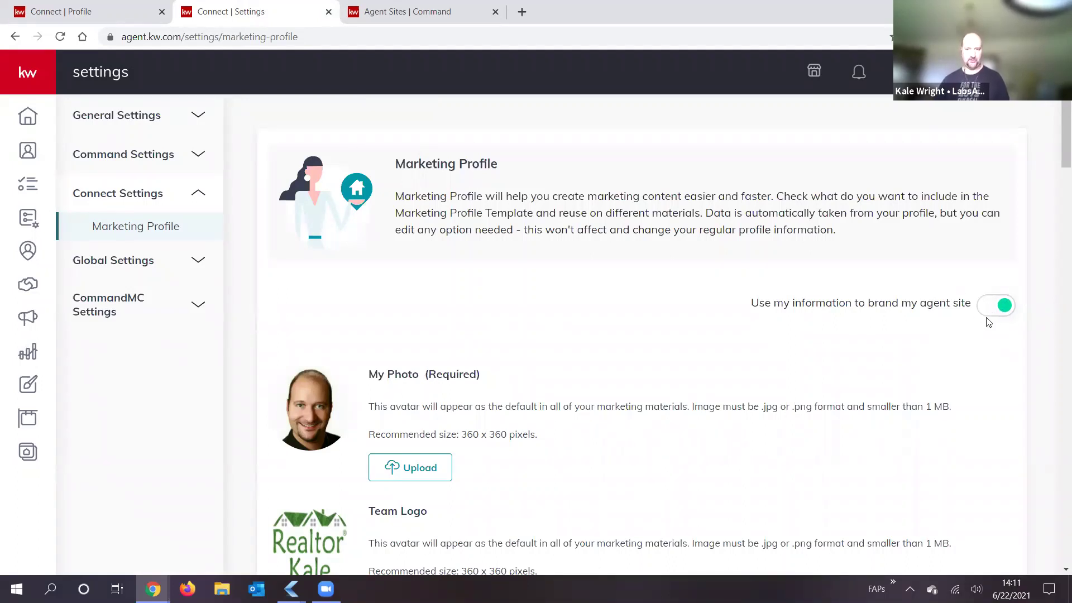
drag(971, 303, 552, 56)
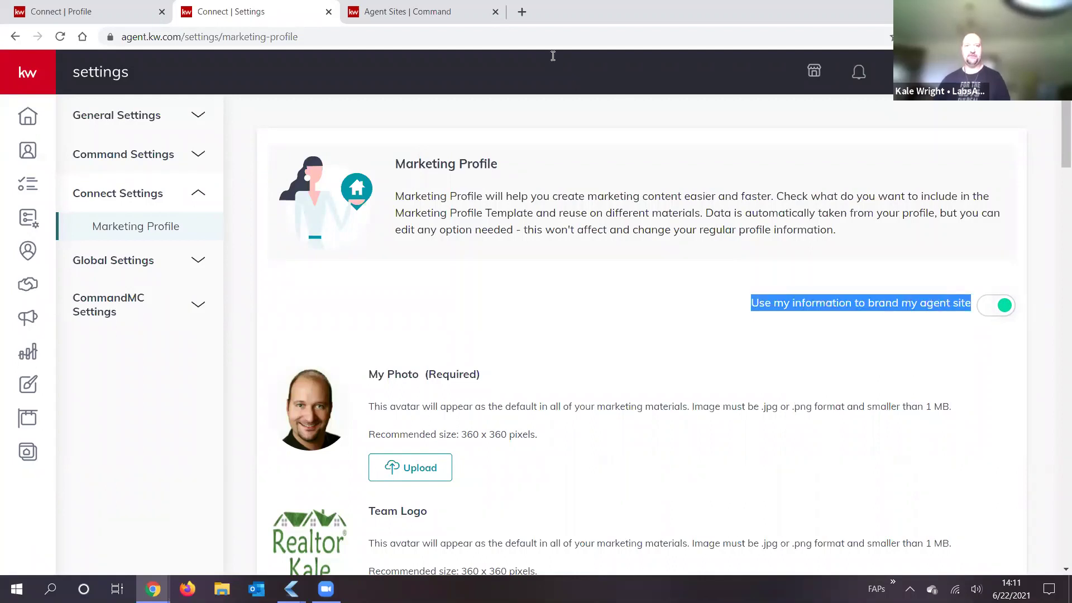
click(522, 11)
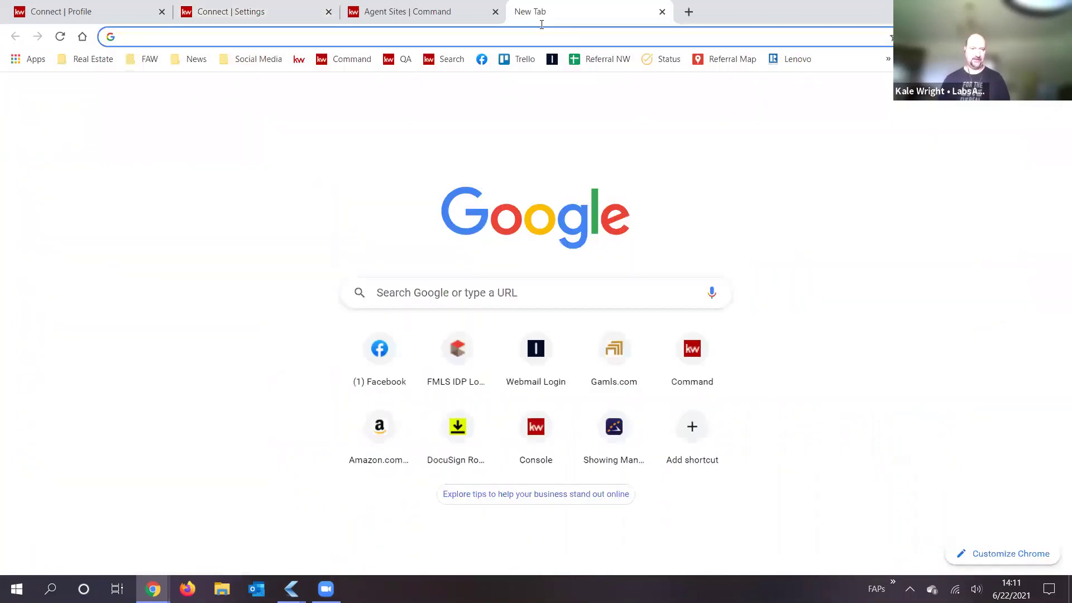
Step: Load kw.com in the new tab, then go back to the Connect | Settings tab
text(kw.com)
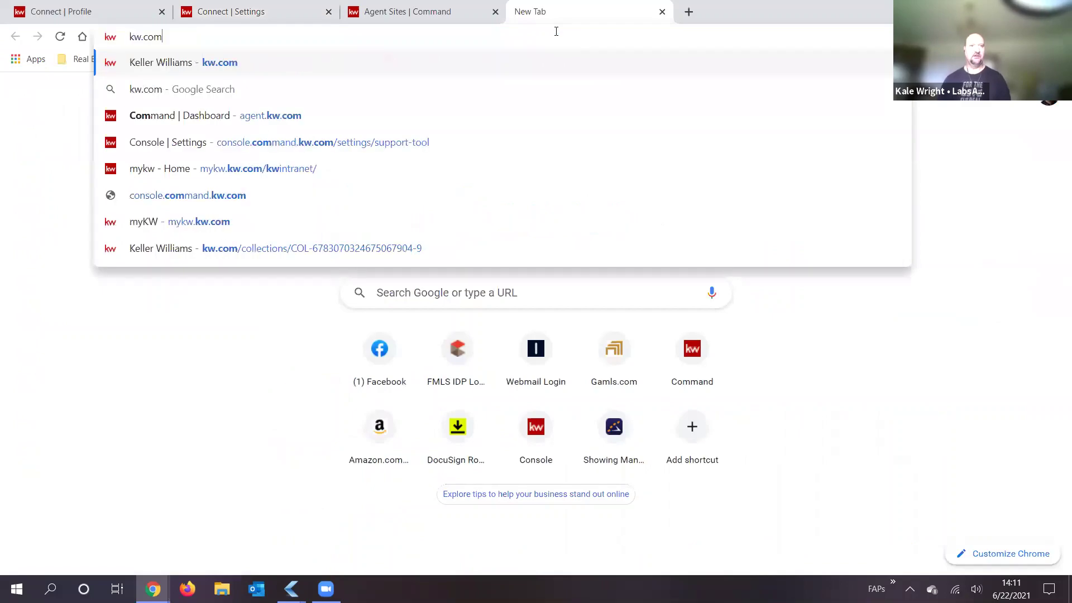
key(Return)
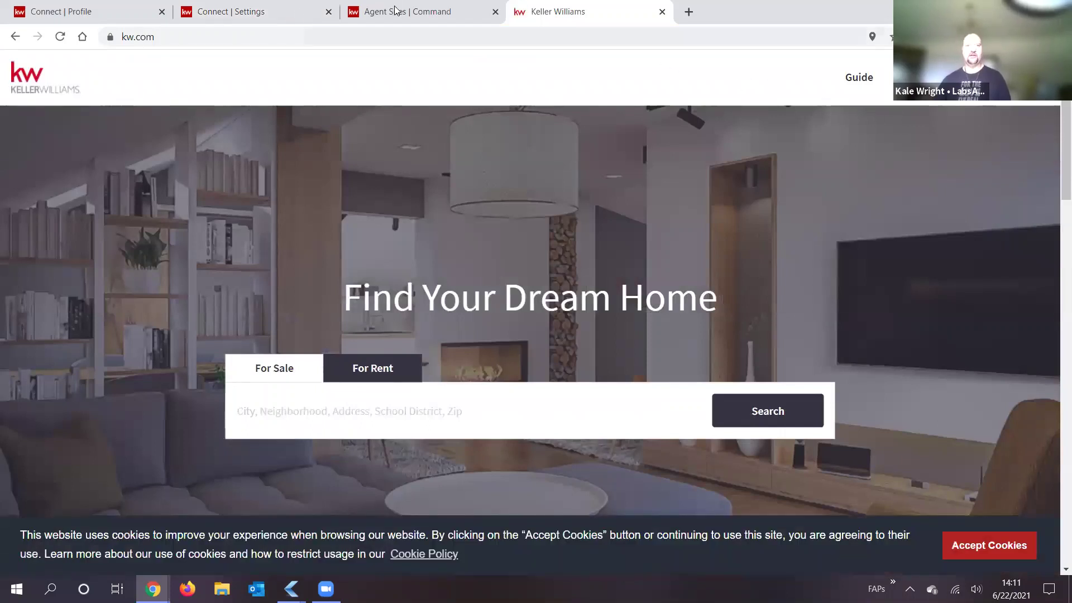
click(379, 15)
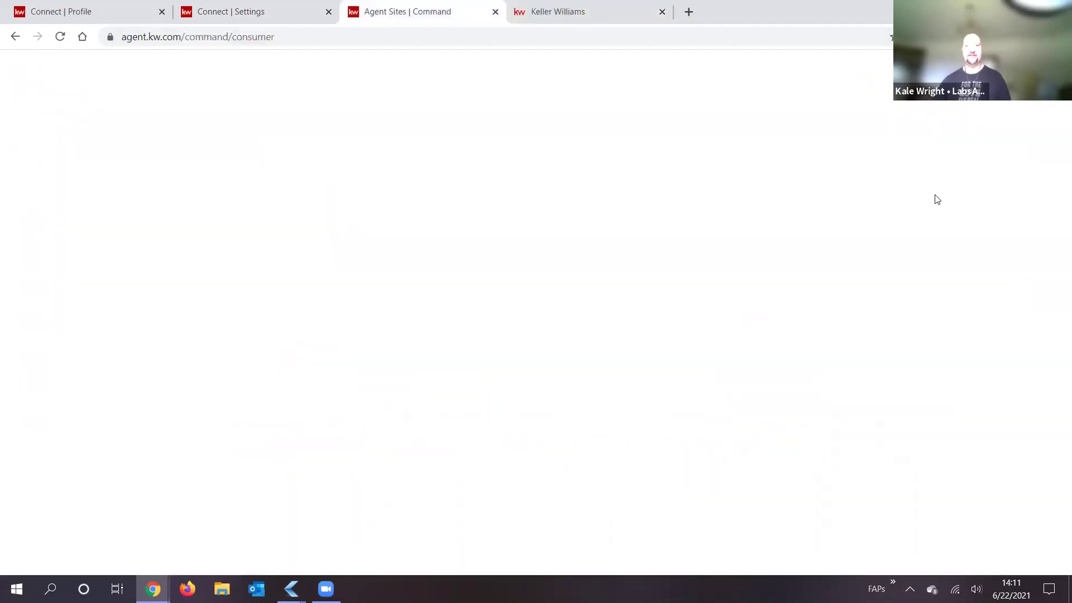
click(287, 15)
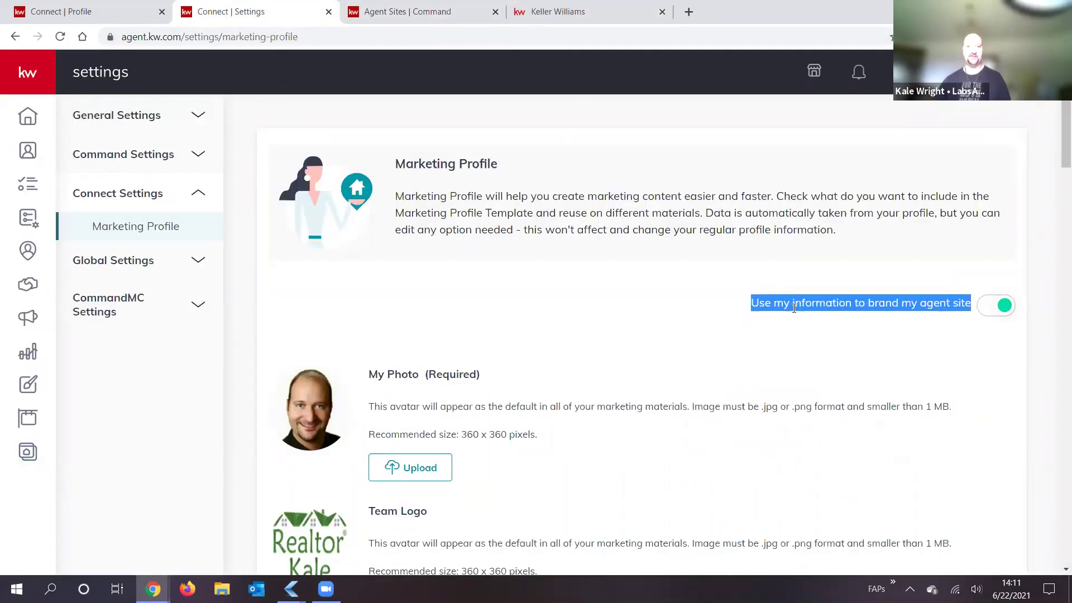
click(771, 316)
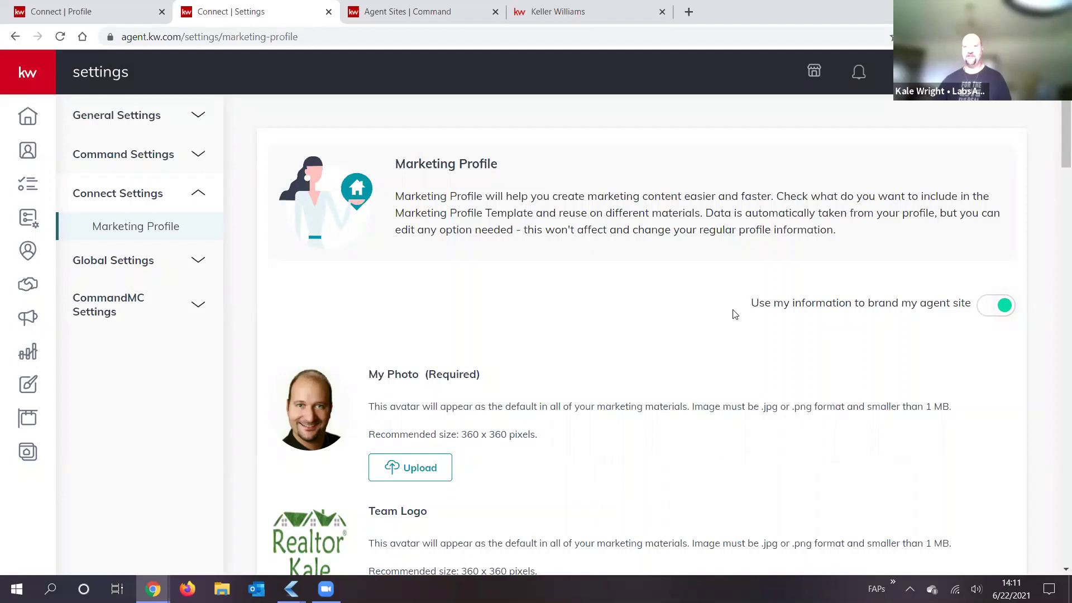
drag(752, 308, 974, 308)
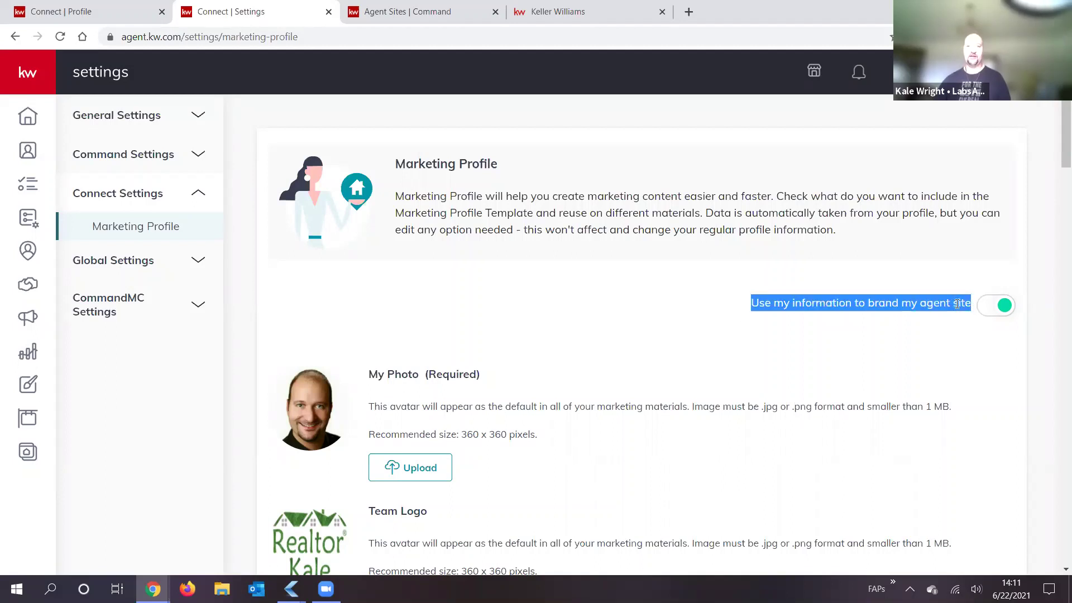
click(956, 303)
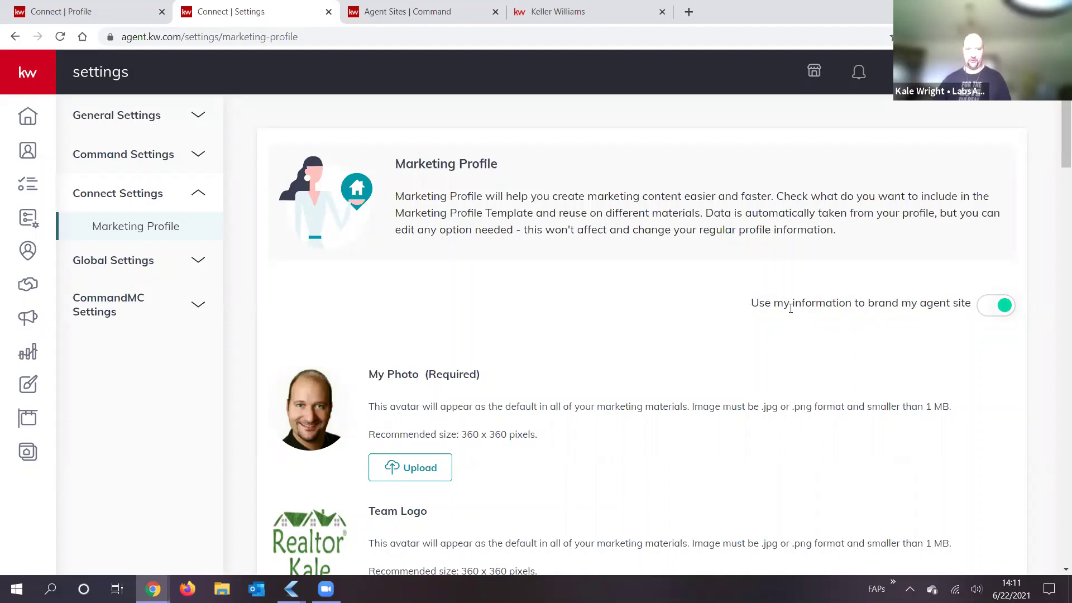
triple_click(968, 302)
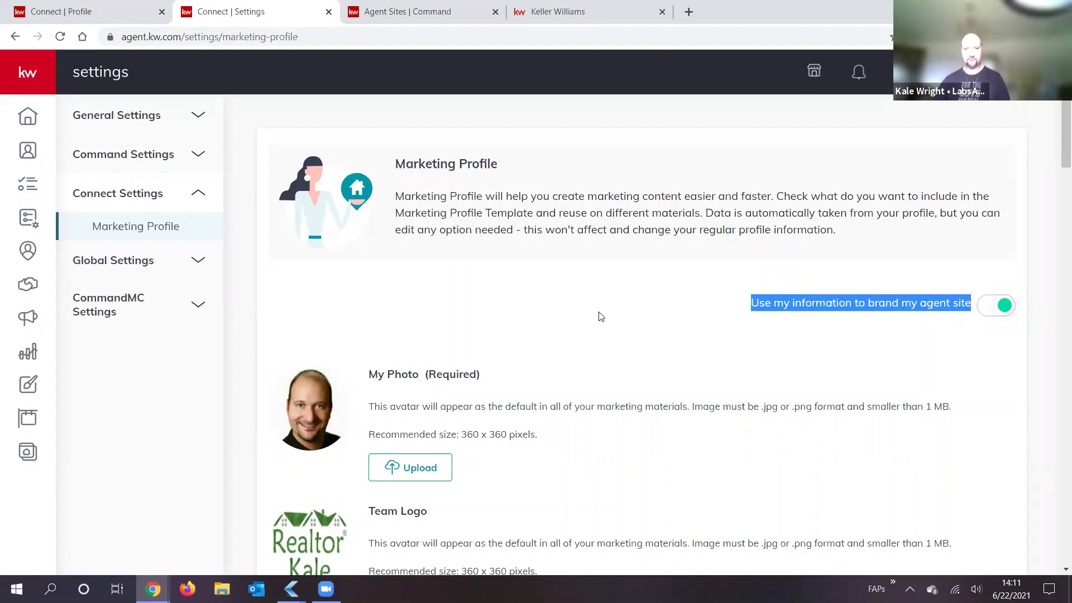
click(550, 285)
scroll(549, 260, down, 1)
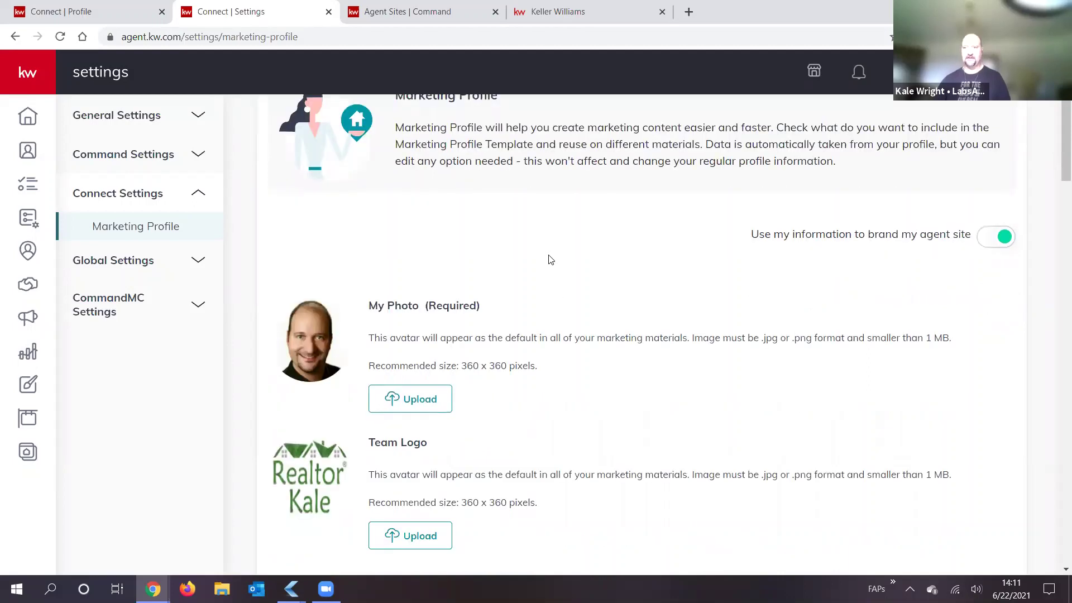
scroll(558, 246, down, 1)
scroll(578, 322, down, 1)
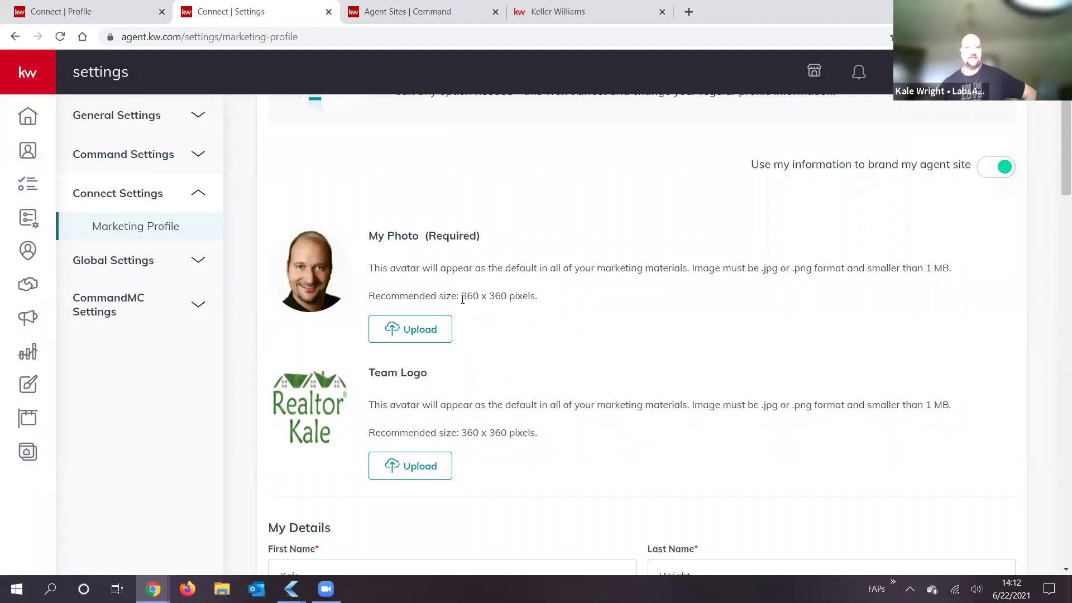
drag(461, 296, 507, 300)
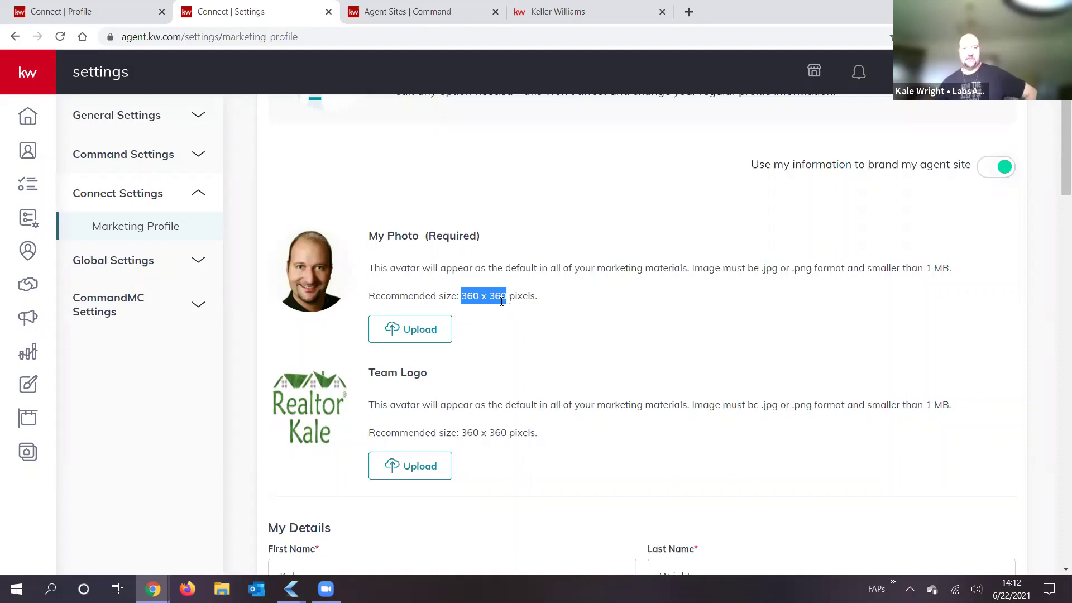
click(452, 303)
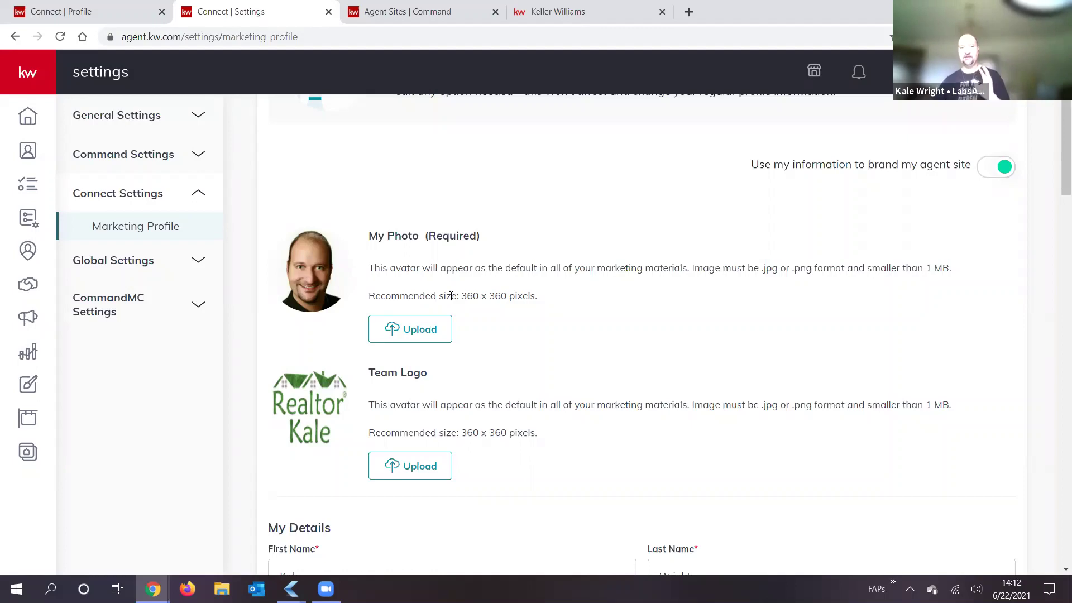
scroll(508, 245, down, 1)
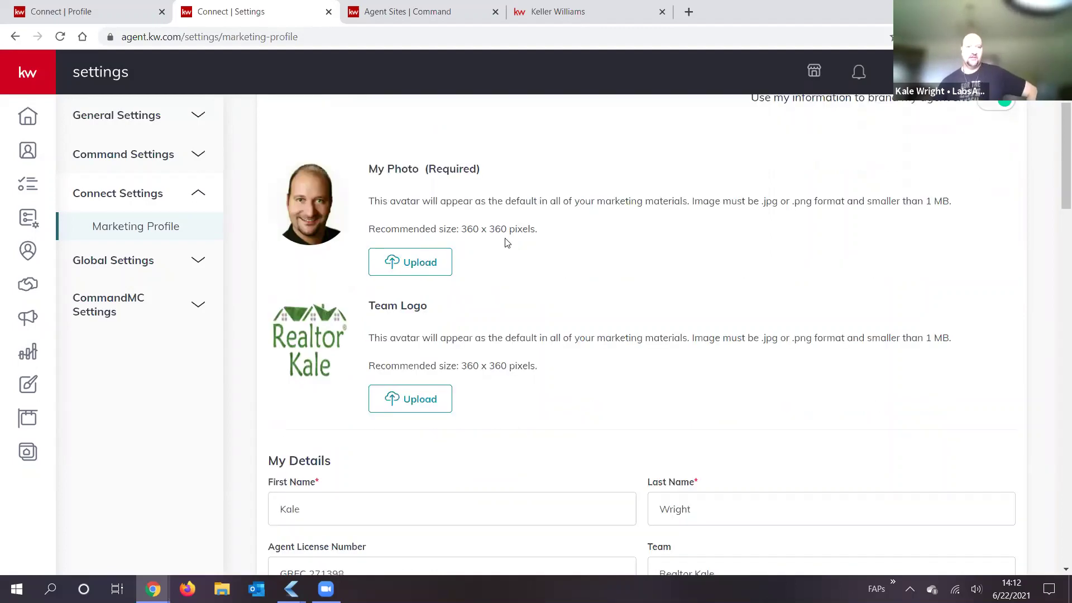
scroll(558, 227, down, 2)
scroll(470, 312, down, 1)
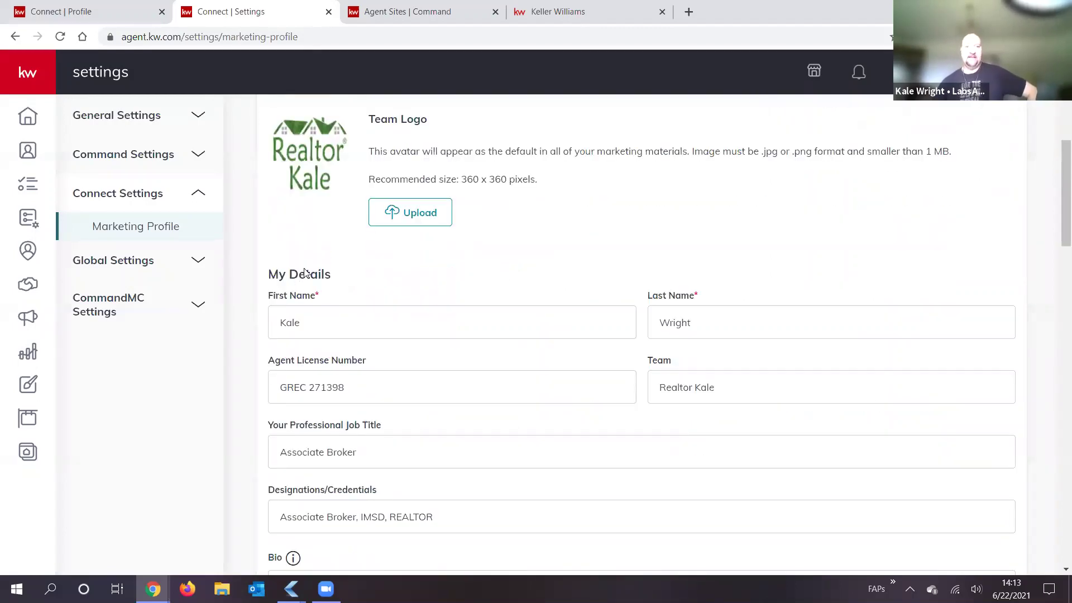
scroll(333, 276, down, 1)
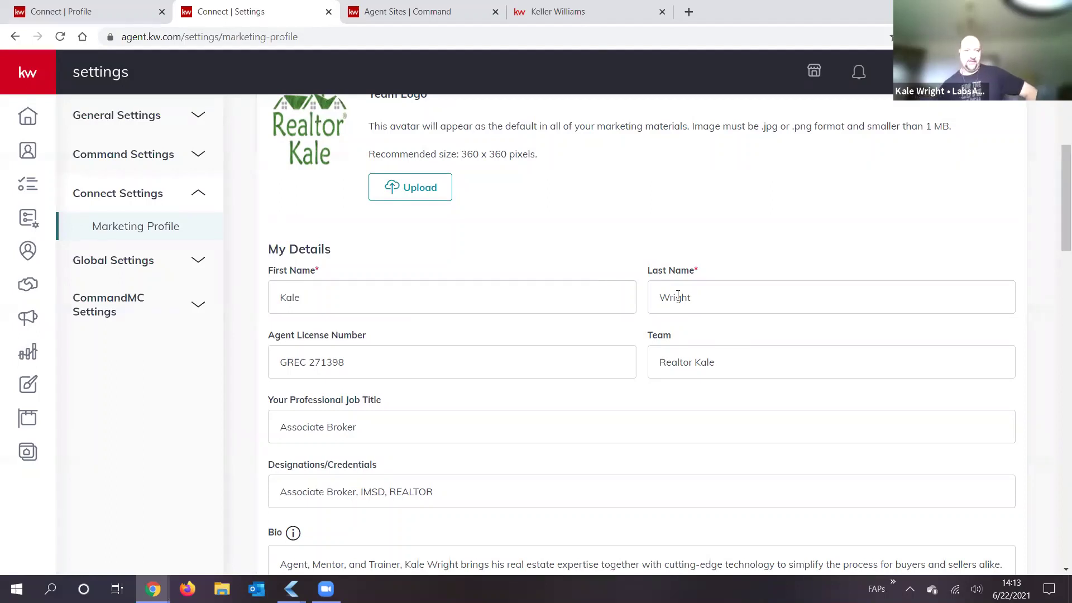
scroll(314, 306, down, 1)
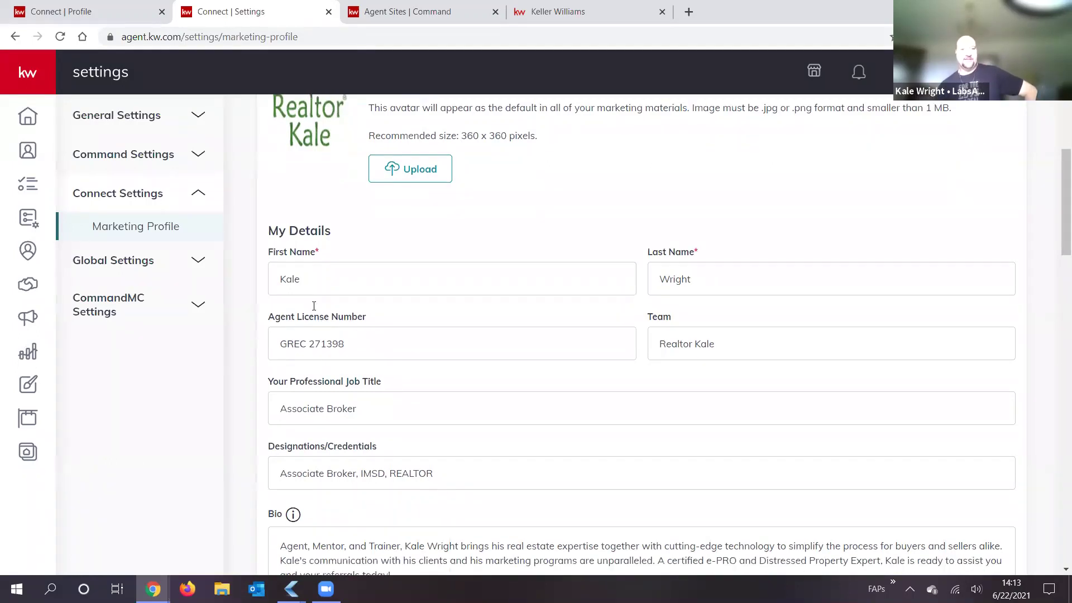
scroll(300, 308, down, 1)
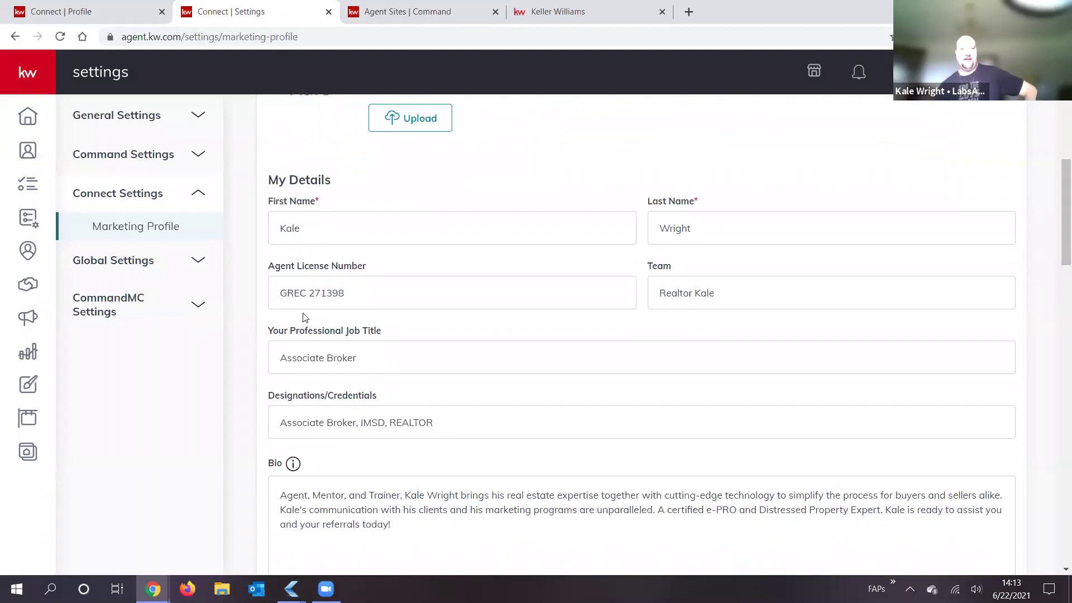
double_click(291, 285)
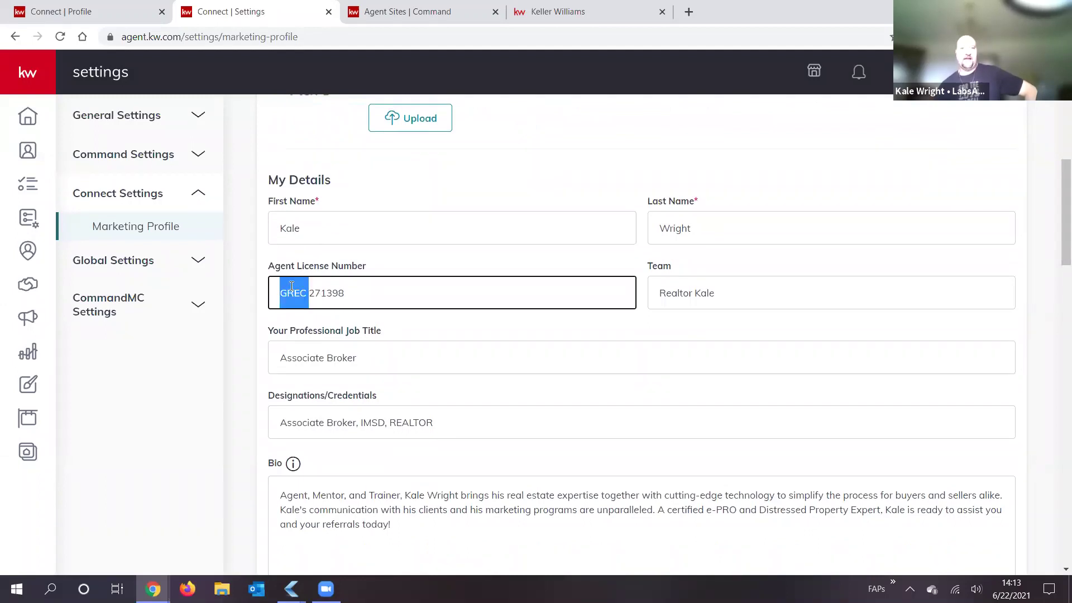
click(386, 291)
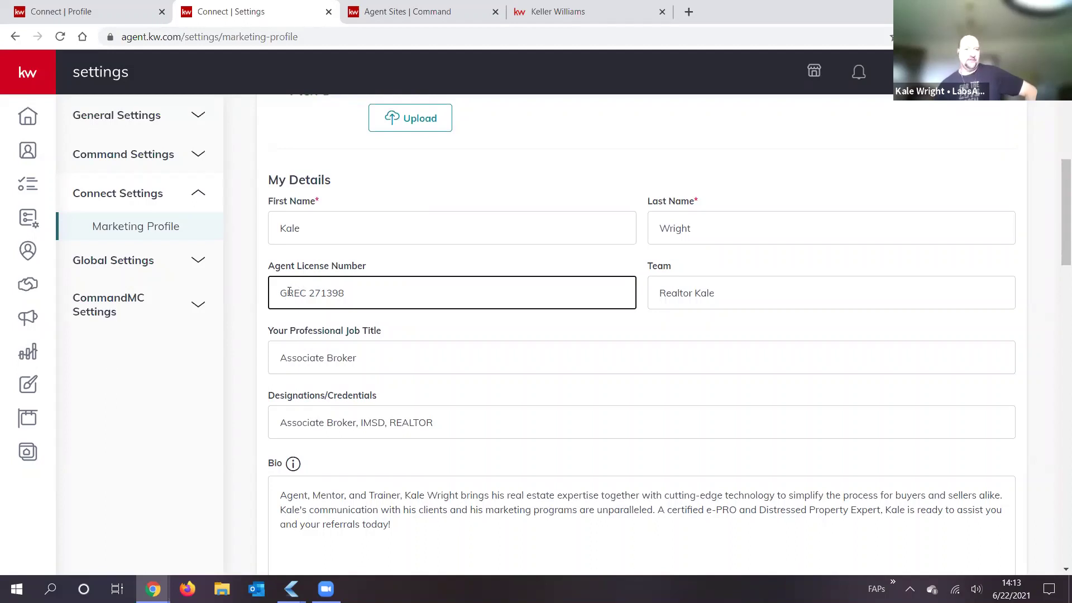
double_click(300, 292)
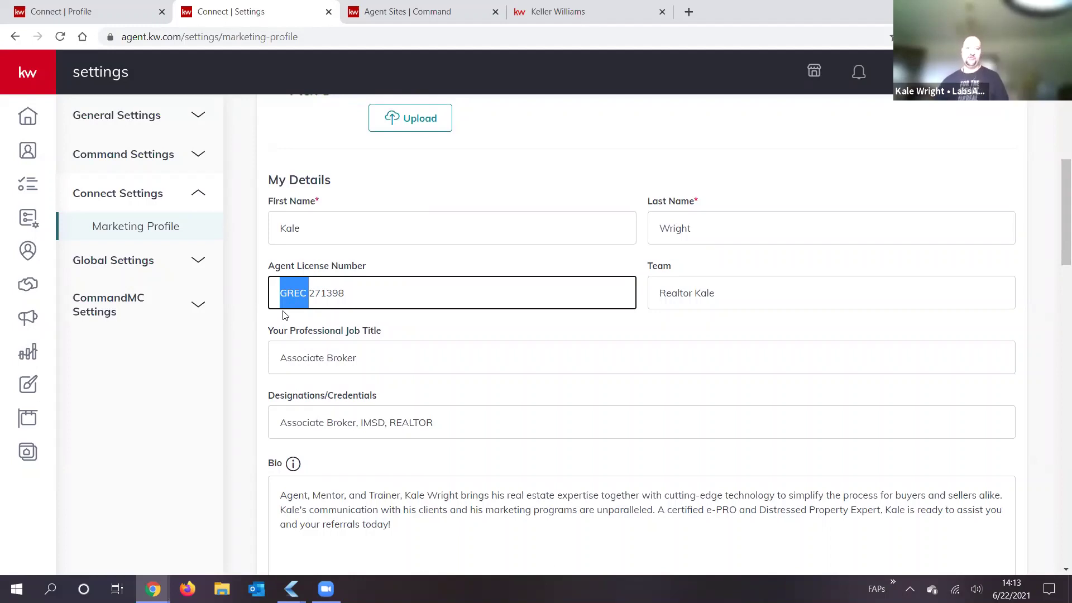
click(387, 298)
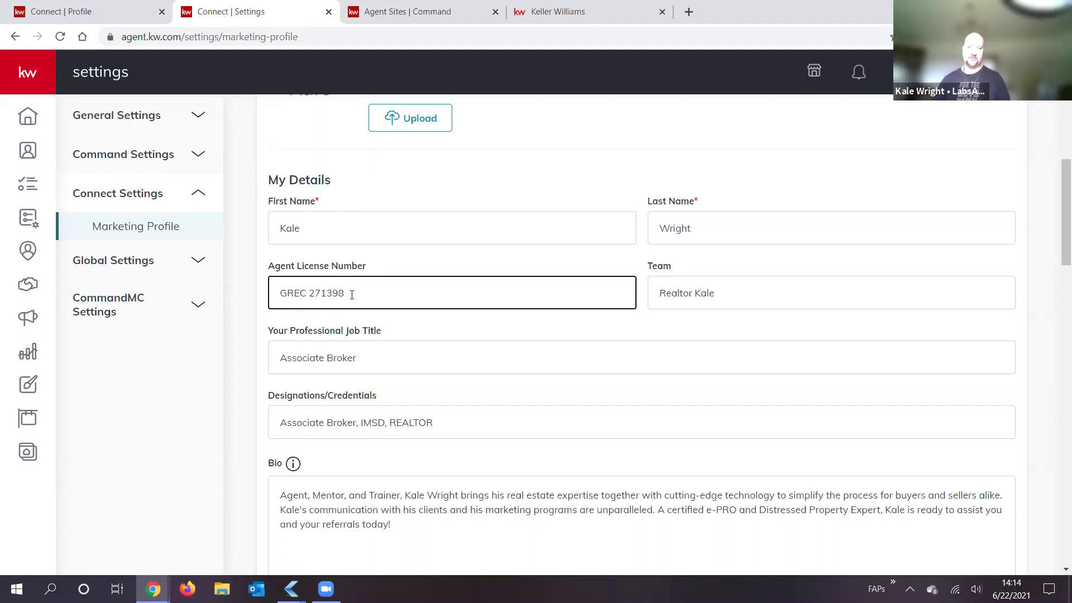
double_click(325, 292)
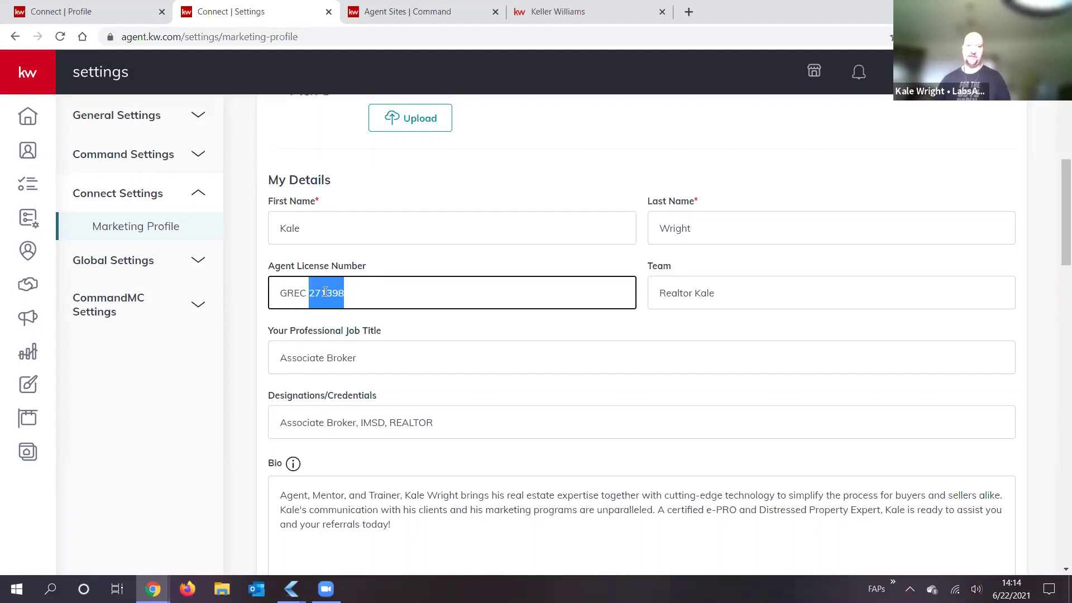
click(418, 363)
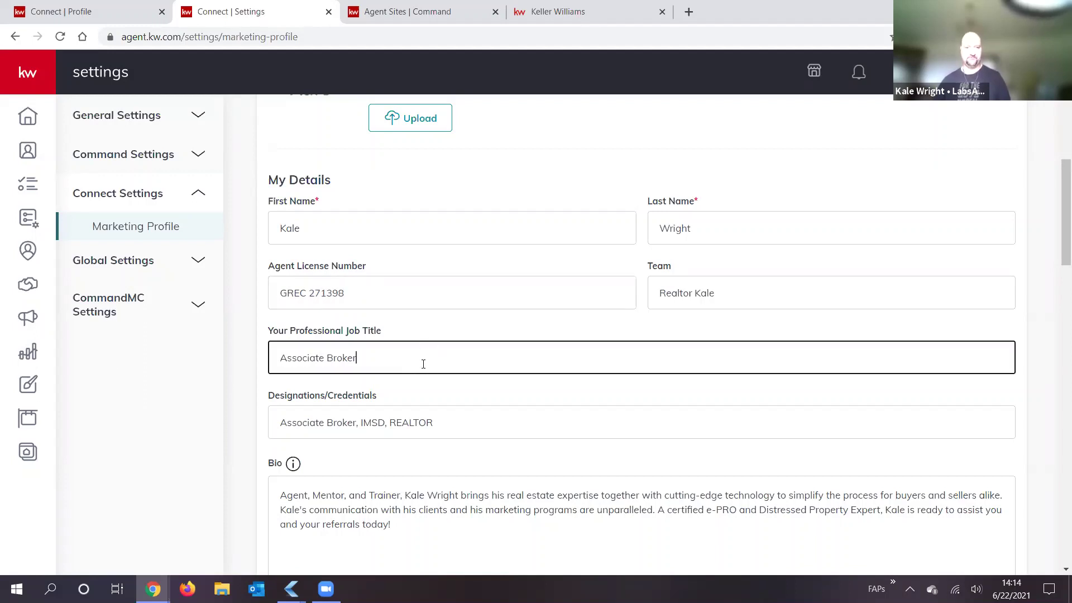
key(ctrl+a)
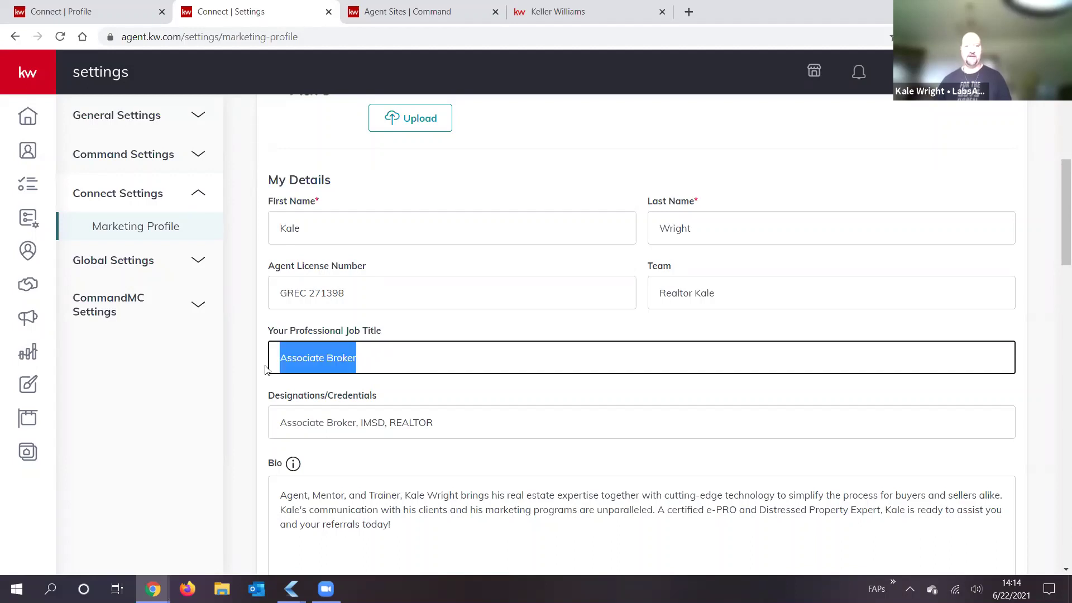
click(396, 355)
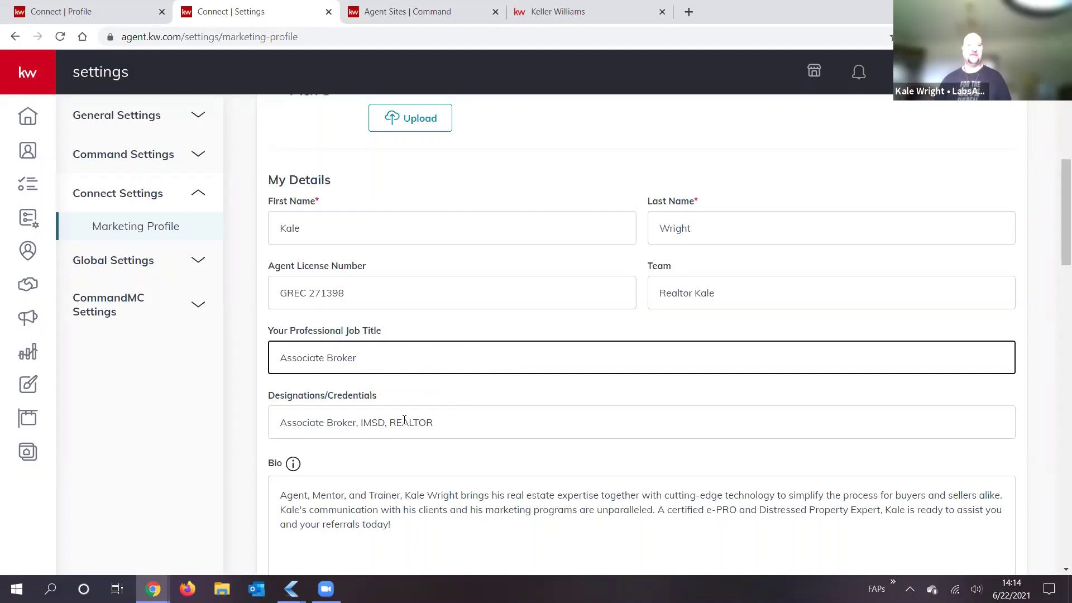
scroll(281, 332, down, 1)
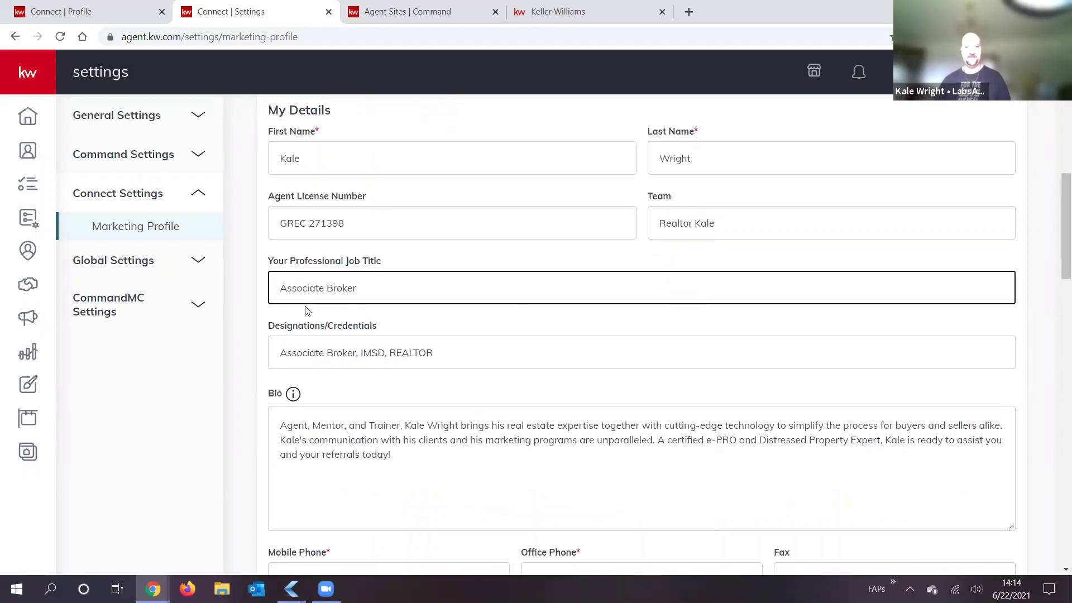
double_click(407, 353)
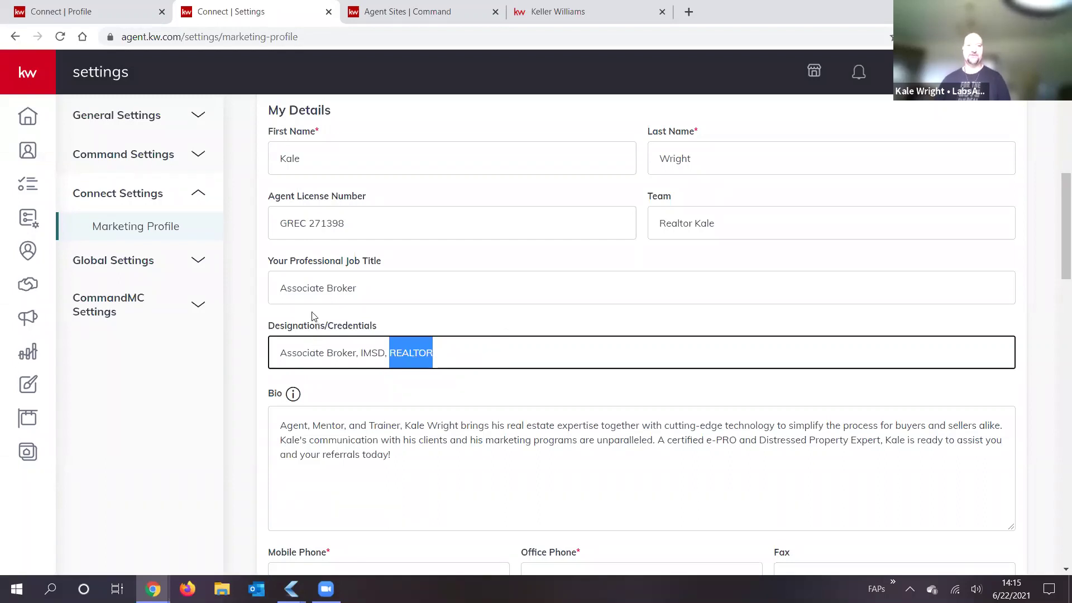
click(421, 351)
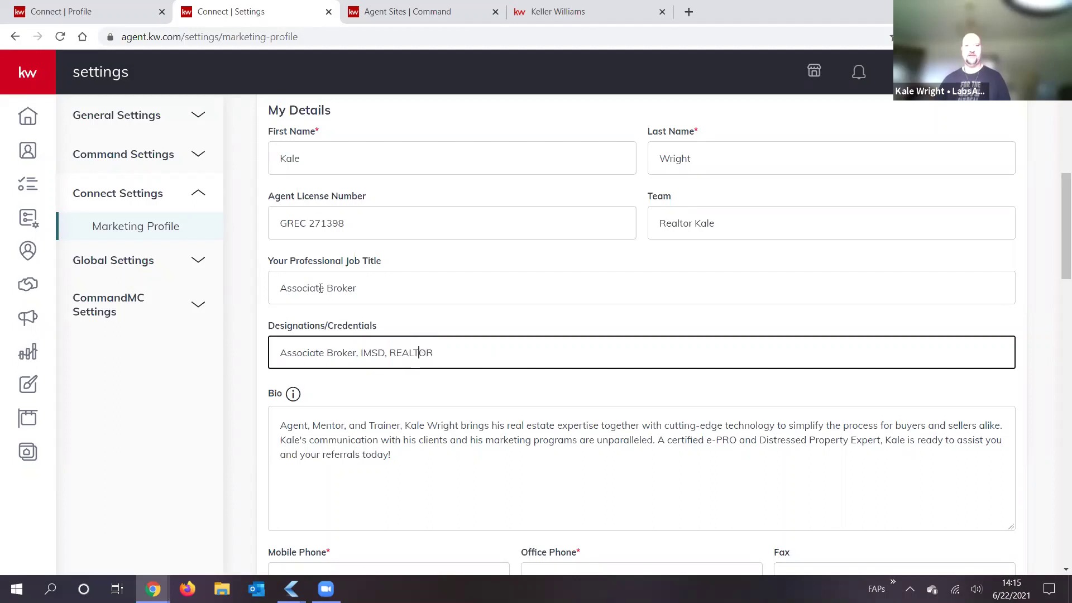
click(373, 282)
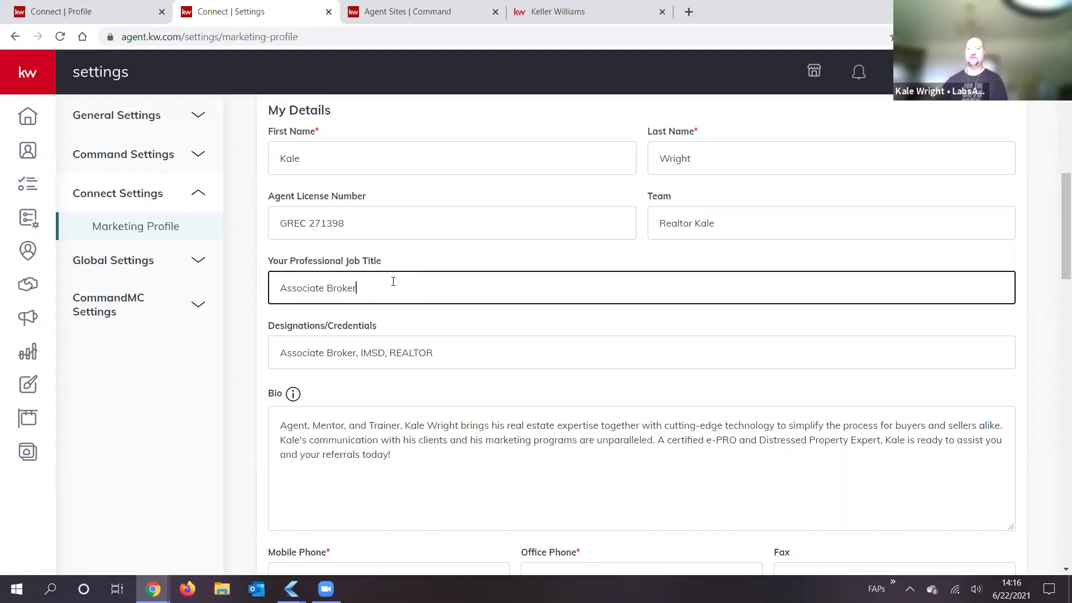
scroll(449, 418, down, 1)
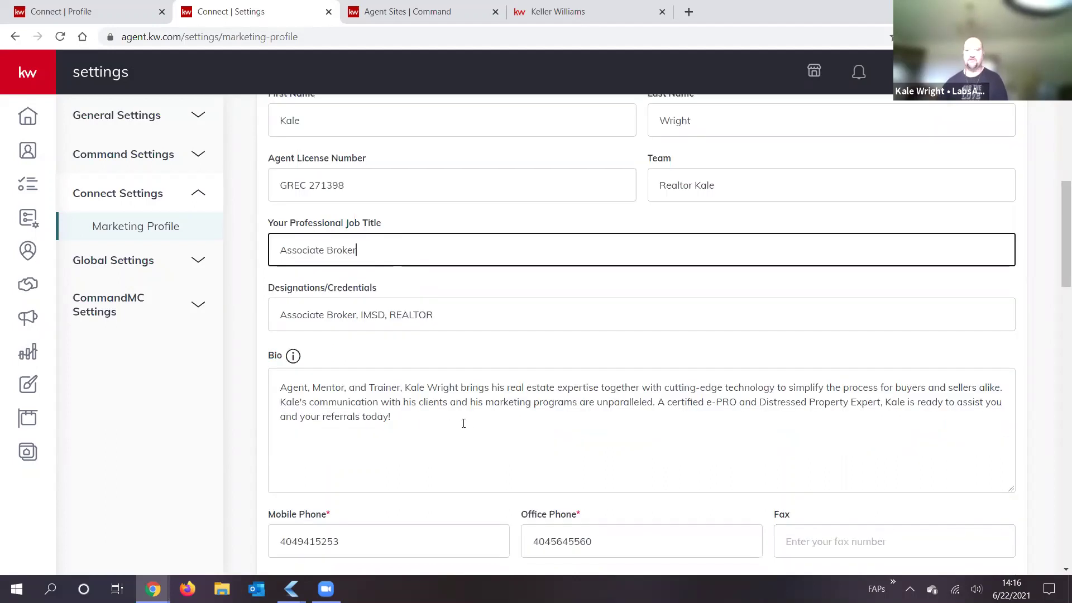
scroll(495, 416, down, 1)
scroll(415, 316, down, 1)
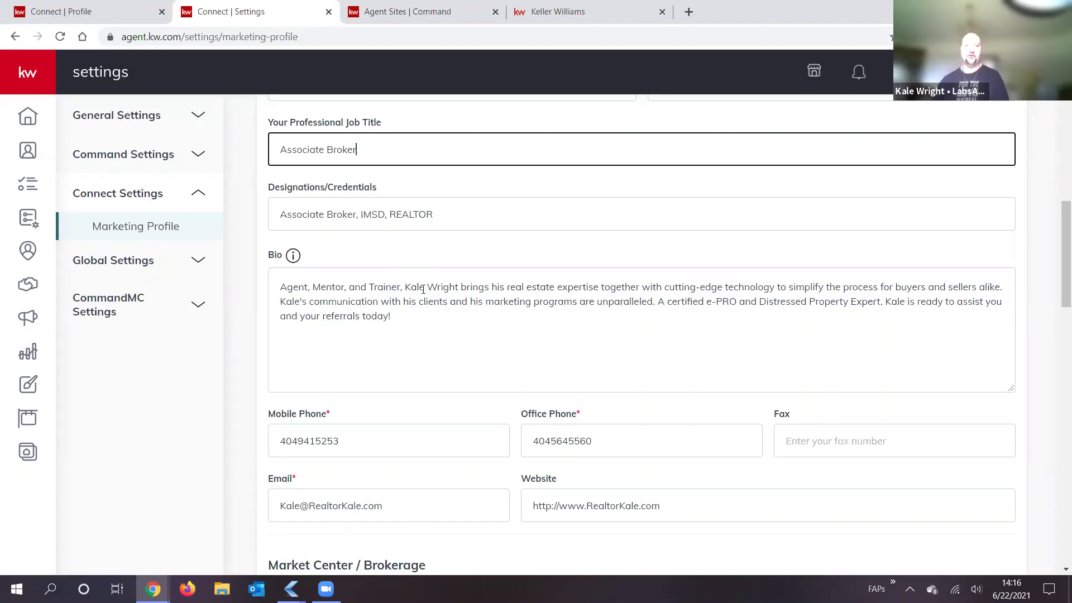
scroll(296, 344, down, 1)
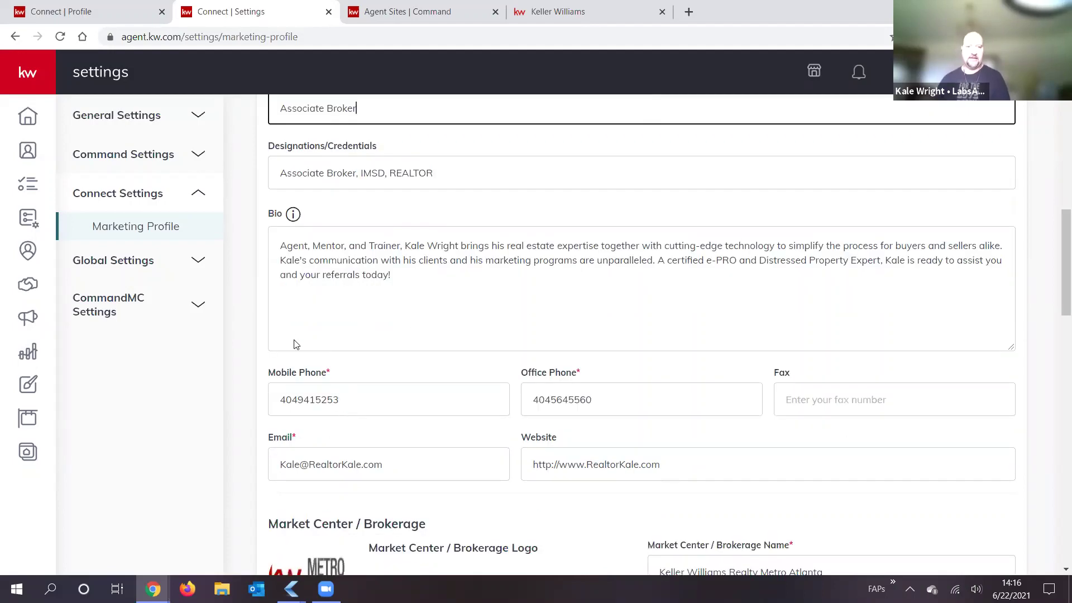
scroll(299, 304, down, 2)
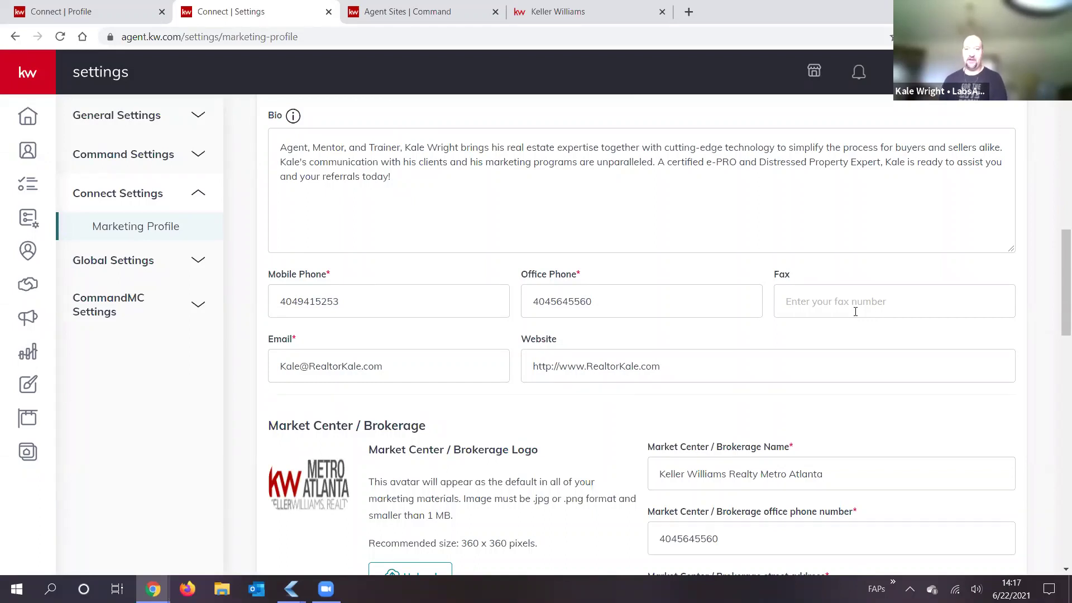
Step: Enter the agent's fax number, then step through the email and website fields to below the Bio
click(827, 291)
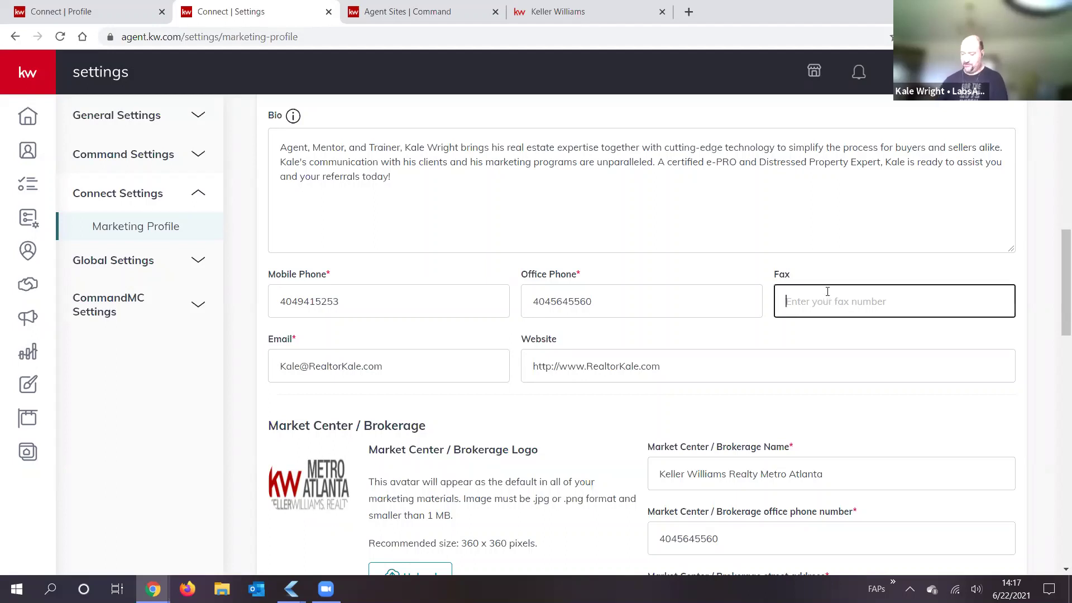
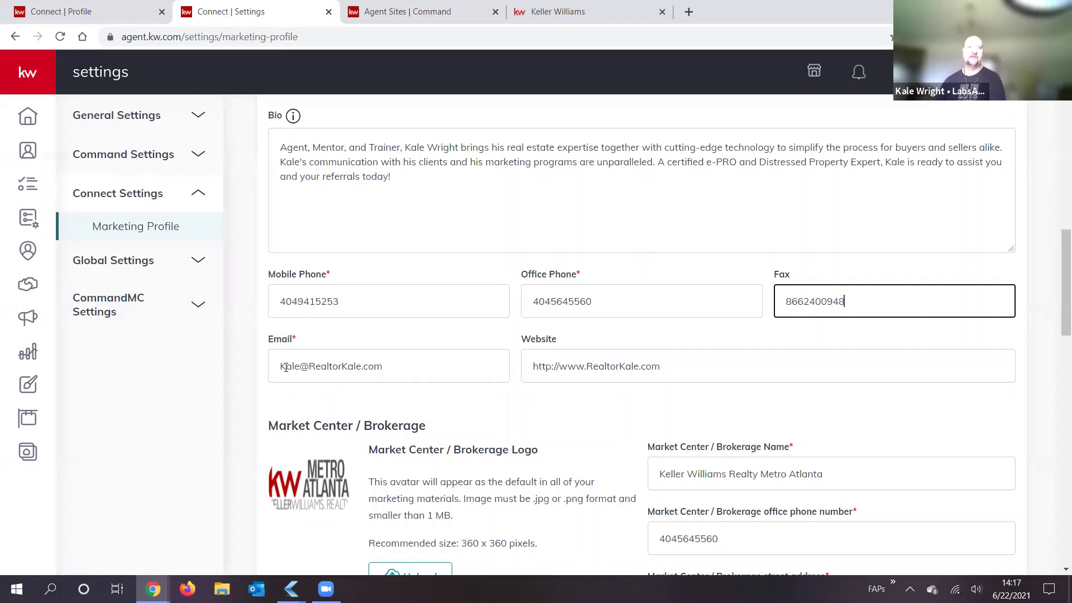
click(286, 366)
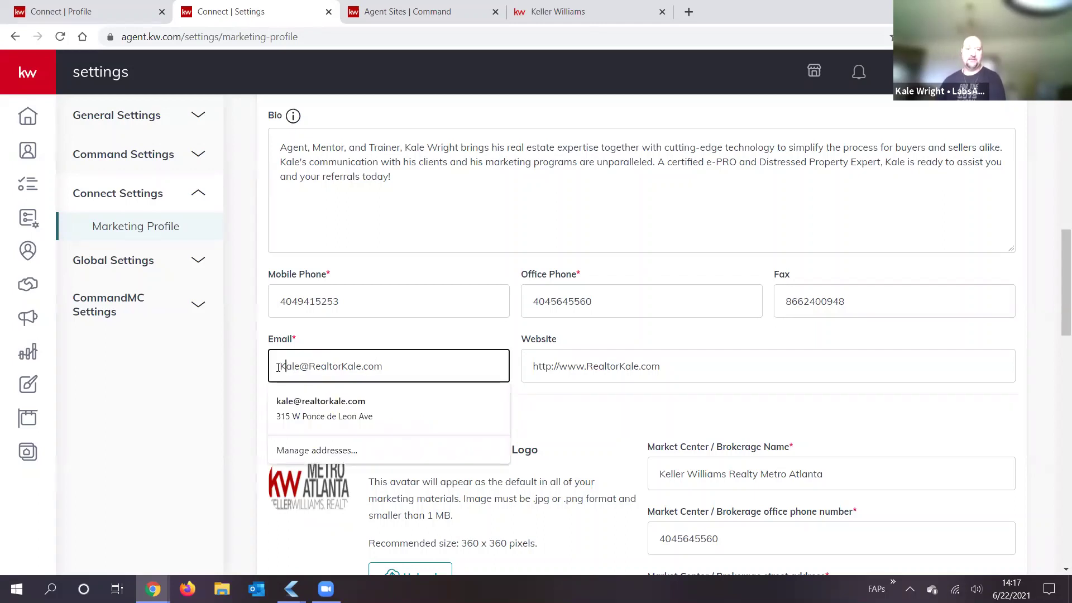
click(311, 368)
click(344, 367)
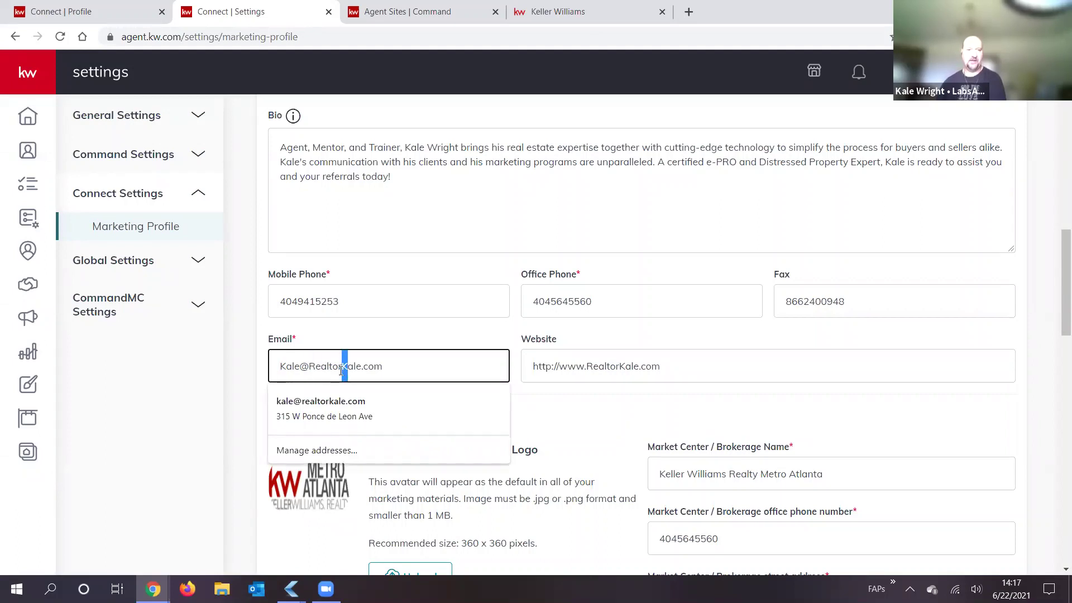
click(436, 371)
click(590, 367)
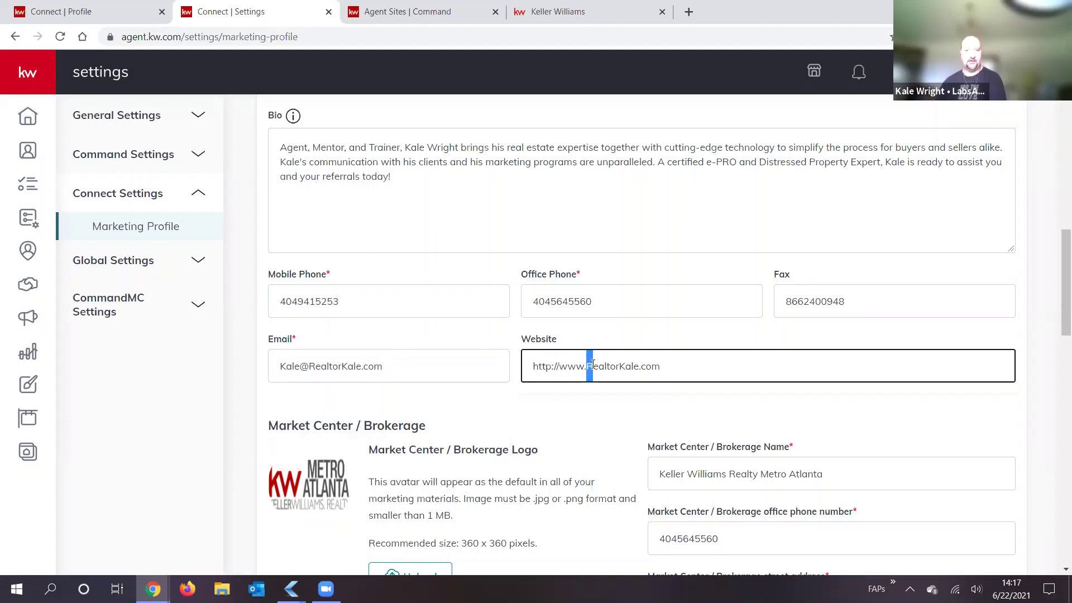
click(622, 366)
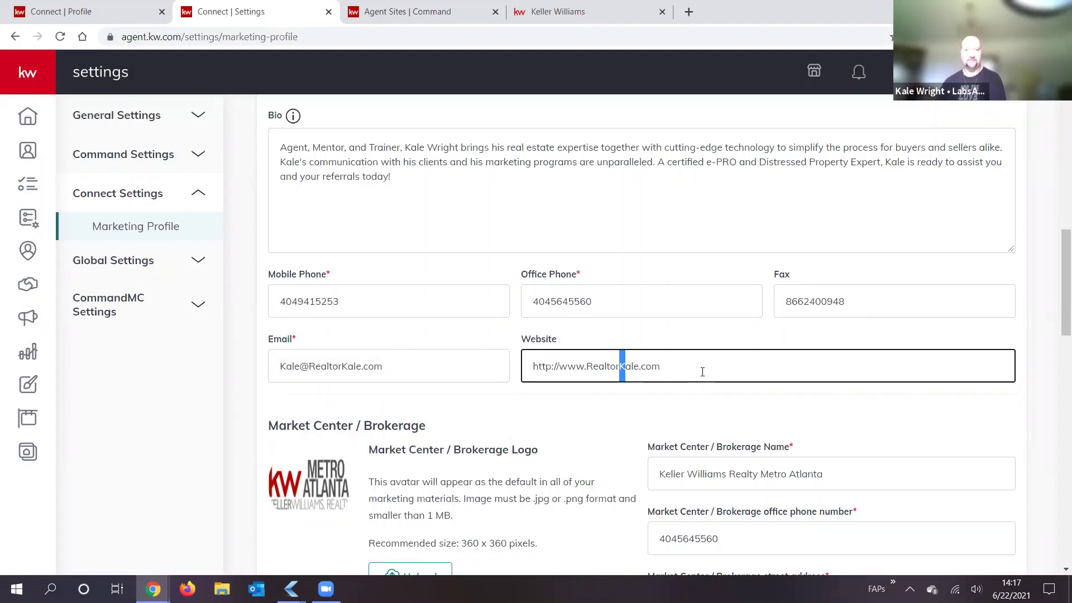
click(539, 187)
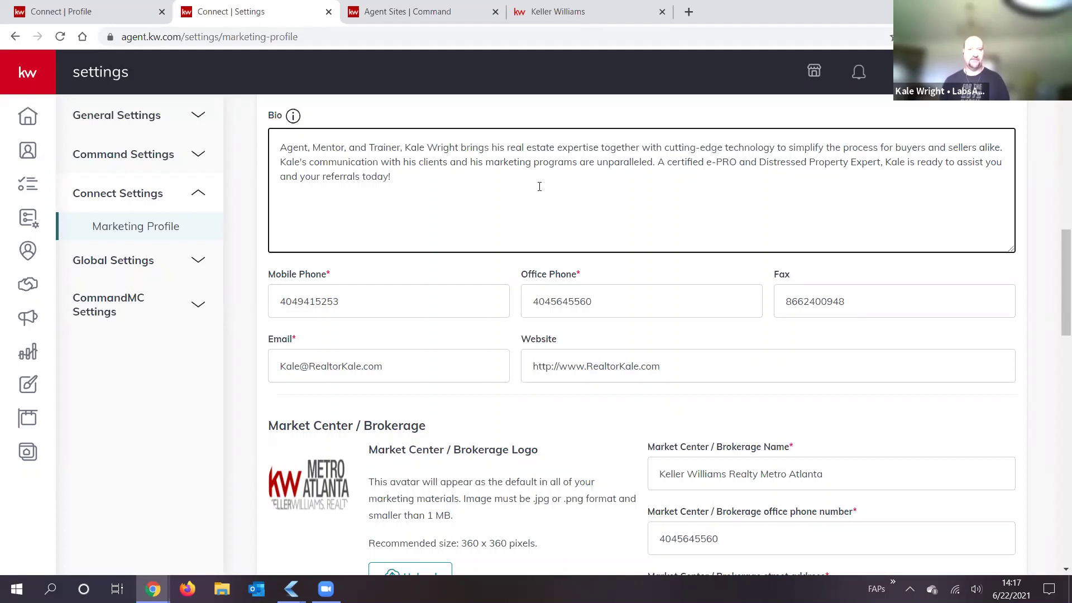
key(Return)
key(Return)
text(whore)
text(memhber)
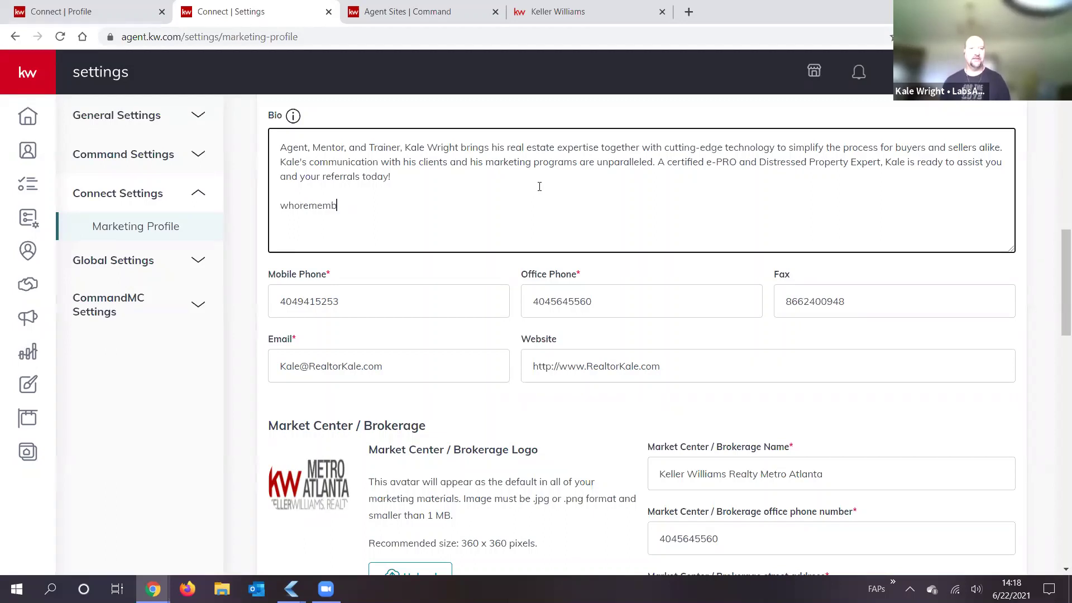
key(BackSpace)
key(BackSpace)
key(BackSpace)
key(BackSpace)
text(bers)
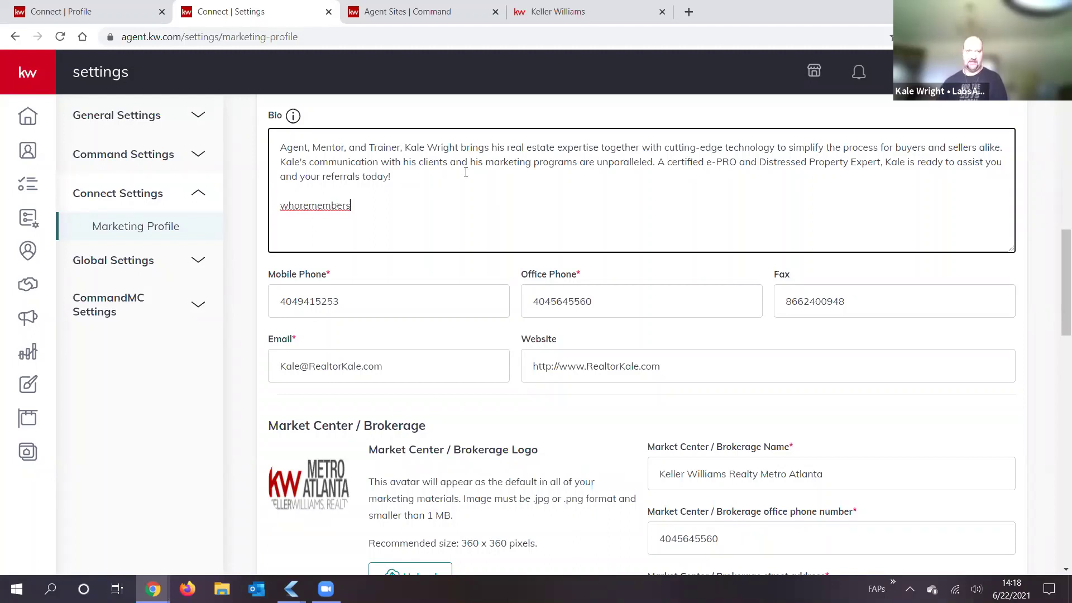
drag(288, 206, 283, 204)
text(W)
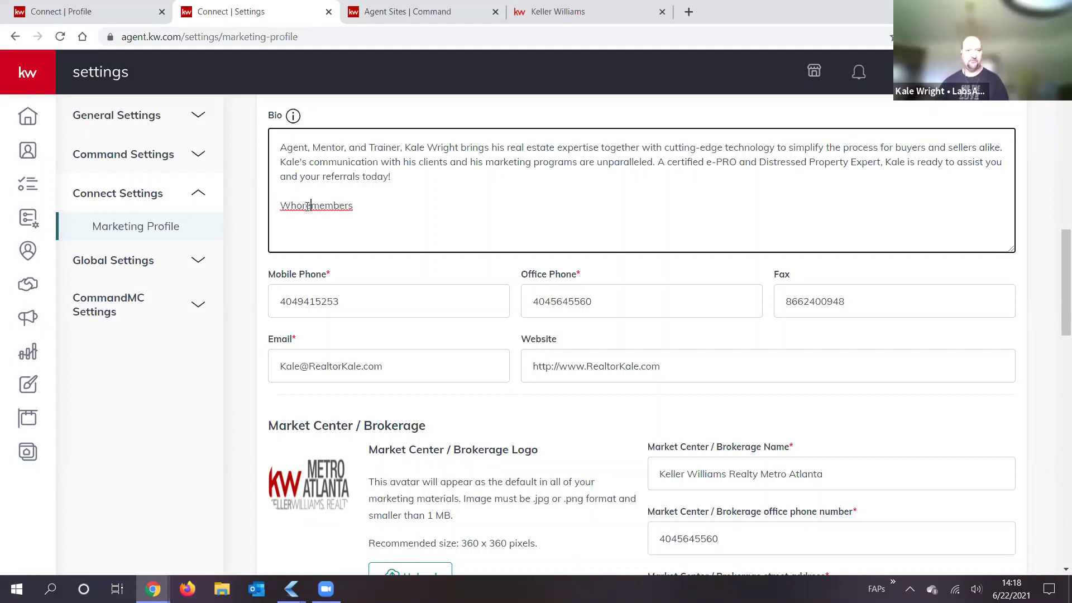
drag(305, 206, 302, 205)
text(R)
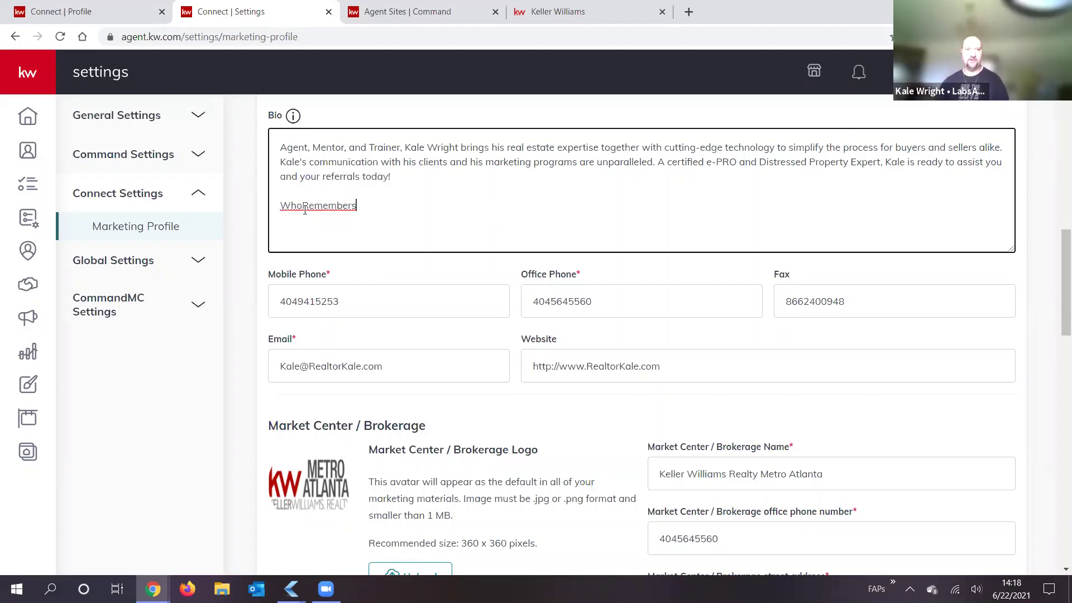
drag(309, 209, 280, 207)
text(r )
text(whor)
click(421, 212)
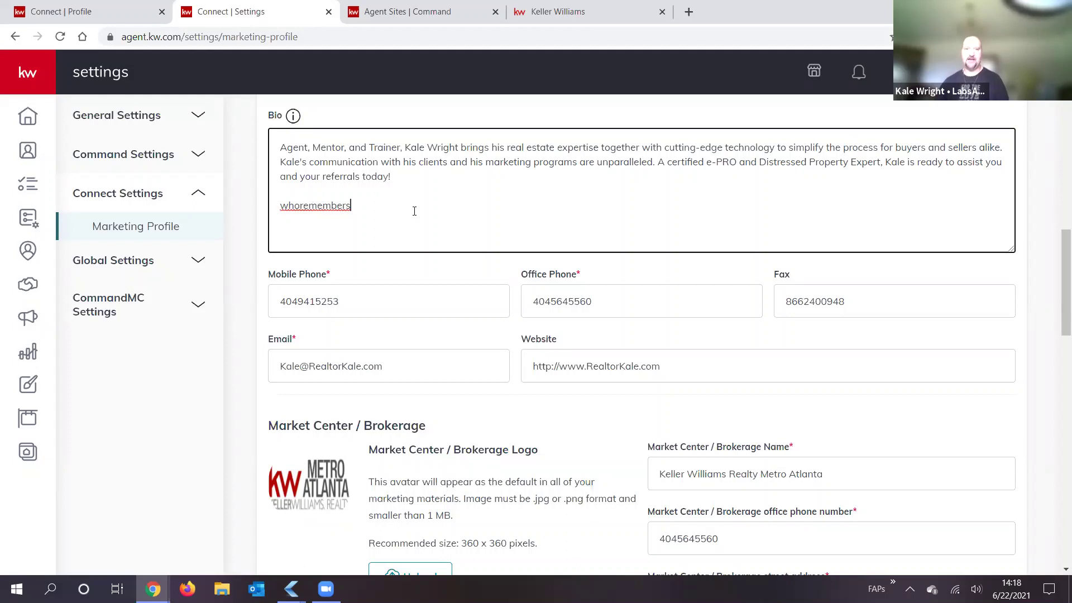
drag(351, 207, 268, 215)
key(BackSpace)
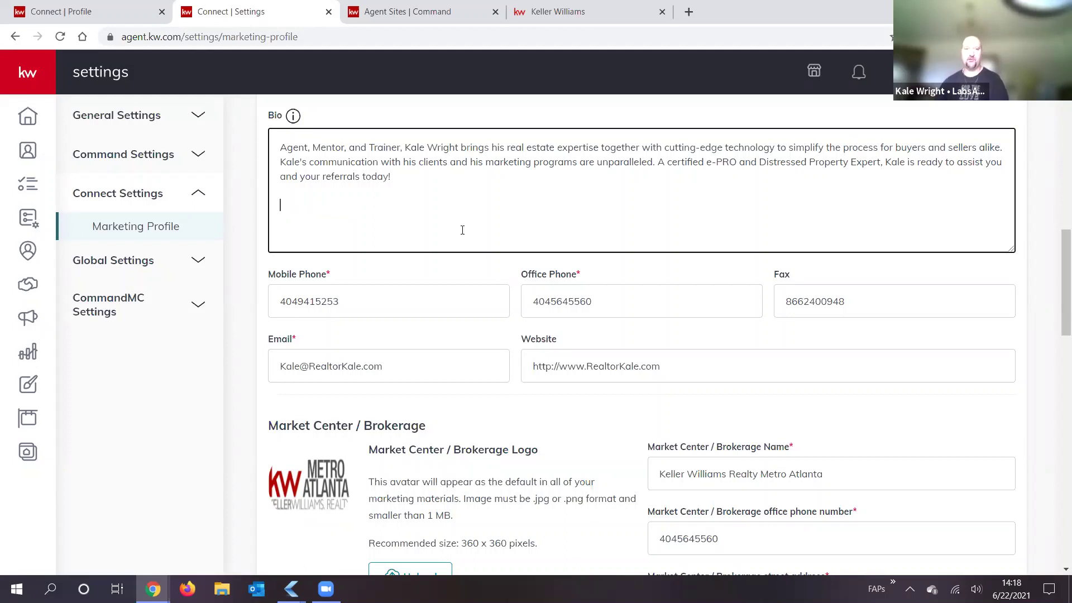
key(BackSpace)
scroll(720, 294, down, 3)
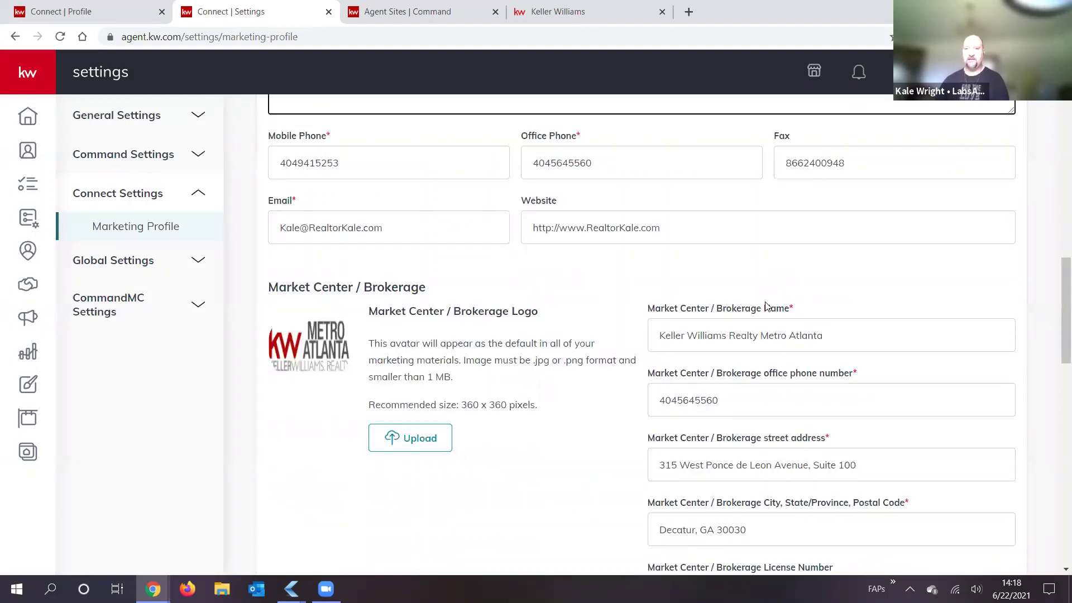
scroll(779, 284, down, 1)
scroll(842, 268, down, 1)
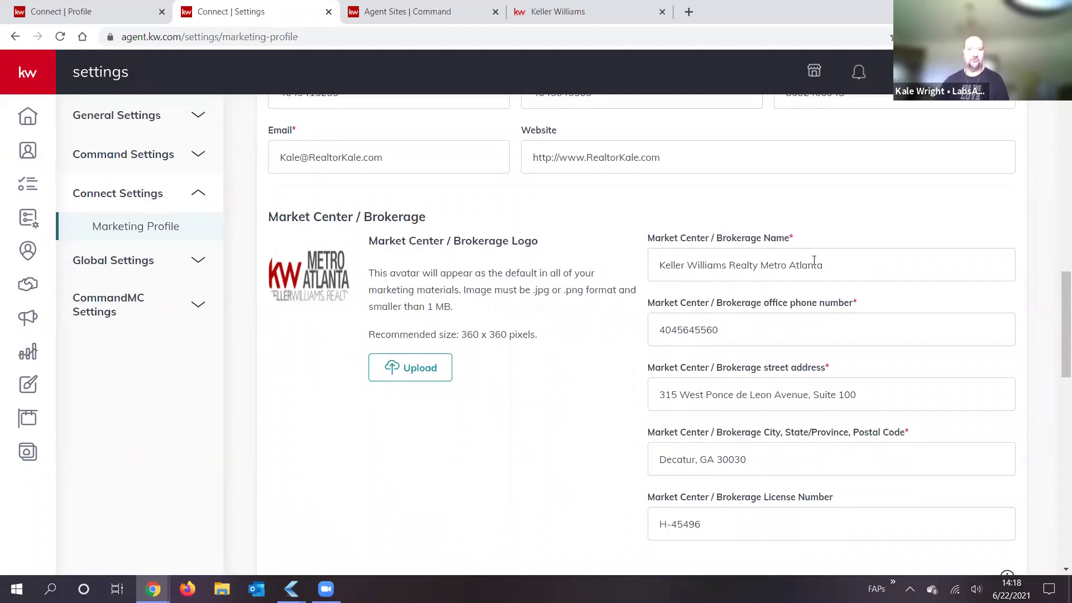
click(859, 269)
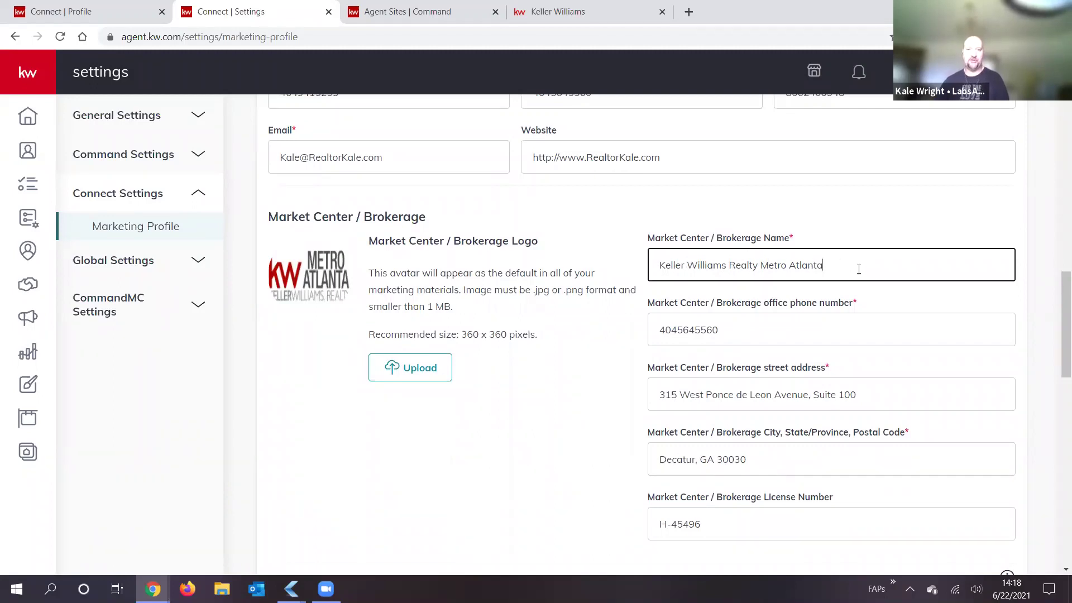
drag(670, 269, 852, 267)
click(664, 265)
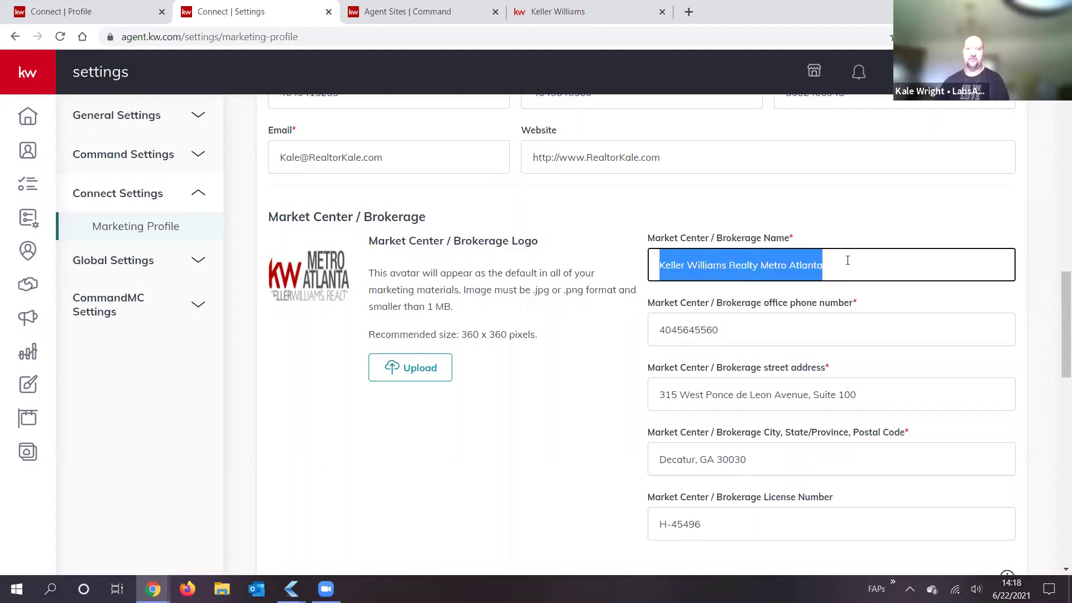
click(832, 257)
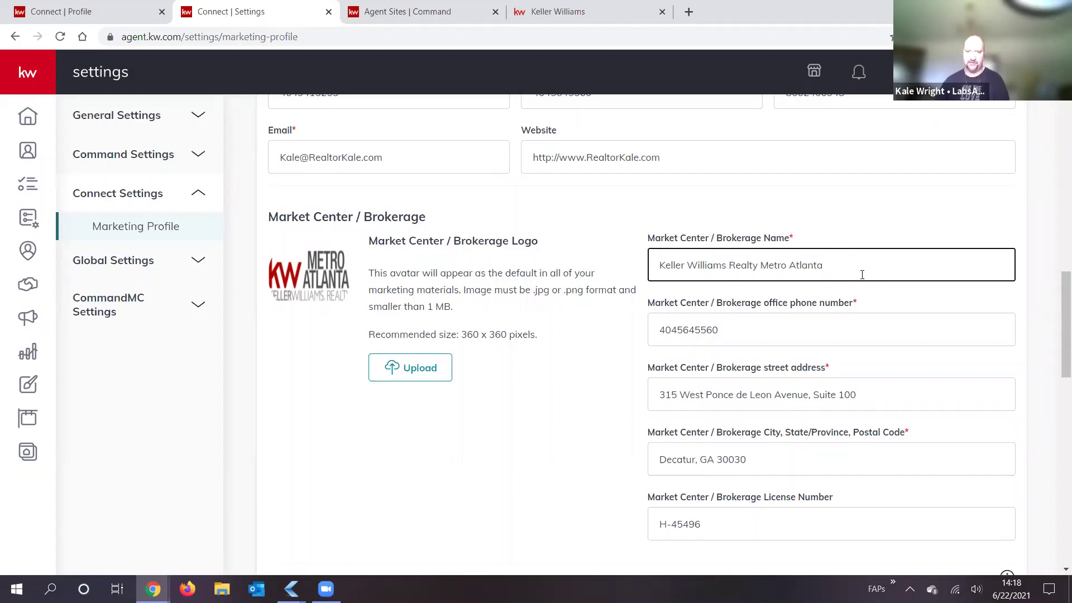
scroll(820, 265, down, 1)
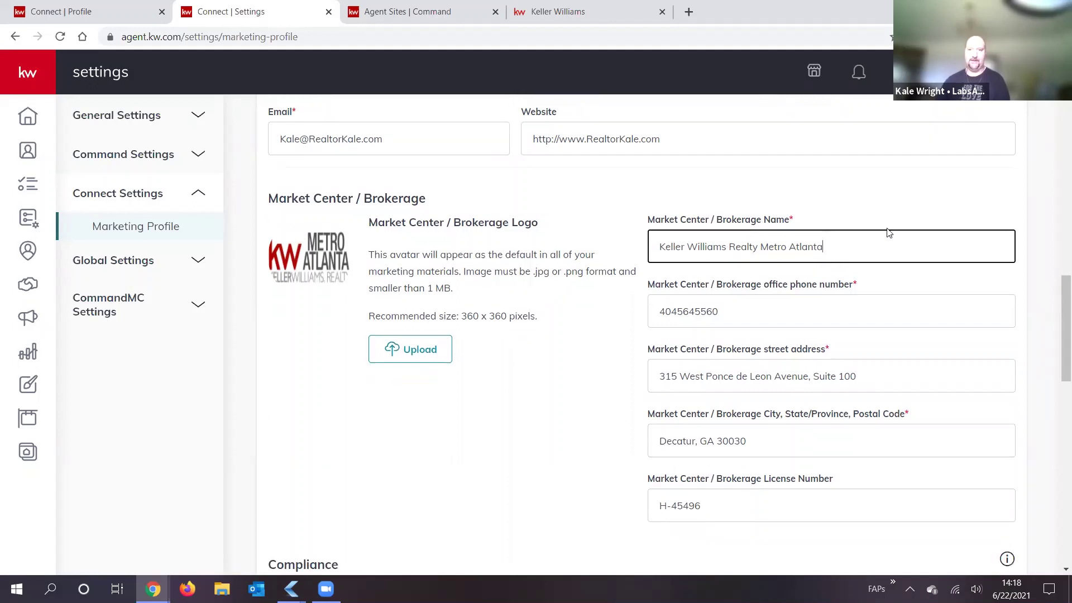
key(Tab)
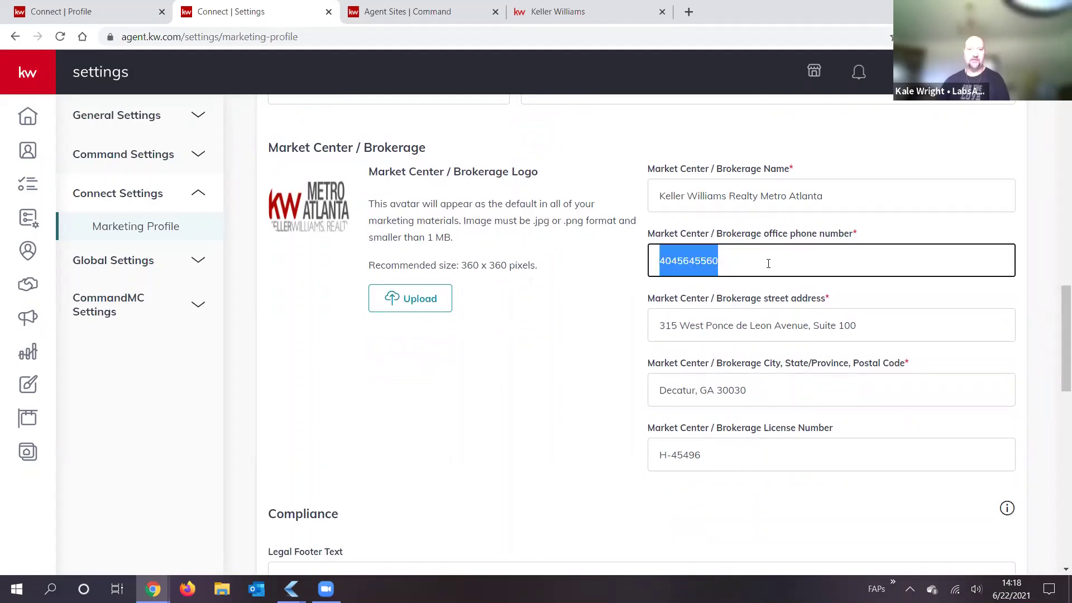
click(768, 262)
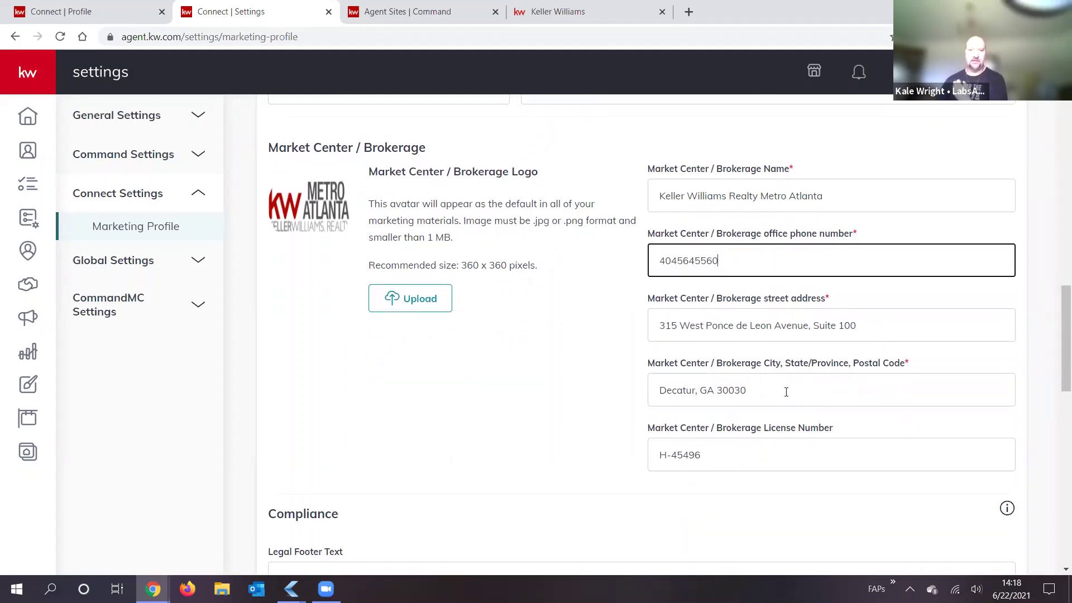
click(712, 455)
click(606, 466)
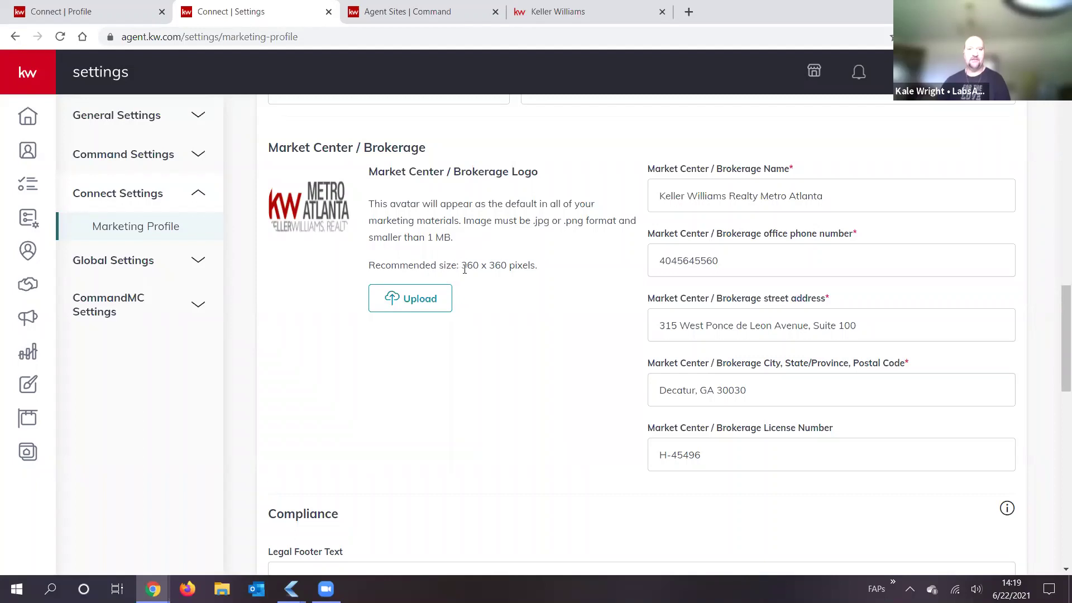
drag(461, 265, 507, 266)
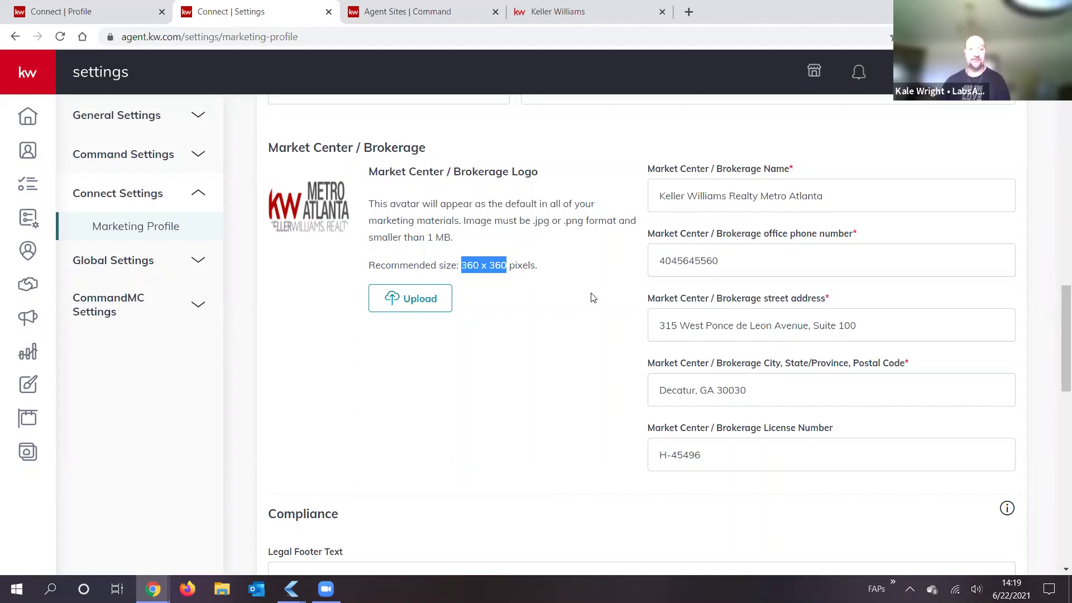
scroll(575, 274, down, 3)
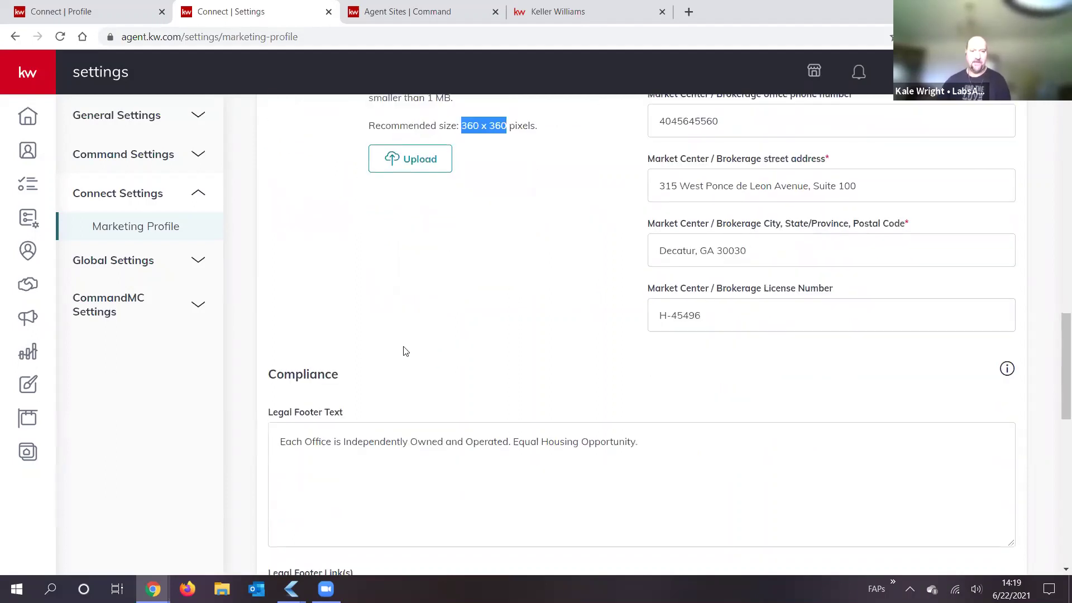
Step: Review the Legal Footer Text, highlighting the sentence and the phrase 'Equal Housing Opportunity.'
scroll(593, 338, down, 2)
scroll(692, 303, down, 1)
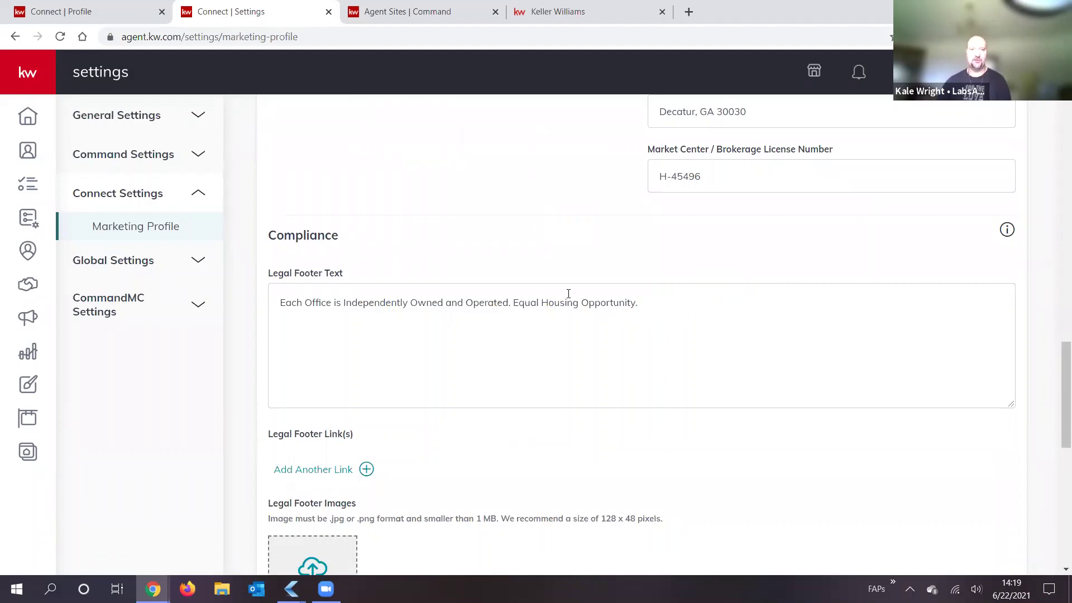
click(280, 302)
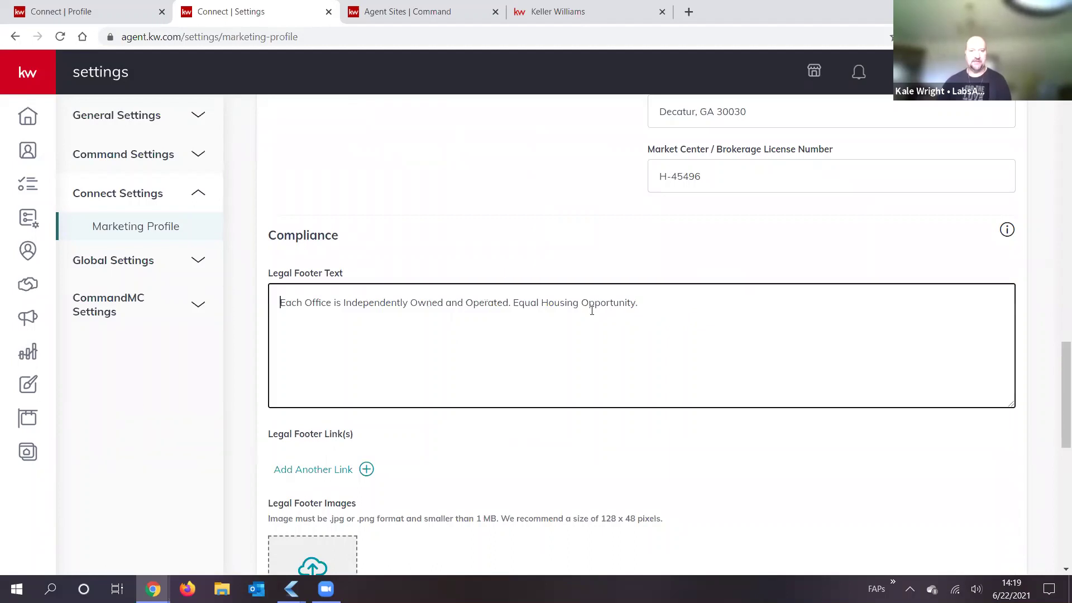
shift+click(645, 299)
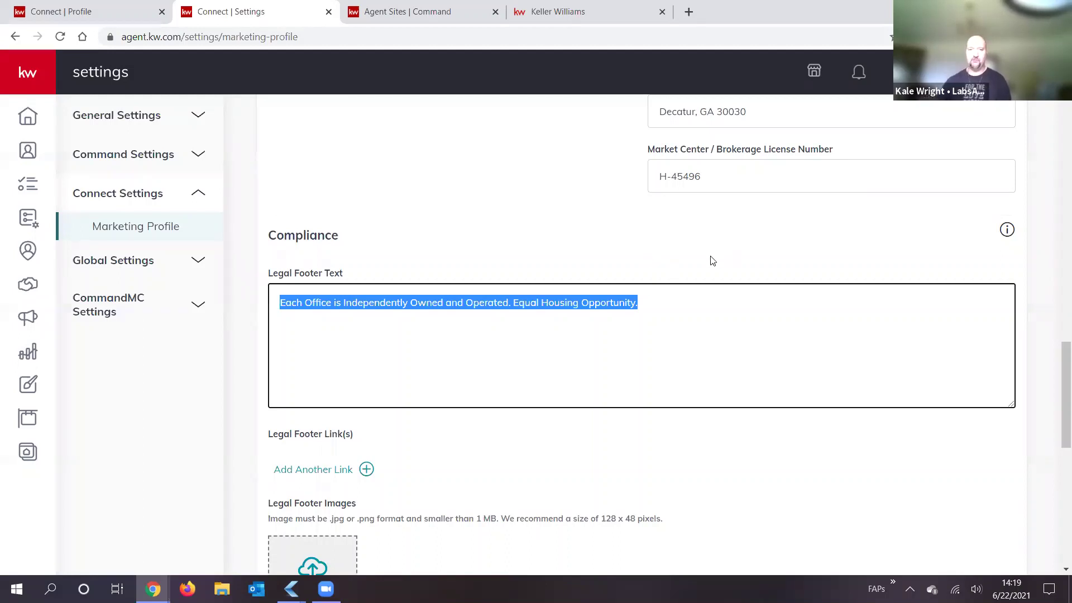
click(671, 308)
shift+click(516, 308)
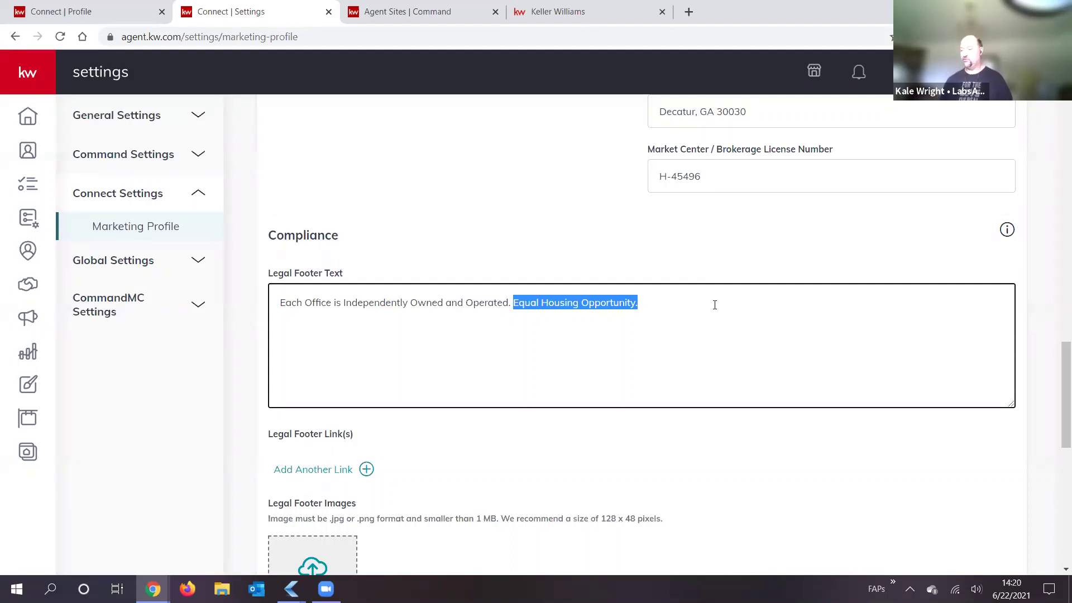
click(686, 312)
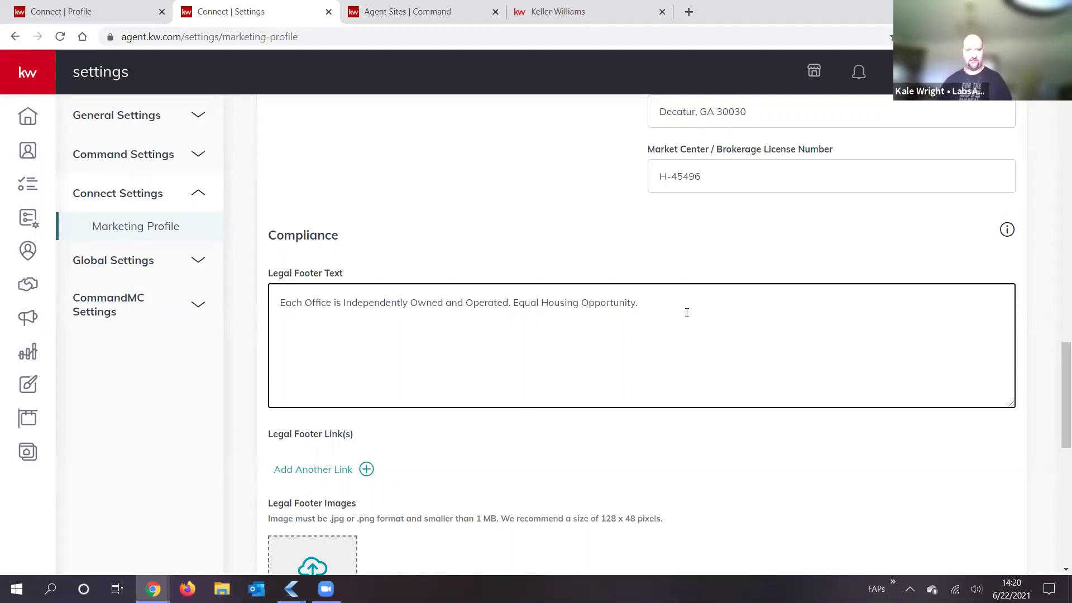
drag(668, 300, 512, 304)
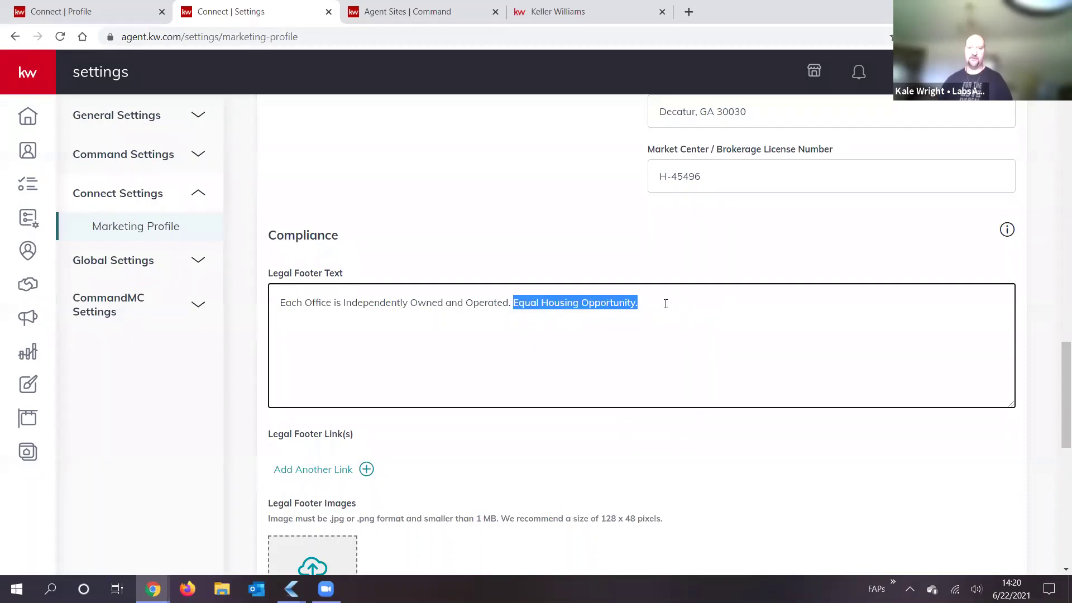
click(664, 327)
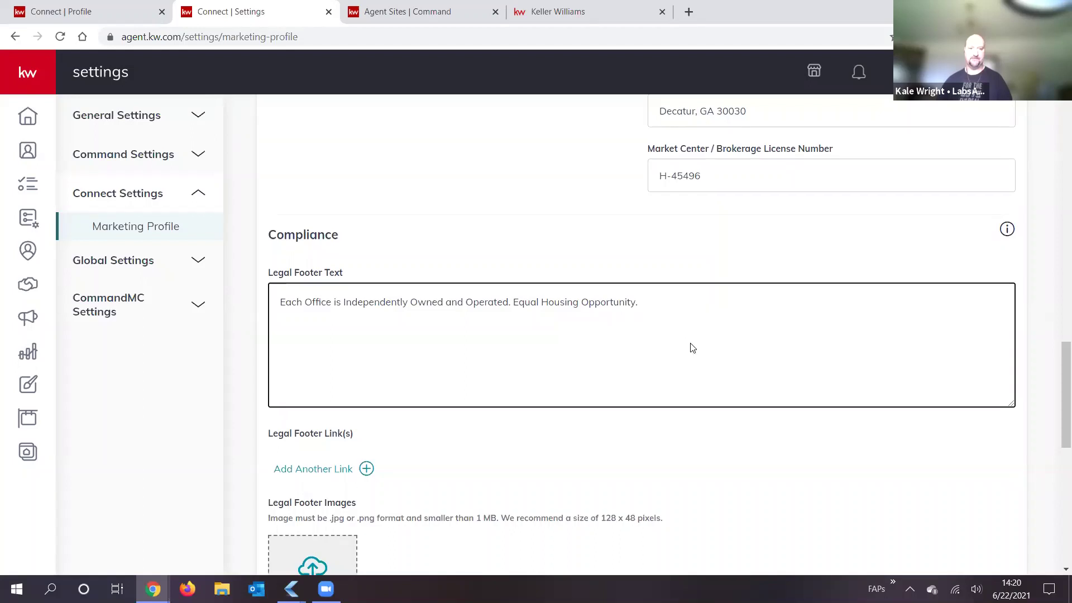
Step: Switch to the Agent Sites | Command pages list and open a new blank browser tab
scroll(439, 270, down, 3)
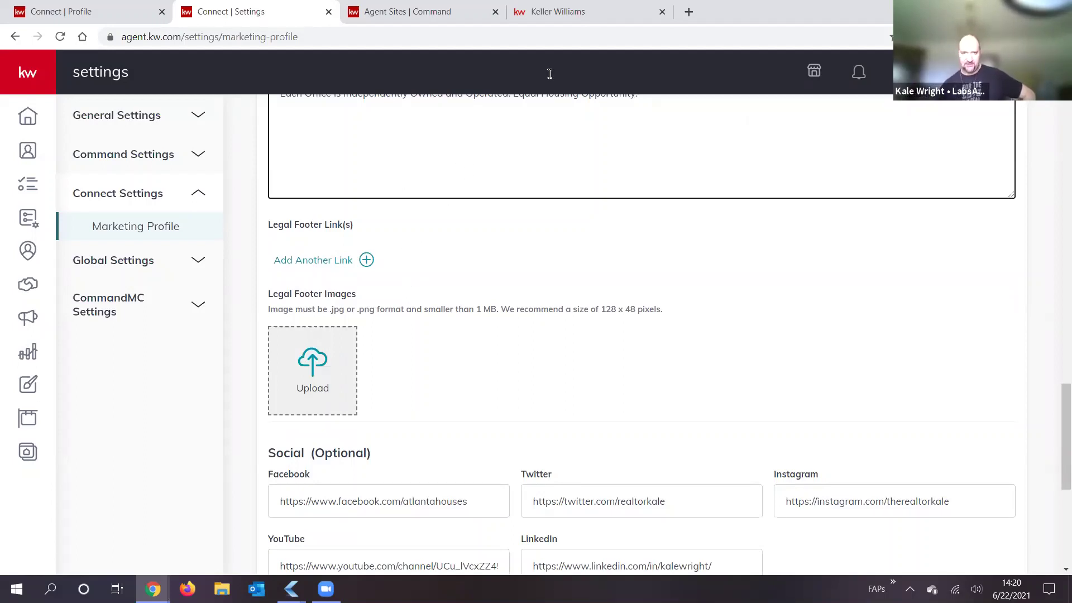
click(414, 4)
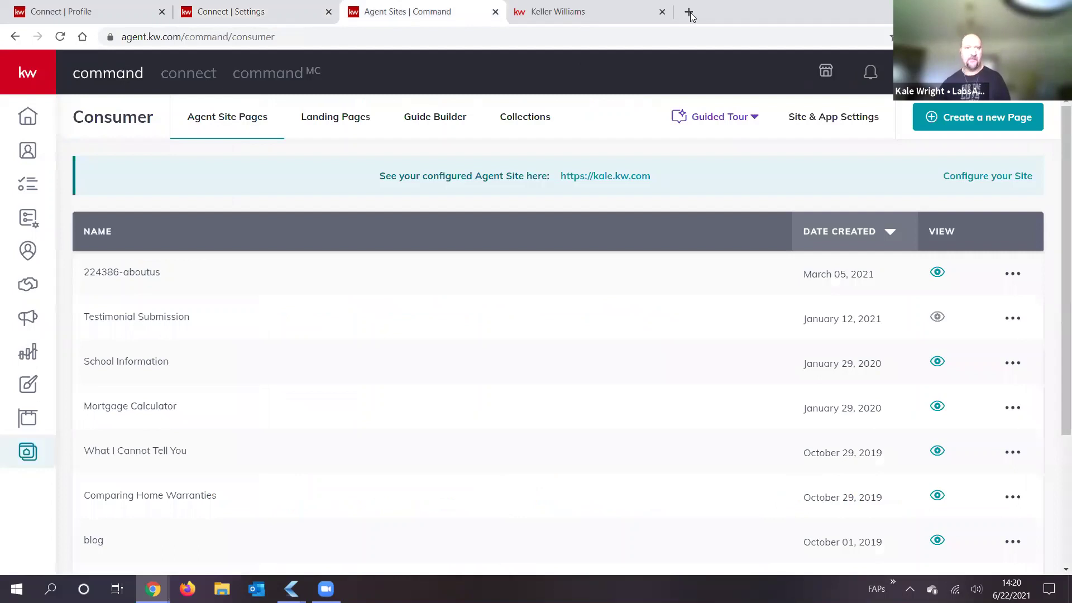
key(ctrl+t)
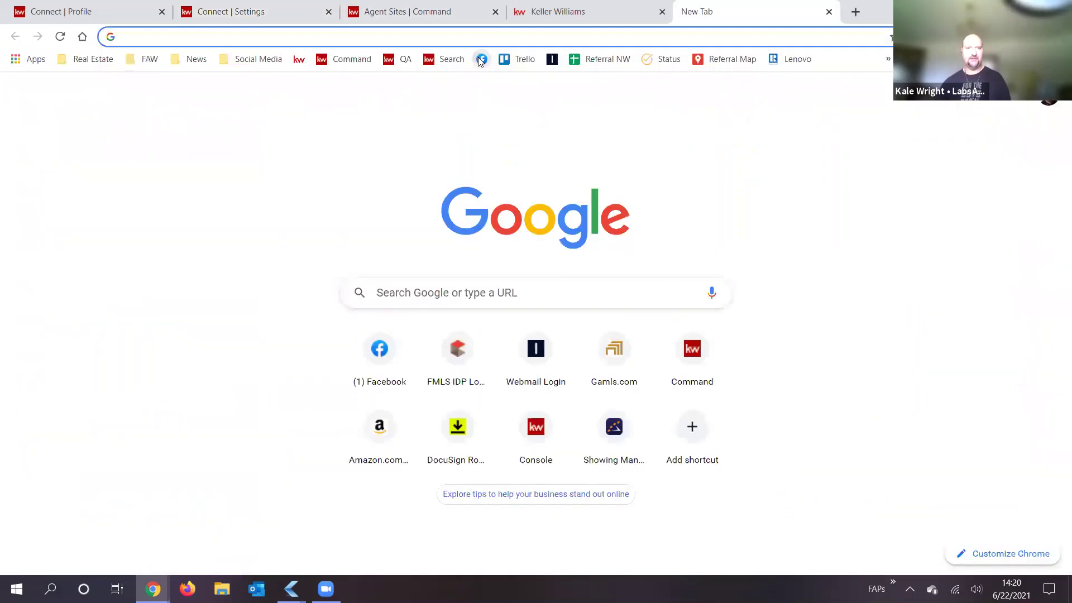
Step: From the Facebook bookmark, search for a friend by name and open their profile
click(480, 59)
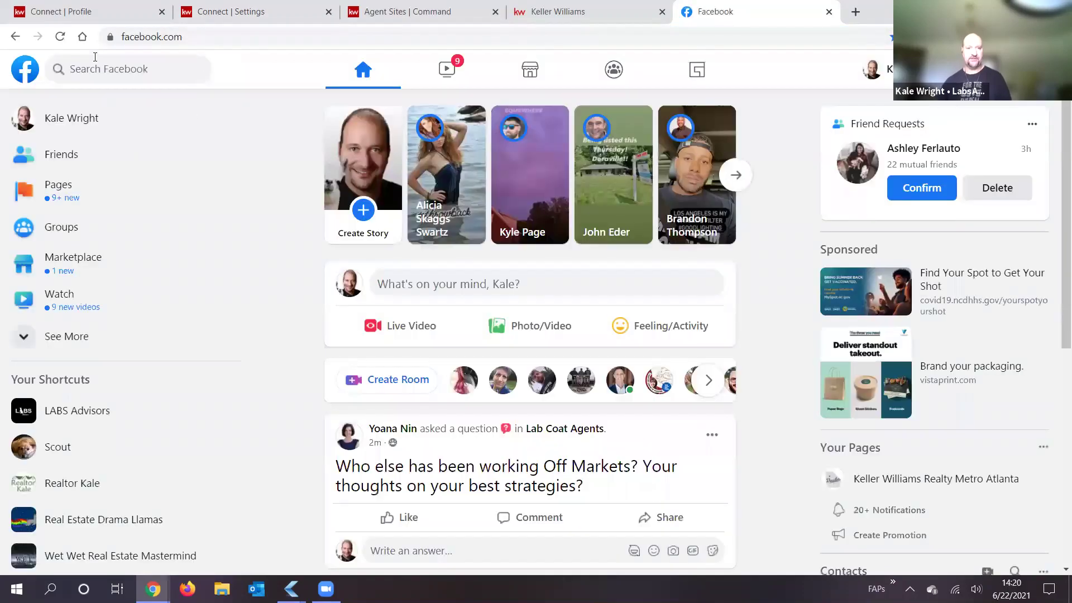
click(95, 56)
text(at)
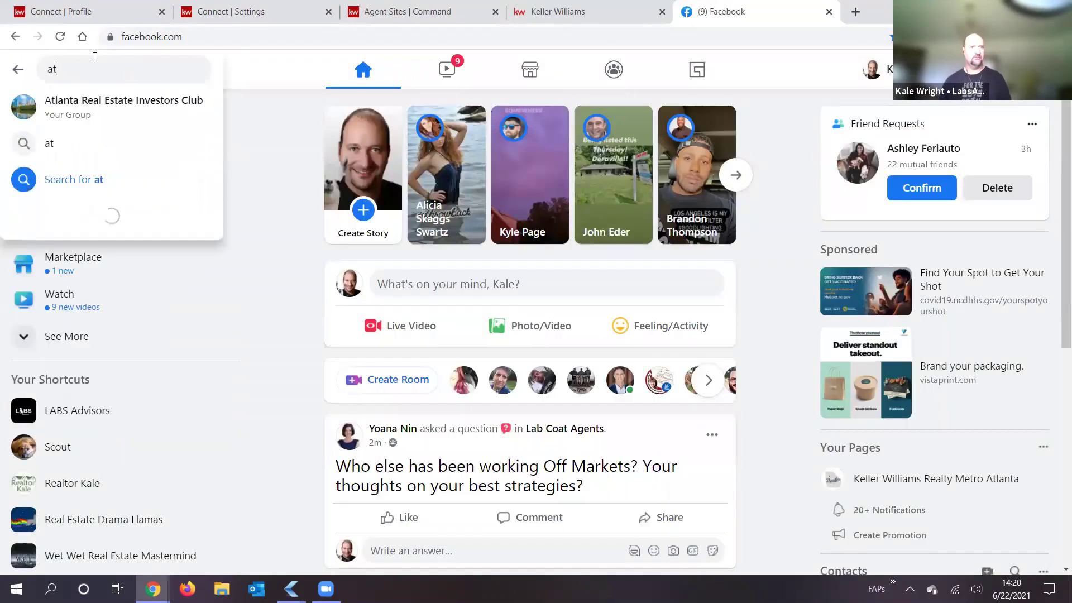
key(BackSpace)
text(ustin)
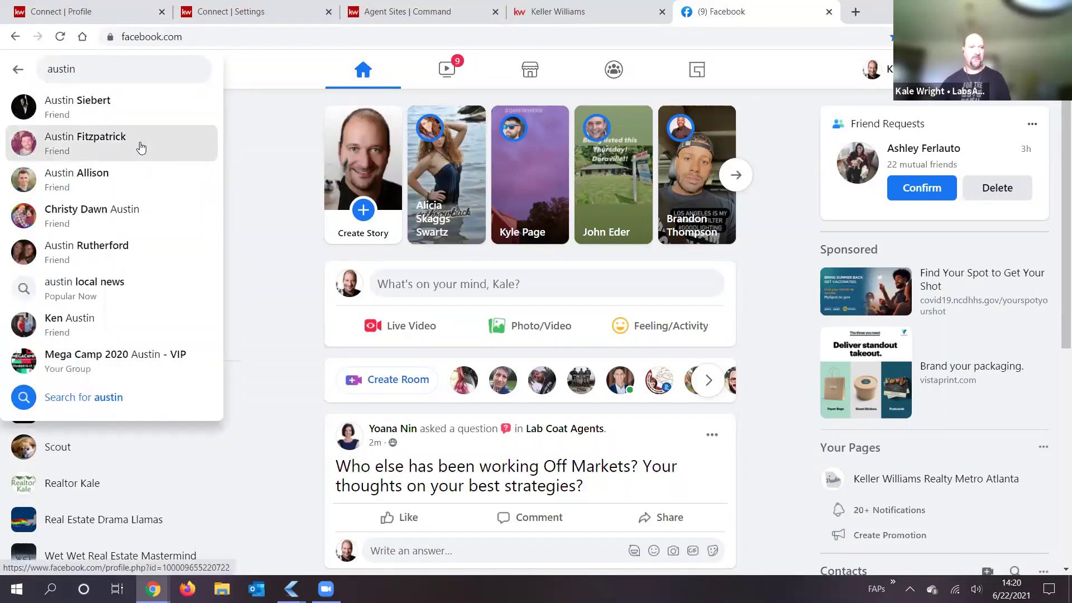
click(182, 150)
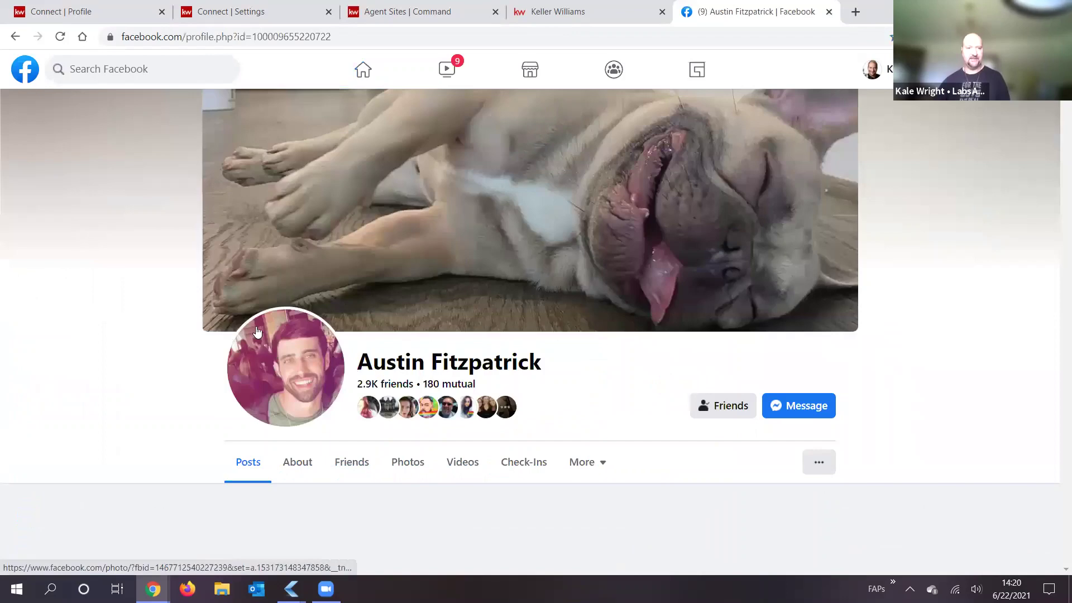
Step: Scroll through the friend's profile, then close the Facebook tab
scroll(220, 335, down, 7)
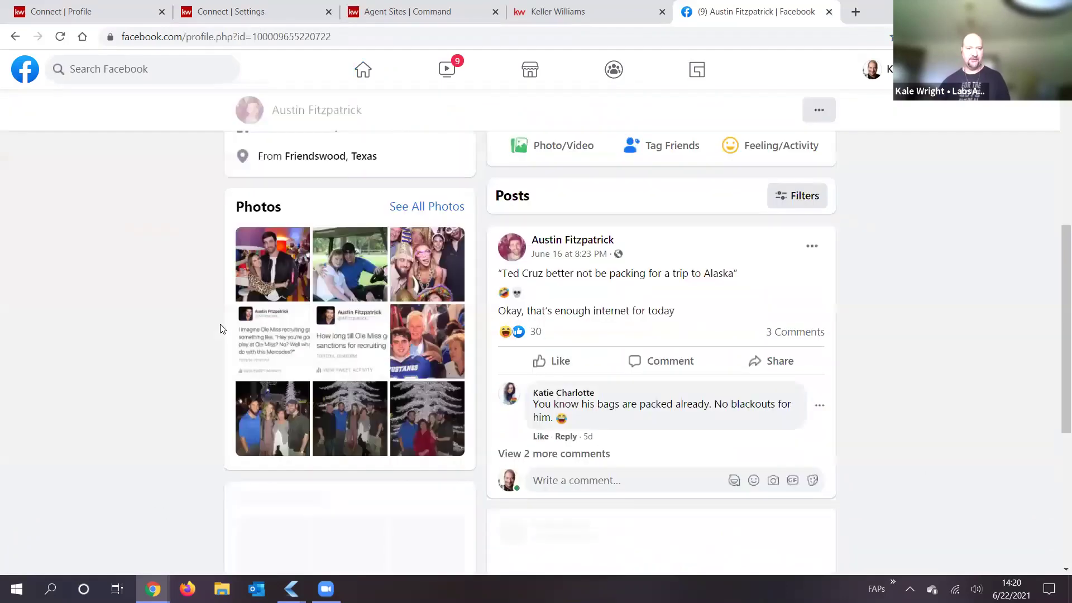
scroll(218, 331, down, 3)
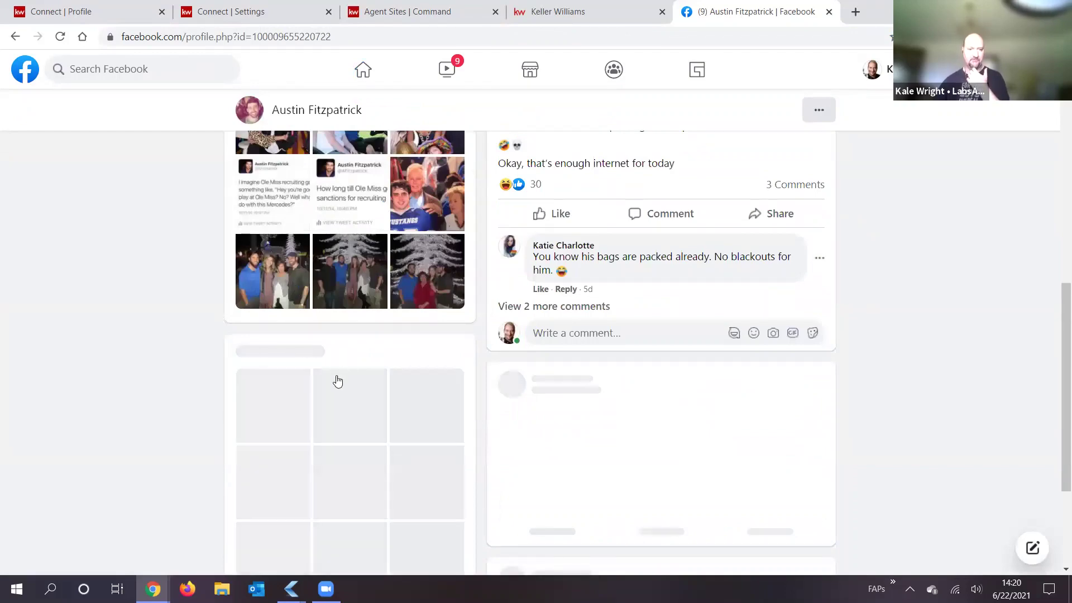
scroll(329, 368, down, 3)
scroll(334, 335, down, 7)
scroll(343, 290, up, 11)
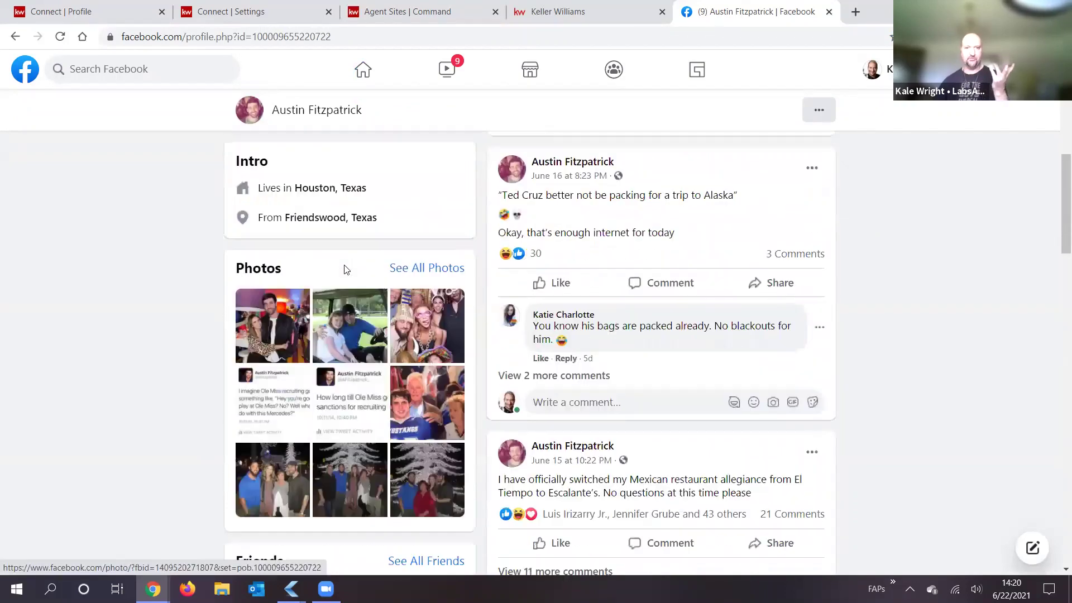
scroll(346, 274, up, 3)
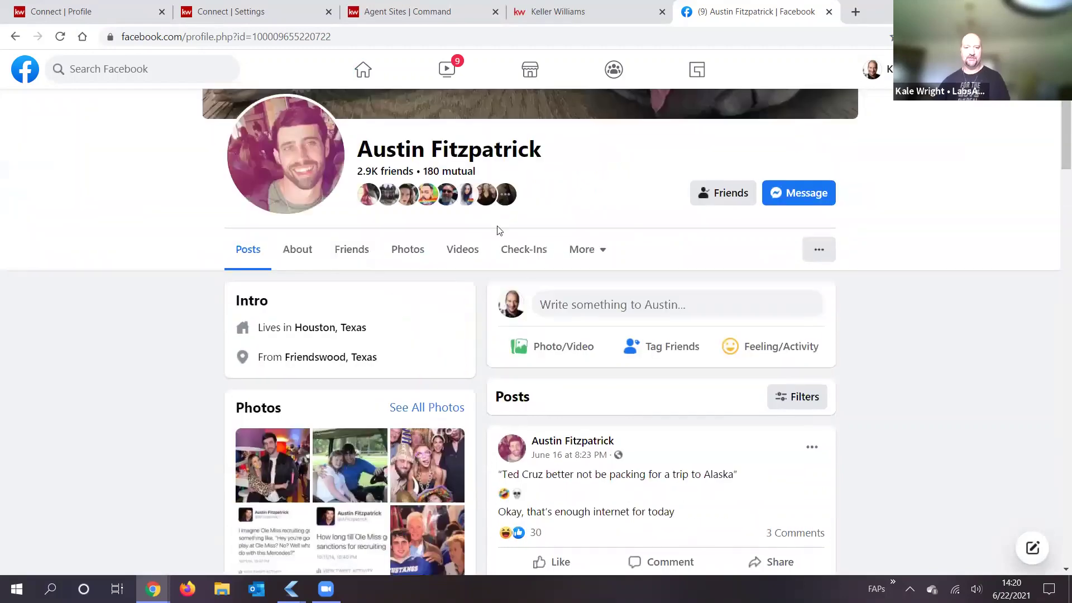
click(827, 13)
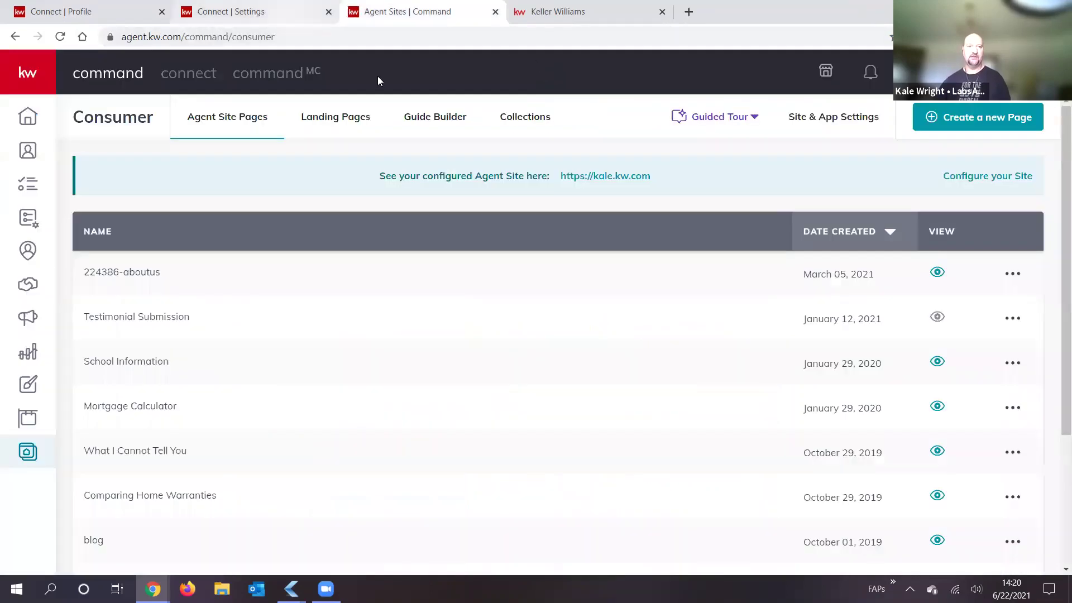
Step: Return to the Connect | Settings tab showing the legal footer images and social links
click(182, 25)
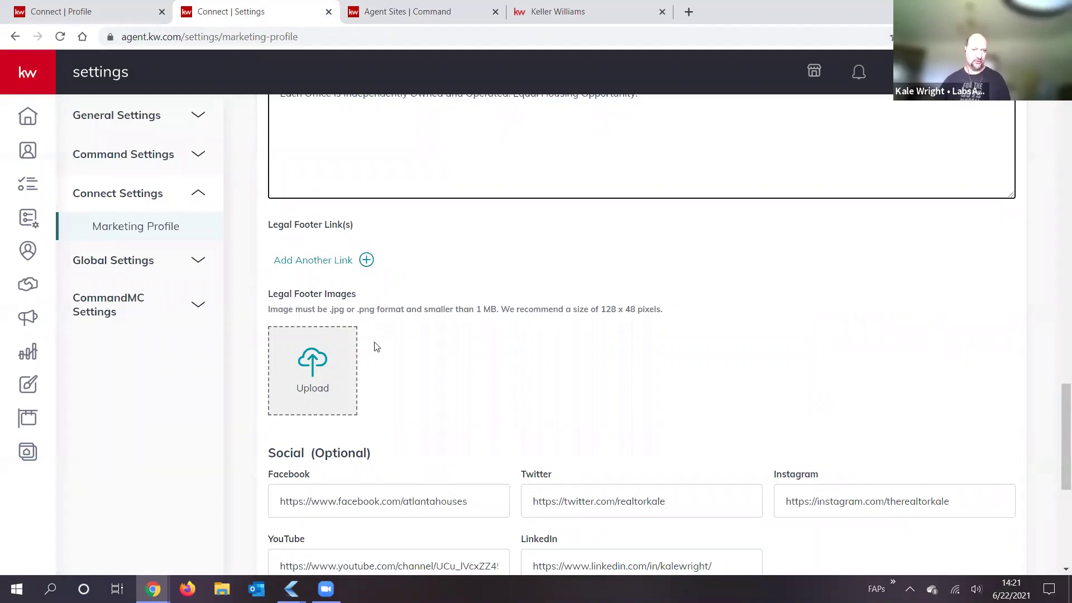
Step: Check the Facebook page URL among the social links, then save the Marketing Profile
scroll(406, 279, down, 3)
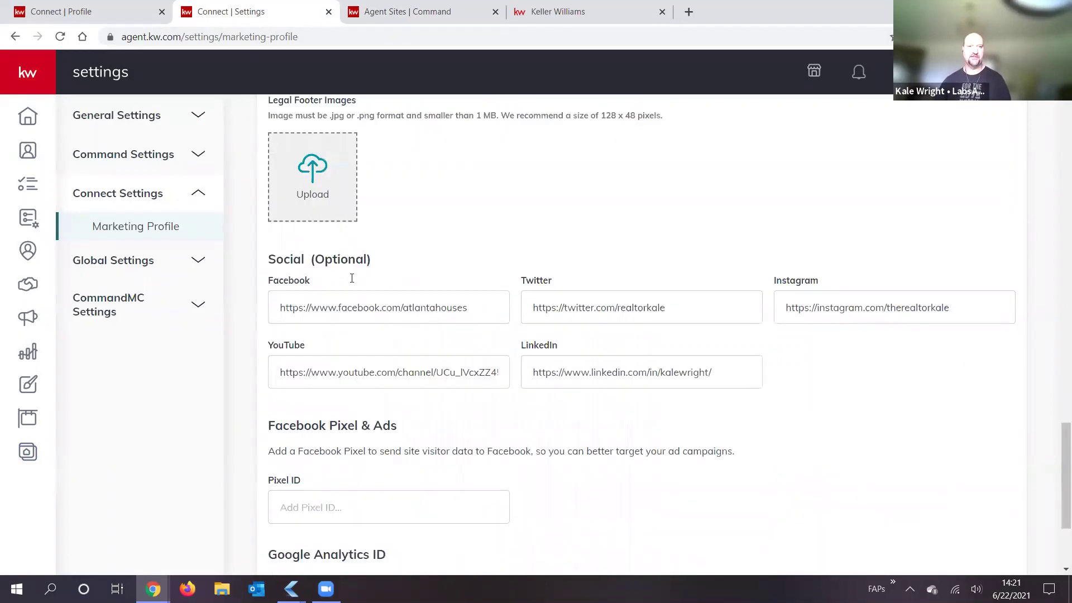
scroll(304, 251, down, 1)
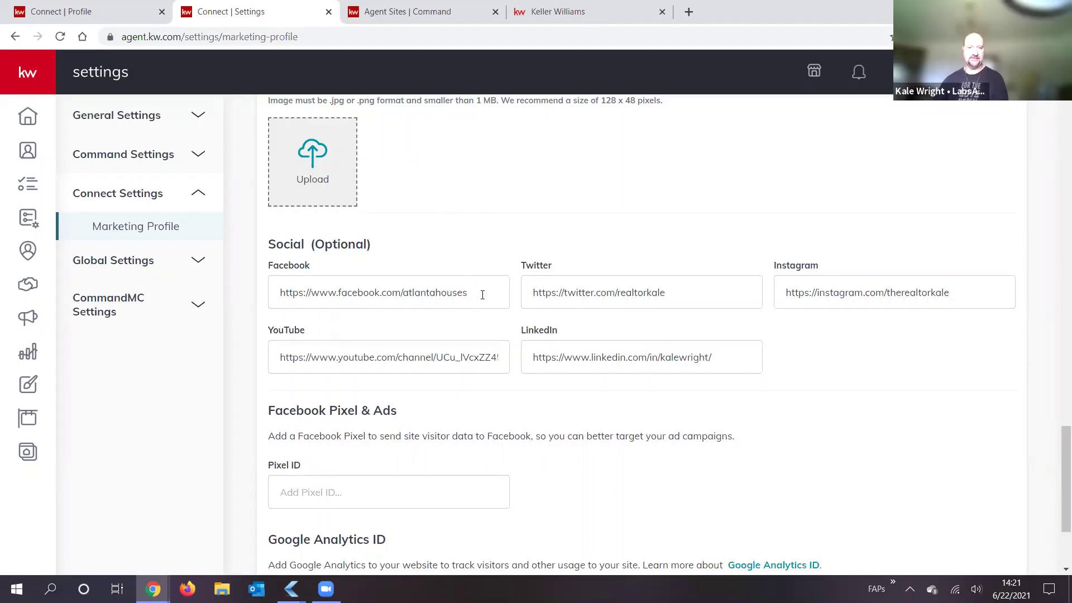
triple_click(271, 289)
click(421, 287)
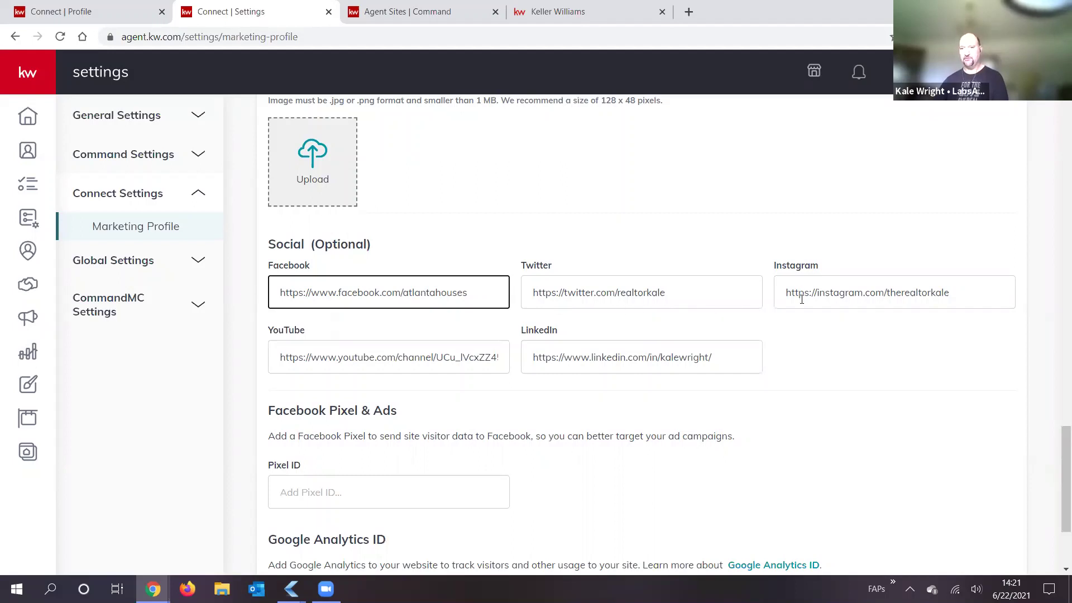
scroll(589, 357, down, 3)
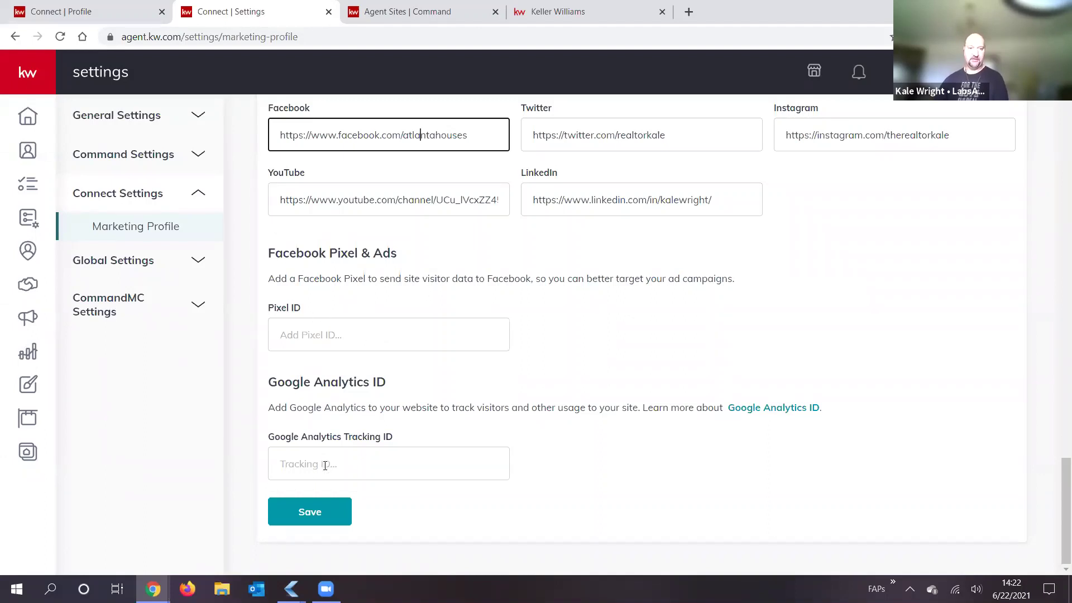
click(317, 512)
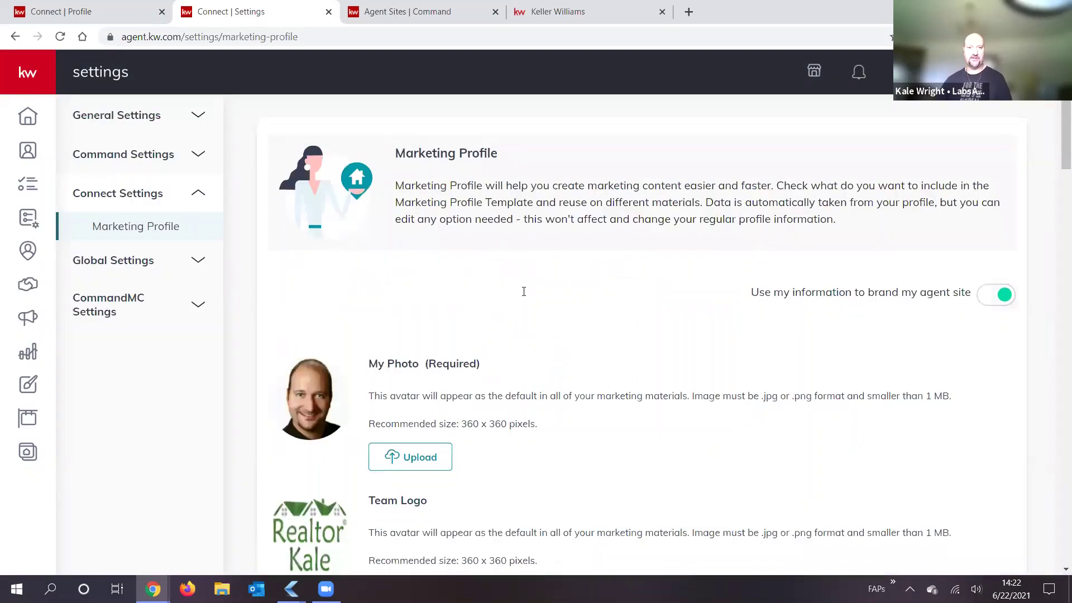
Step: Scroll the Marketing Profile, then return to Command's Agent Site Pages list (224386-aboutus, Mortgage Calculator)
scroll(518, 312, down, 8)
scroll(502, 306, down, 5)
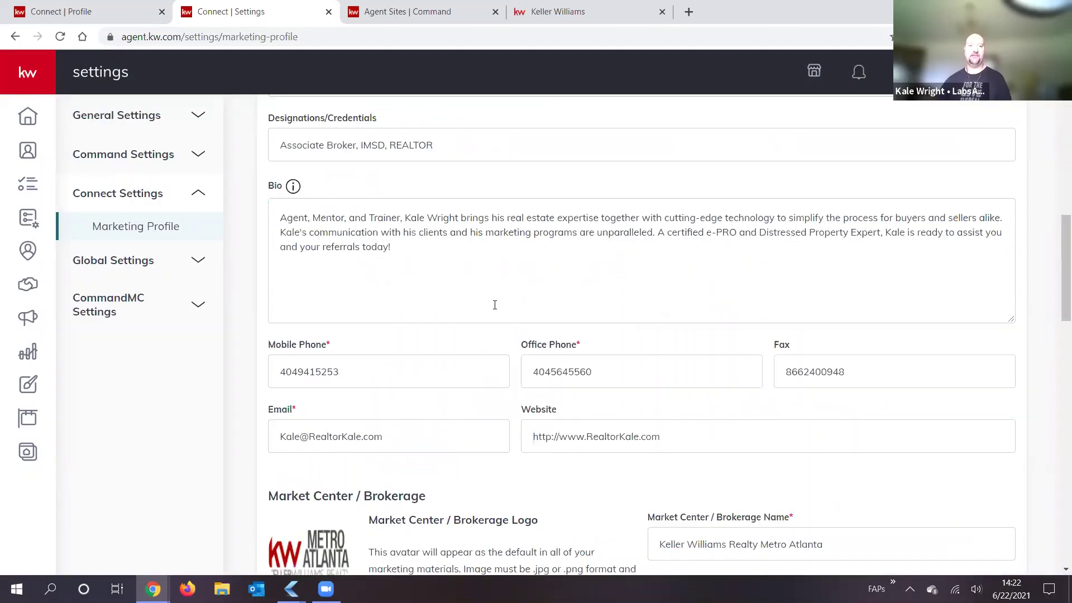
scroll(494, 251, up, 8)
scroll(554, 119, up, 5)
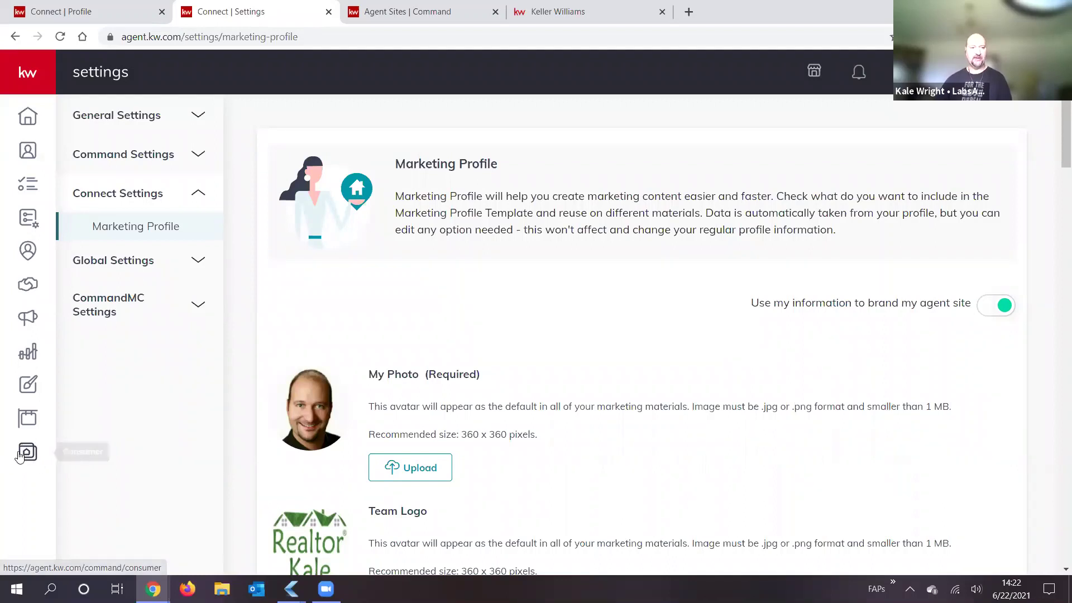
click(405, 16)
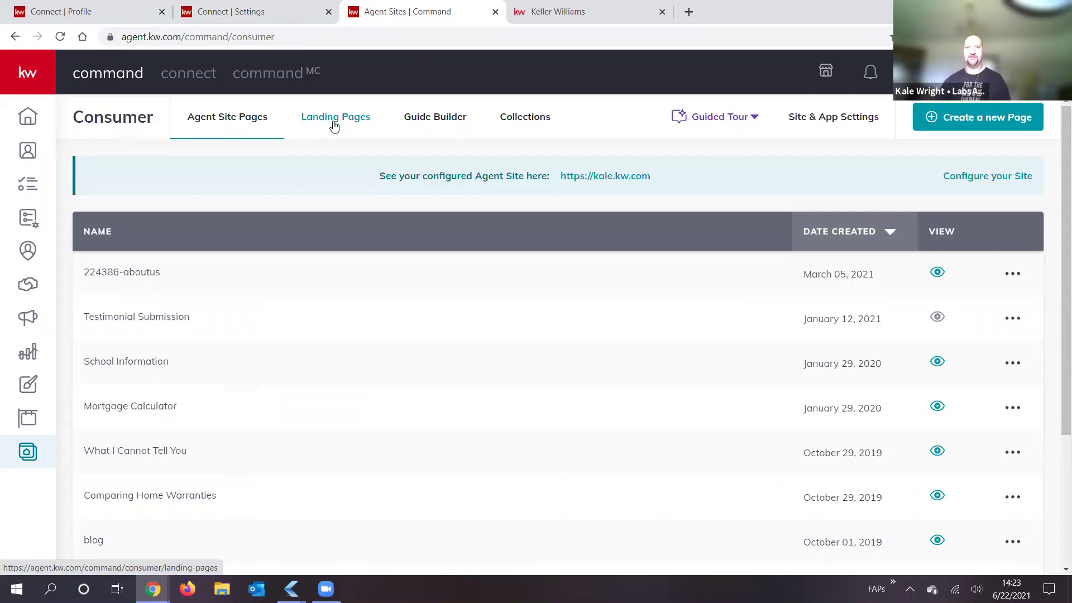
Step: Load the agent's public kw.com site from the 'realtor' address-bar suggestion
key(ctrl+Tab)
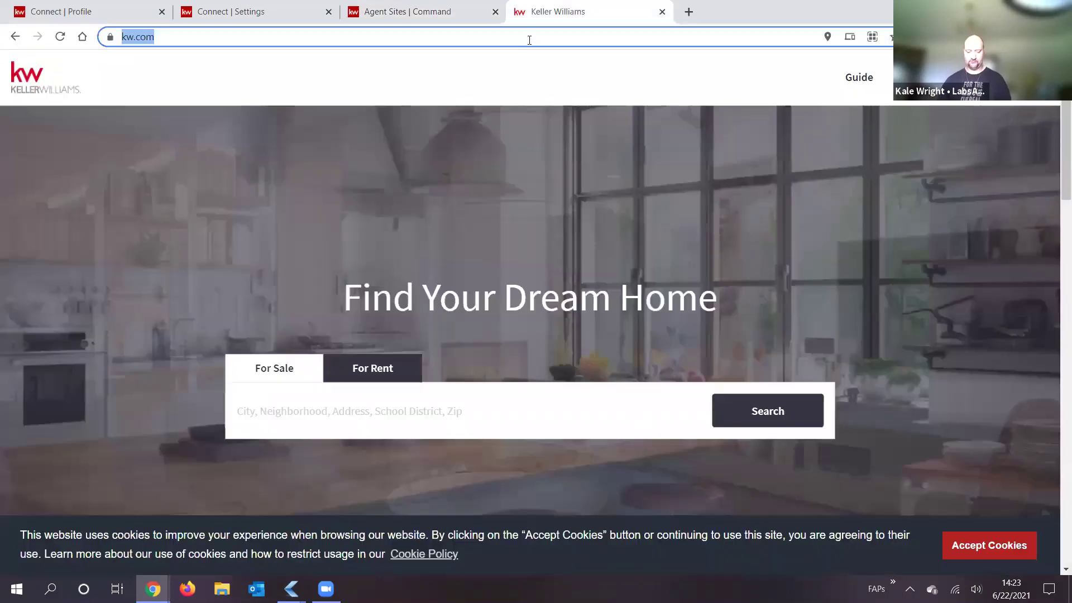
text(realtorkale)
key(Return)
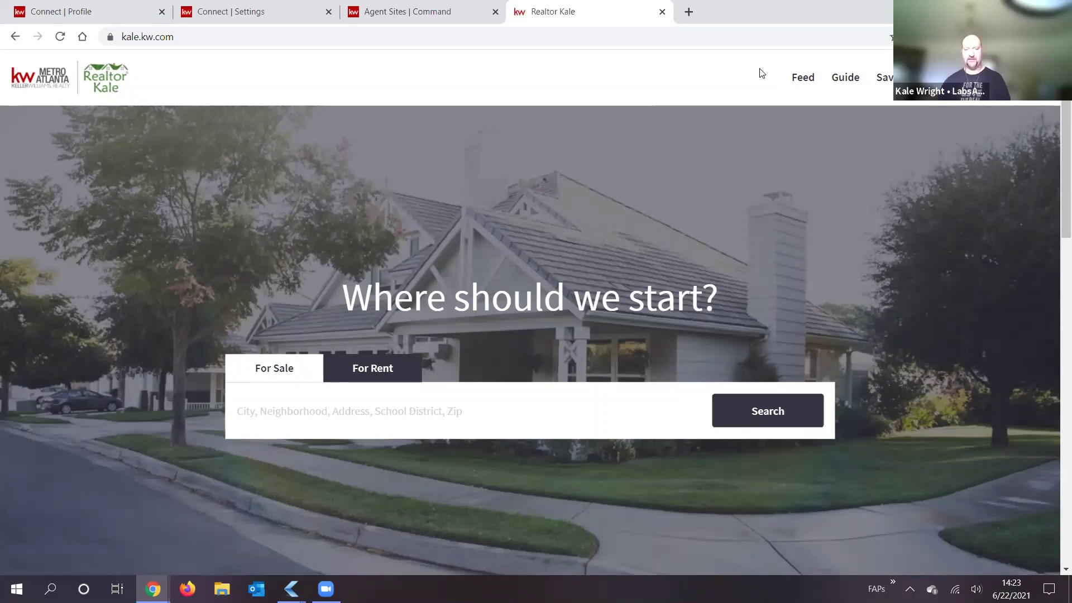
Step: Compare the site's page menu with Command's list, then open the Contact Us page
click(934, 78)
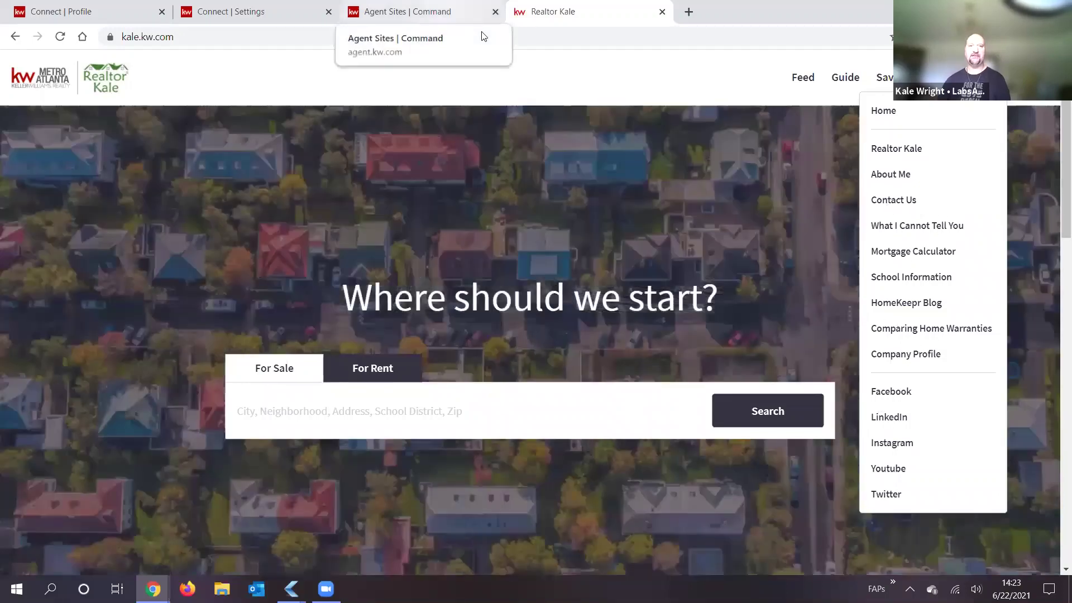
click(468, 13)
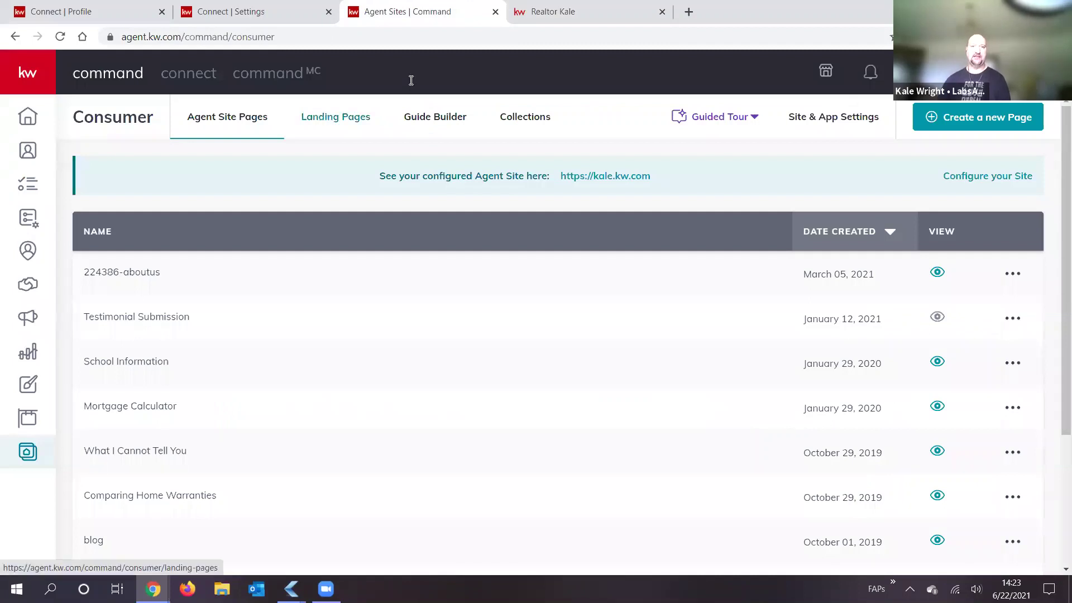
click(536, 12)
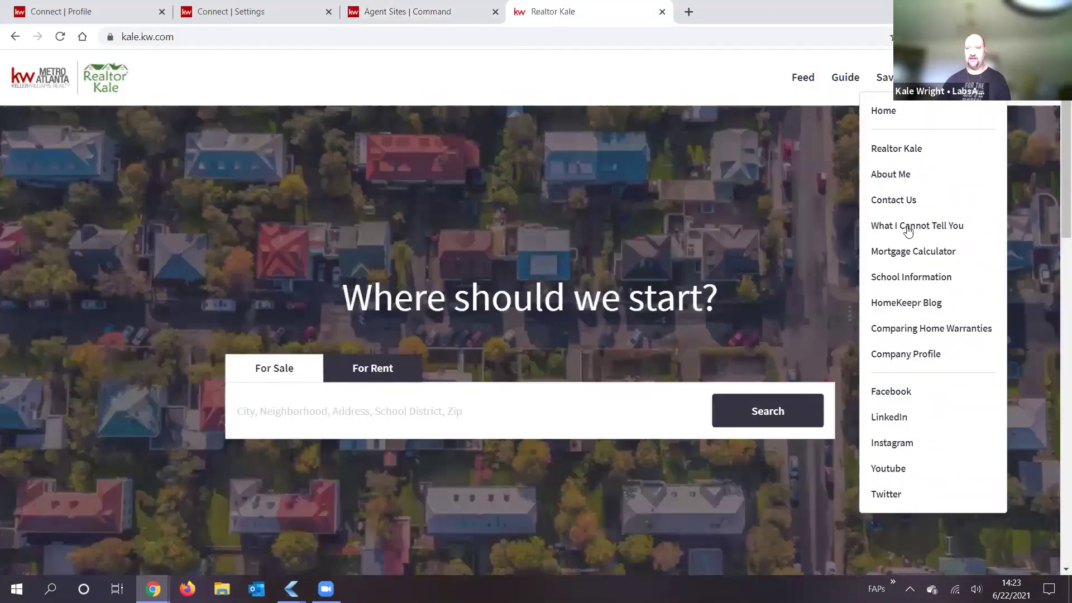
click(903, 204)
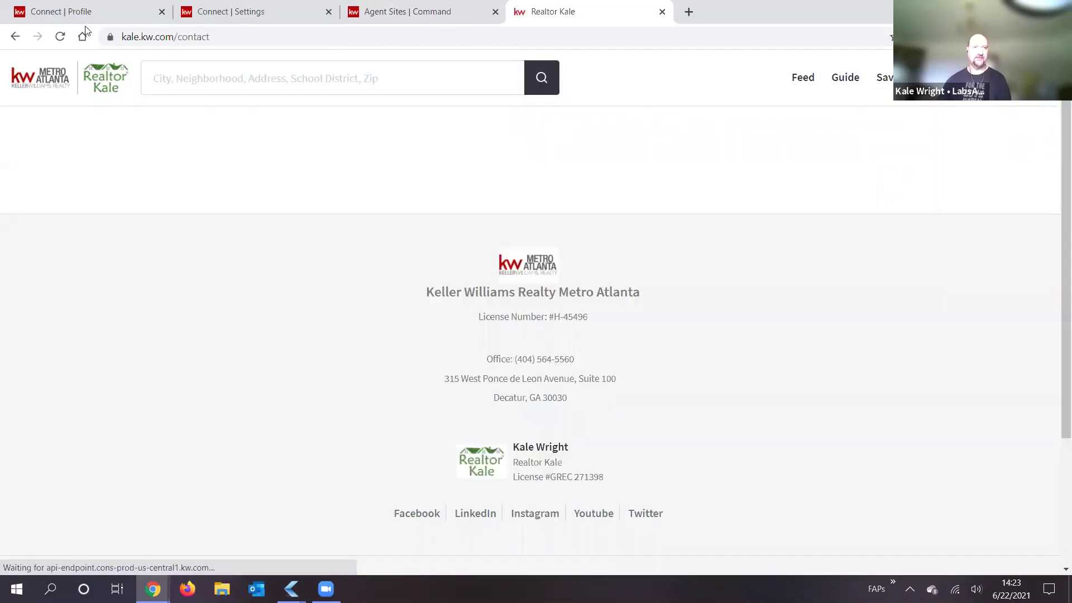
click(123, 25)
click(134, 35)
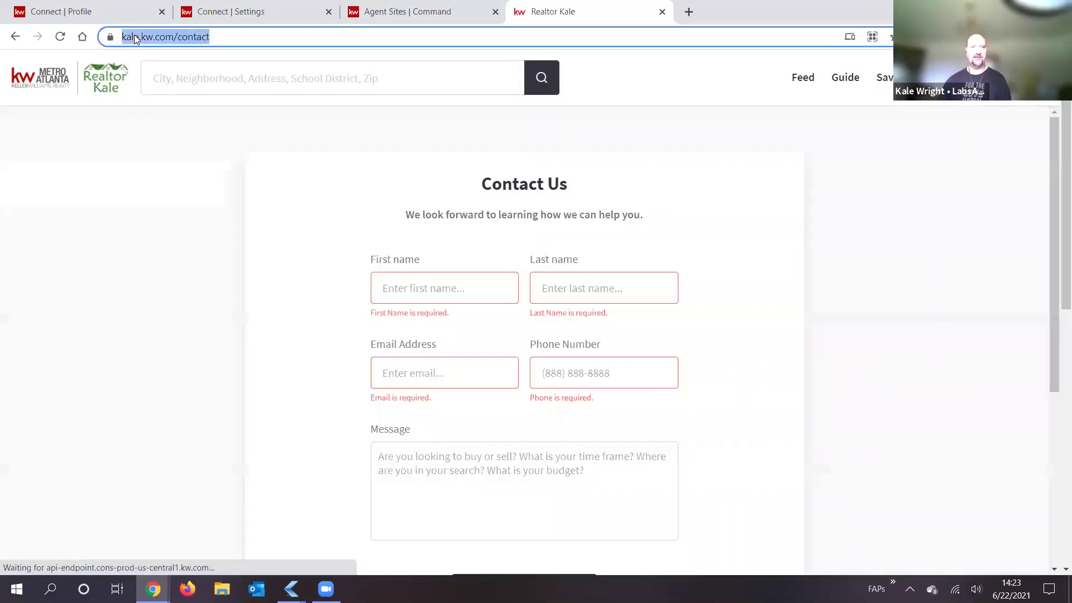
click(134, 34)
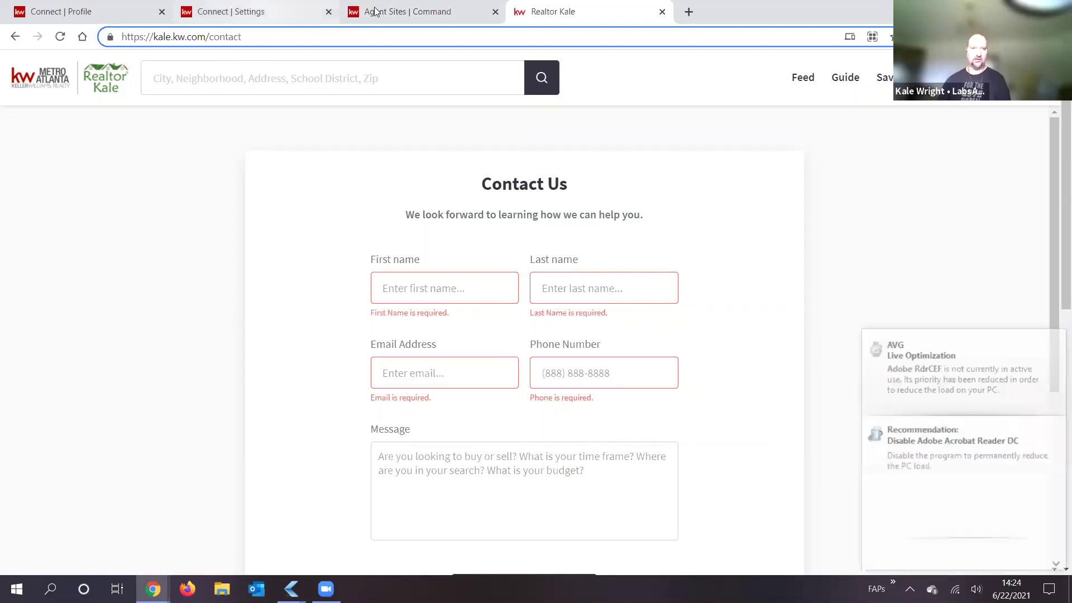
double_click(162, 37)
click(421, 10)
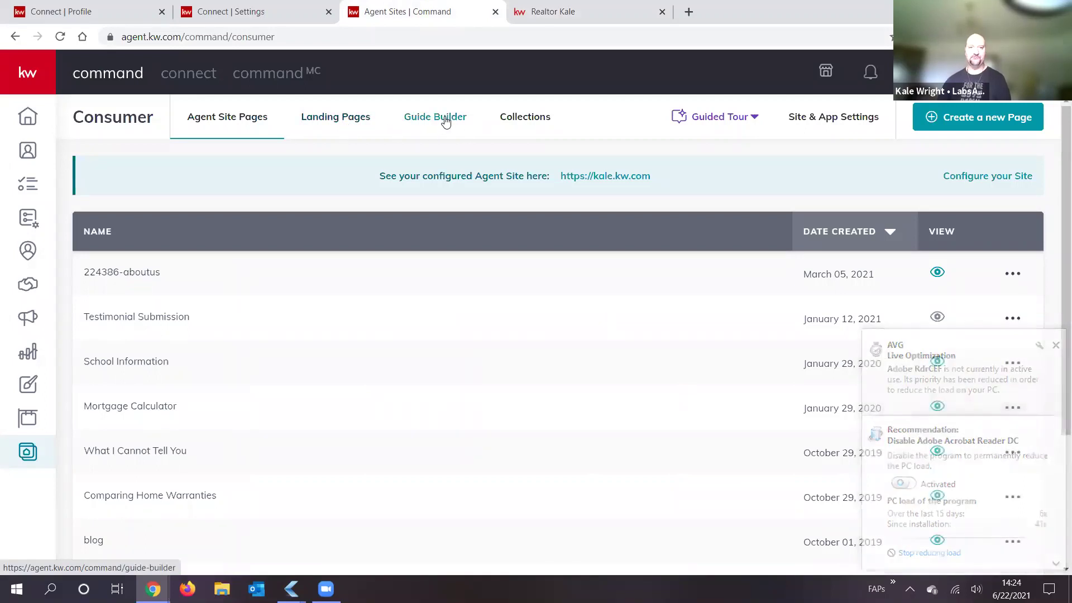
click(560, 27)
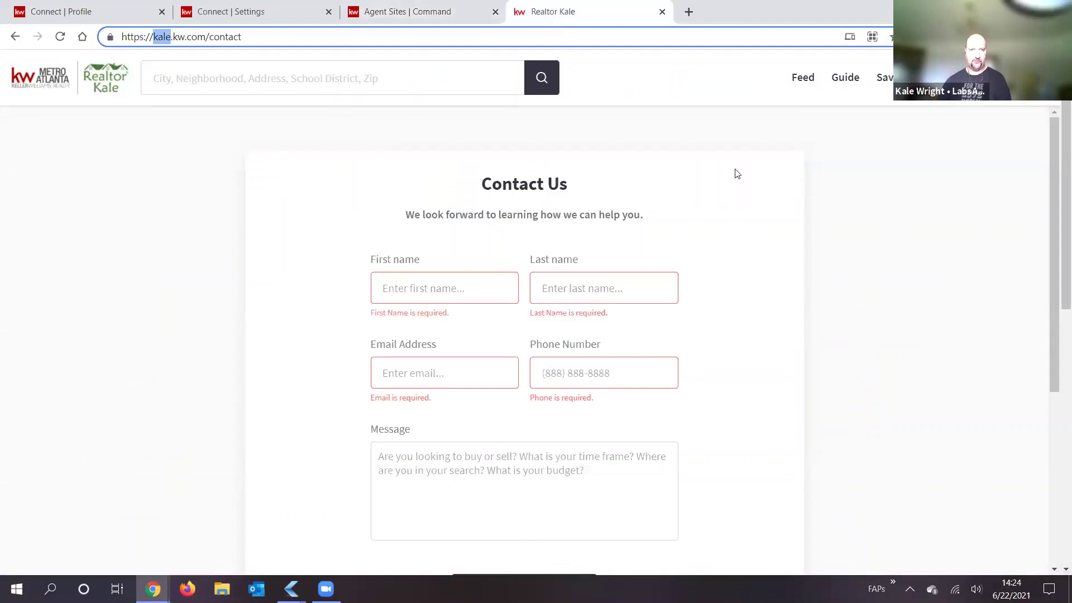
click(880, 182)
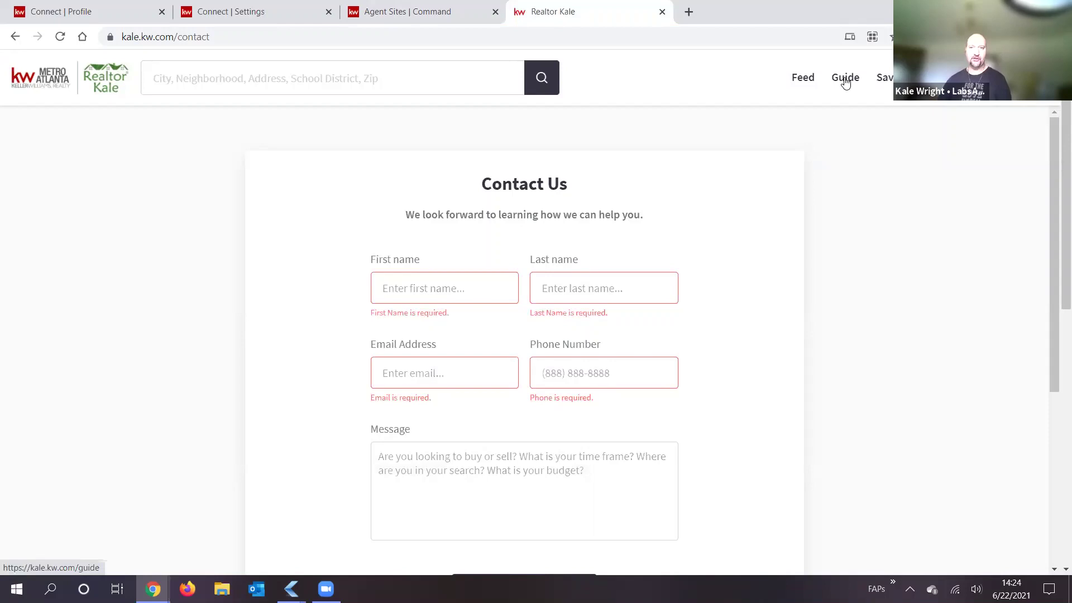
Step: Open the site's buying guide and scroll through the Buying timeline
click(845, 79)
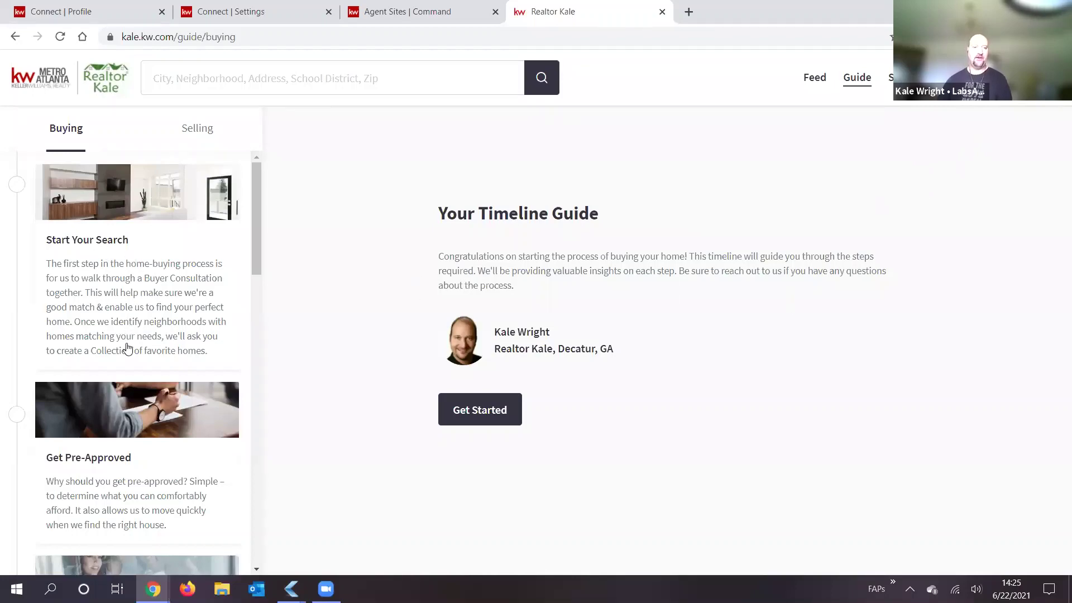
scroll(142, 347, down, 1)
scroll(114, 235, down, 1)
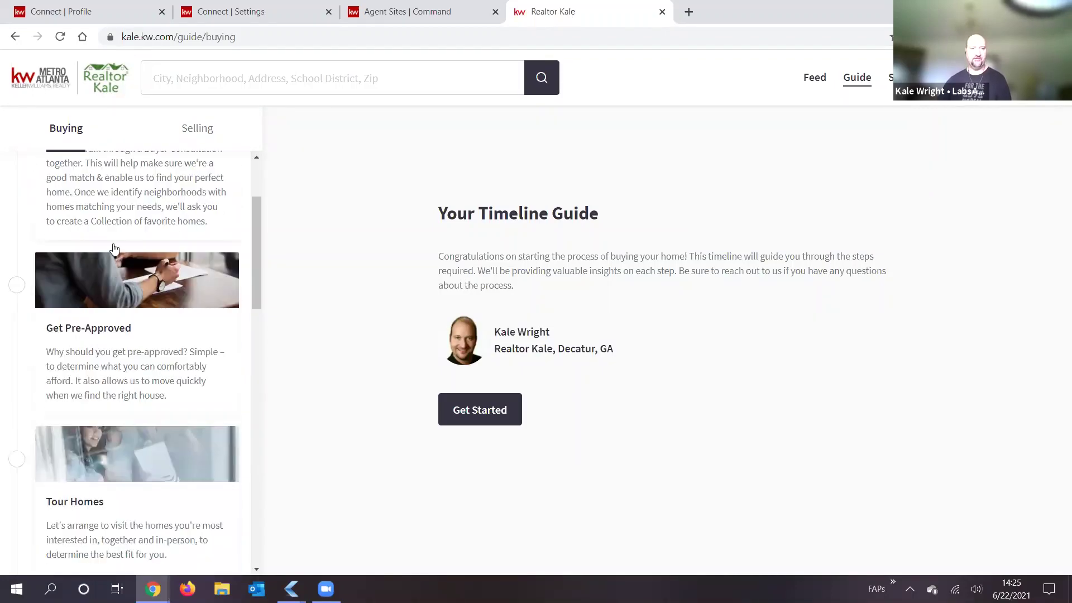
scroll(159, 265, up, 2)
scroll(119, 402, down, 1)
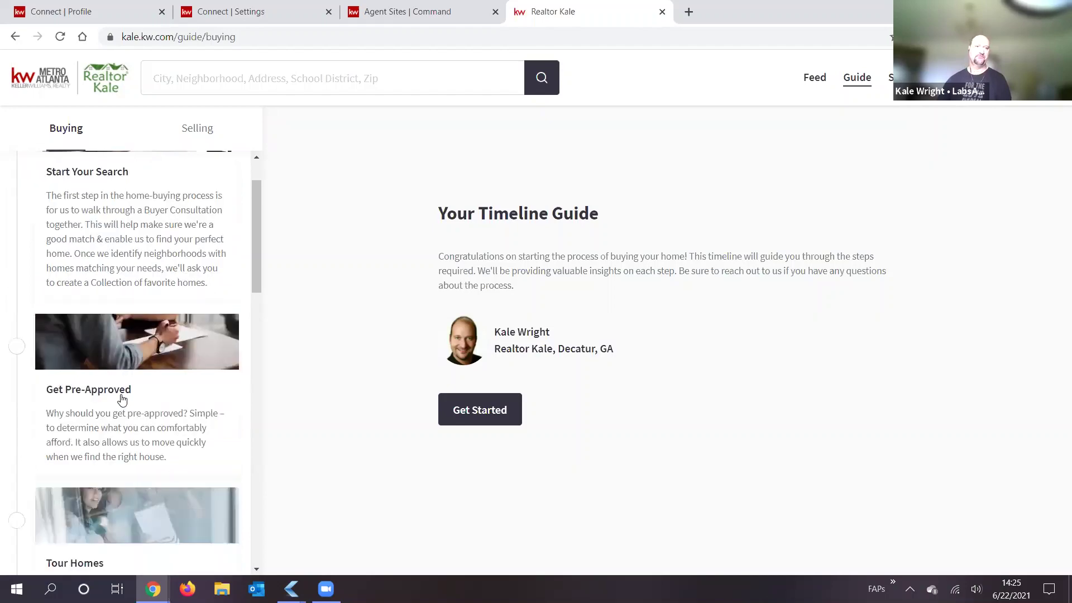
scroll(137, 335, down, 2)
scroll(134, 304, down, 1)
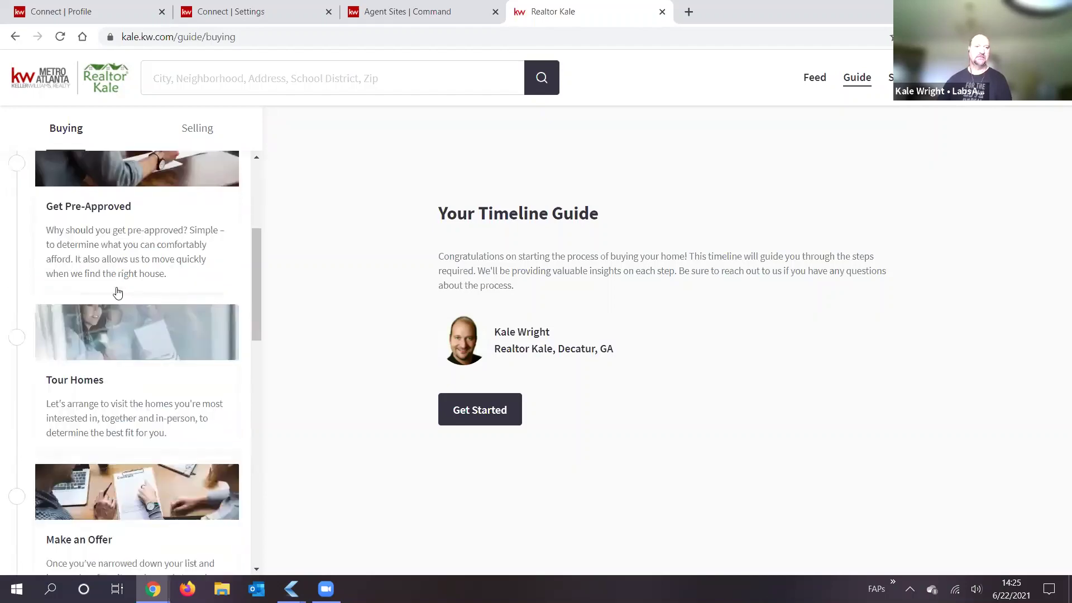
scroll(110, 283, down, 2)
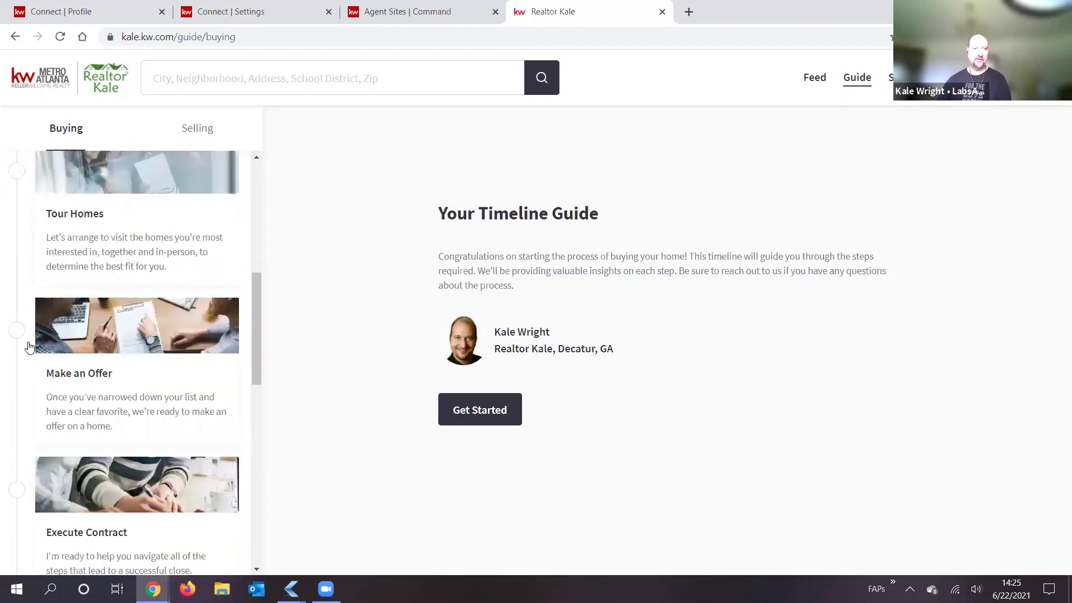
Step: Read the Make an Offer step, then return to Command's Consumer Agent Site Pages list
click(83, 383)
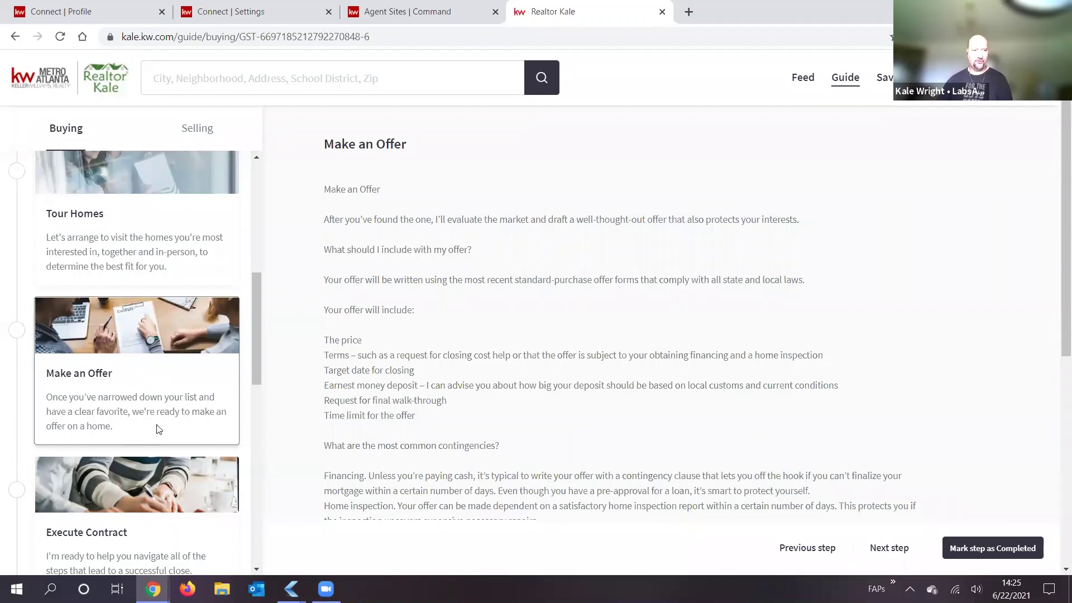
scroll(159, 444, down, 3)
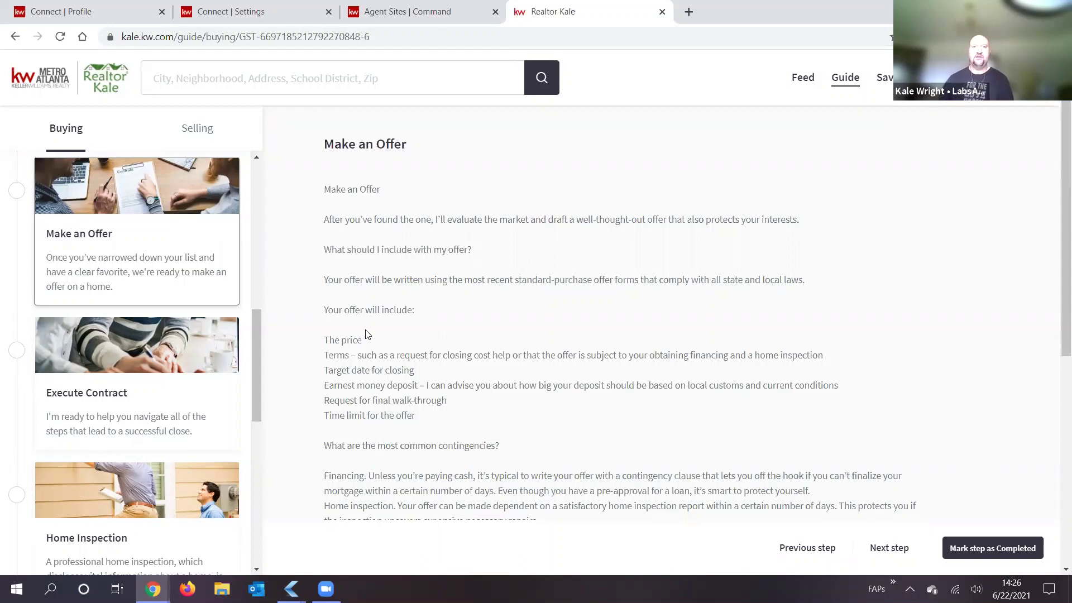
click(405, 4)
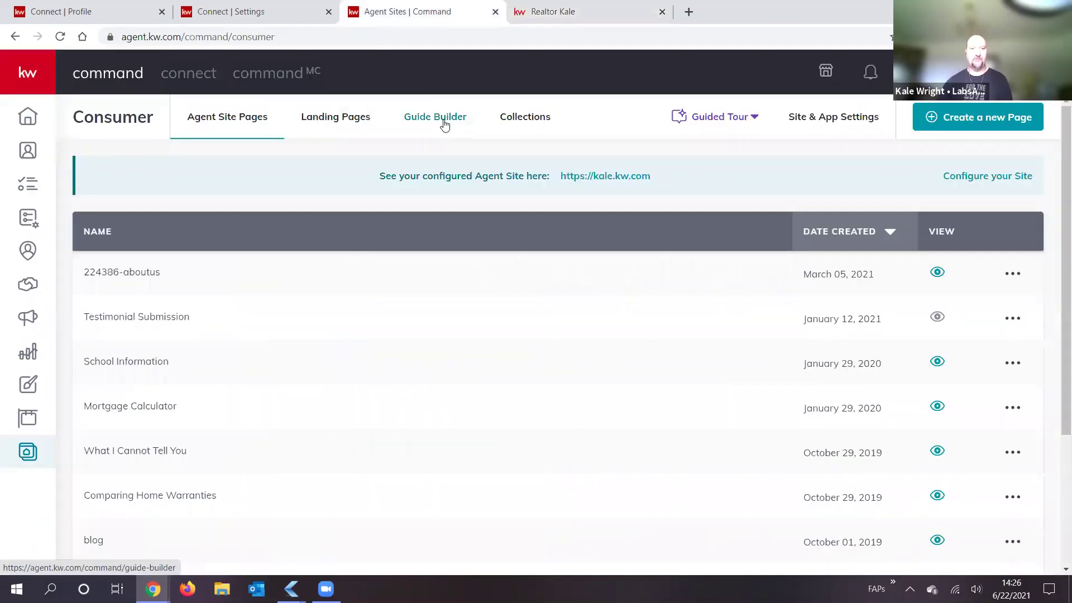
Step: Check Guide Builder and Collections, then open Site & App Settings showing hero text 'Where should we start?'
click(444, 124)
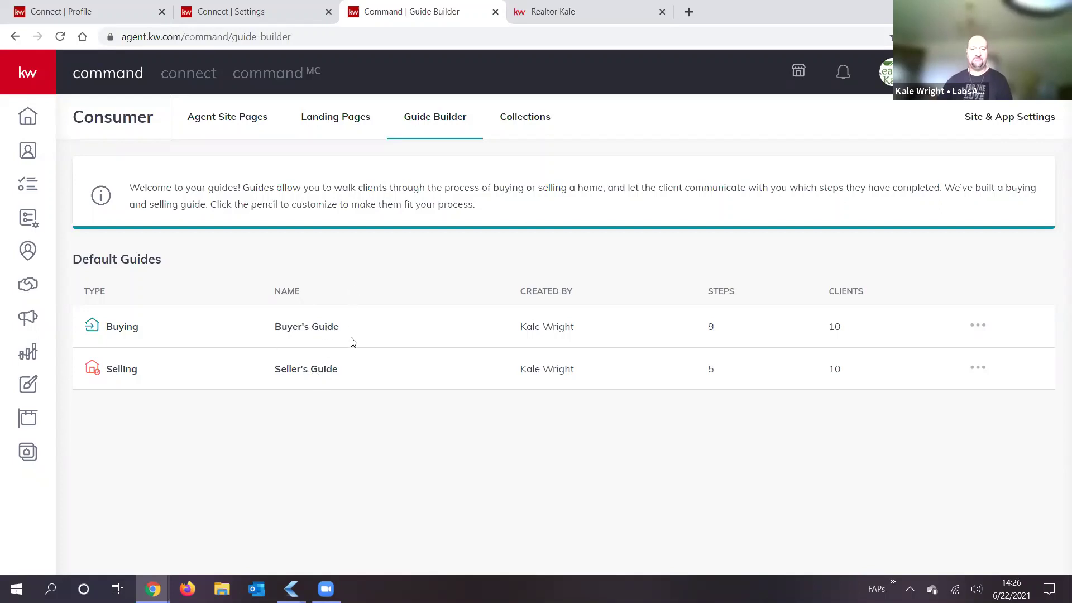
click(522, 120)
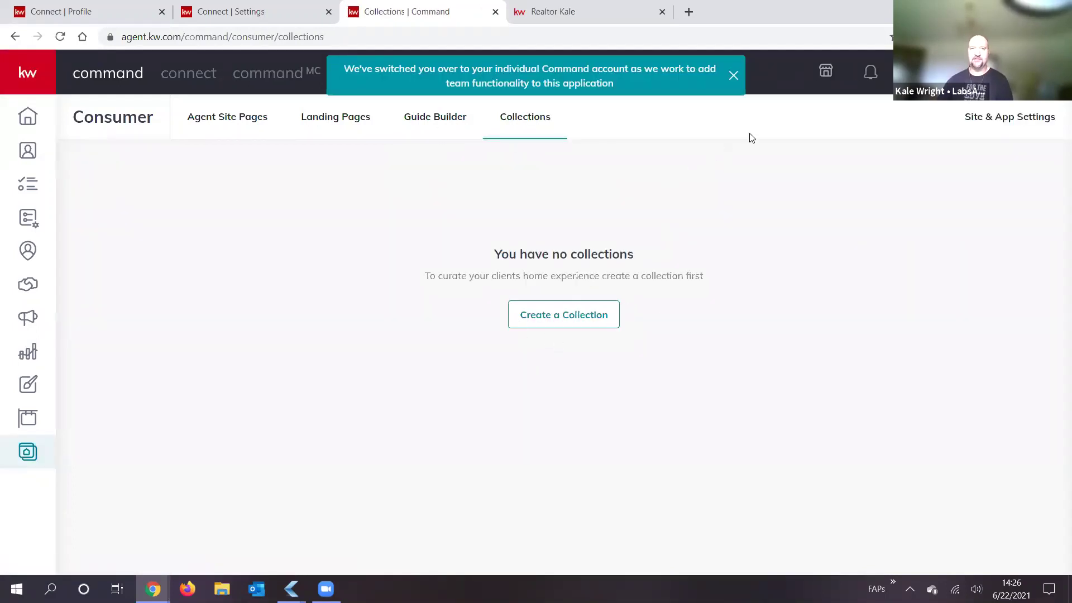
click(1021, 120)
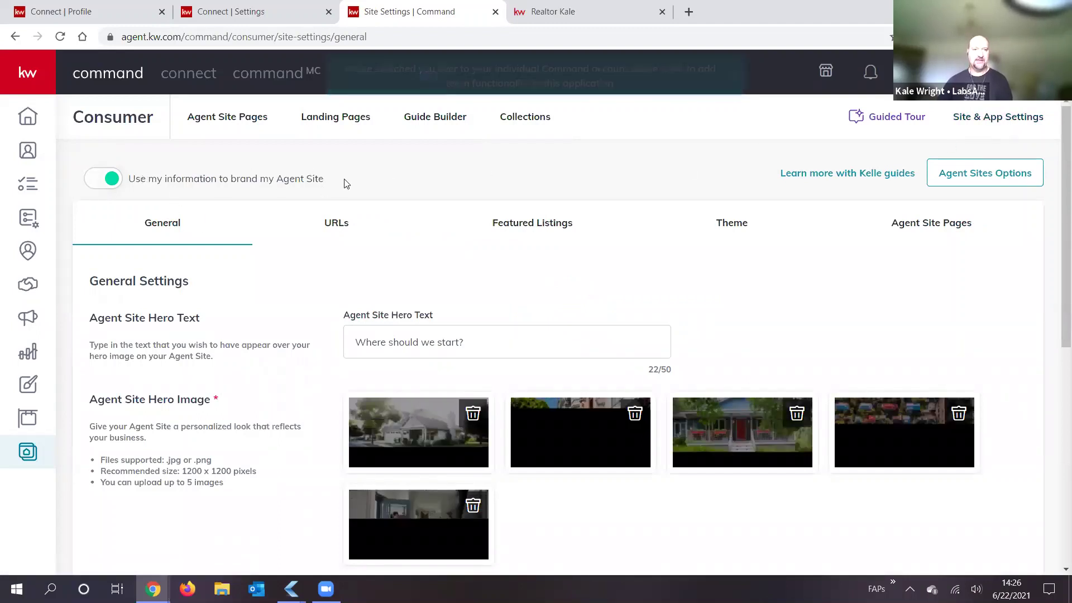
drag(344, 183, 129, 186)
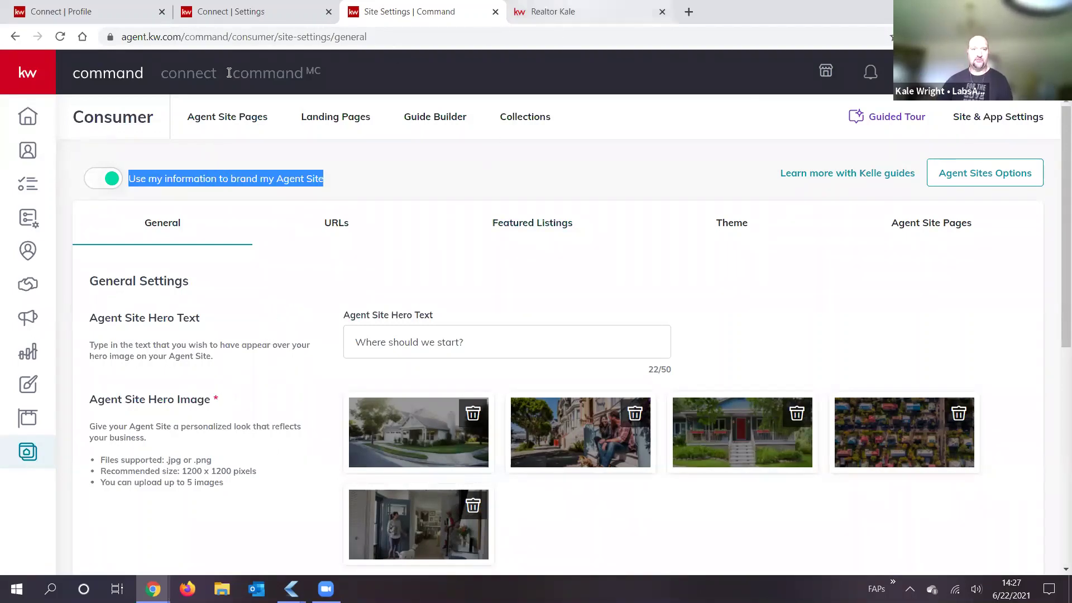
click(566, 12)
click(45, 82)
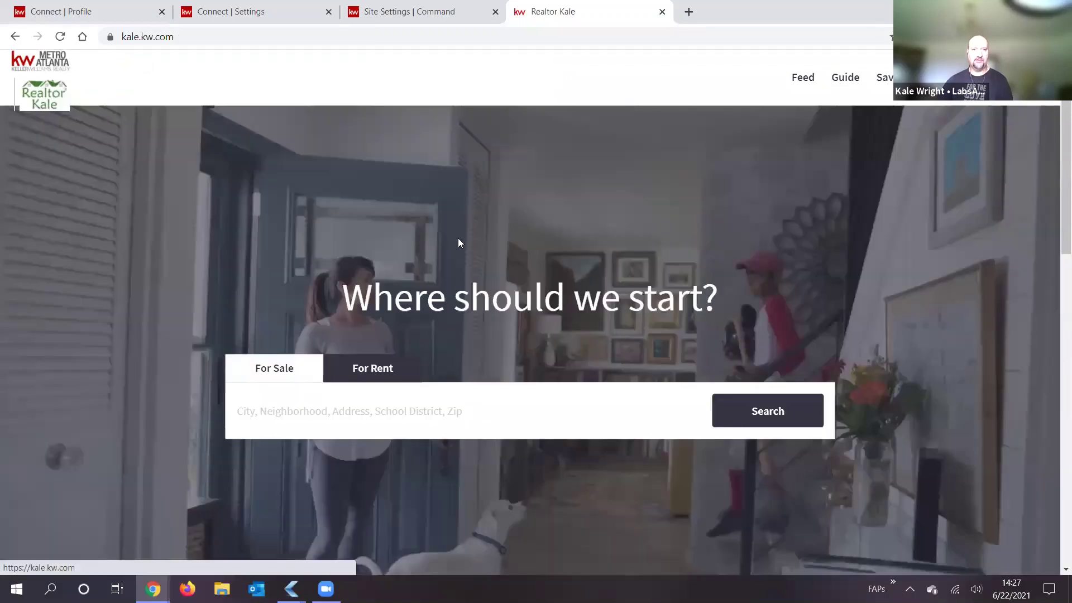
drag(417, 294, 734, 306)
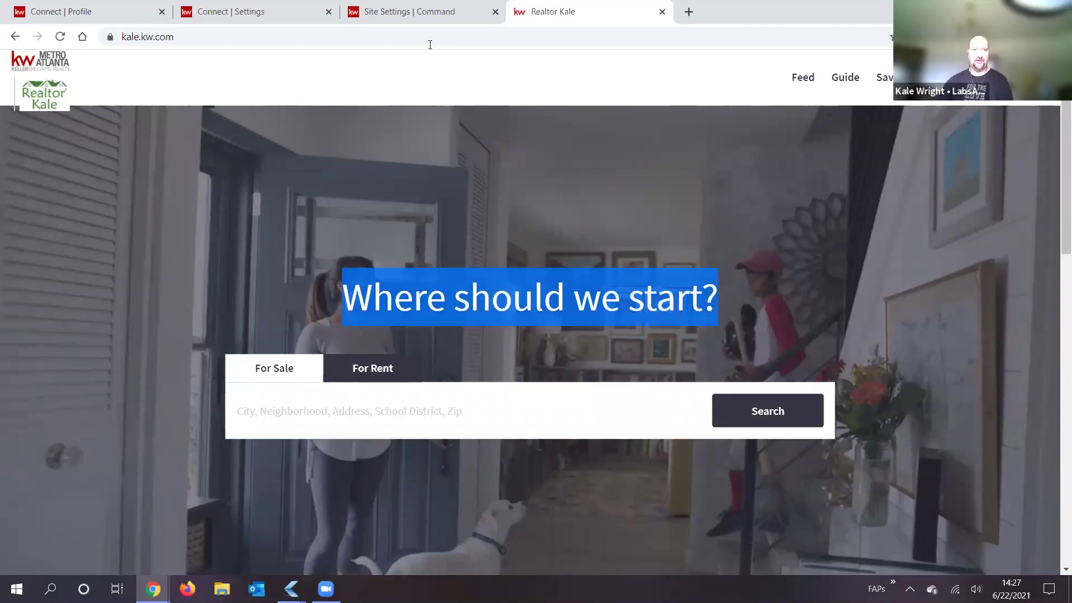
click(412, 14)
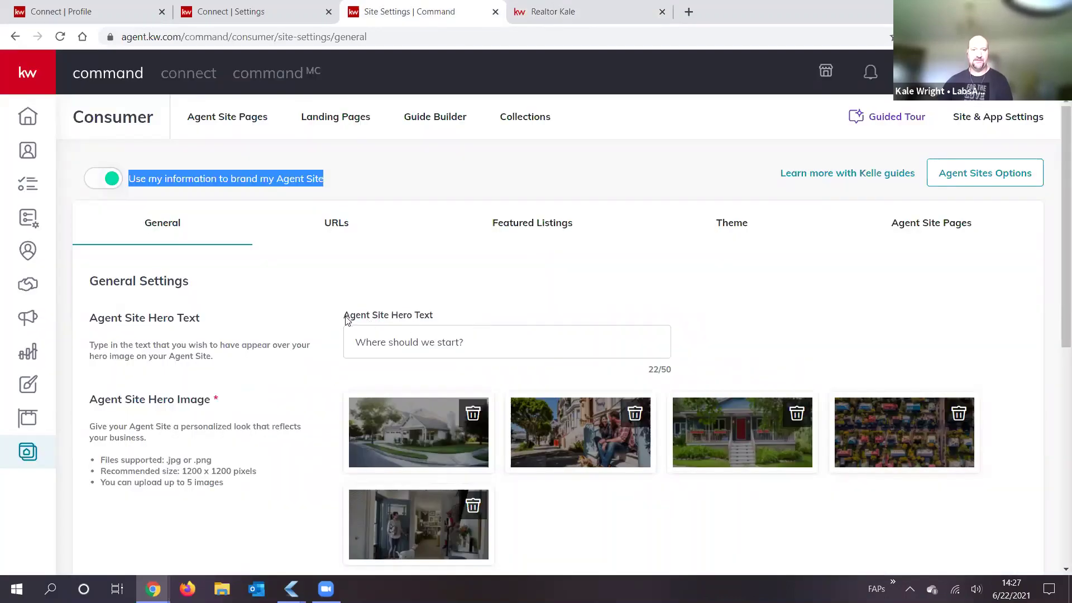
drag(446, 313, 343, 315)
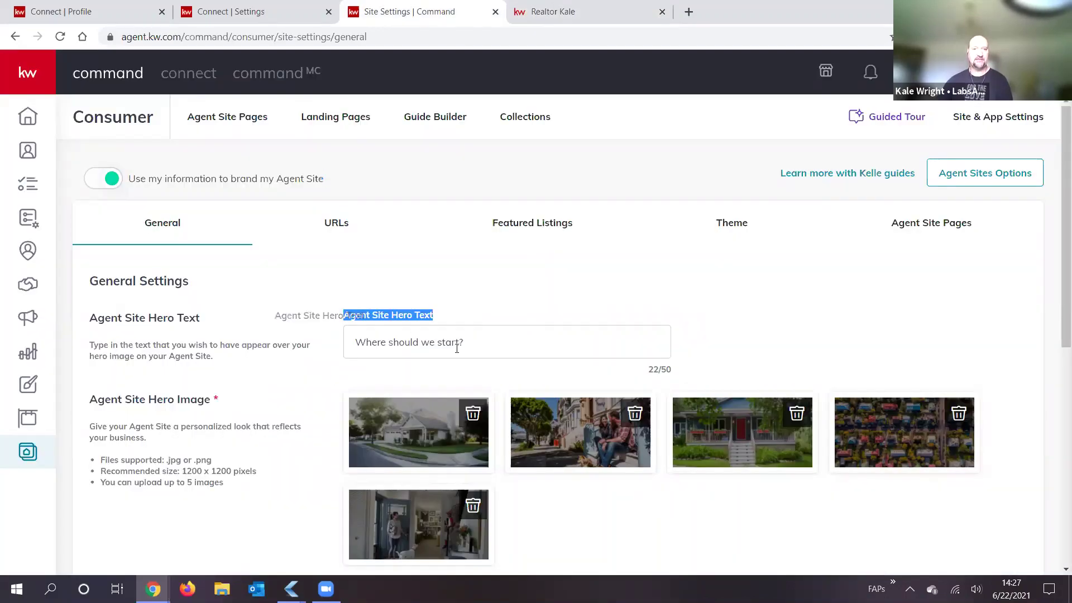
click(481, 348)
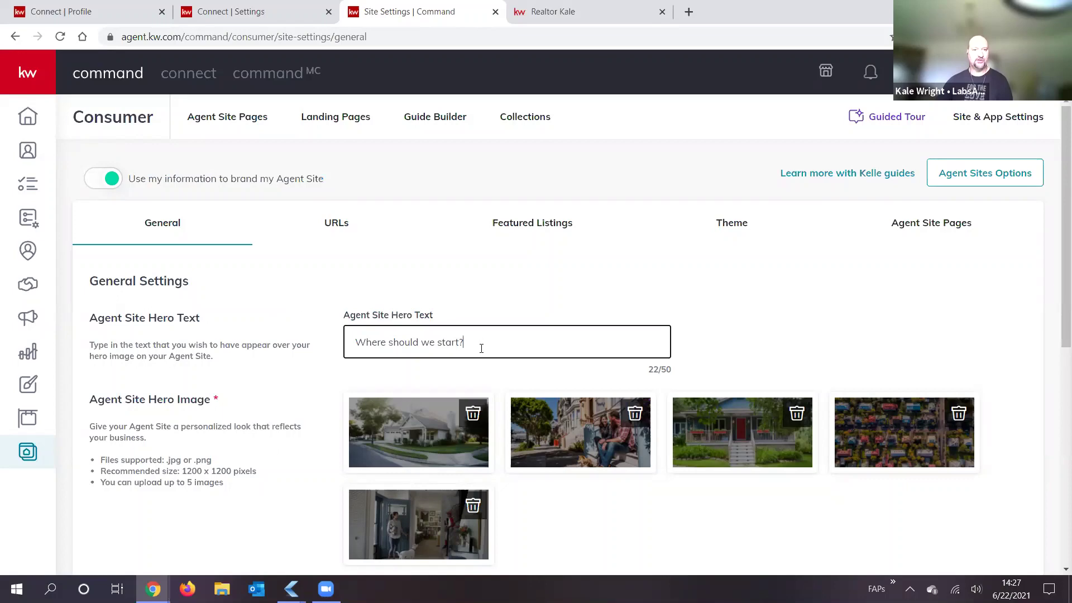
click(590, 24)
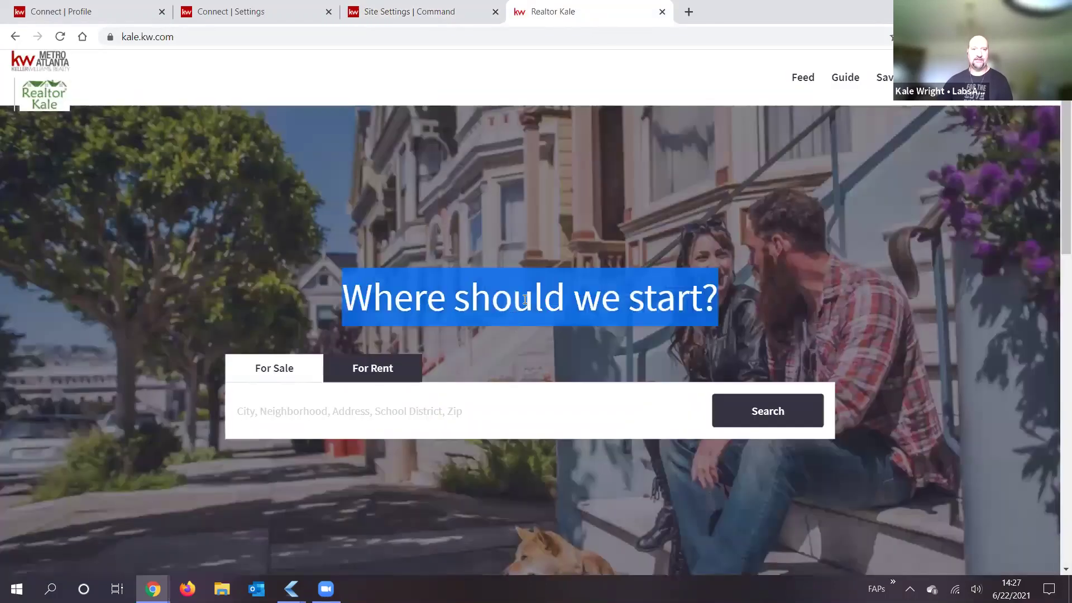
click(522, 304)
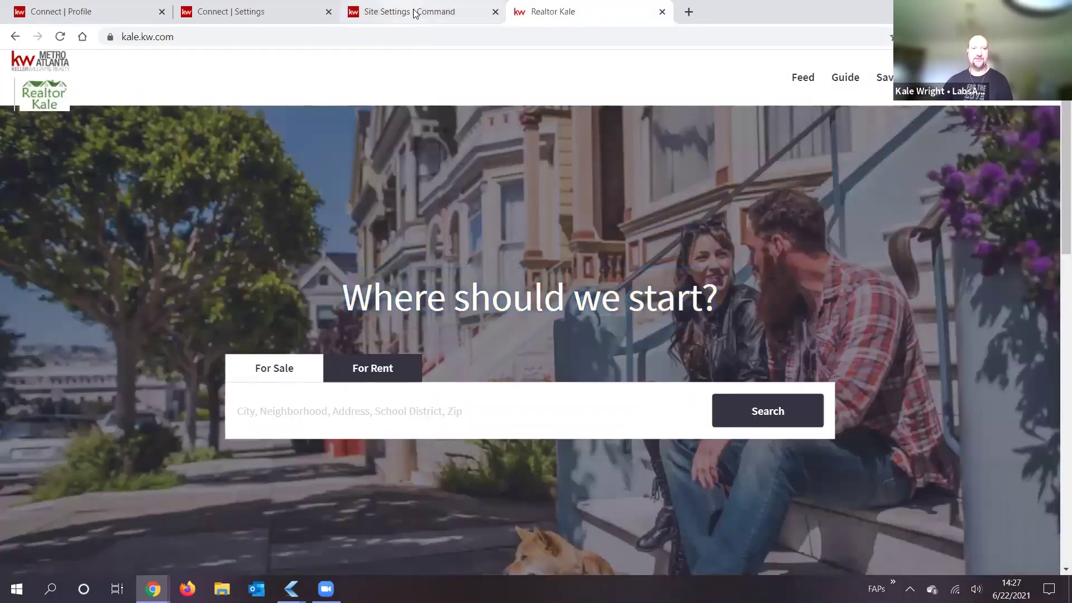
click(436, 13)
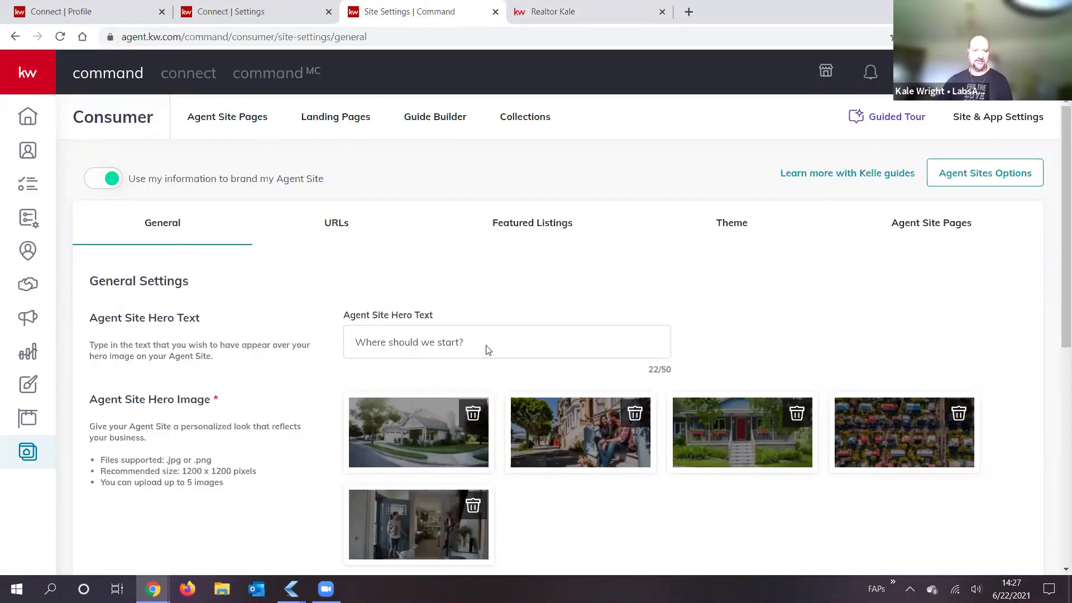
click(477, 340)
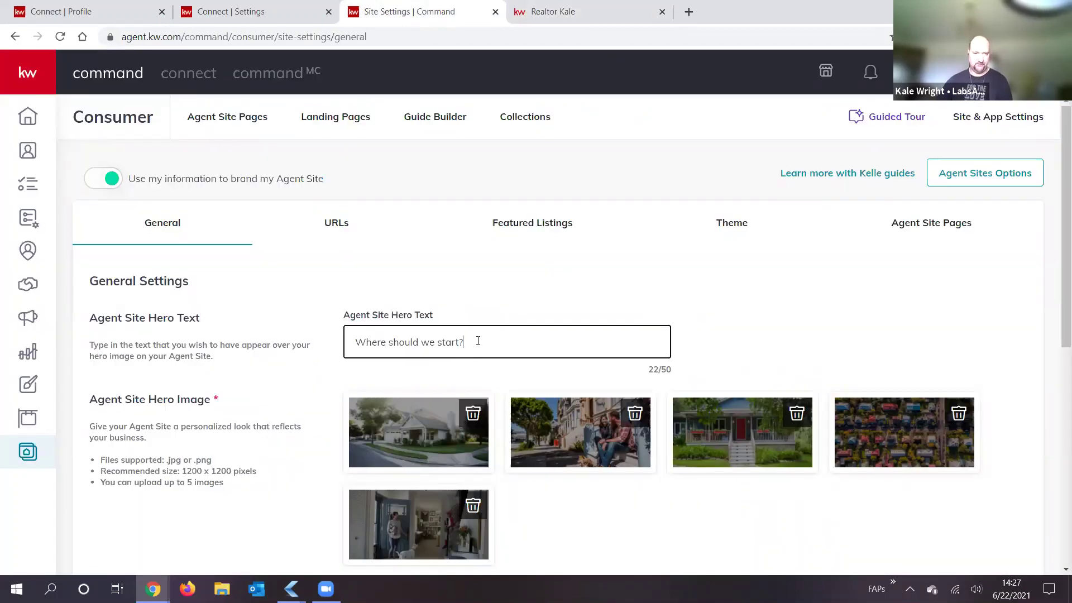
scroll(320, 253, down, 3)
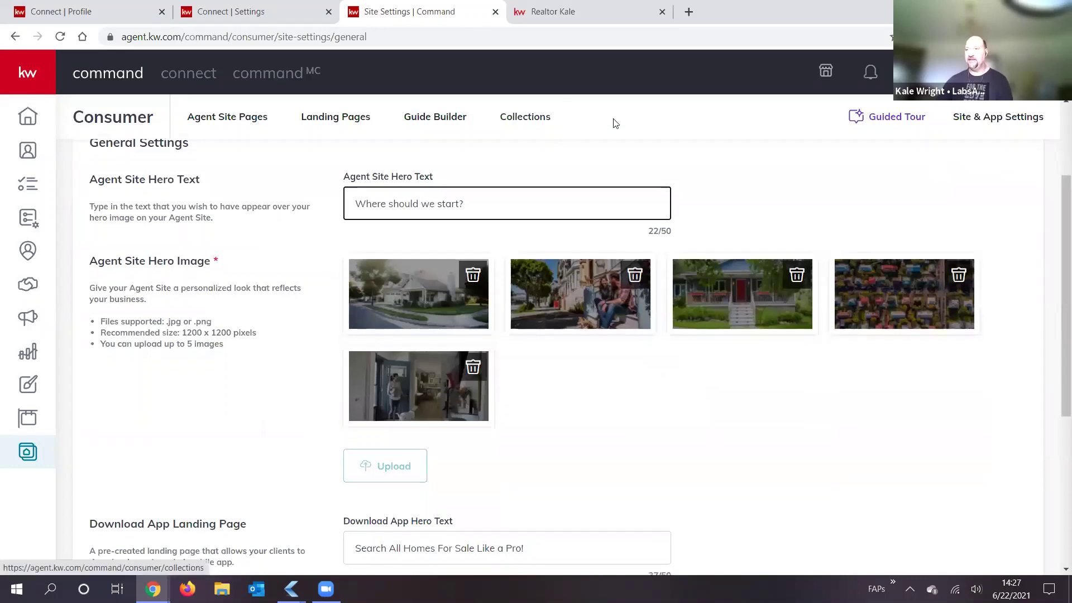
key(ctrl+Tab)
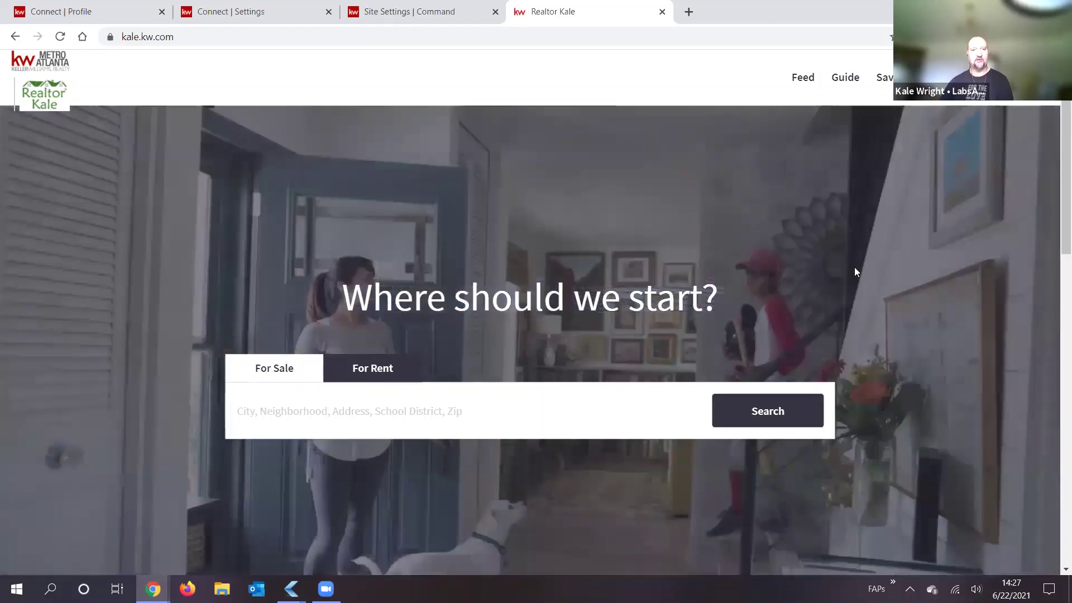
click(424, 16)
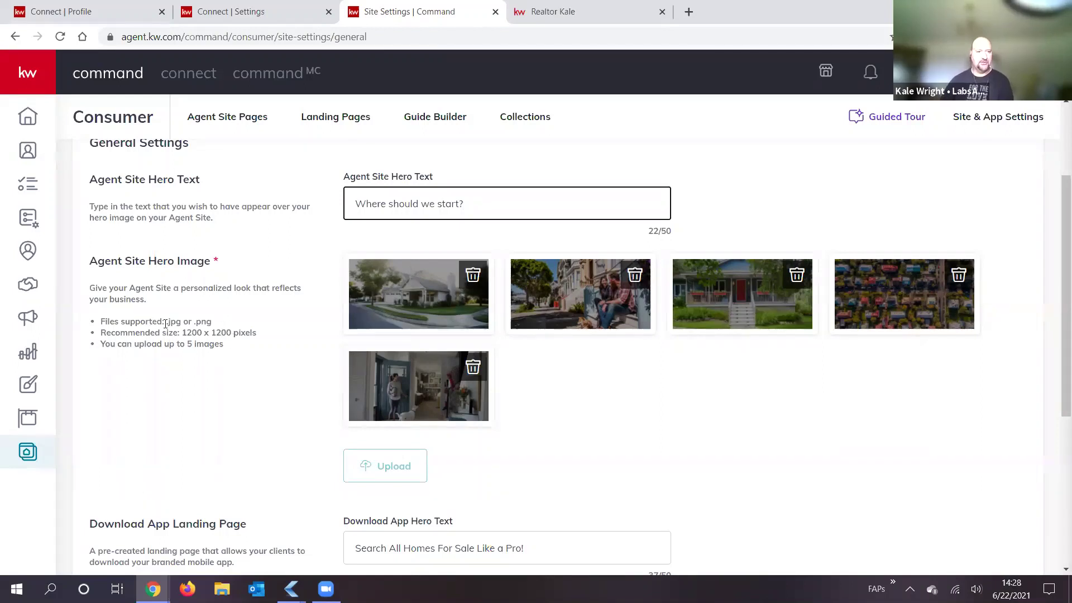
drag(170, 321, 219, 327)
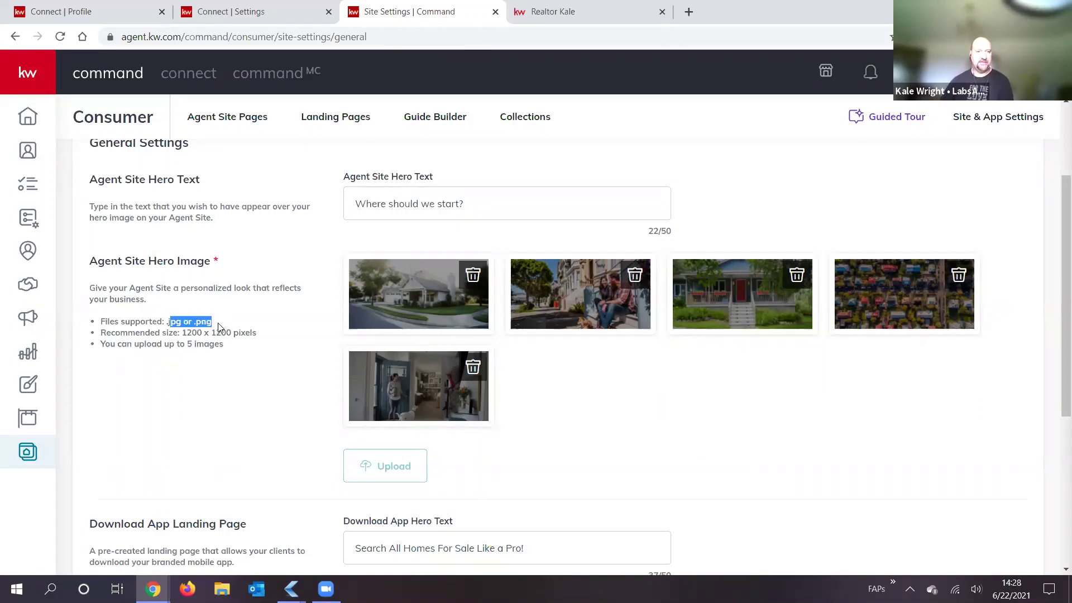
click(217, 328)
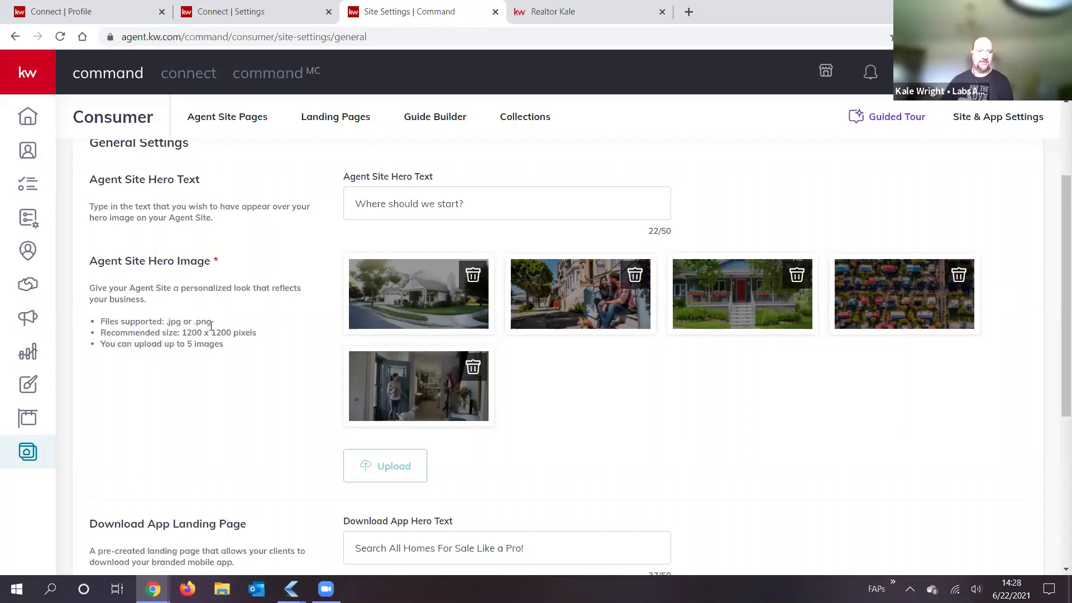
drag(176, 329, 167, 323)
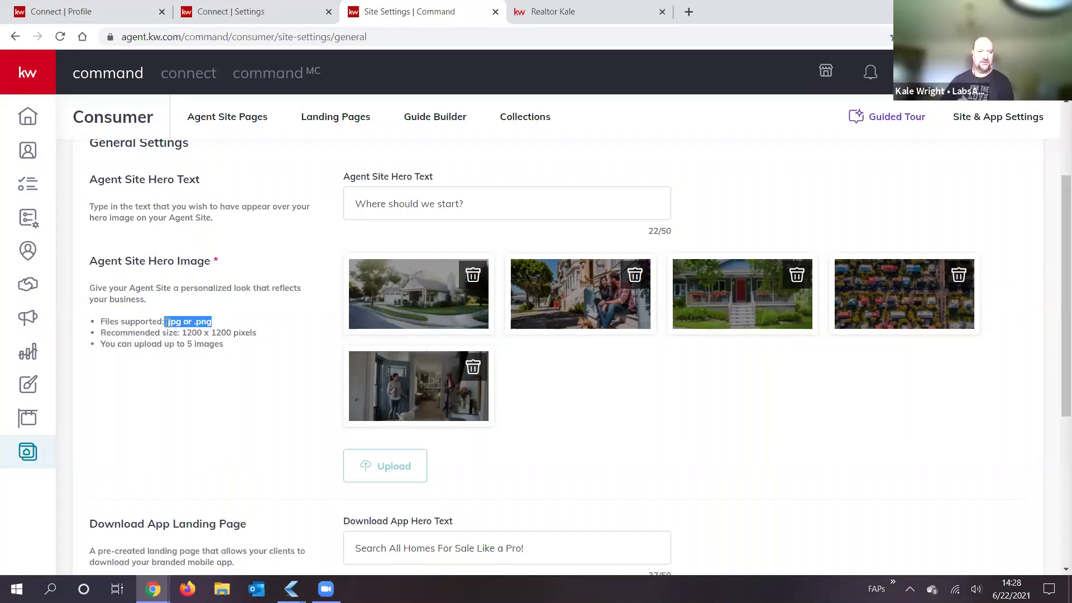
click(225, 335)
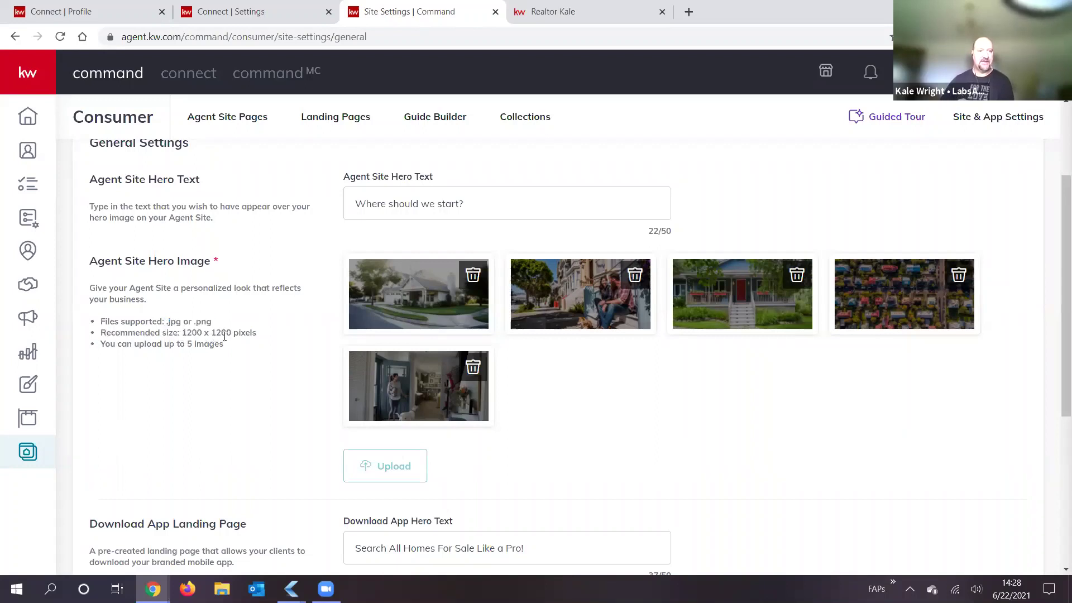
drag(182, 333, 231, 336)
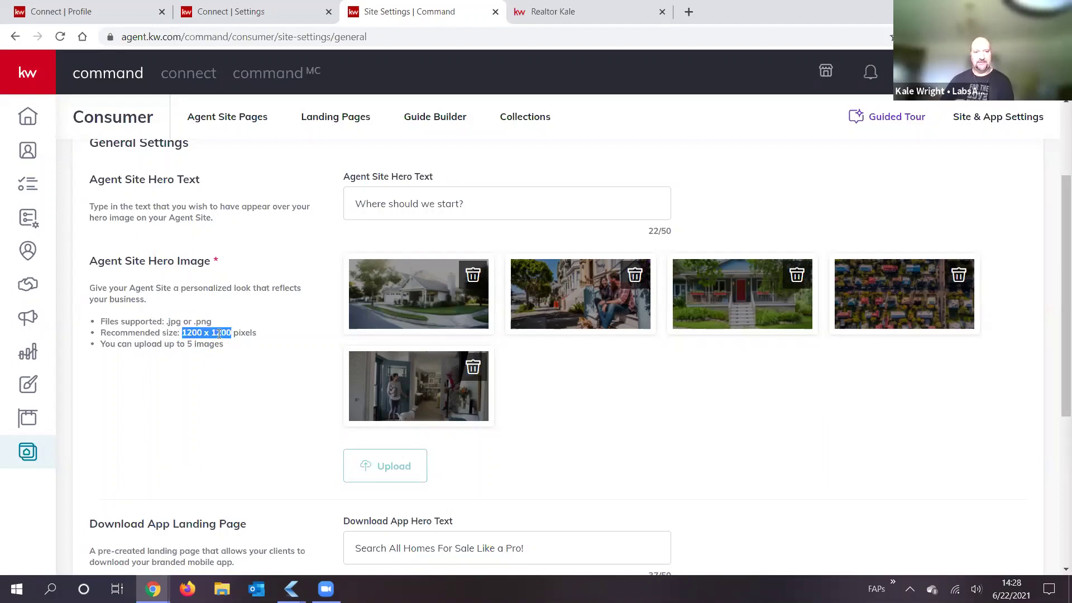
click(283, 303)
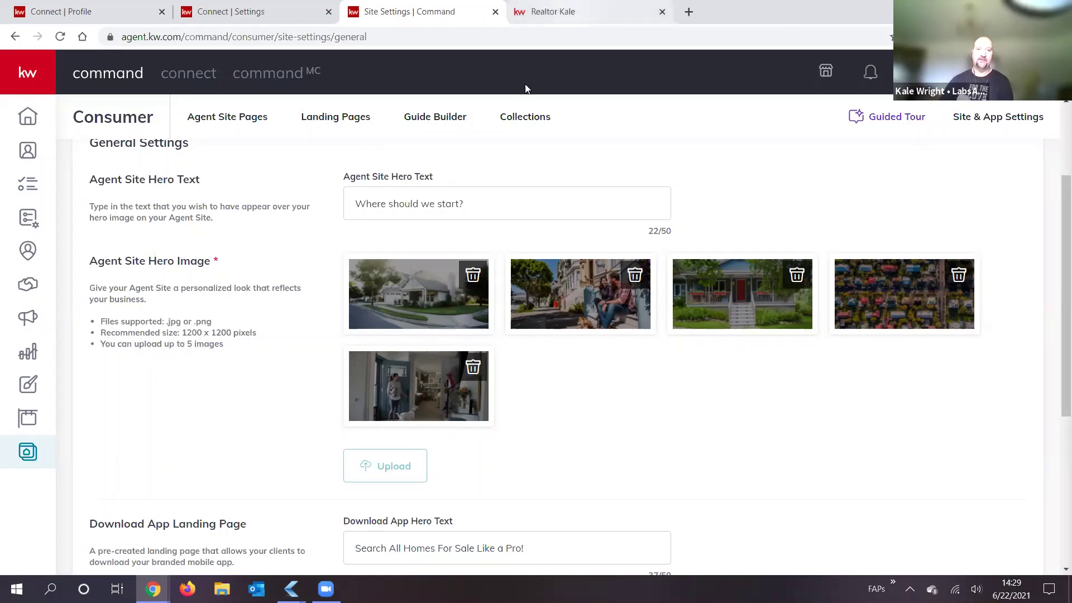
key(ctrl+Tab)
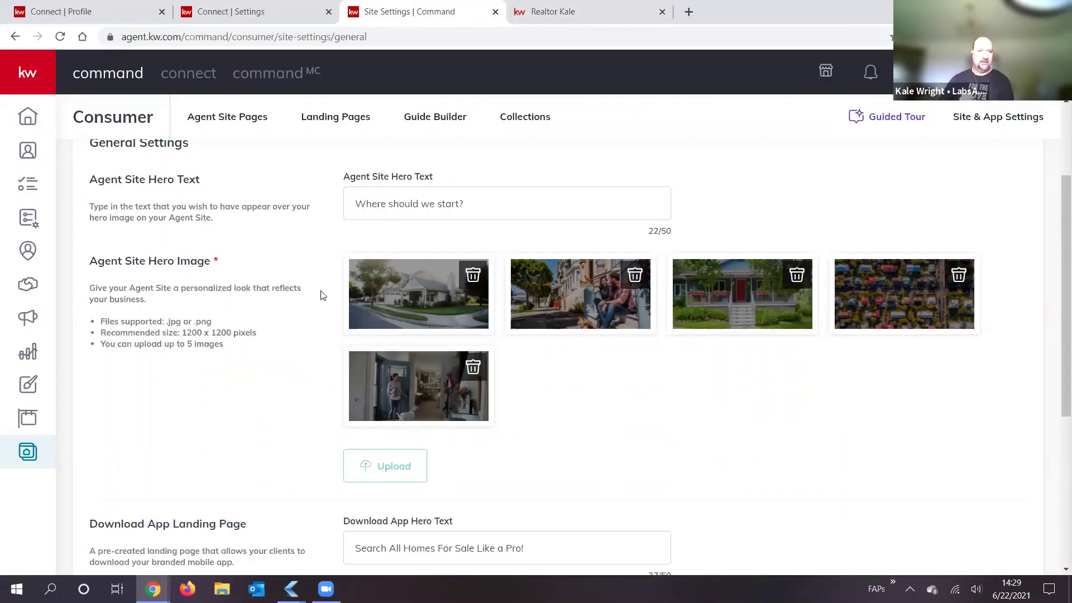
click(394, 17)
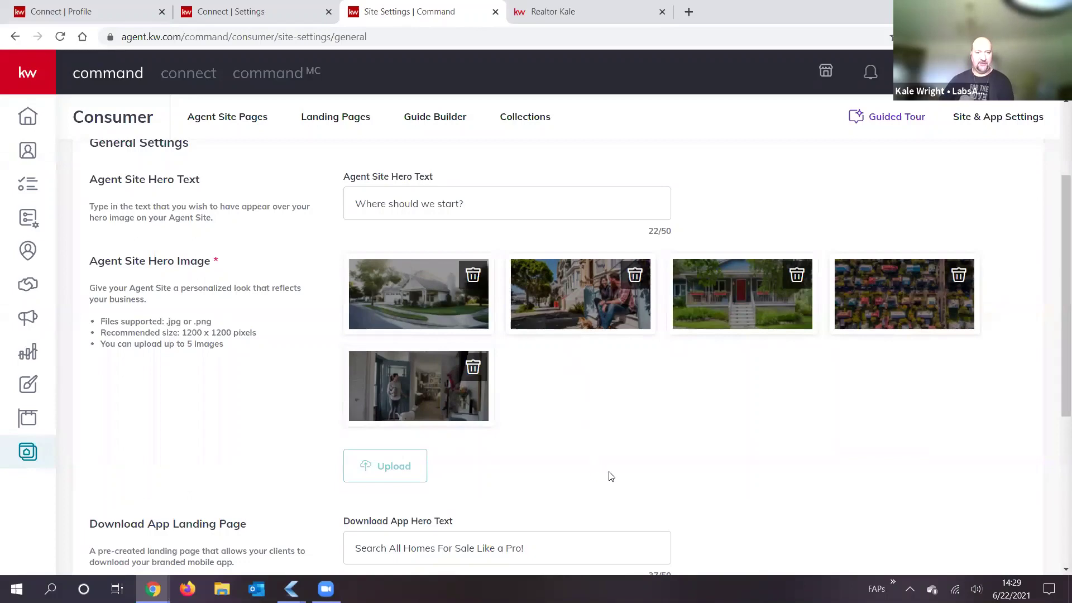
scroll(602, 341, down, 5)
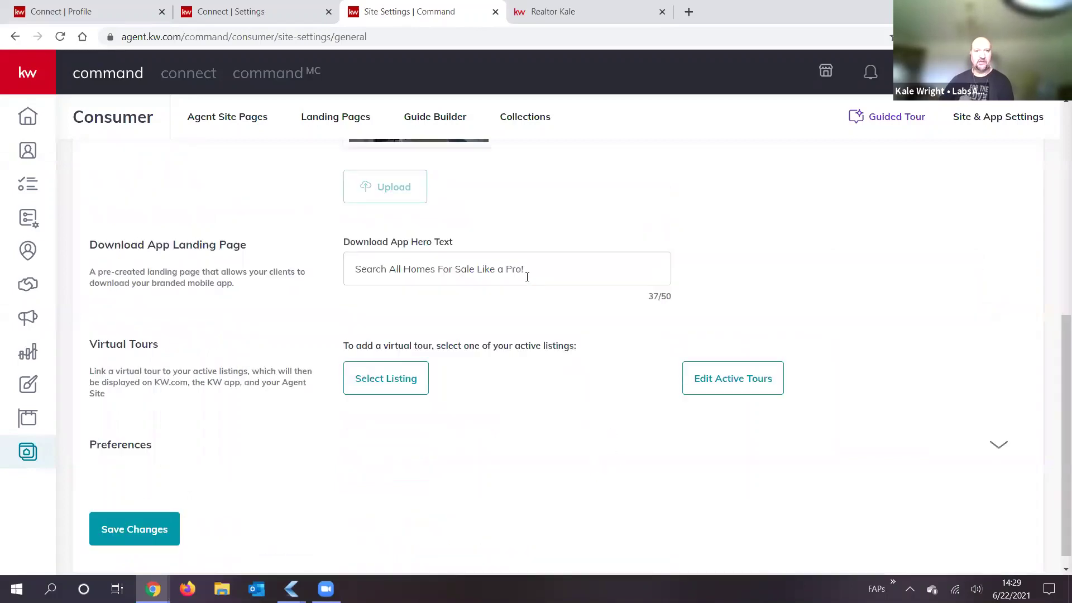
click(548, 14)
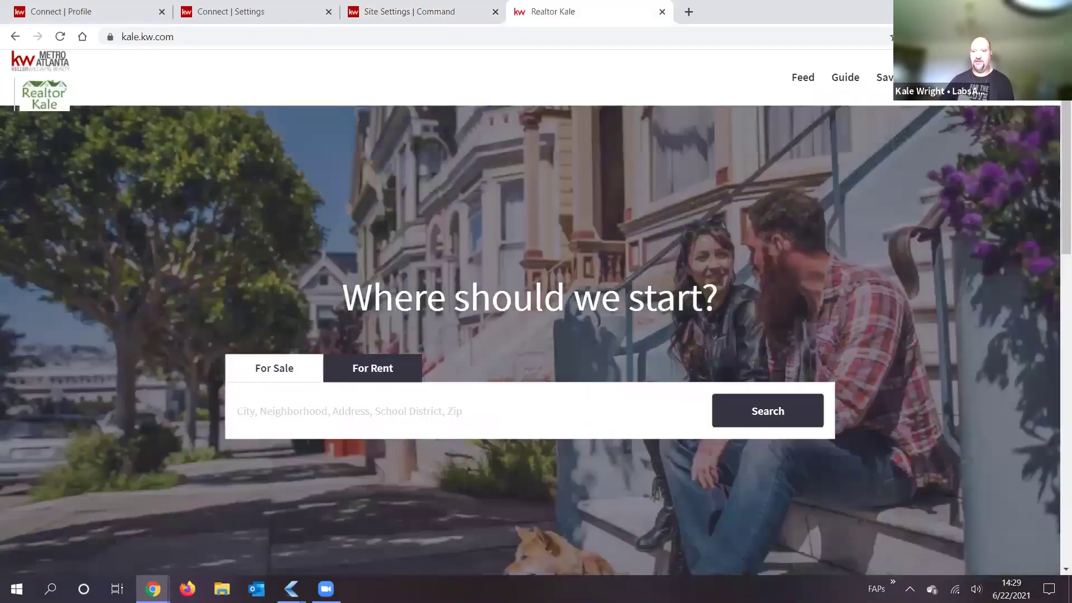
click(987, 78)
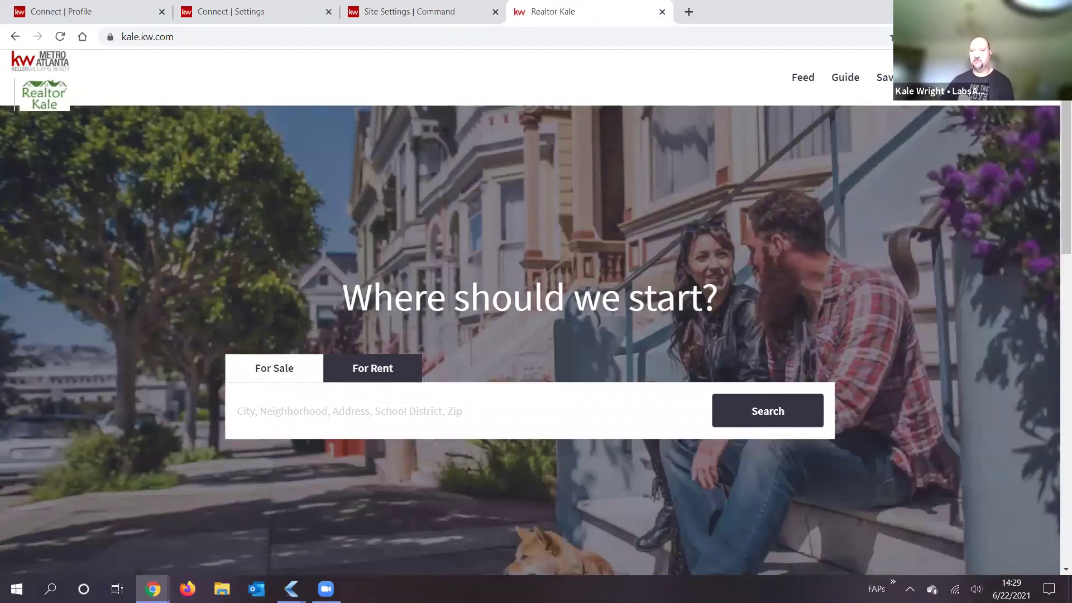
mouse_move(932, 79)
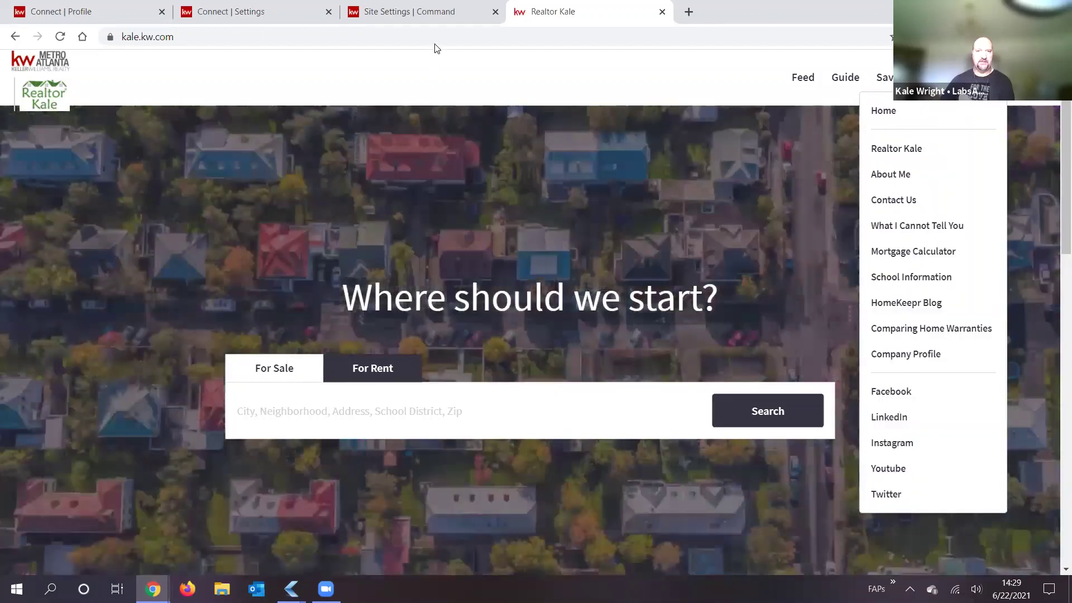
click(396, 12)
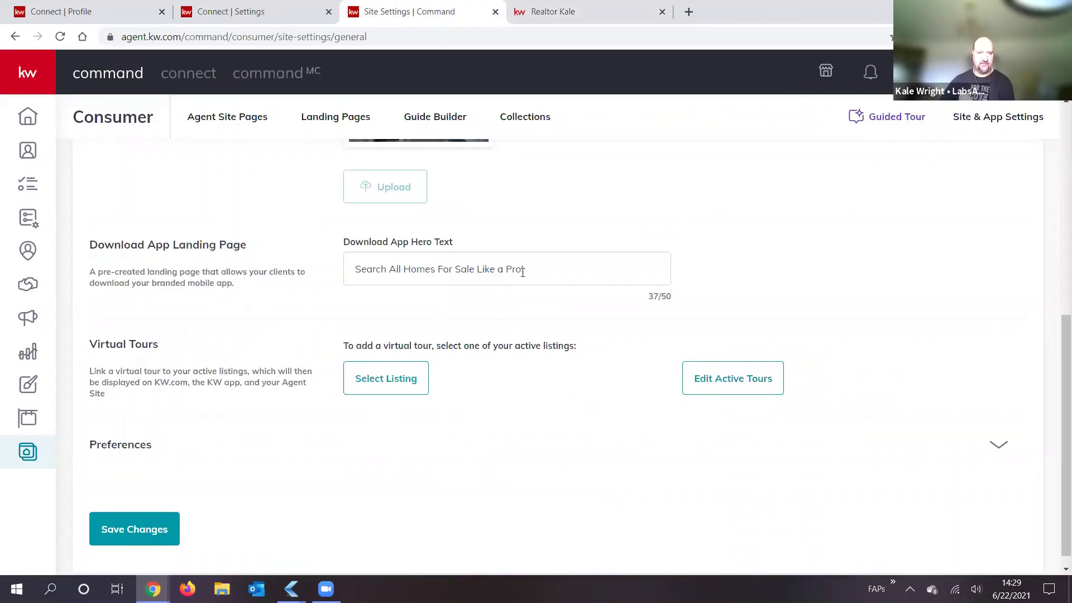
triple_click(378, 269)
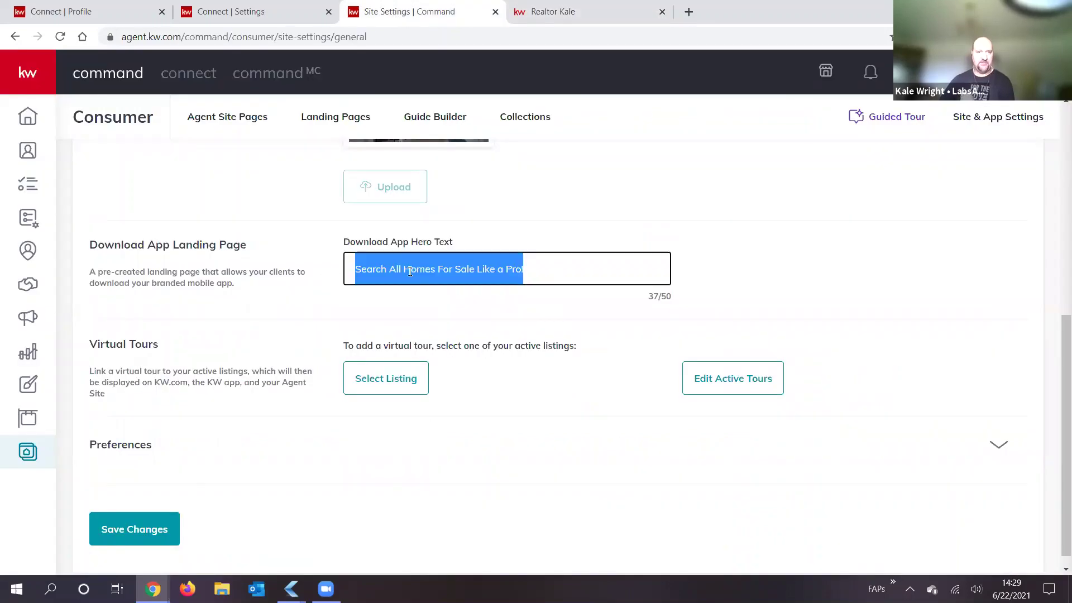
click(379, 264)
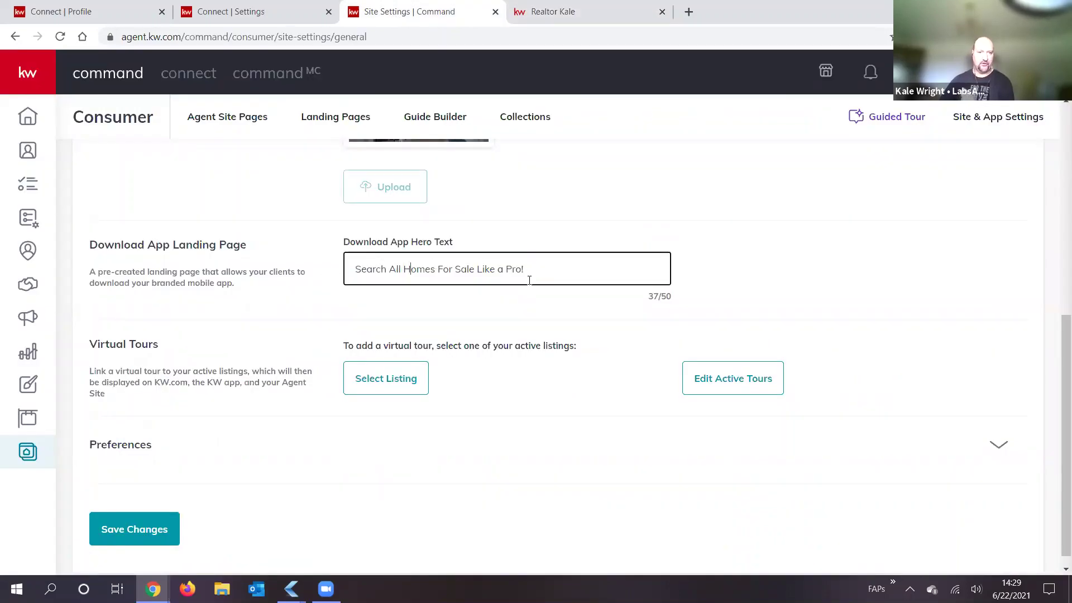
key(ctrl+Tab)
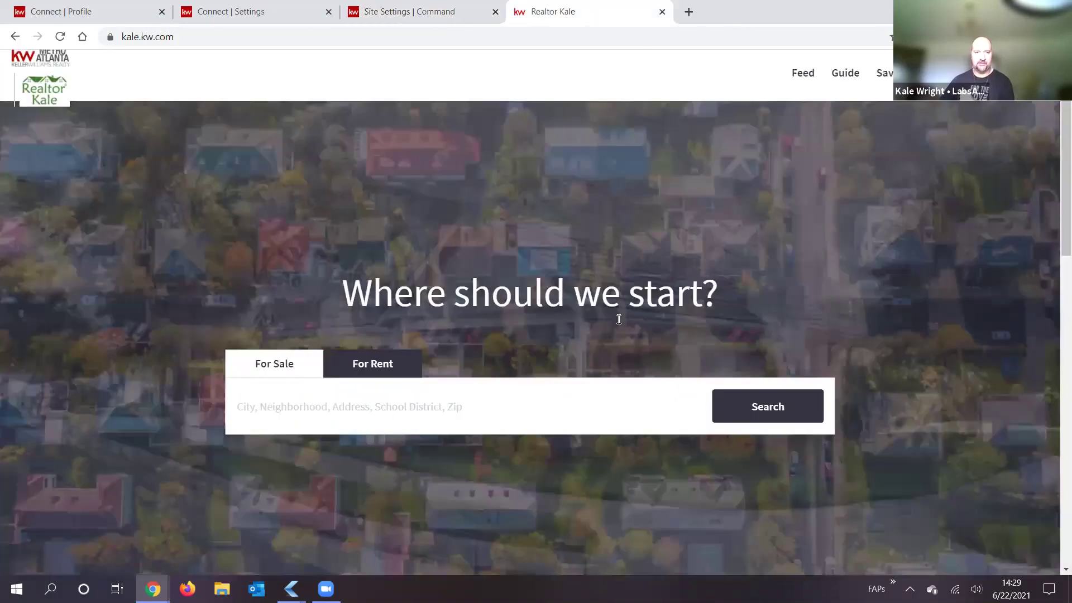
scroll(616, 316, down, 15)
scroll(616, 317, down, 2)
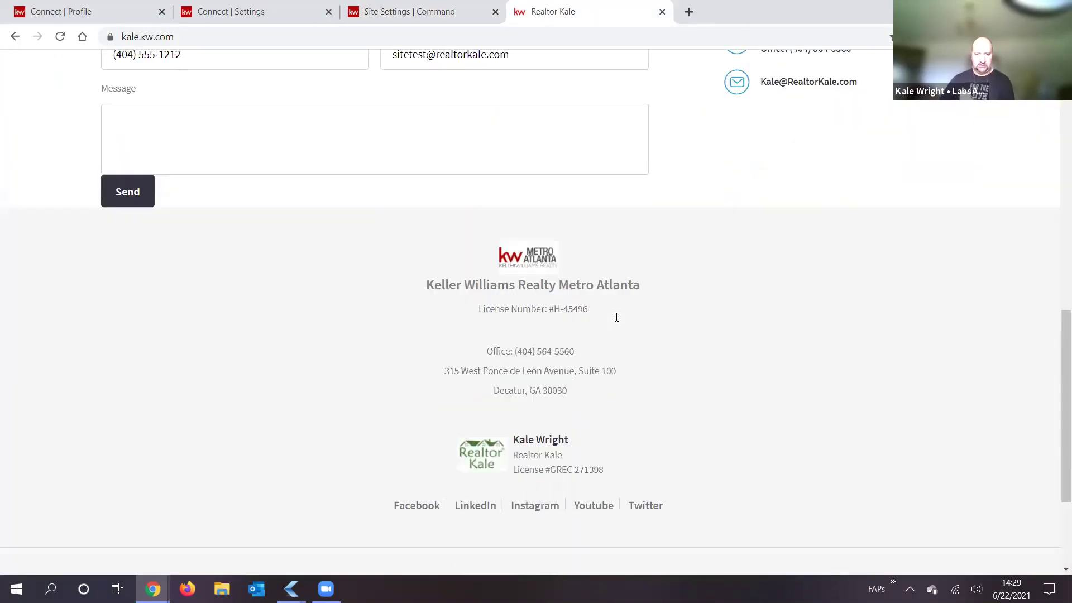
scroll(616, 317, down, 2)
scroll(617, 317, down, 1)
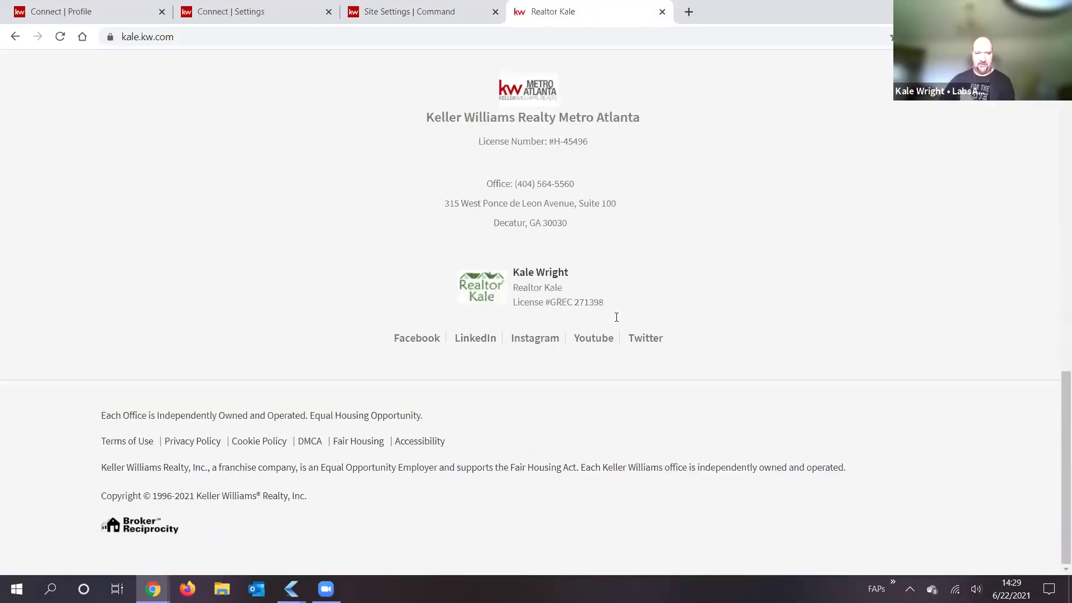
scroll(654, 323, up, 2)
scroll(660, 305, up, 12)
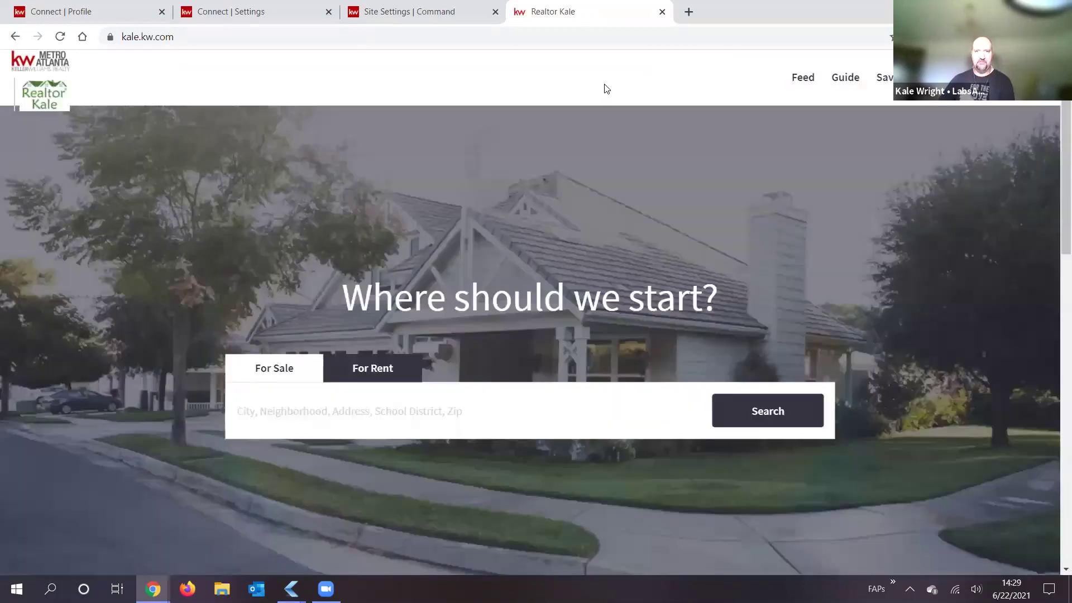
click(428, 16)
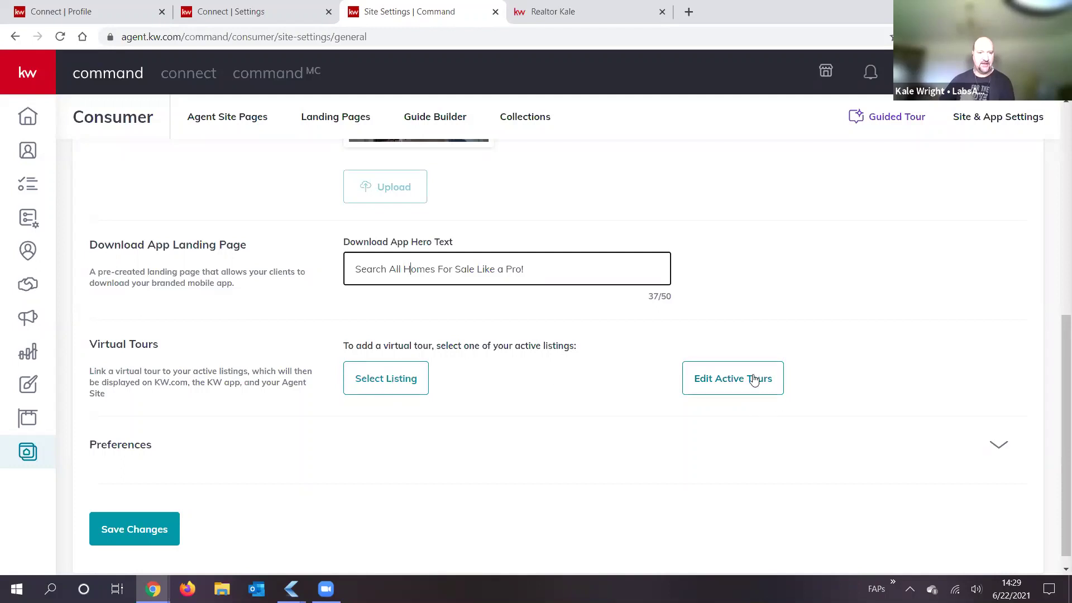
click(1000, 455)
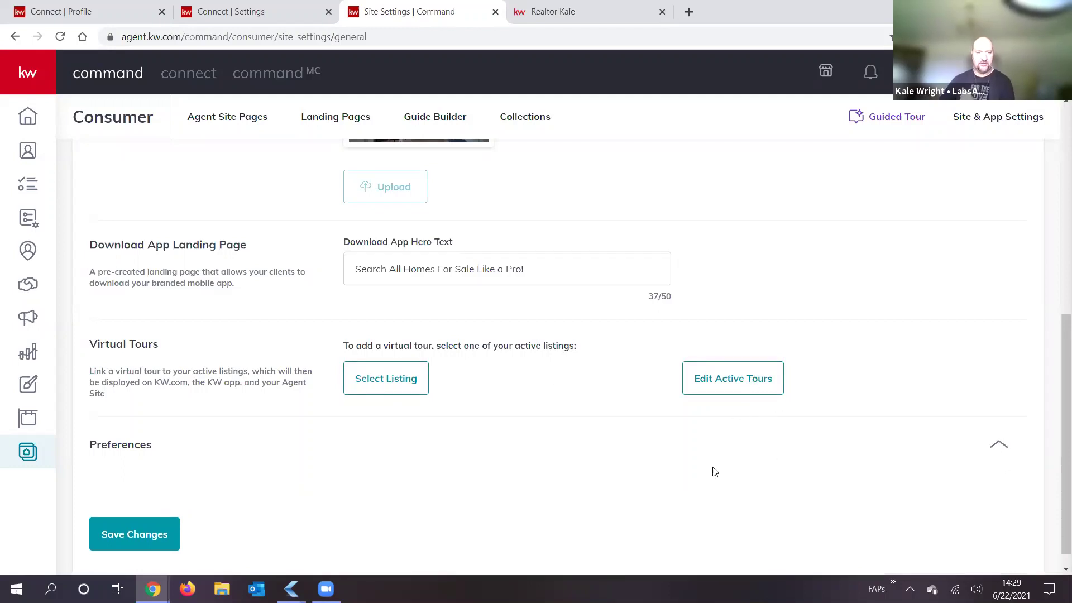
scroll(476, 421, down, 3)
scroll(147, 340, down, 1)
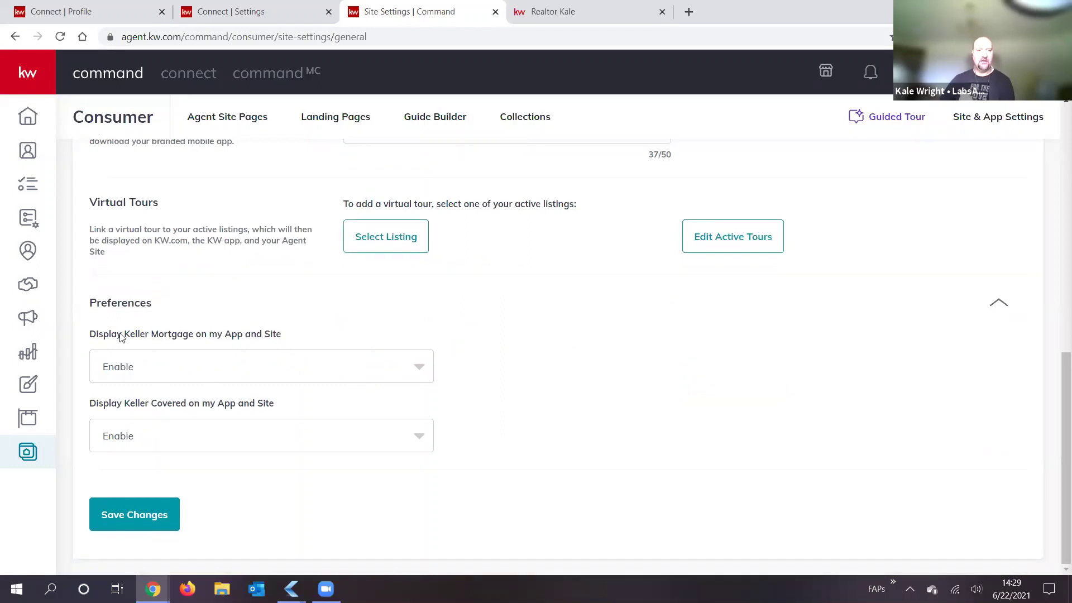
drag(98, 337, 190, 337)
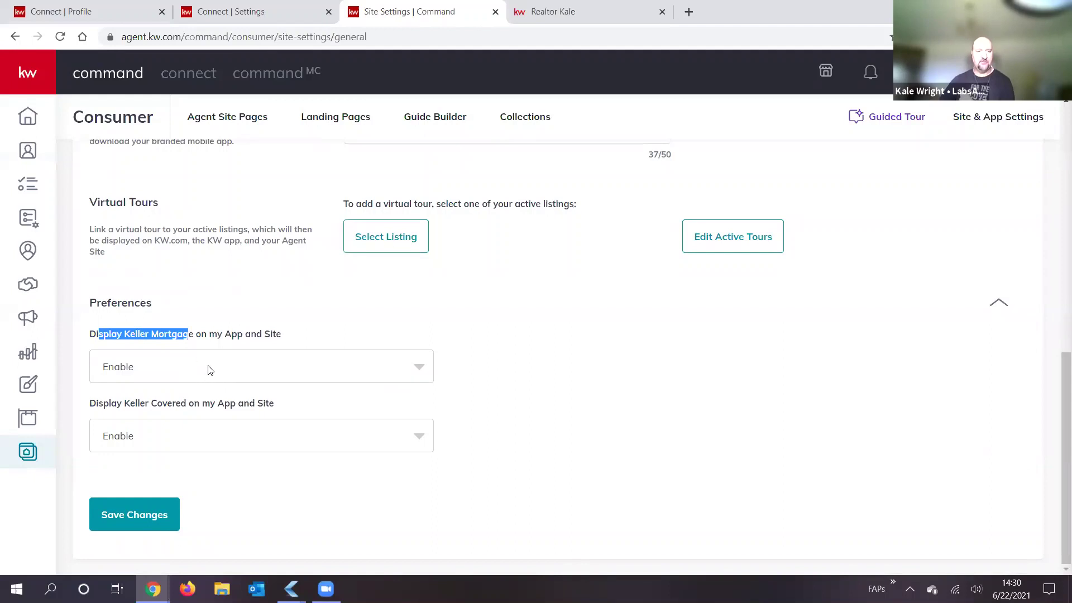
click(213, 337)
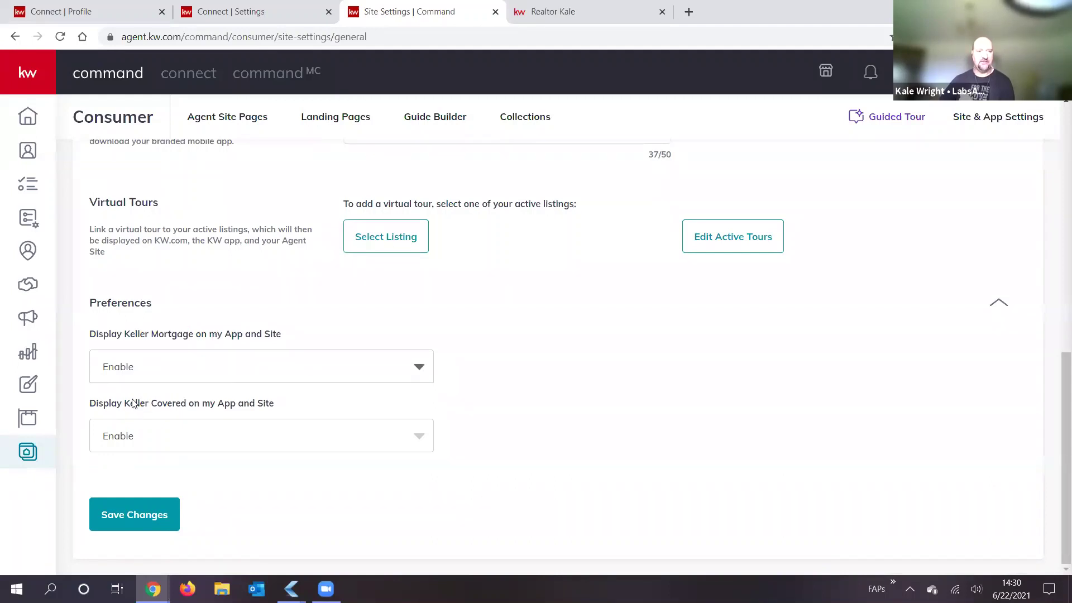
drag(125, 403, 189, 405)
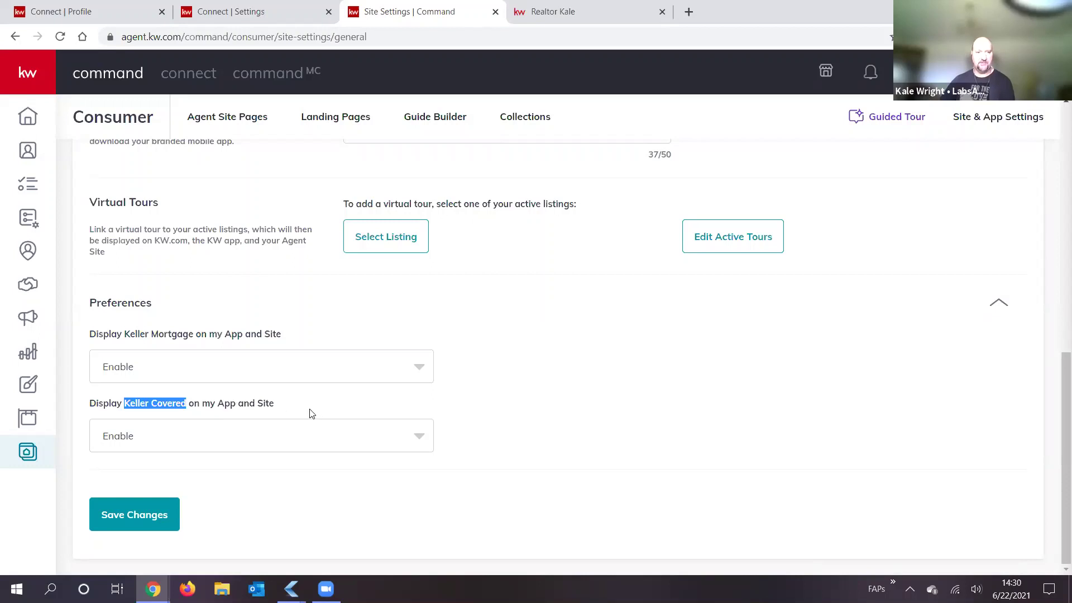
click(212, 335)
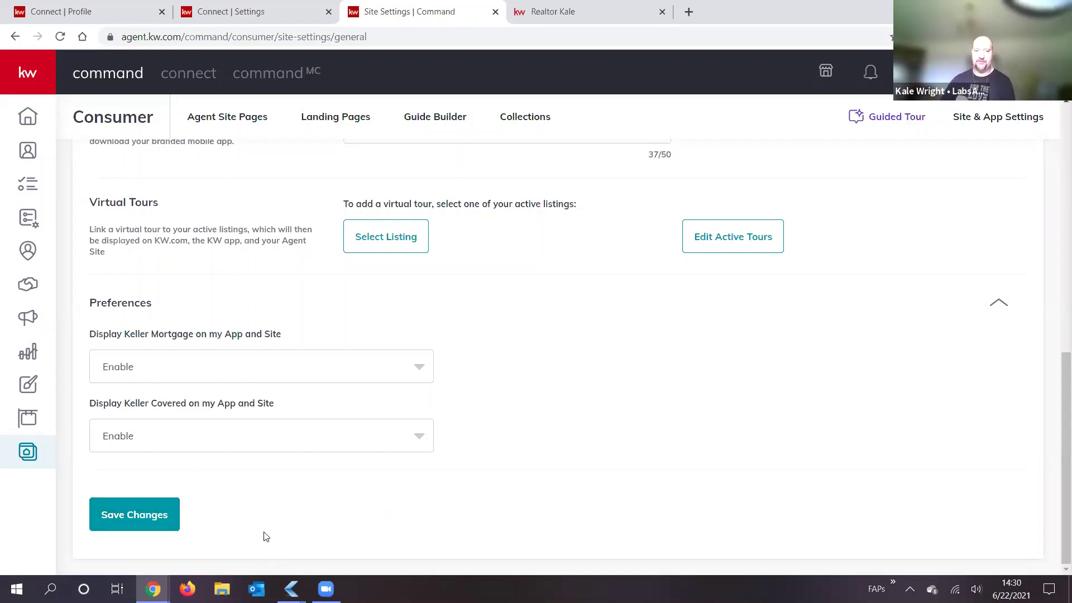
scroll(235, 529, up, 3)
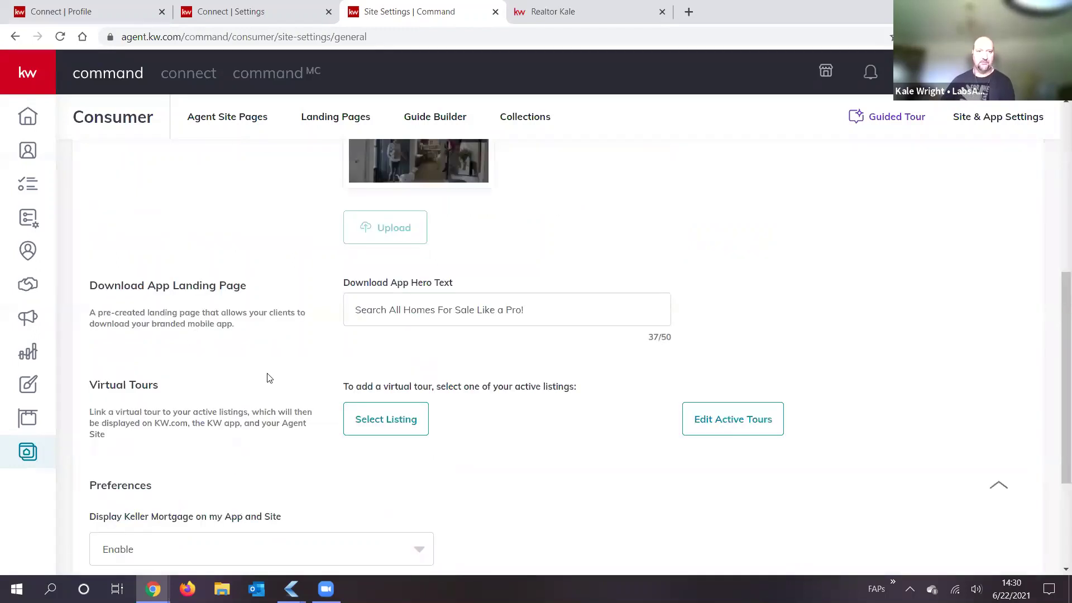
scroll(255, 369, up, 6)
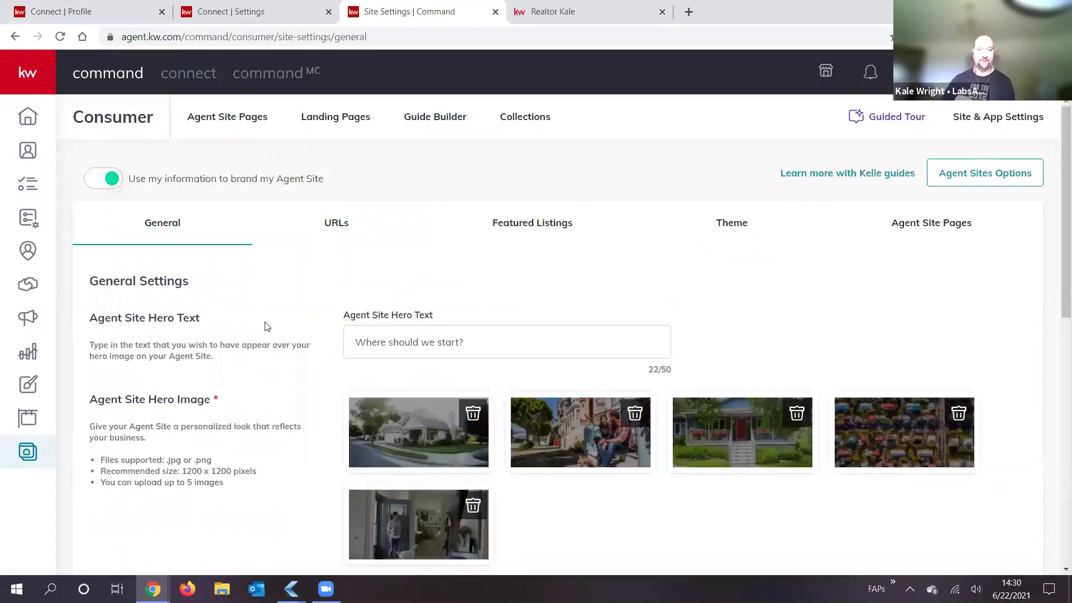
Step: Show the URLs settings with the agent's .kw.com subdomain and copy the app.kw.com App URL
click(334, 227)
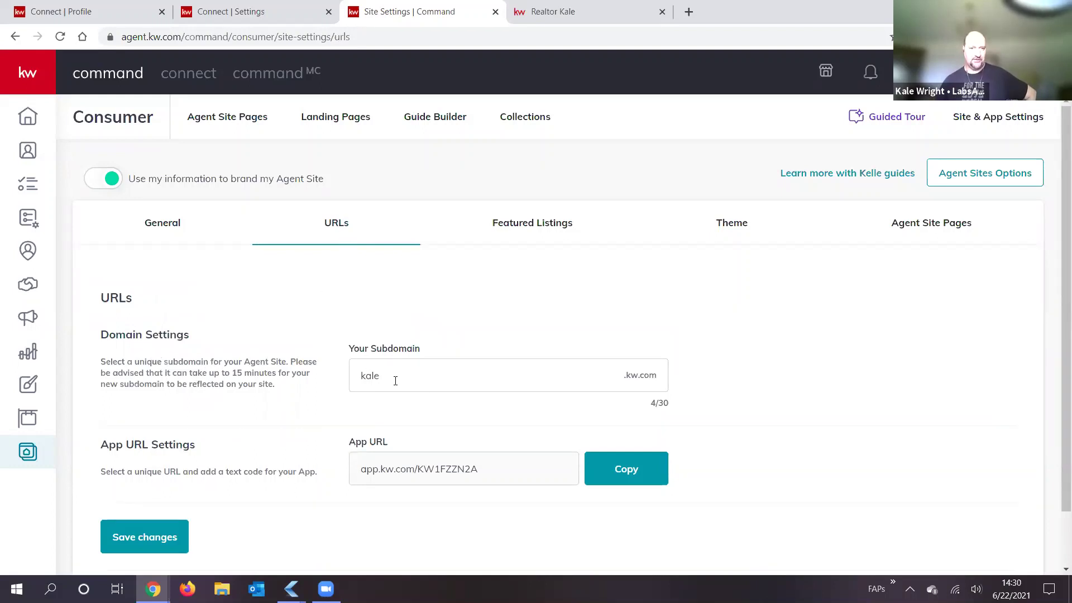
key(ctrl+Tab)
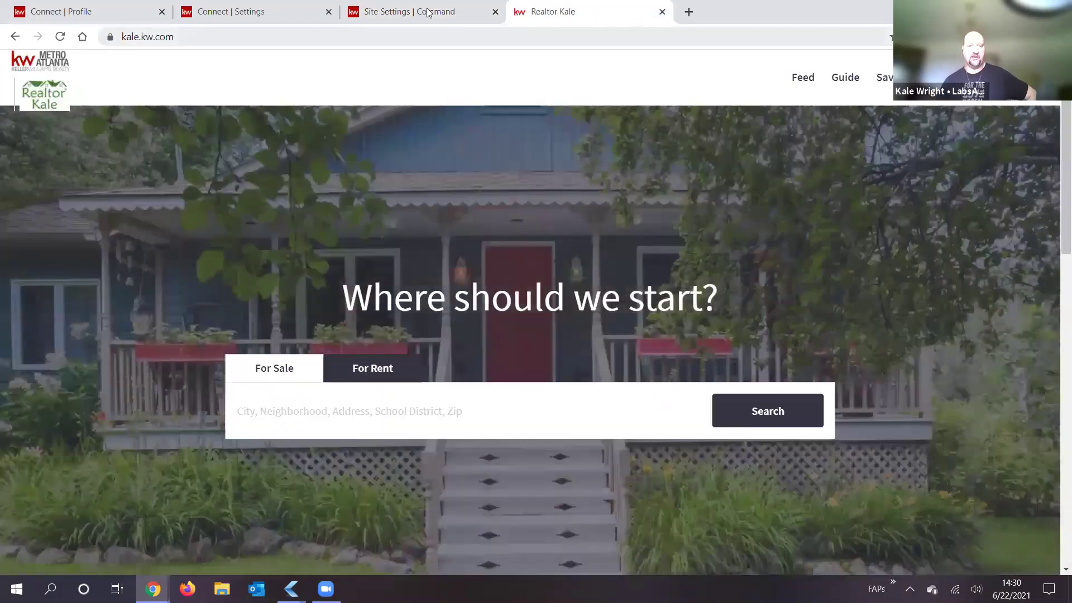
click(428, 13)
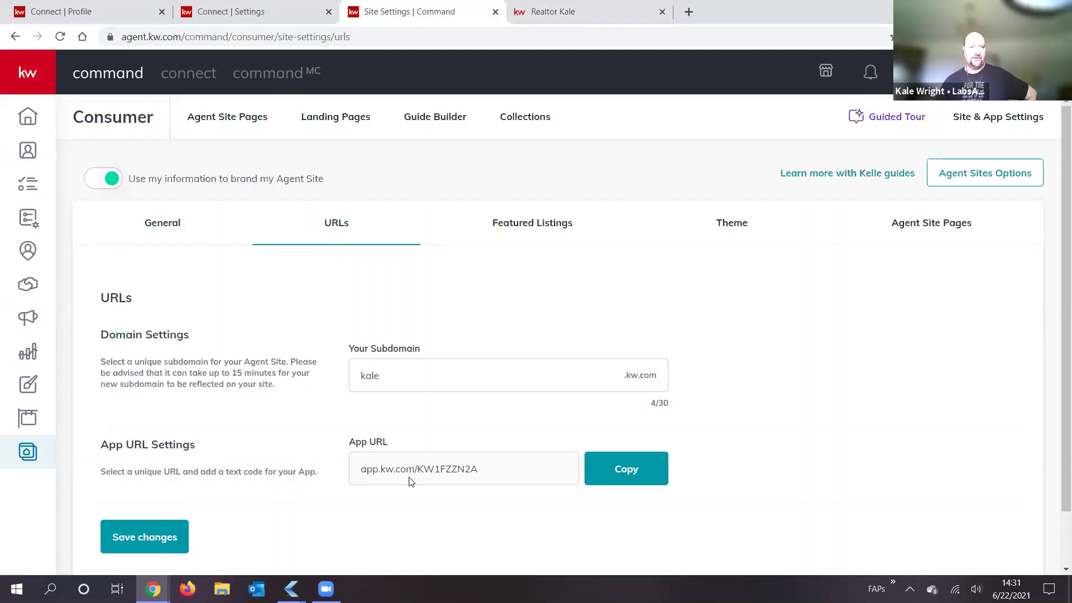
click(619, 477)
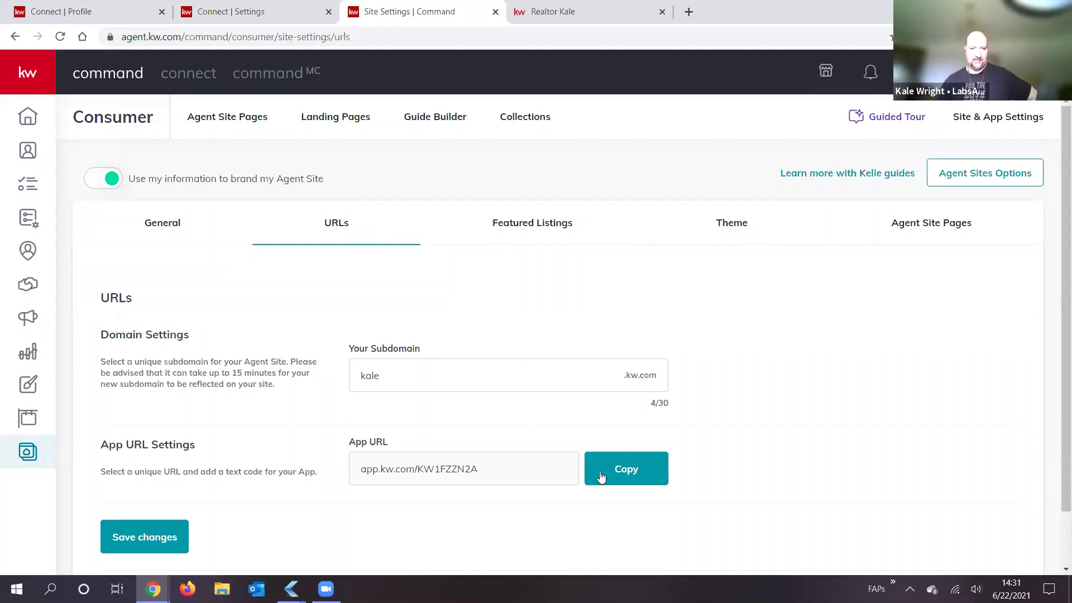
click(629, 473)
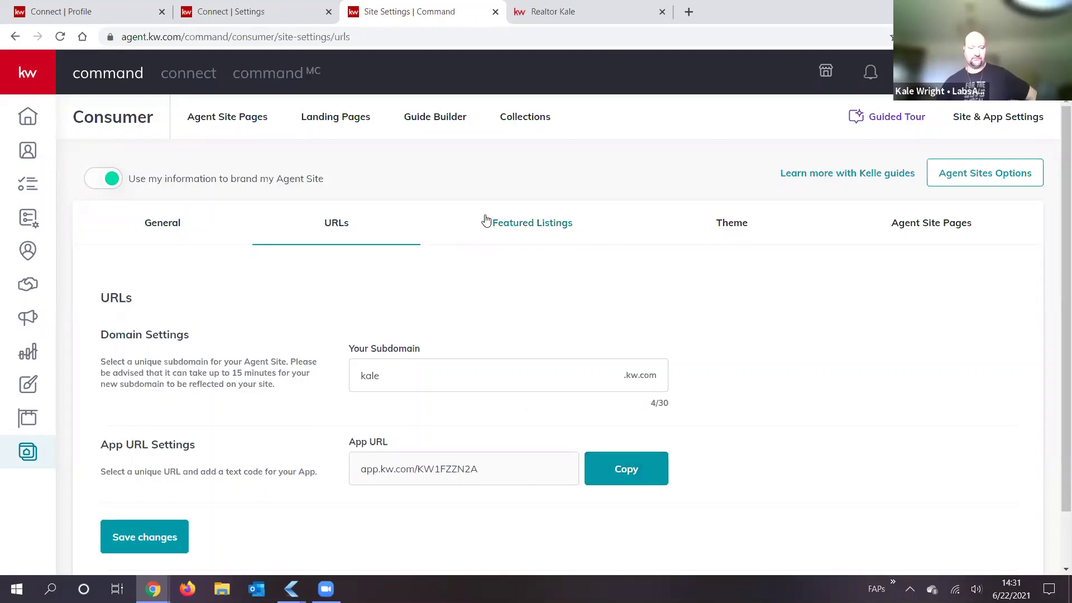
Step: Review the Featured Listings settings: headline 'Featured Listings' (17/100) and the up-to-12-listings limit
click(540, 225)
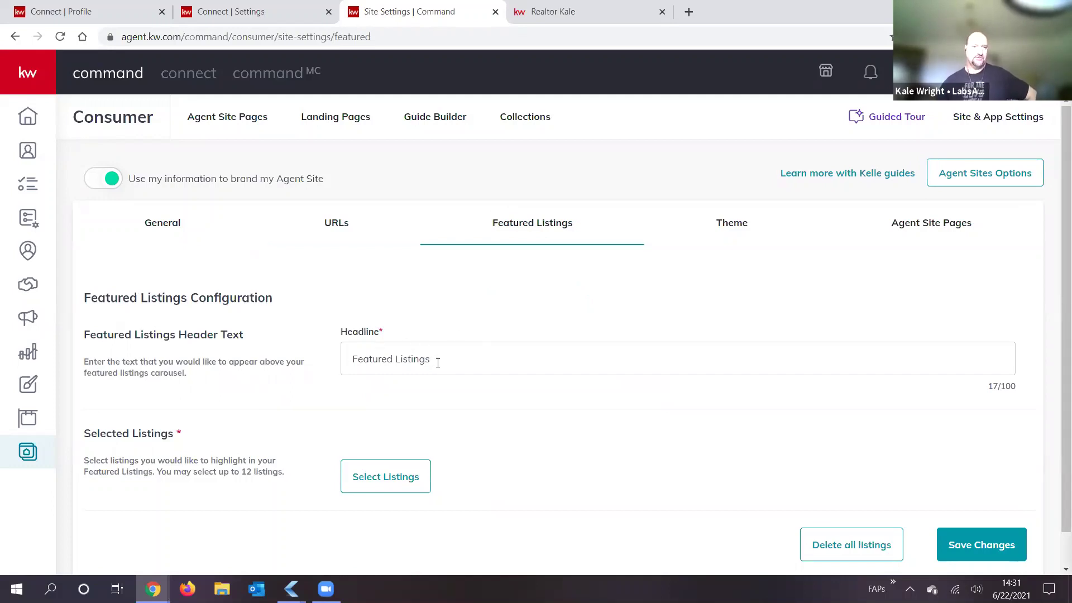
drag(341, 358, 512, 356)
click(504, 364)
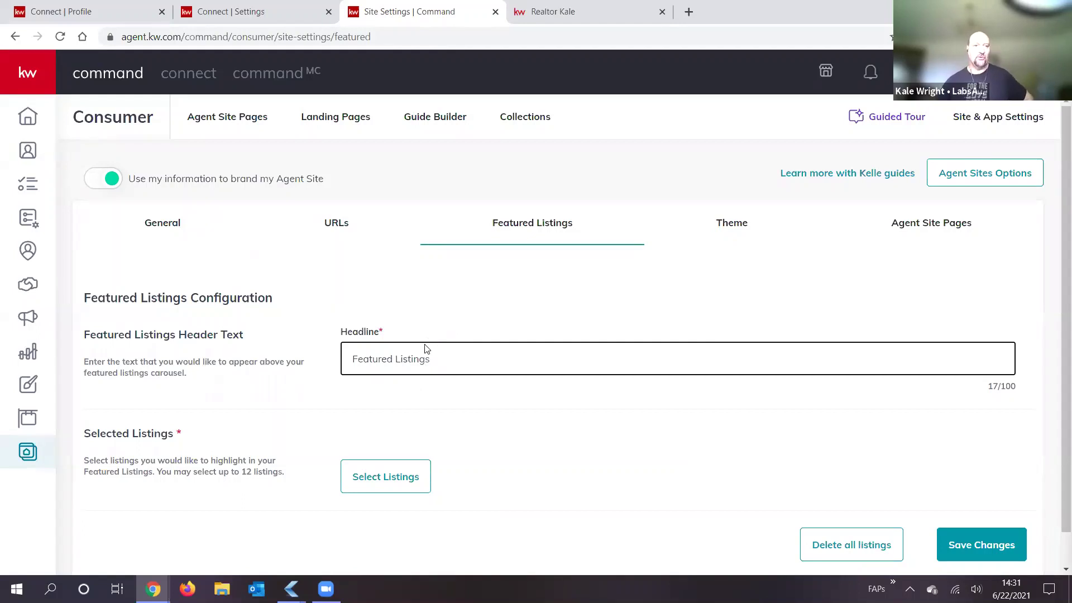
scroll(363, 446, down, 1)
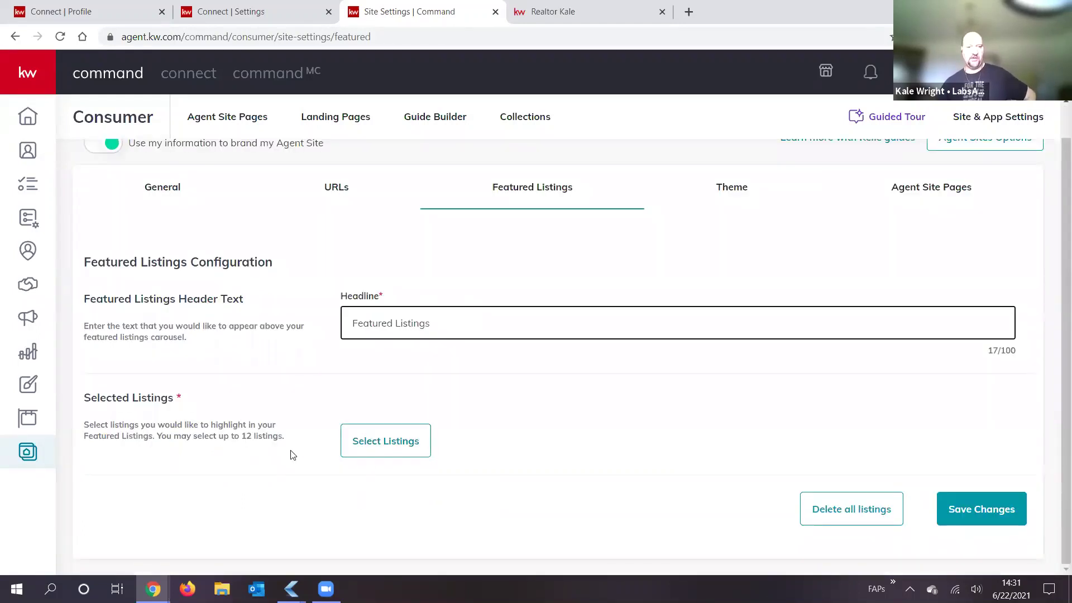
drag(294, 445, 167, 443)
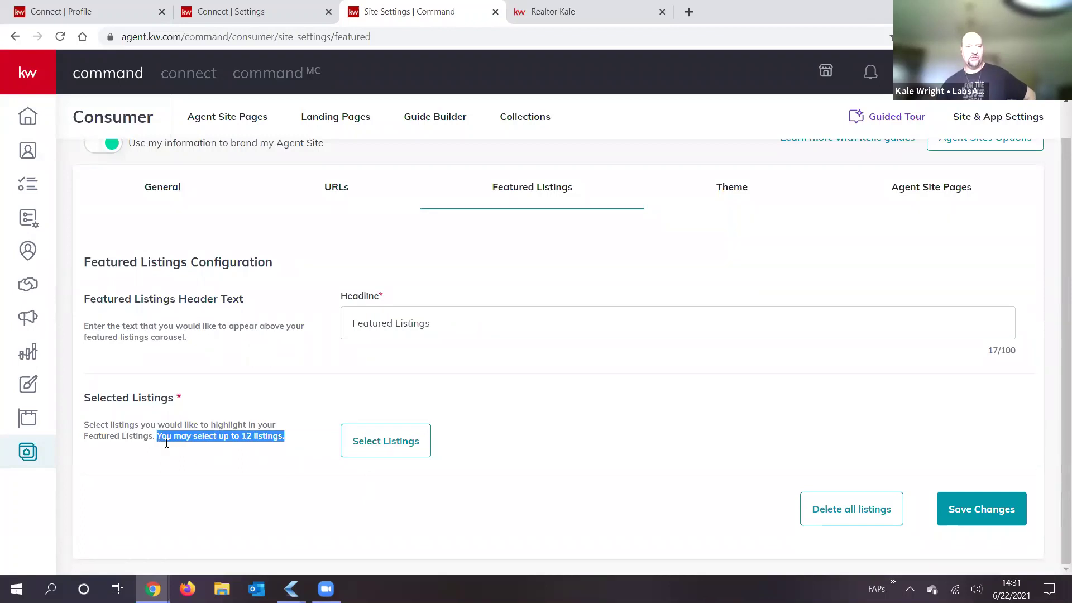
drag(241, 436, 233, 436)
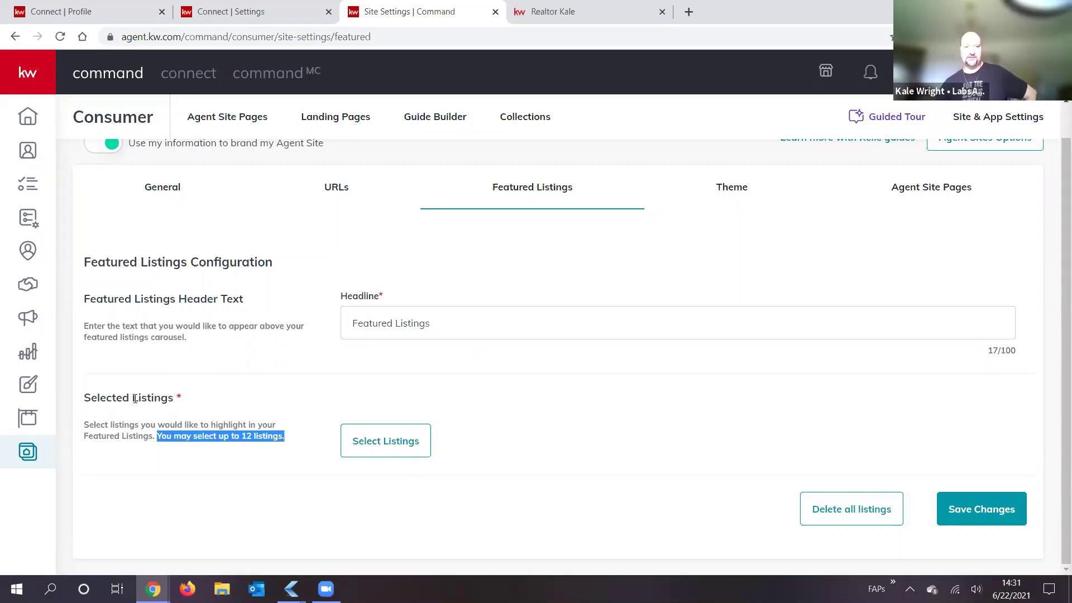
click(378, 449)
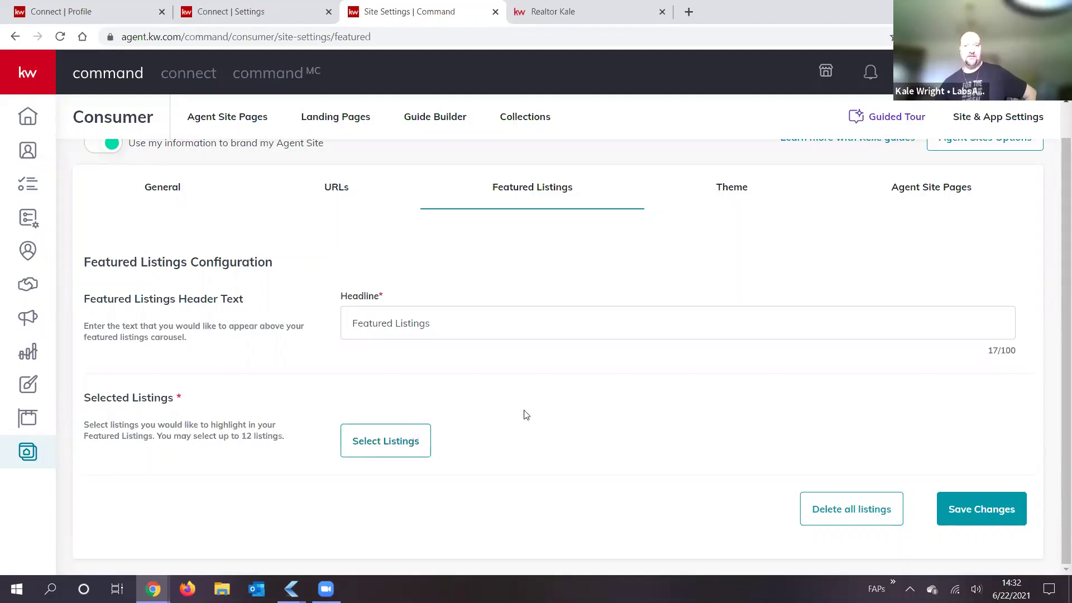
Step: Confirm the KW Dark theme, then list Agent Site Pages like About Me, Contact Us, Mortgage Calculator
click(732, 187)
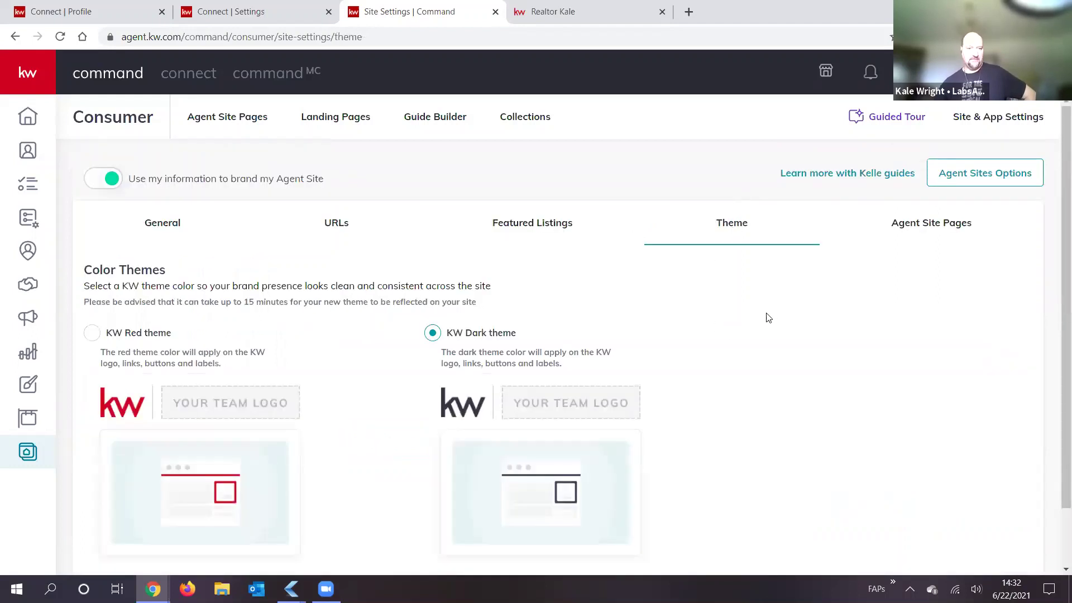
scroll(149, 313, down, 2)
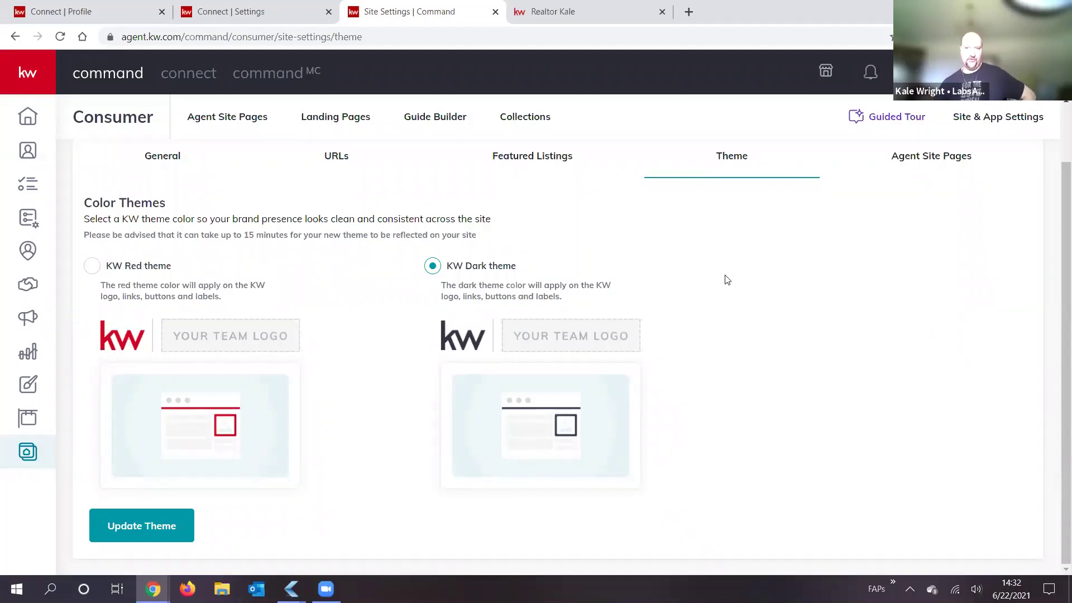
scroll(718, 251, up, 2)
click(938, 225)
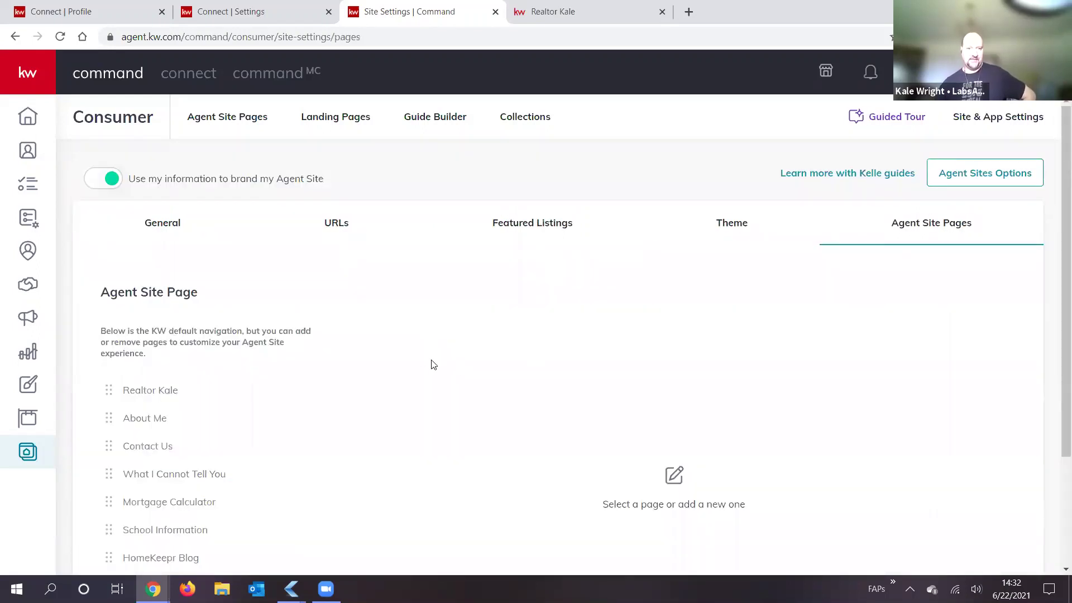
scroll(316, 385, down, 1)
scroll(201, 268, down, 1)
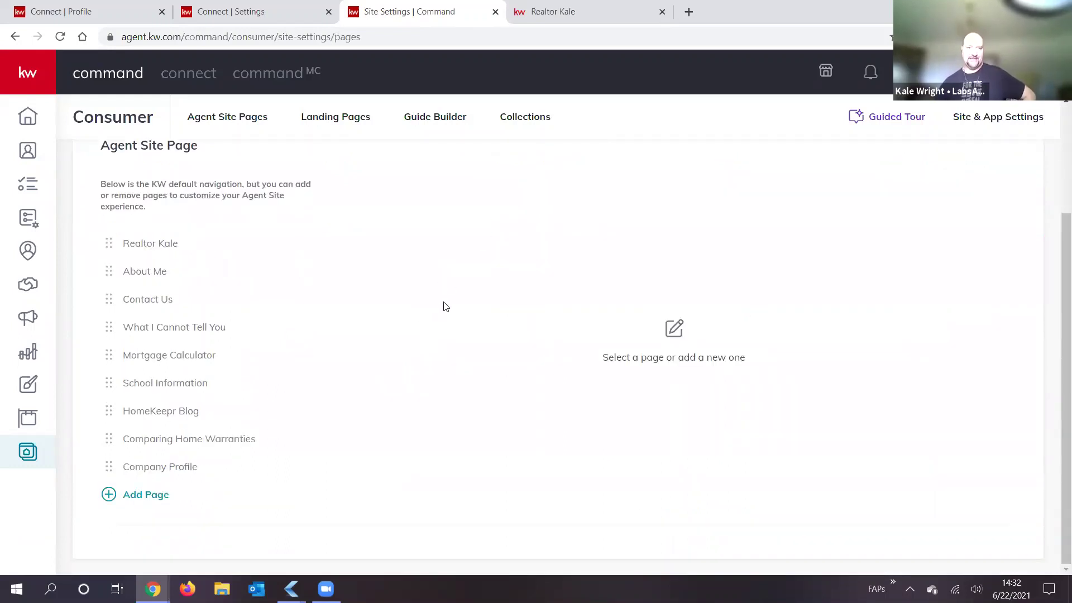
click(227, 118)
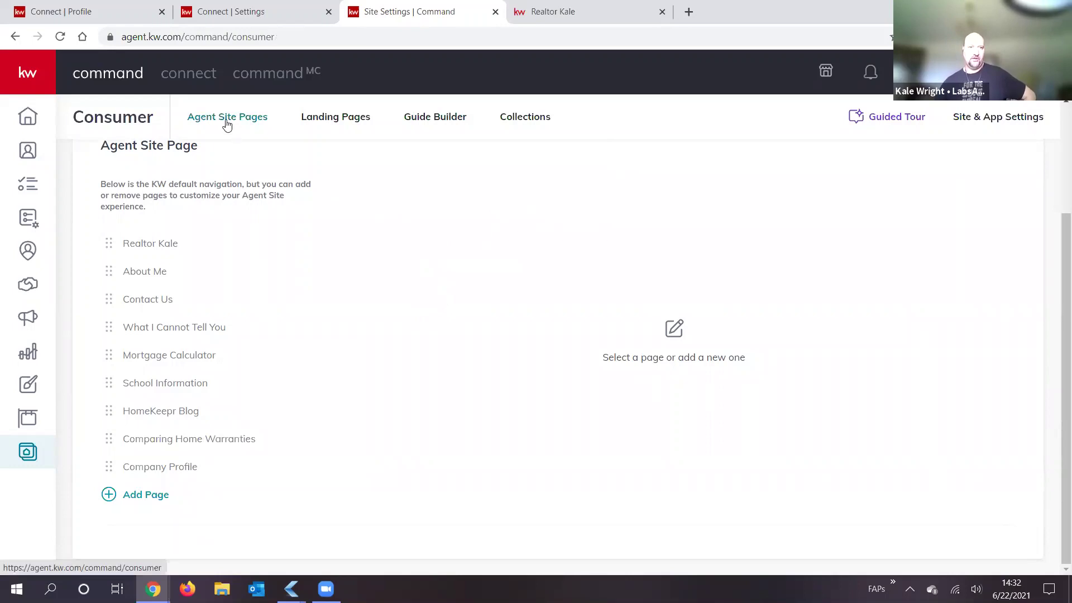
scroll(179, 419, down, 3)
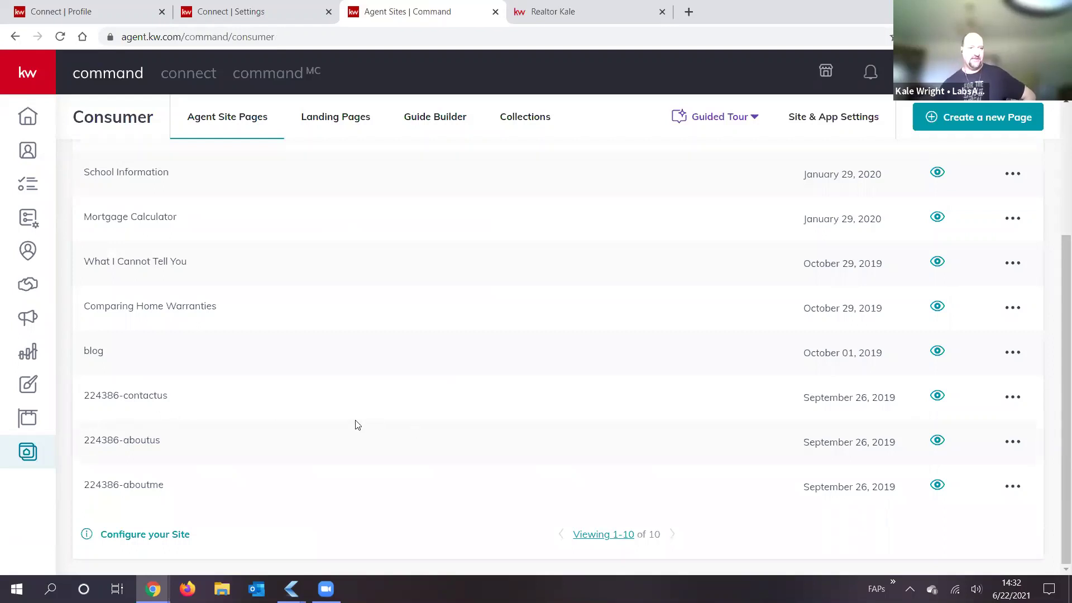
scroll(224, 445, up, 2)
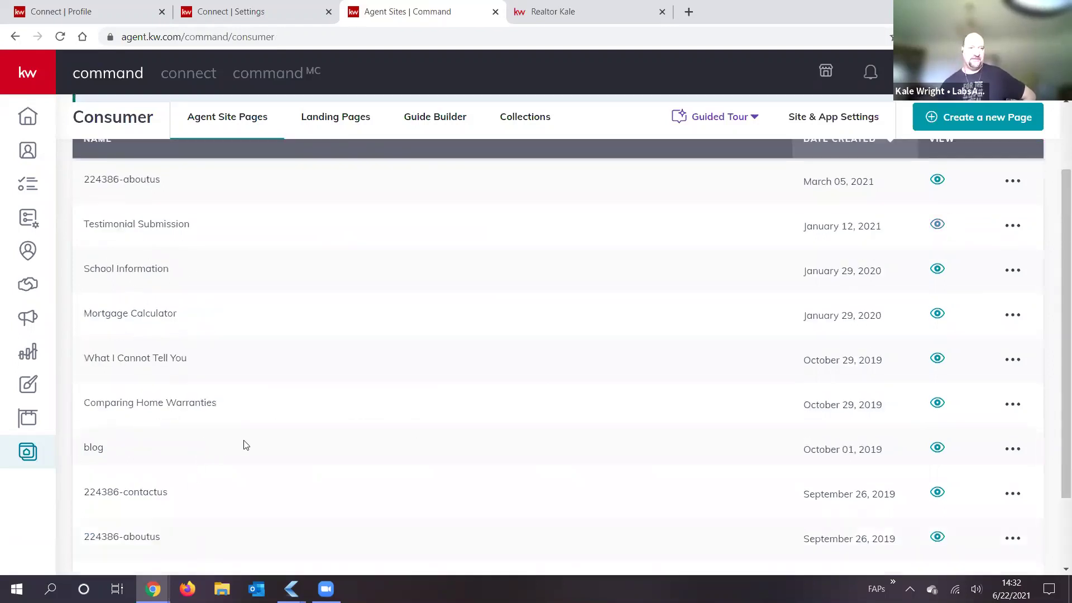
scroll(145, 488, up, 2)
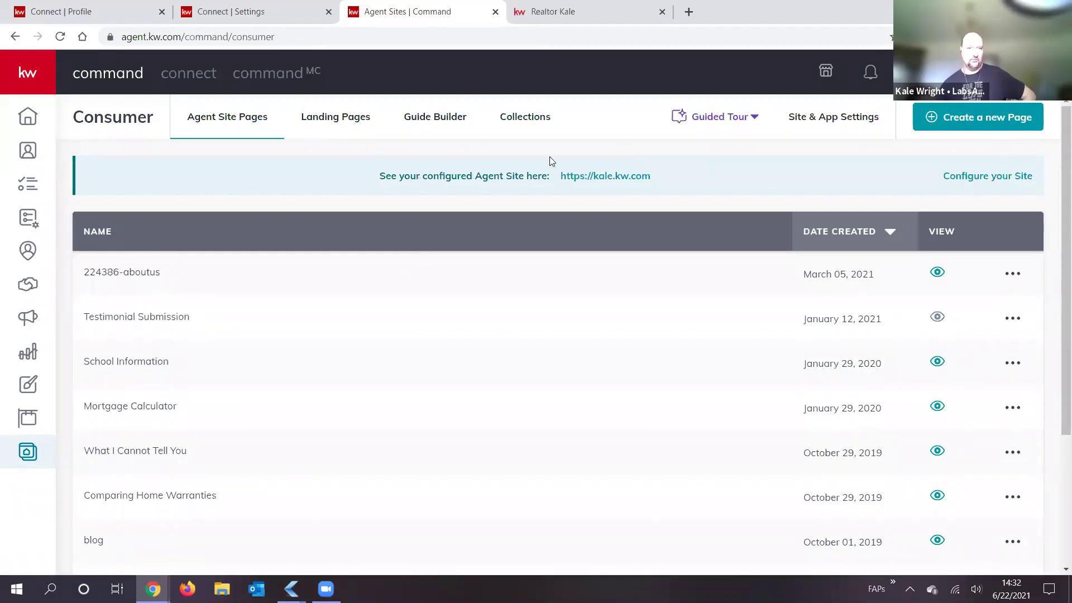
click(821, 120)
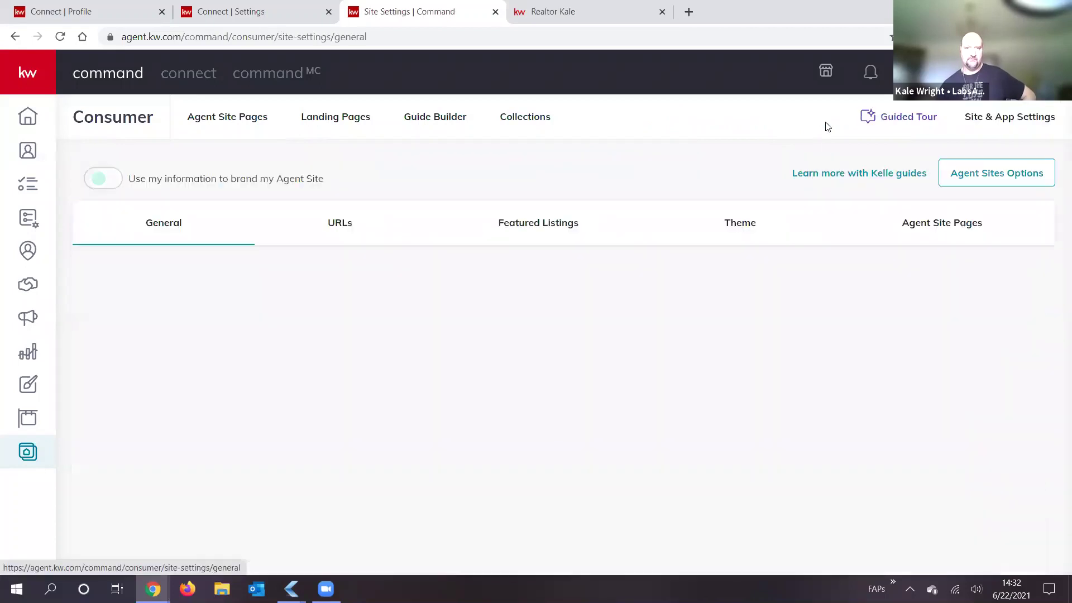
click(940, 223)
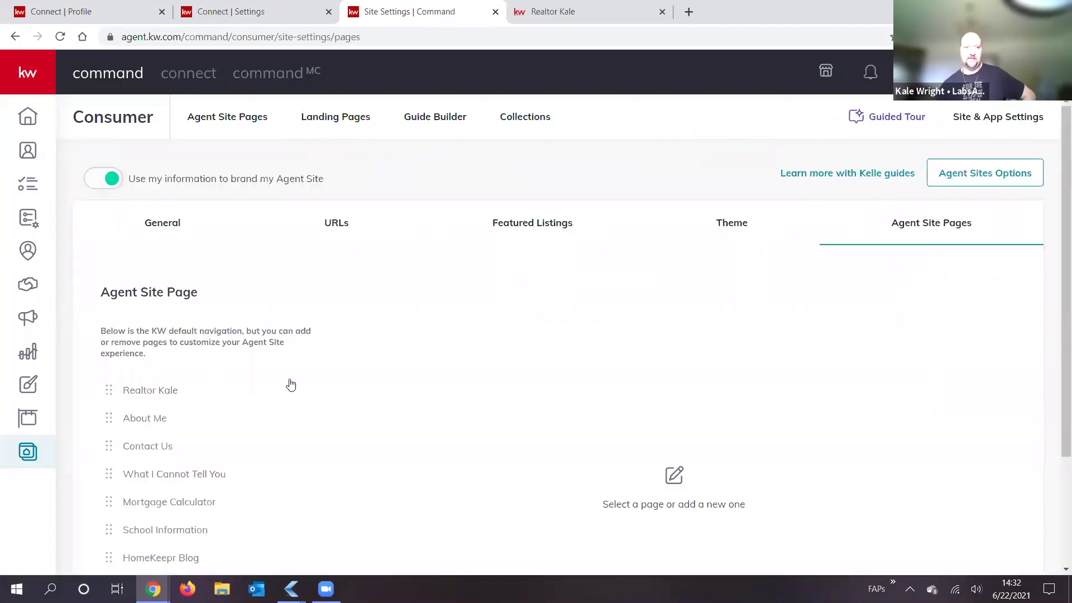
scroll(304, 352, down, 2)
scroll(203, 255, down, 1)
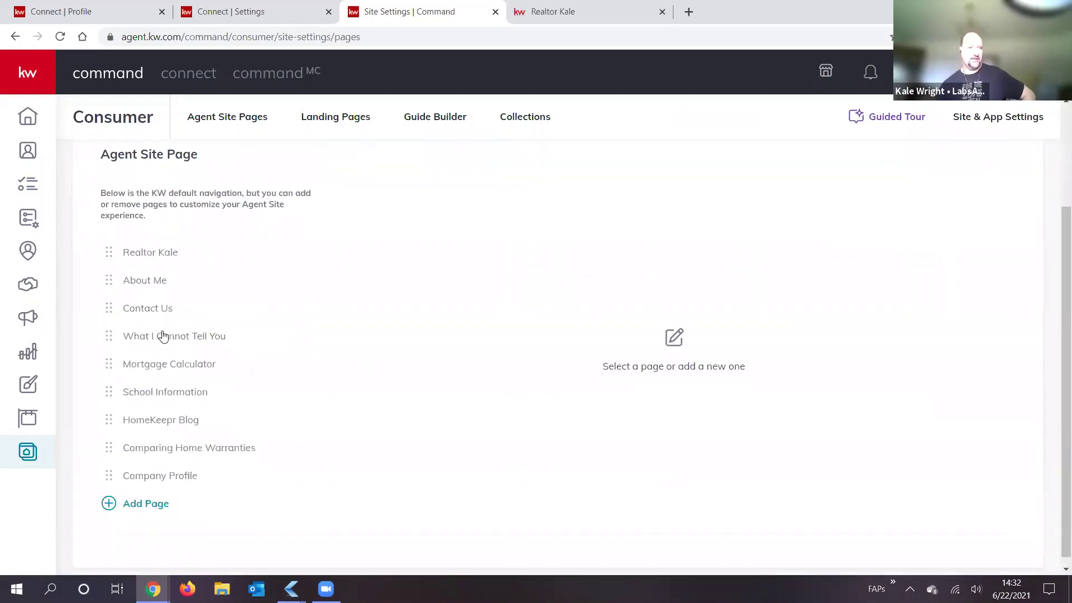
click(570, 12)
click(934, 78)
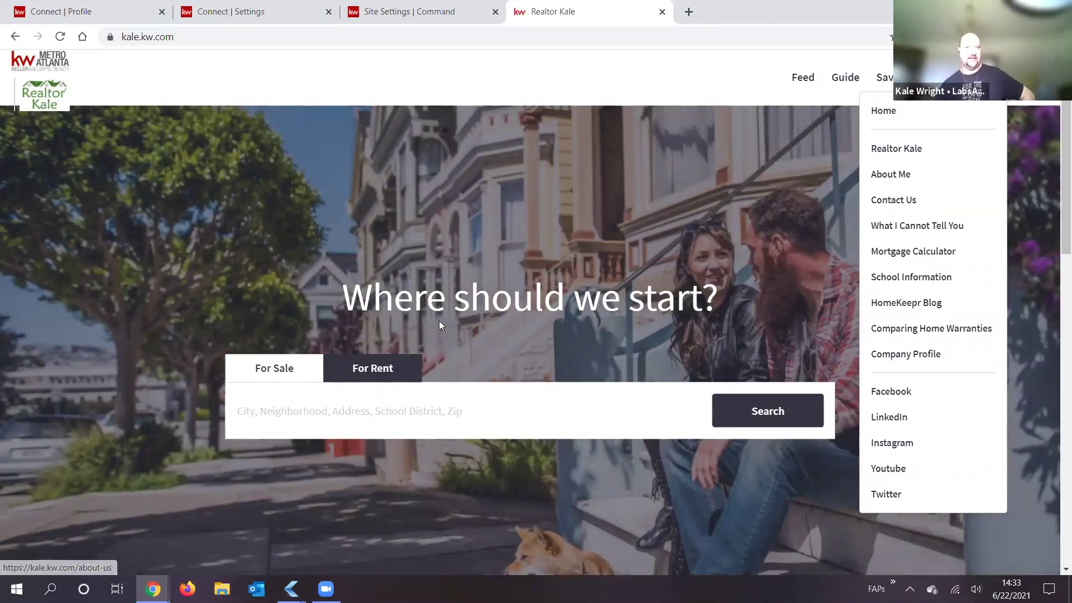
key(ctrl+shift+Tab)
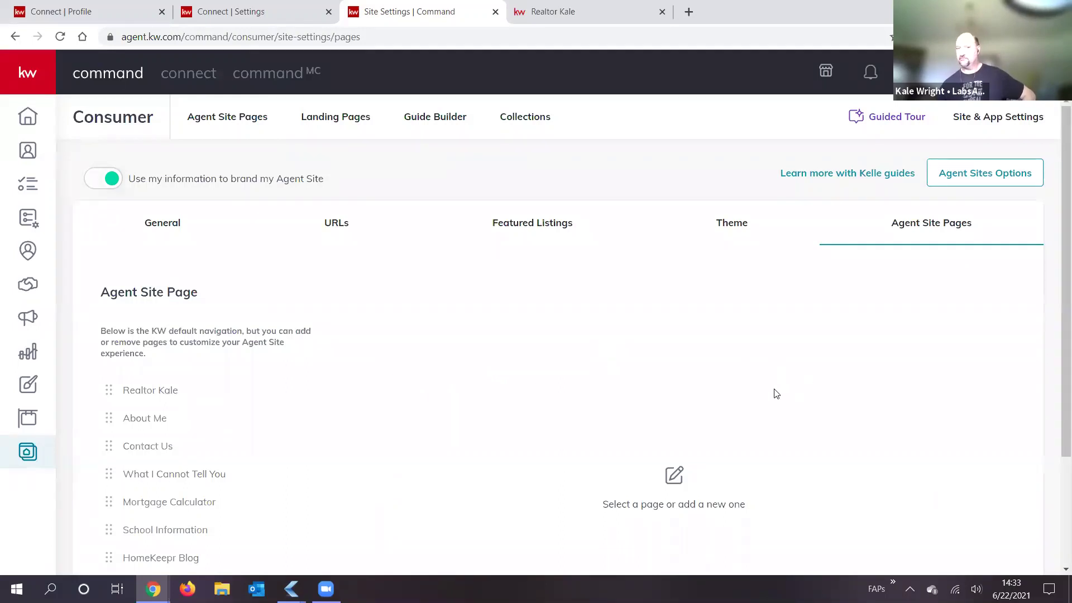
scroll(442, 436, down, 3)
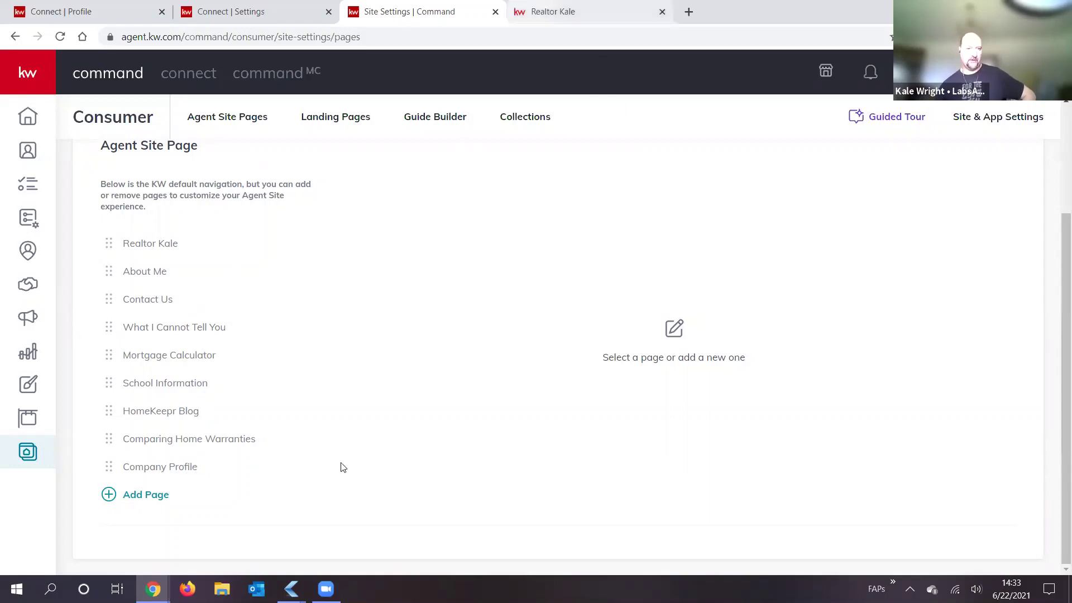
click(549, 25)
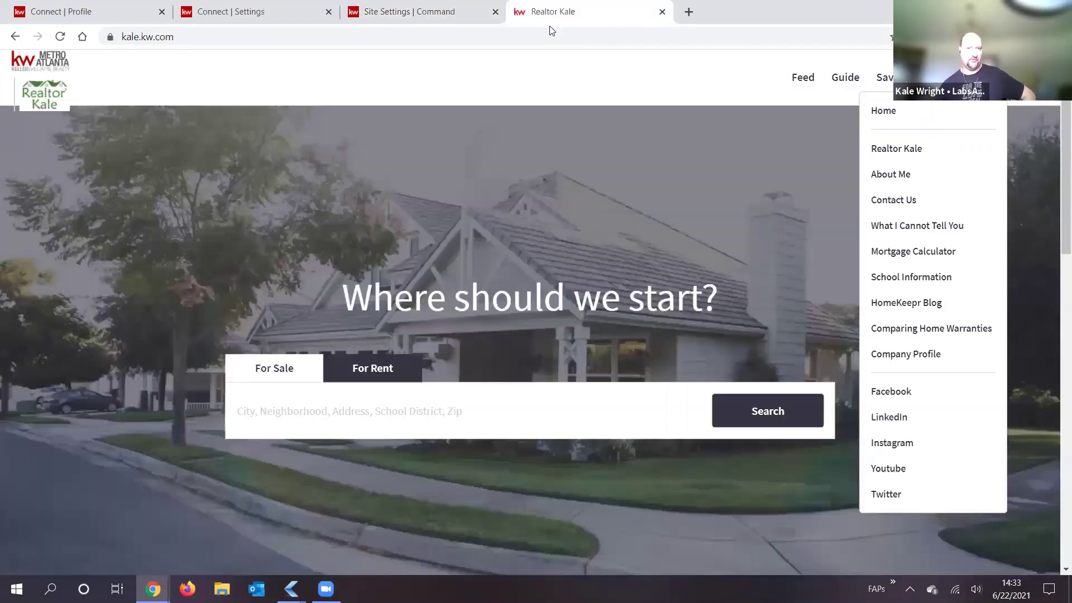
key(ctrl+shift+Tab)
scroll(363, 301, up, 1)
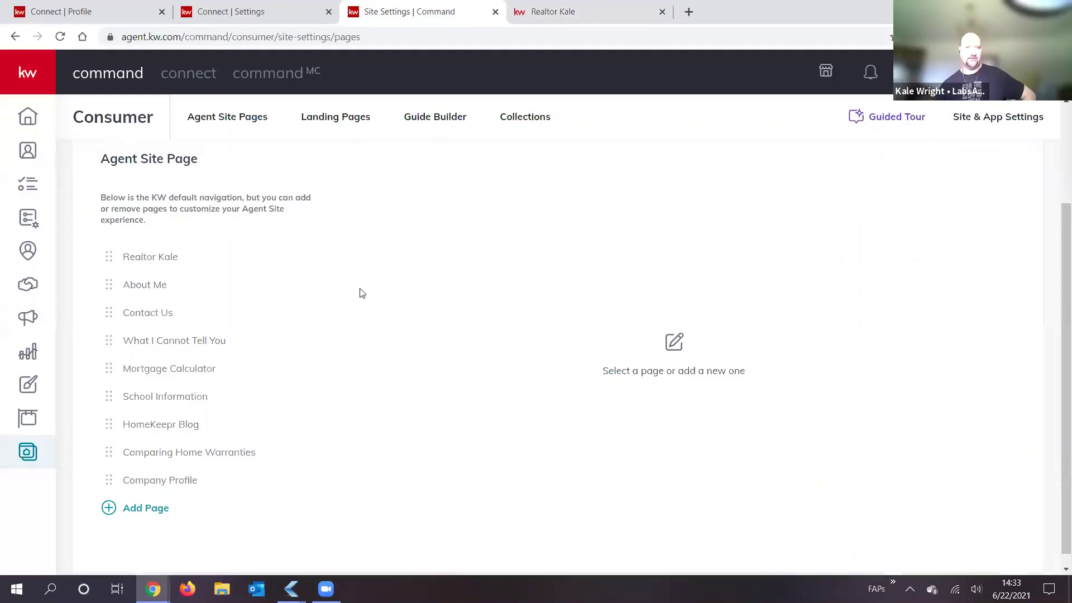
scroll(219, 419, up, 3)
scroll(135, 503, down, 4)
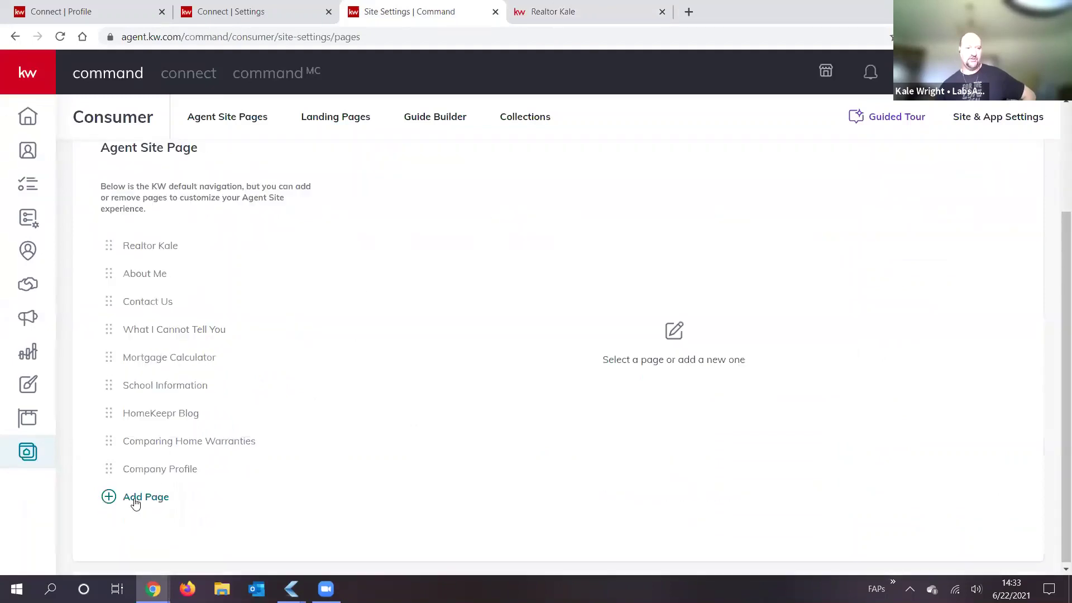
click(140, 499)
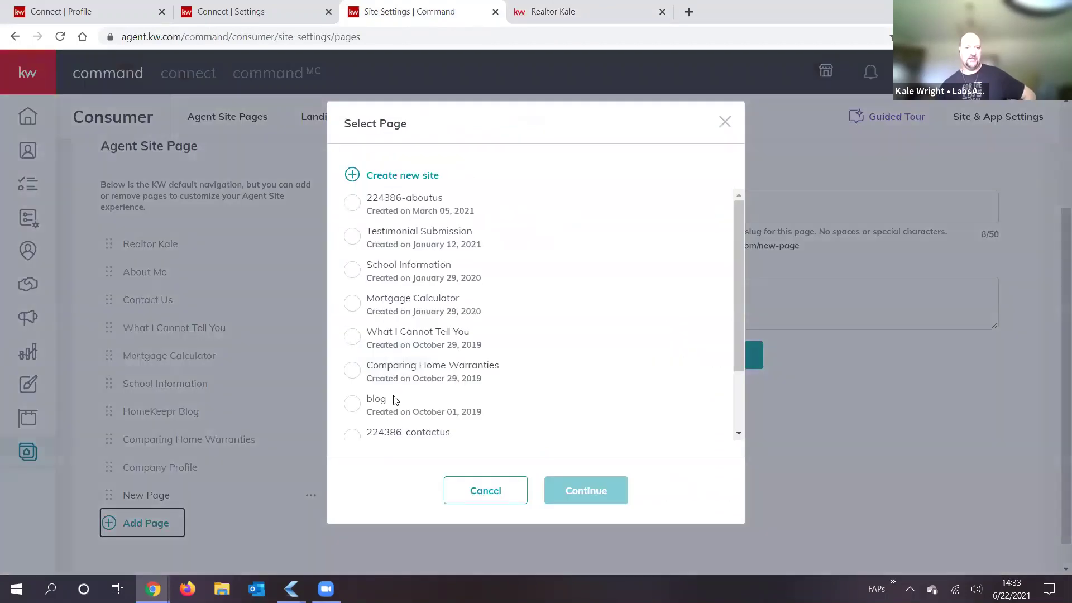
scroll(427, 346, down, 1)
scroll(436, 391, down, 2)
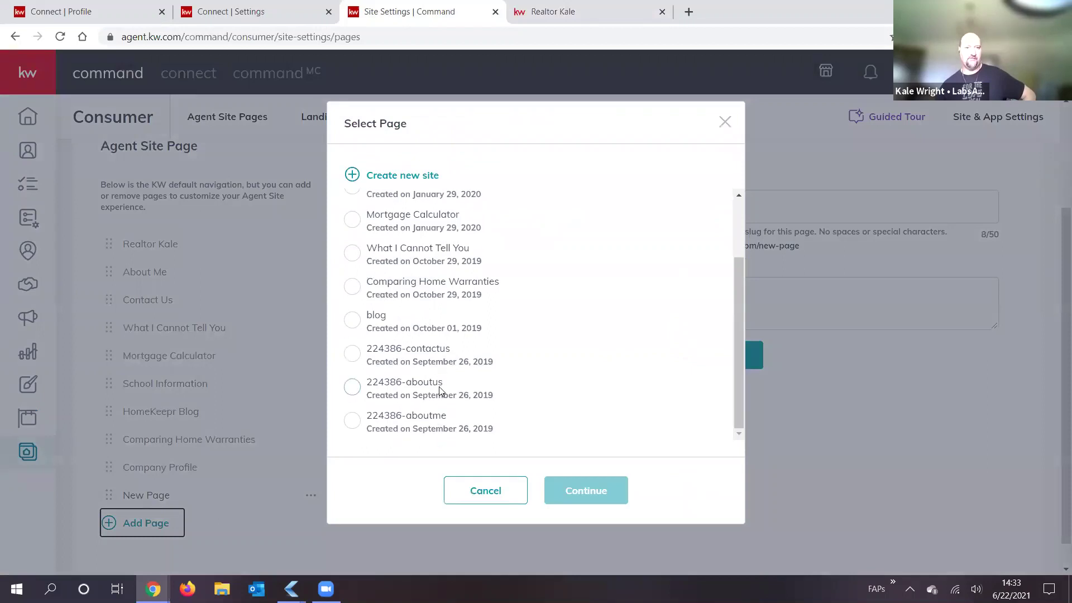
scroll(402, 301, up, 3)
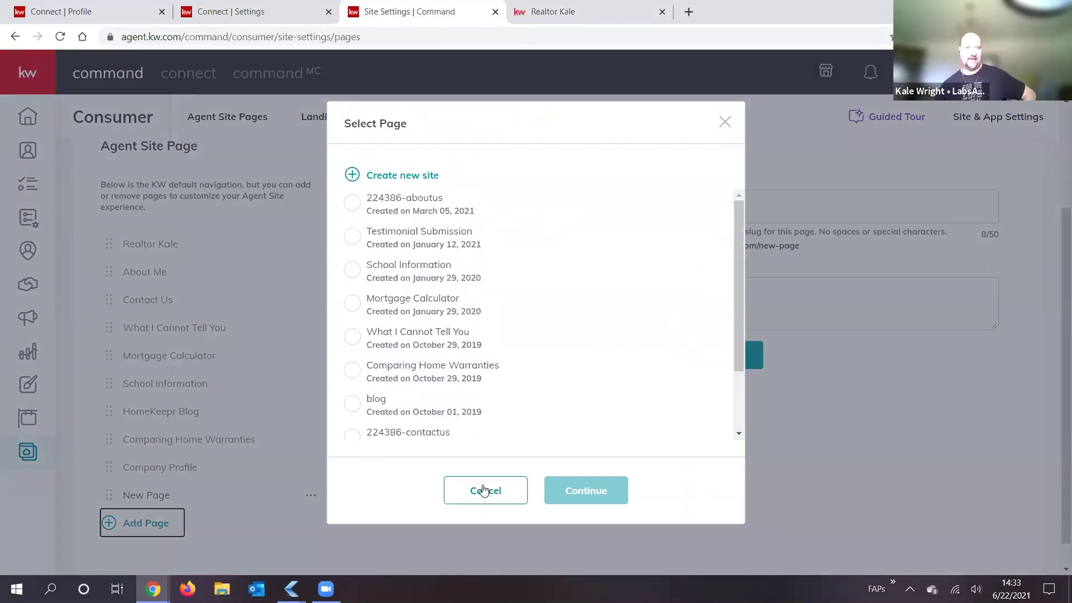
click(485, 489)
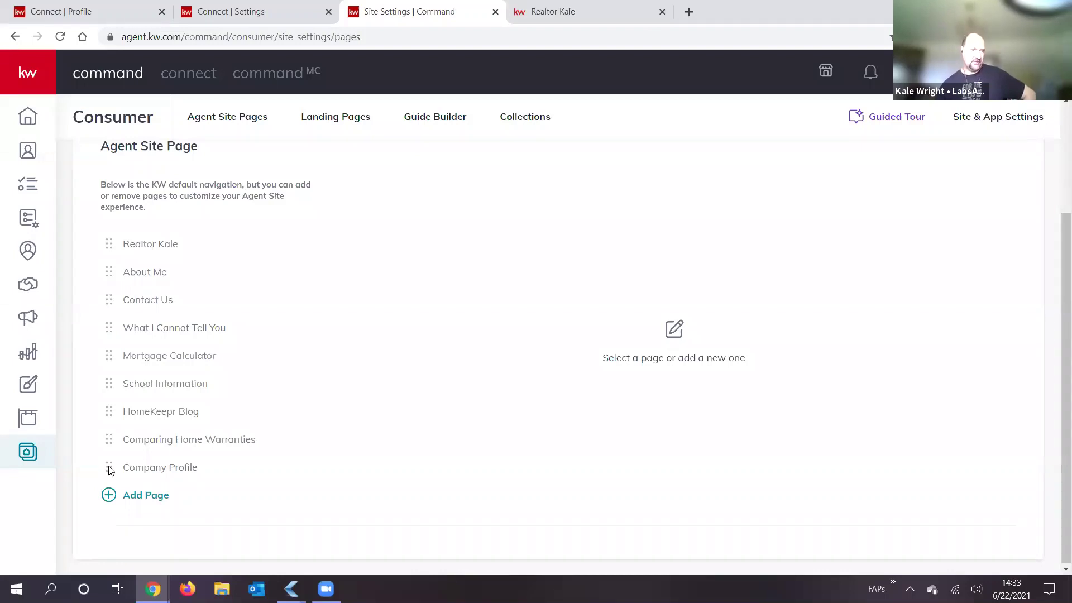
Step: Drag Company Profile back into place, then open the top page and select its 'about-us' slug
drag(112, 469, 124, 358)
drag(119, 431, 122, 480)
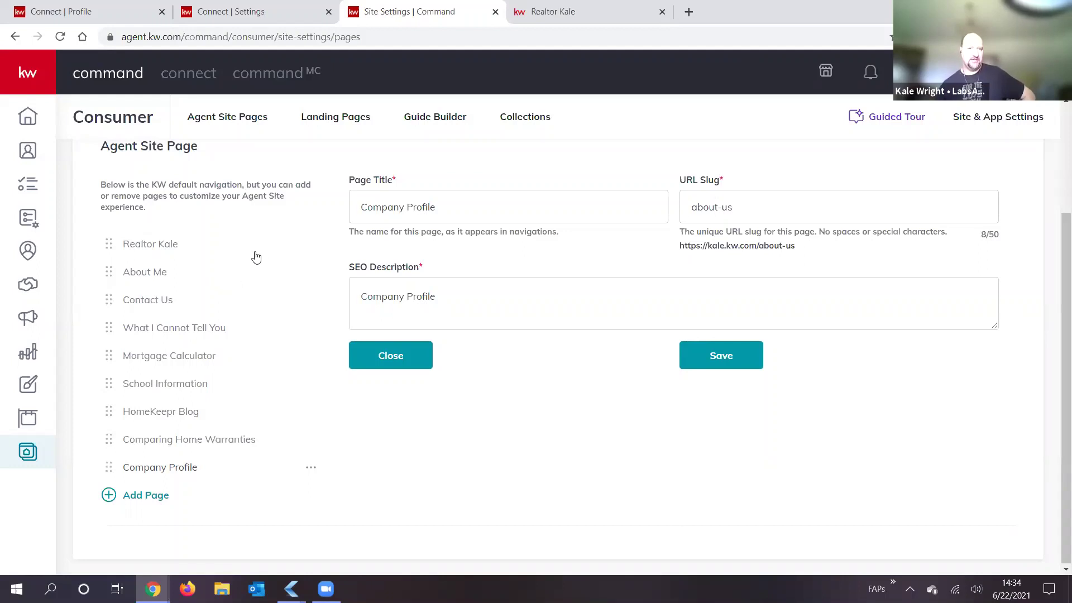
click(149, 246)
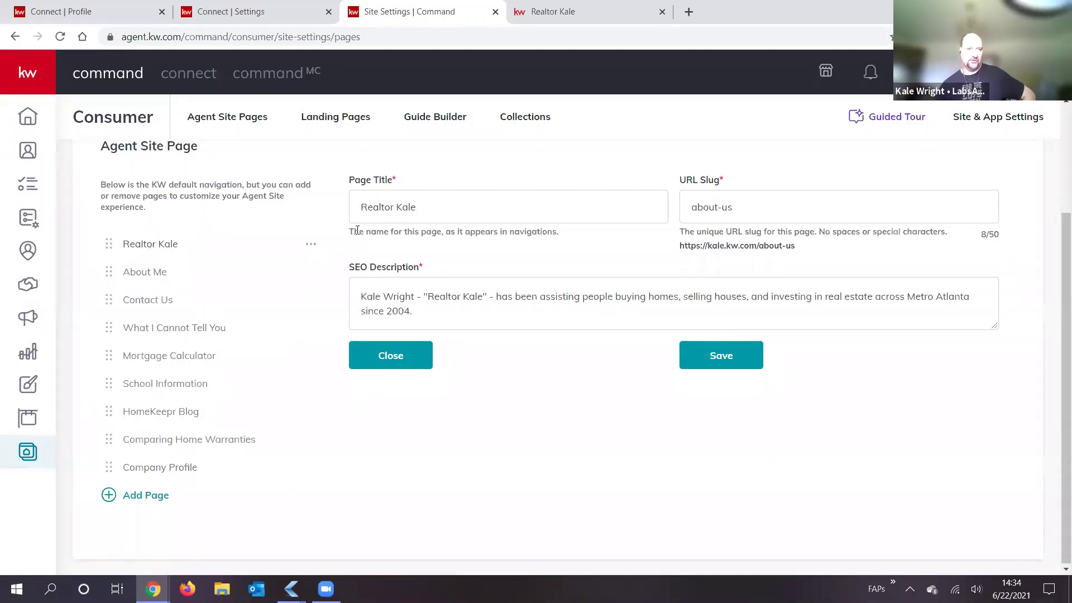
drag(758, 209, 451, 201)
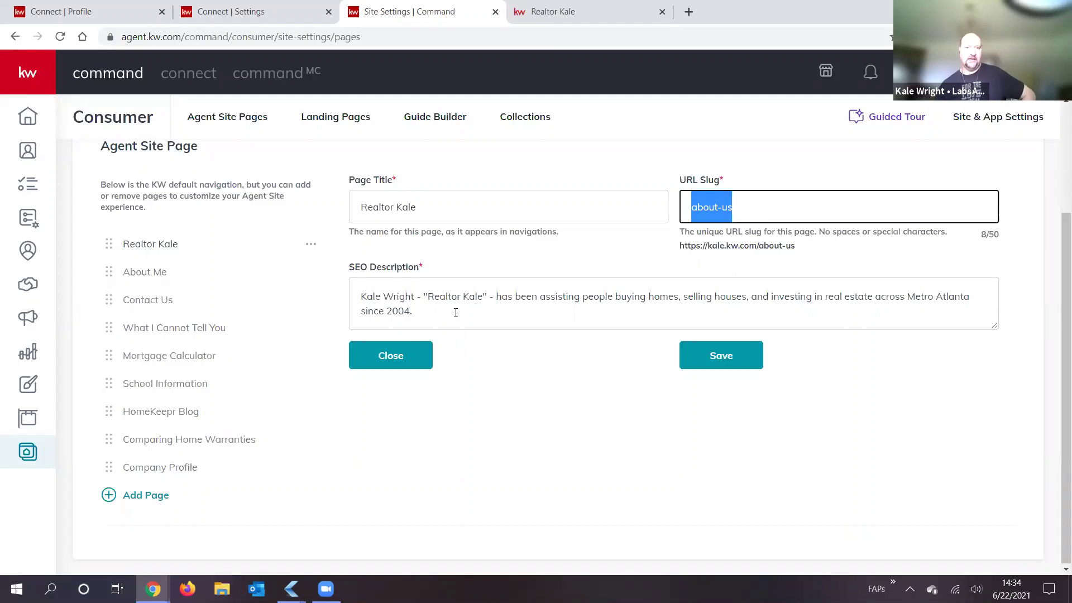
click(702, 30)
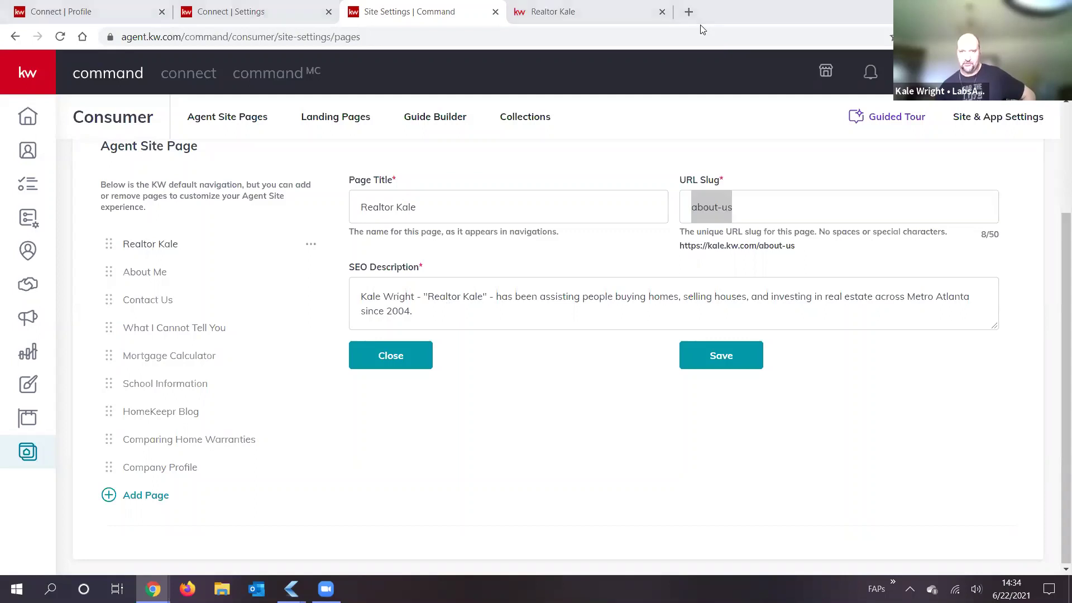
click(691, 11)
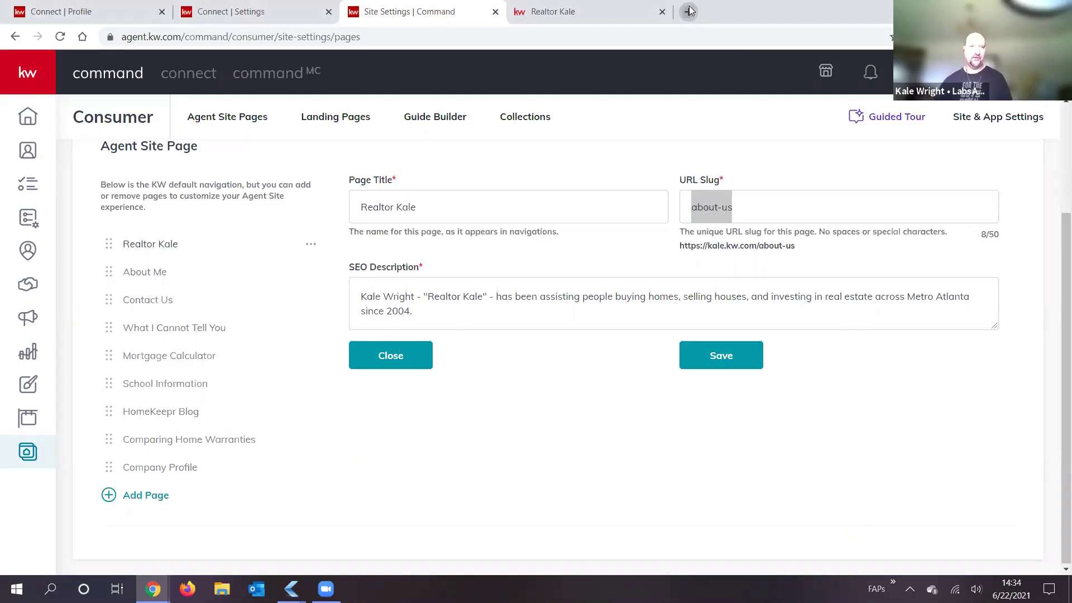
Step: Search Google for 'real estate agent south fulton ga' in a new tab
click(690, 11)
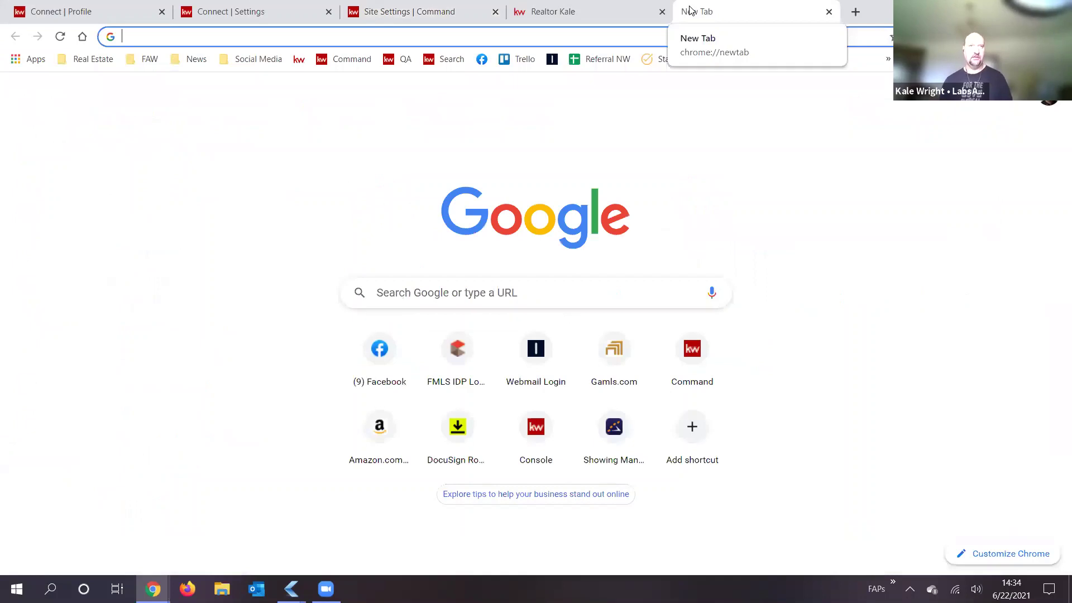
text(real estate agent)
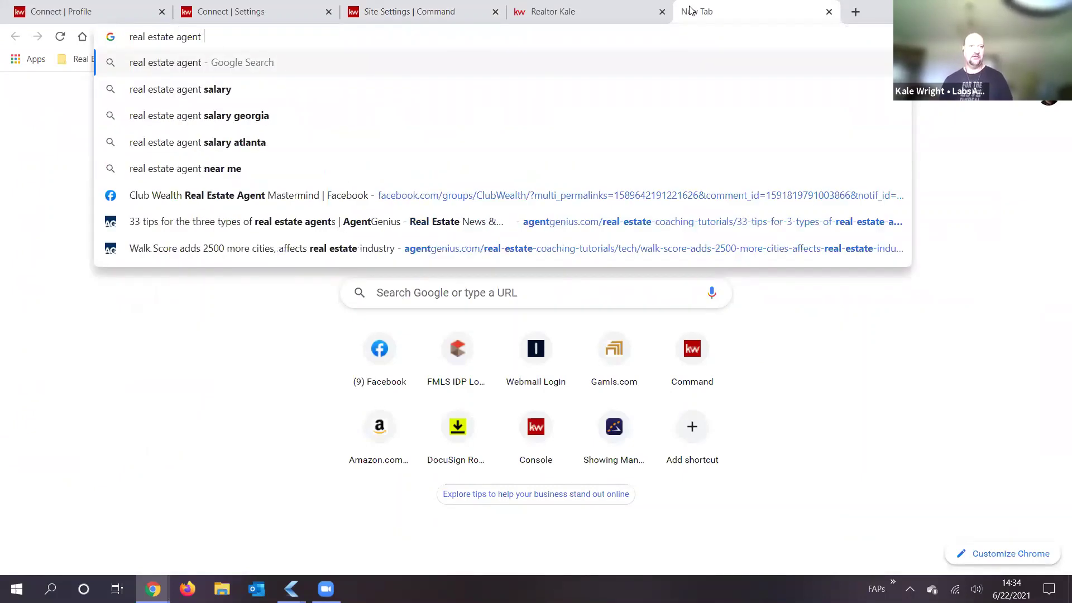
text( south fulton)
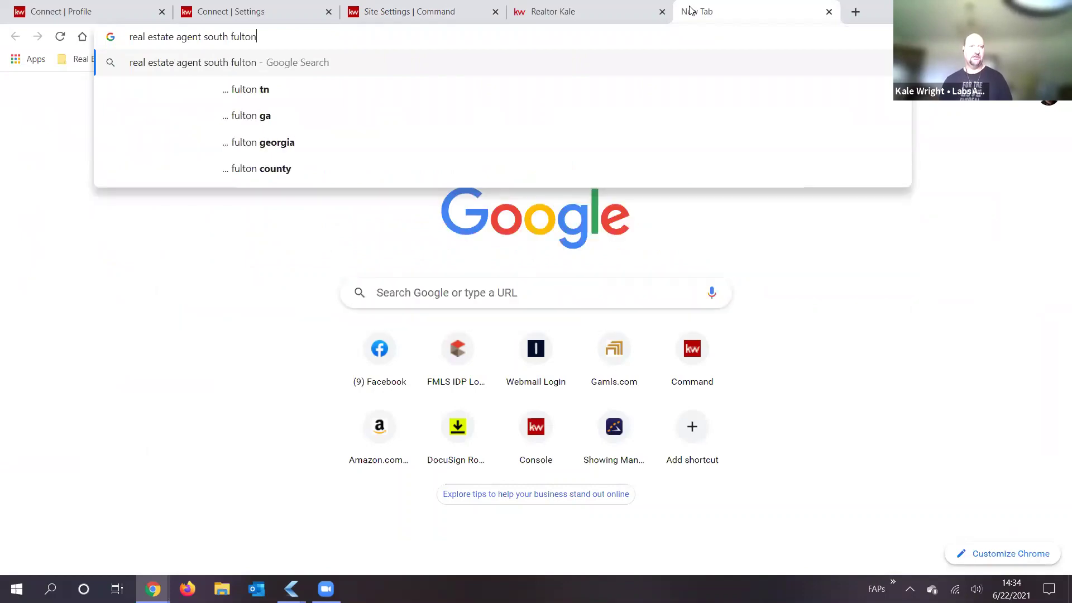
text( ga)
key(Return)
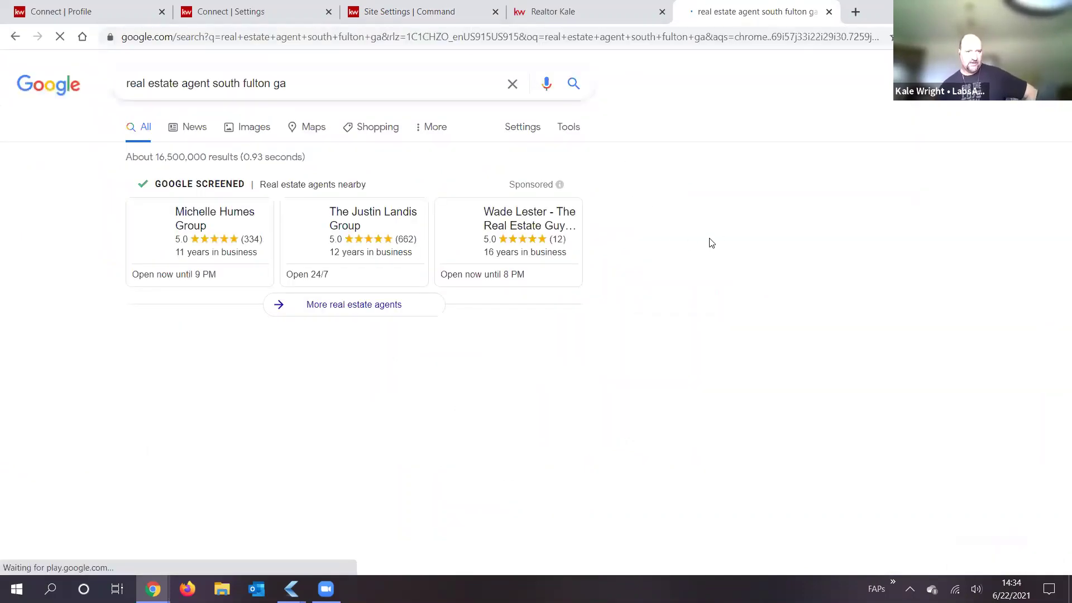
Step: Scroll the results and highlight the BEX Realty, CivicEngage and Angi description snippets
scroll(718, 223, down, 10)
scroll(720, 206, down, 8)
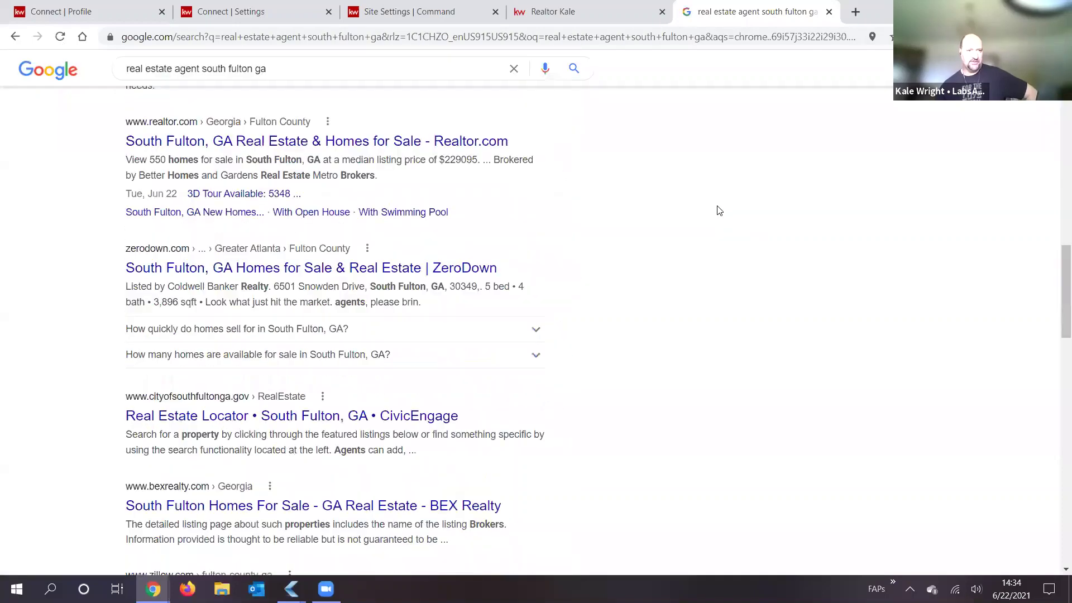
scroll(641, 209, down, 1)
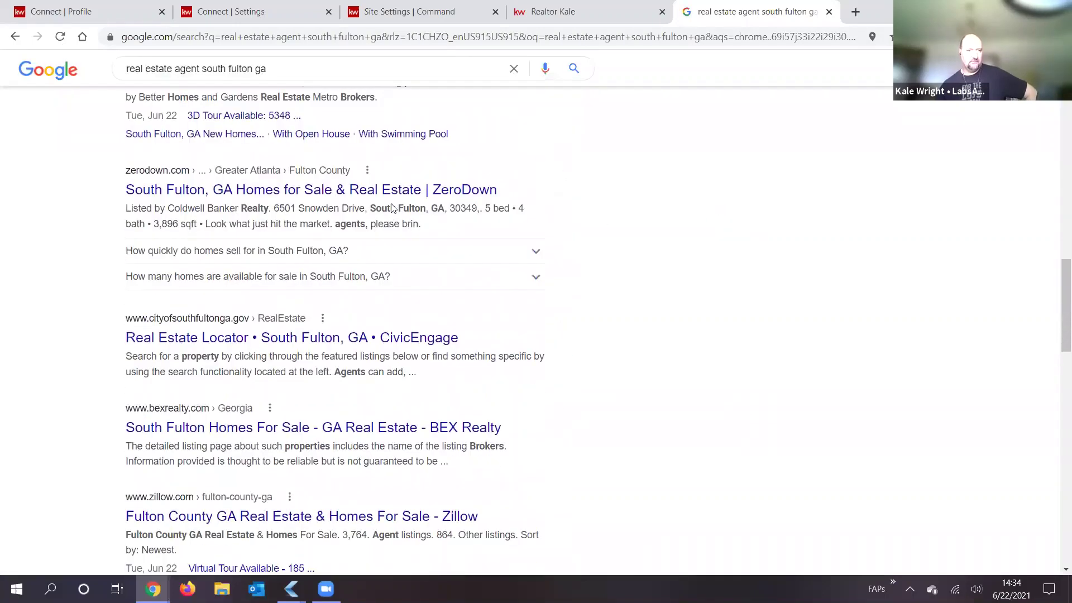
scroll(223, 267, down, 3)
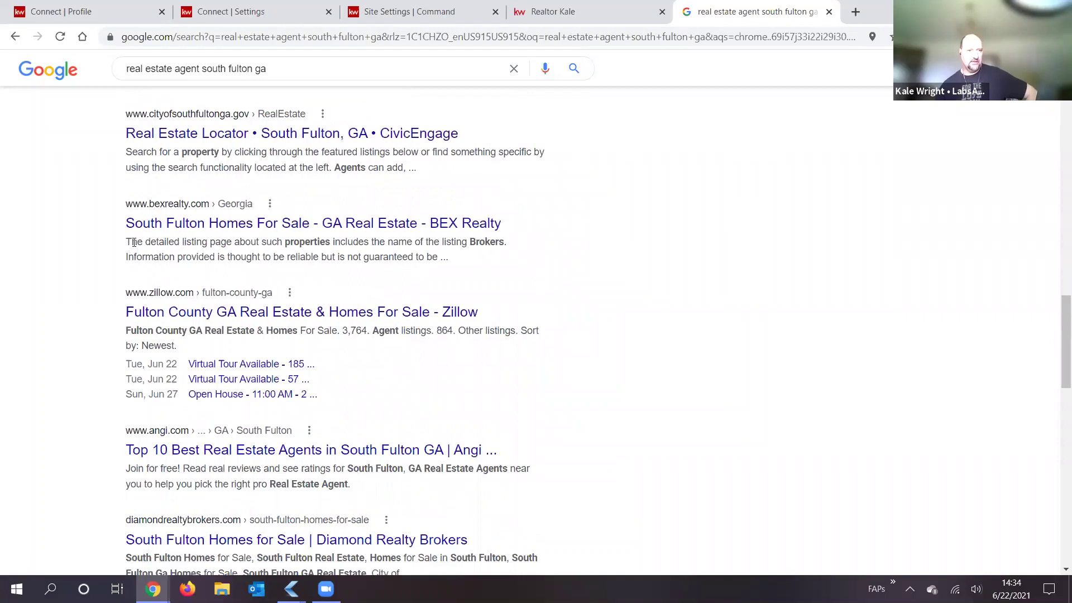
drag(128, 241, 462, 260)
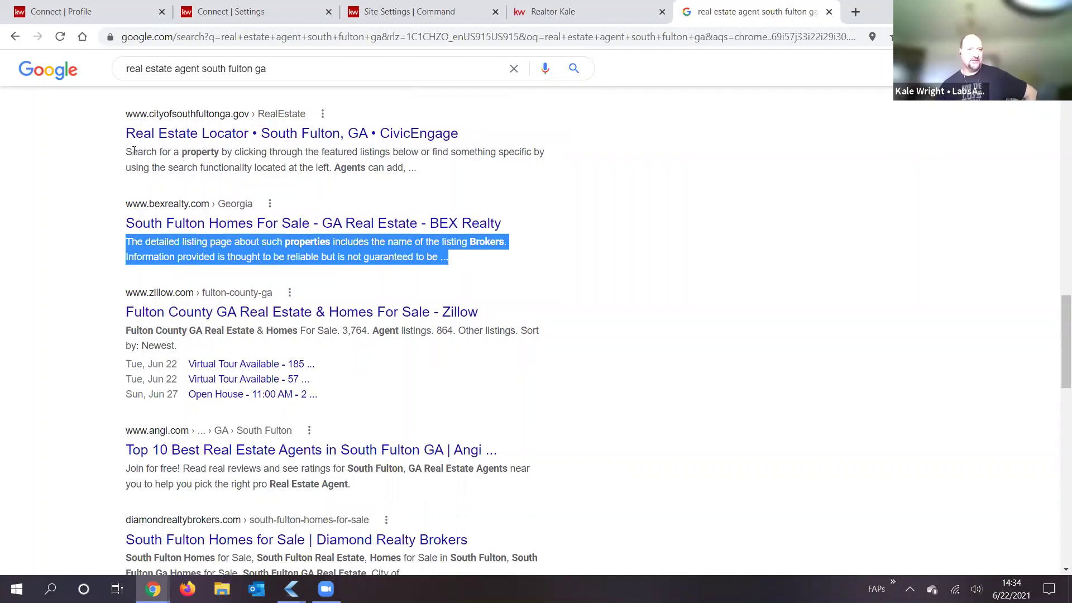
drag(129, 155, 409, 168)
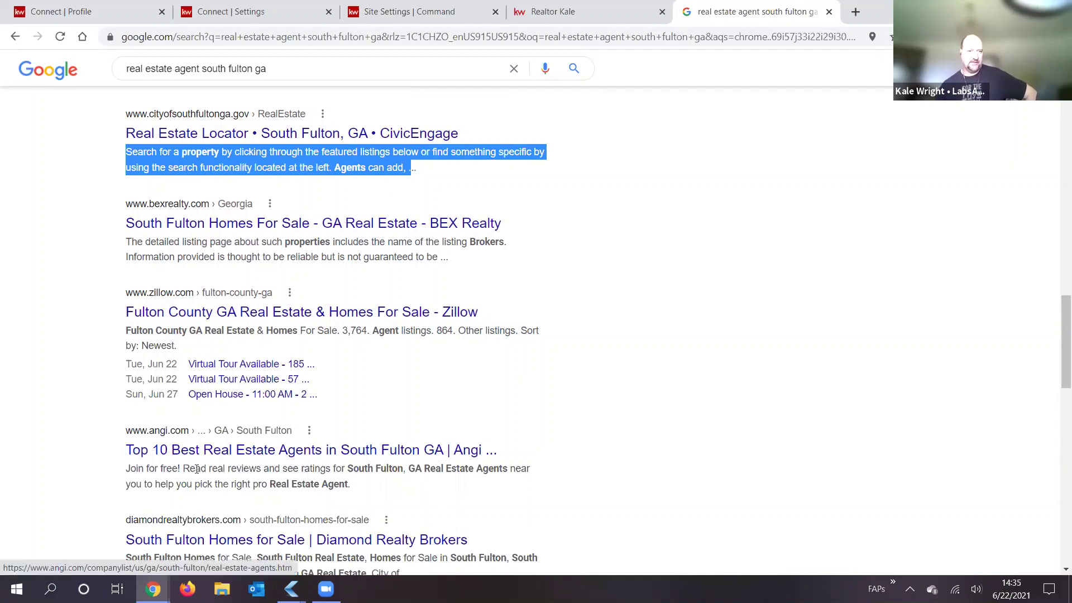
click(134, 468)
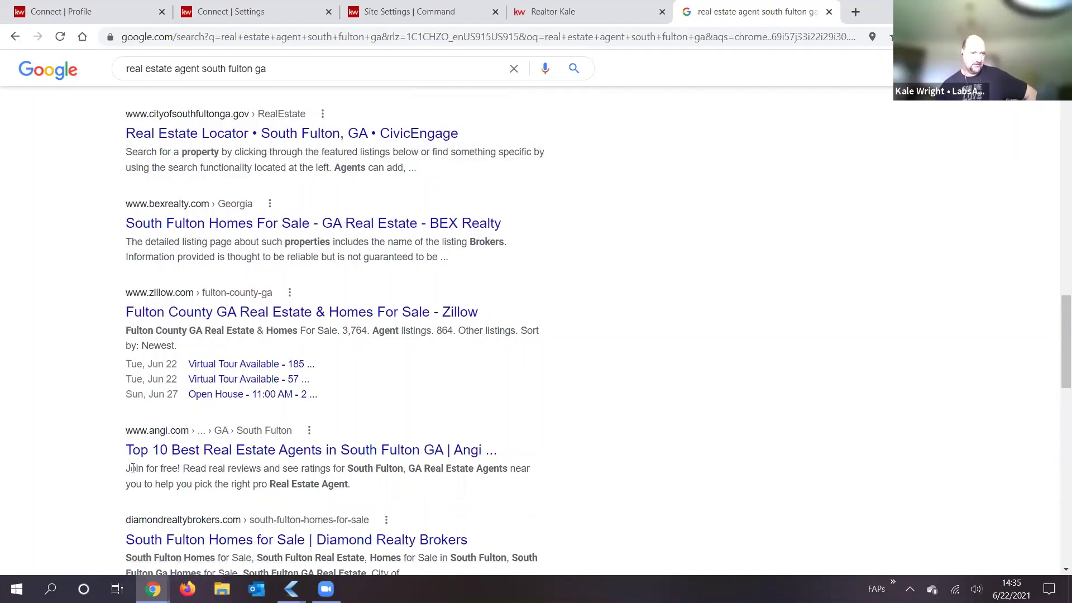
drag(124, 475, 222, 483)
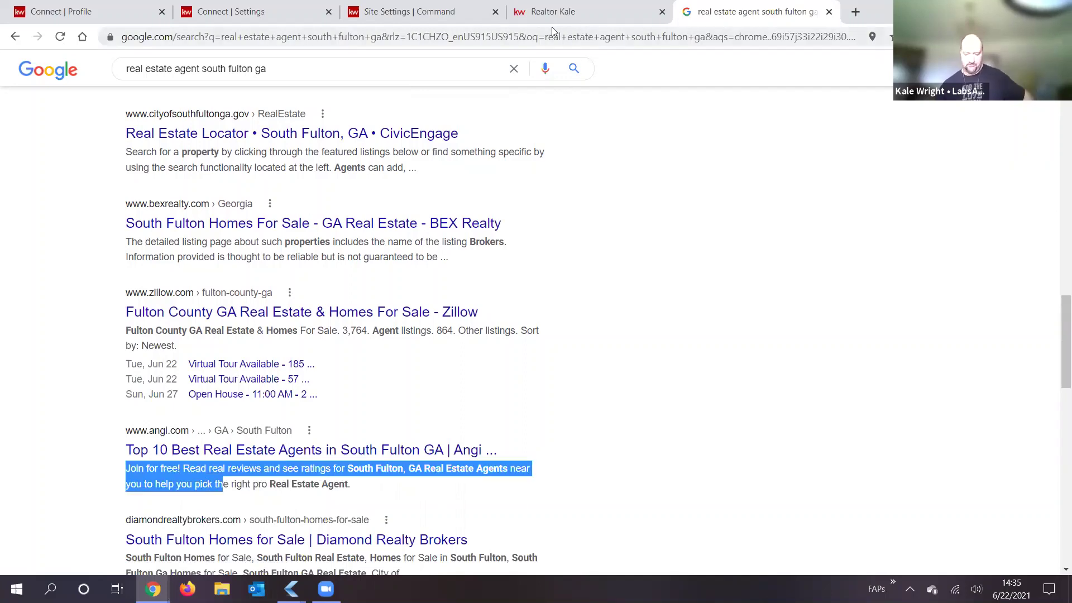
Step: Back in the home page settings, select and reread the SEO description beside the 'about-us' slug
click(435, 12)
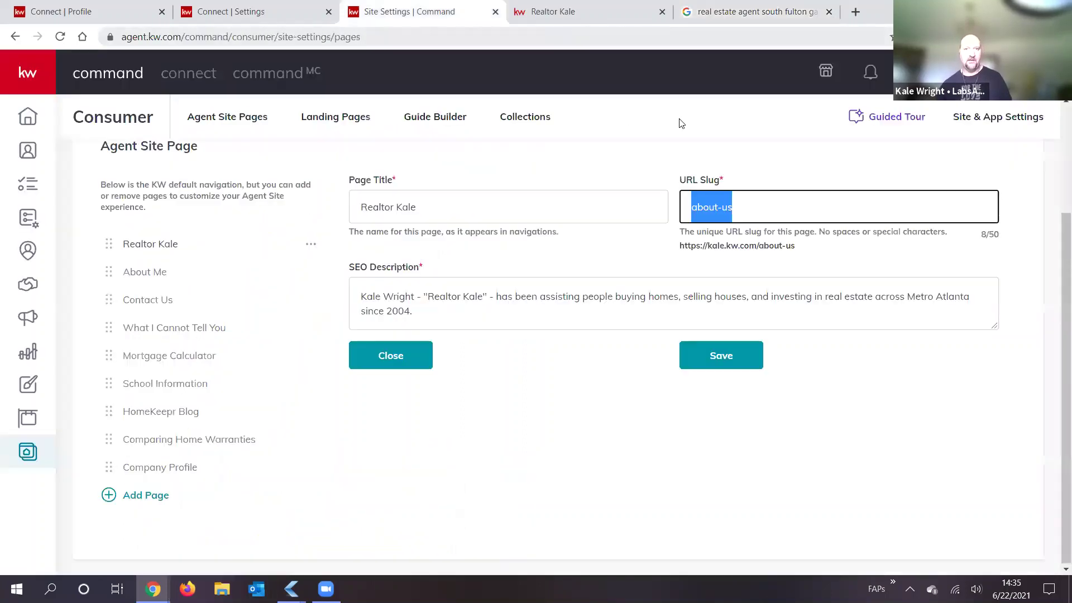
click(445, 297)
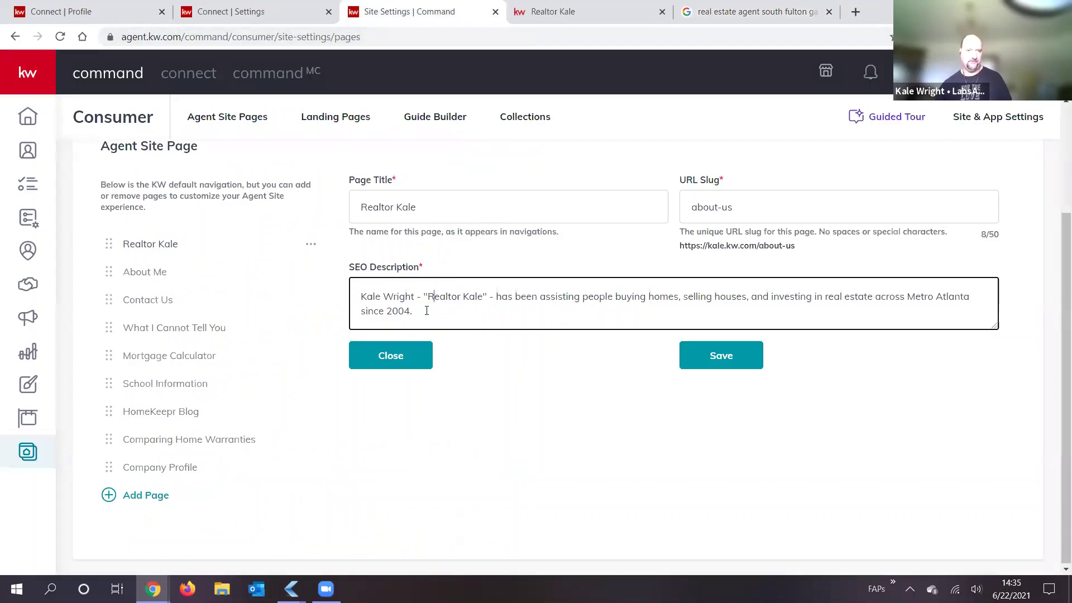
key(ctrl+a)
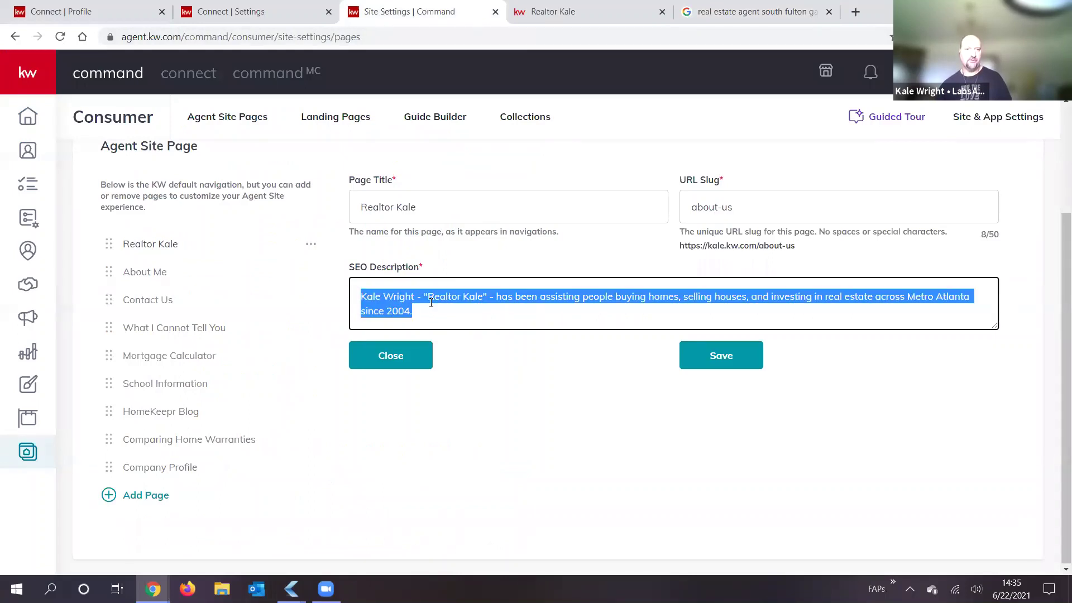
click(439, 310)
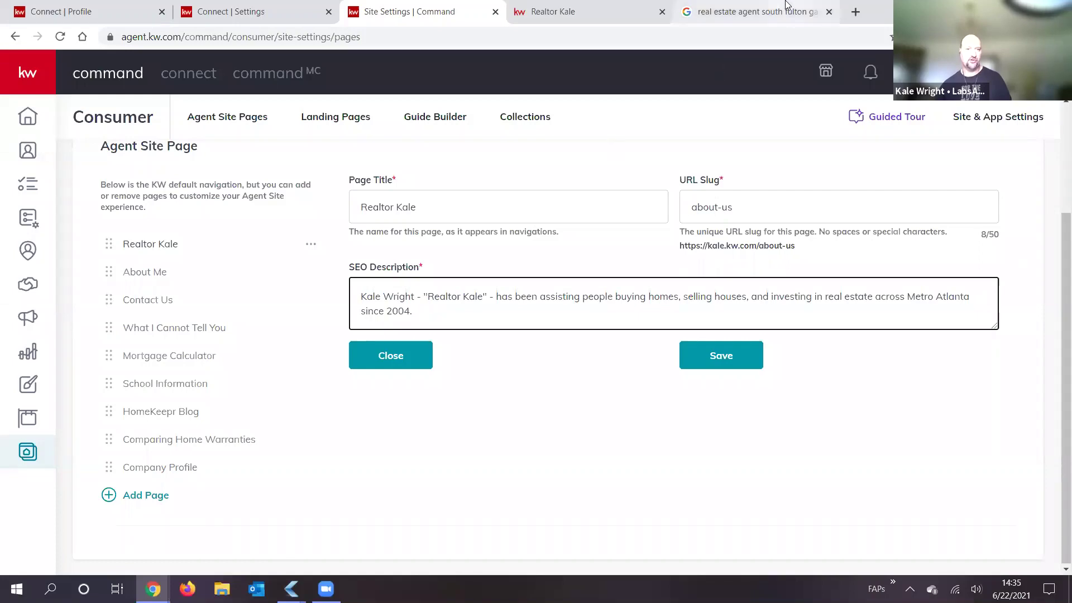
click(756, 11)
scroll(238, 379, down, 3)
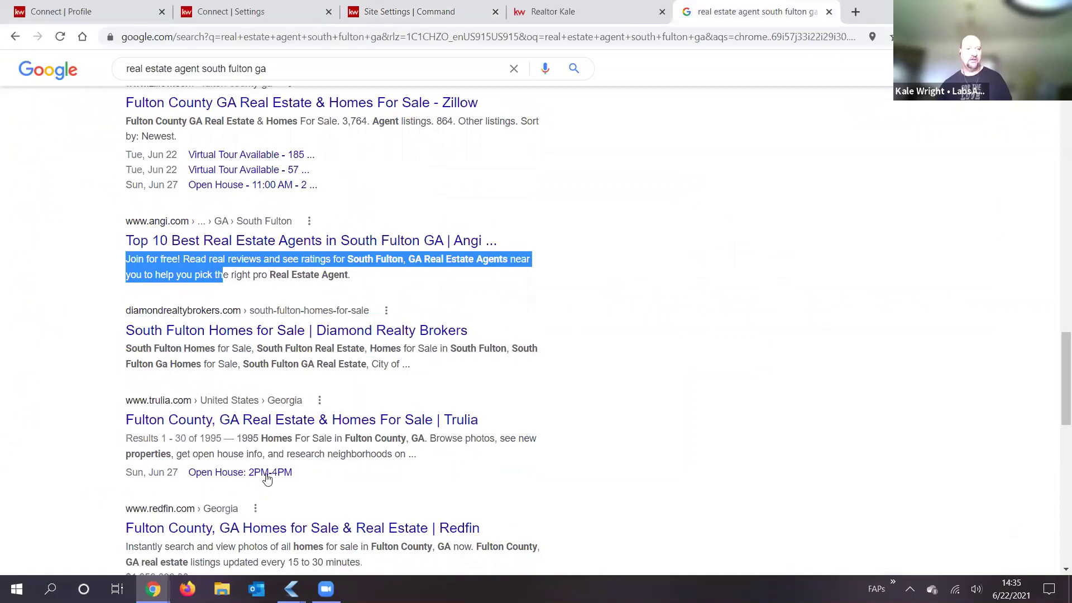
scroll(151, 424, down, 1)
scroll(167, 417, down, 1)
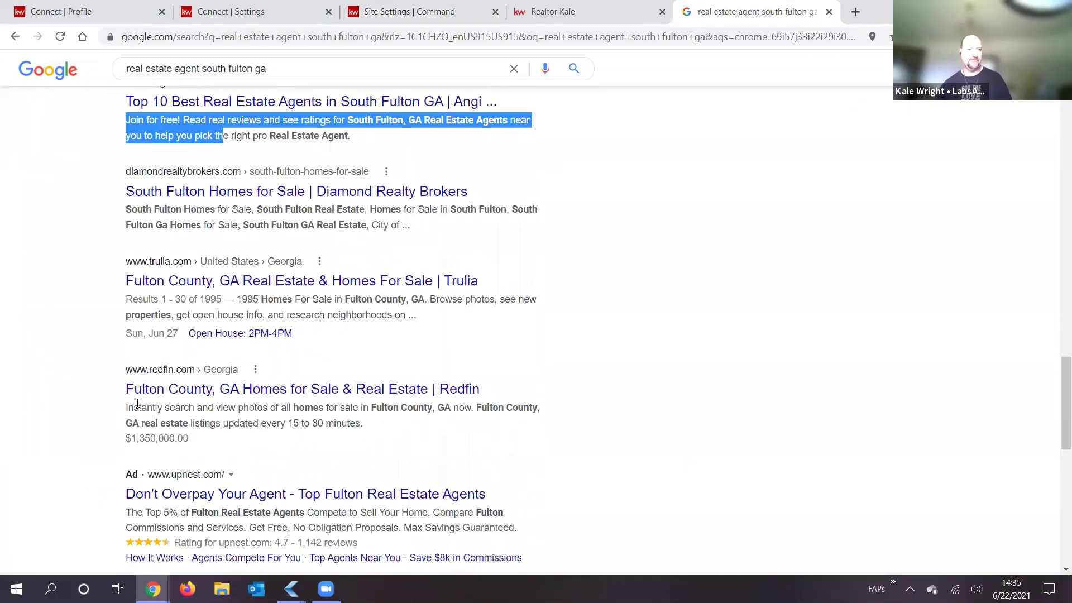
drag(128, 406, 346, 404)
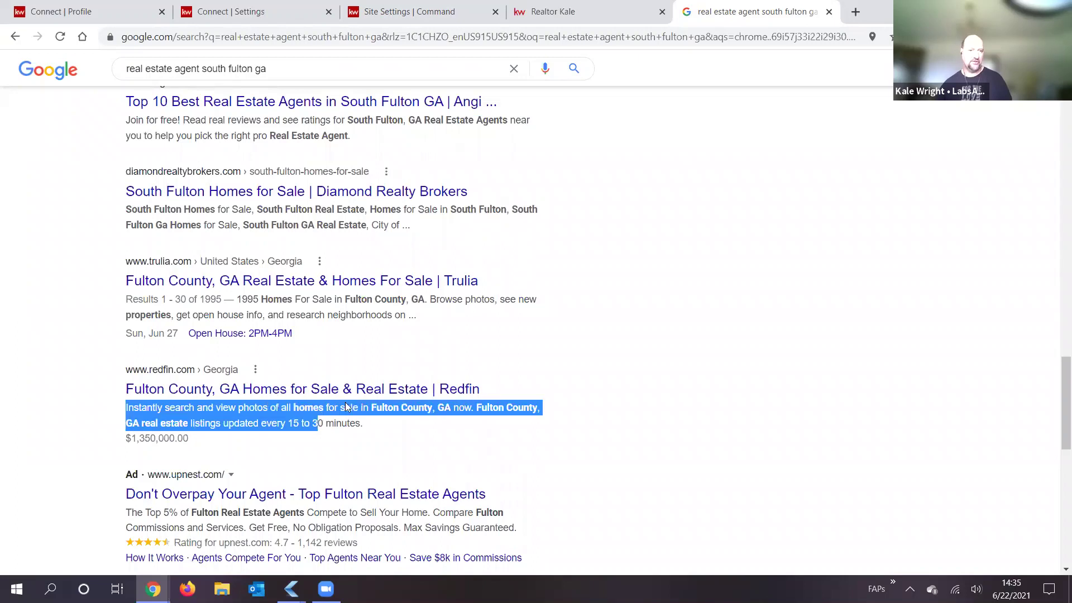
drag(428, 401, 430, 401)
drag(517, 407, 366, 424)
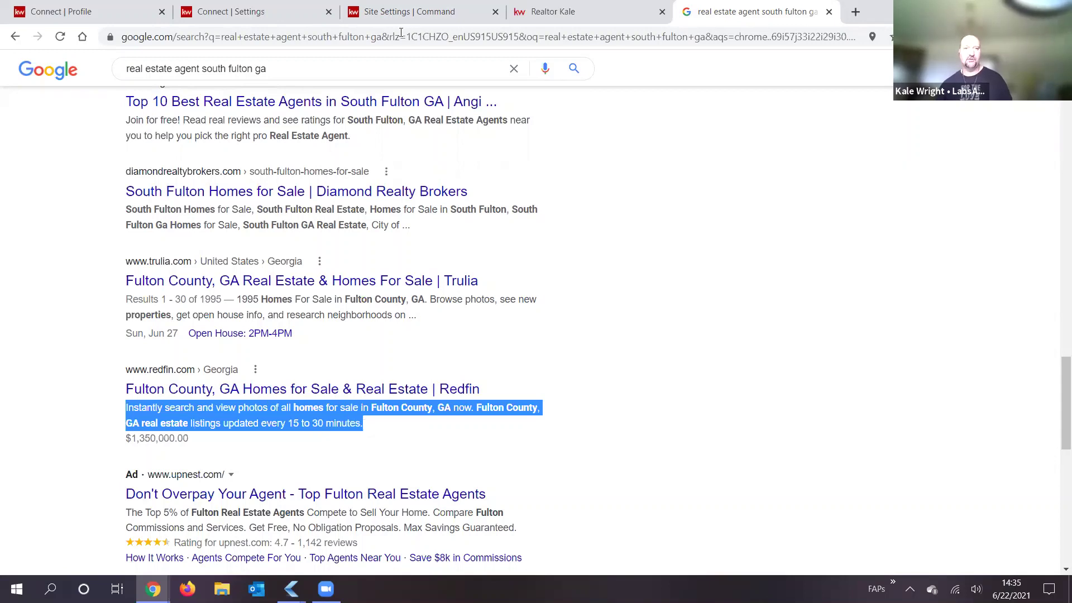
click(427, 12)
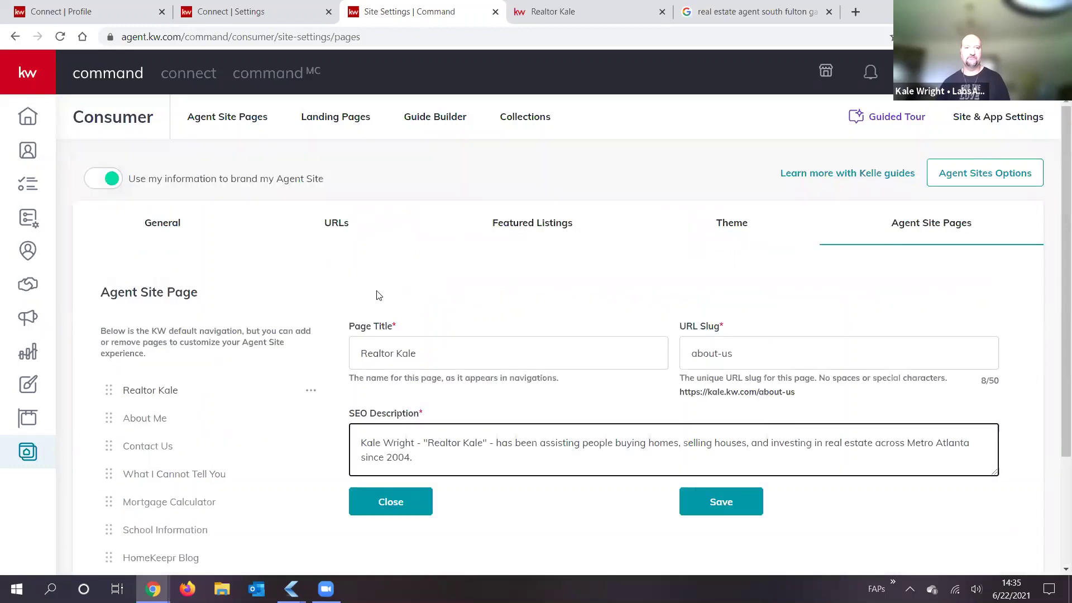
scroll(376, 294, up, 3)
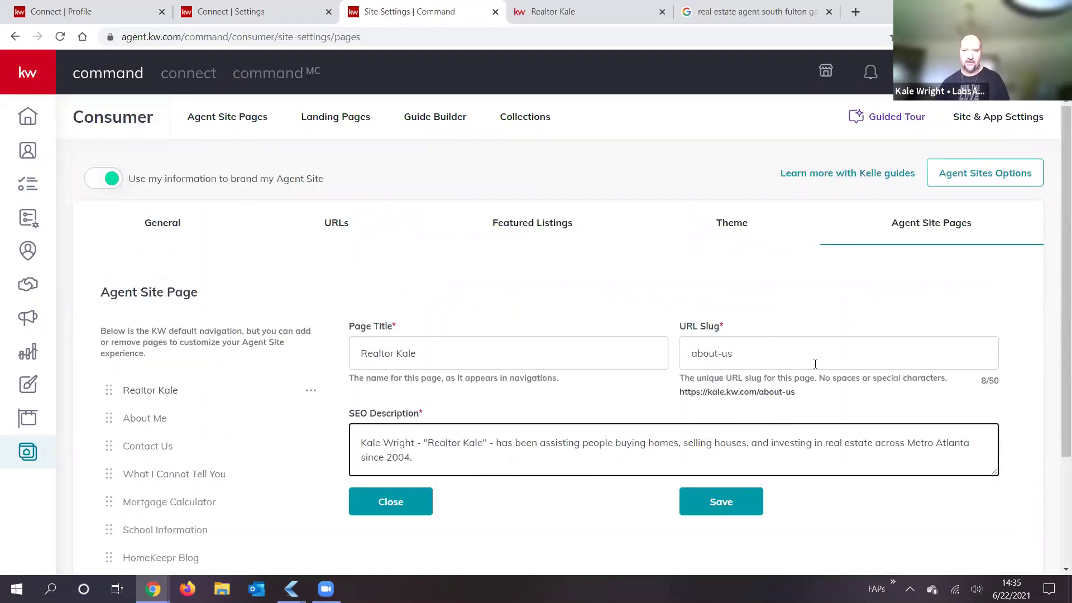
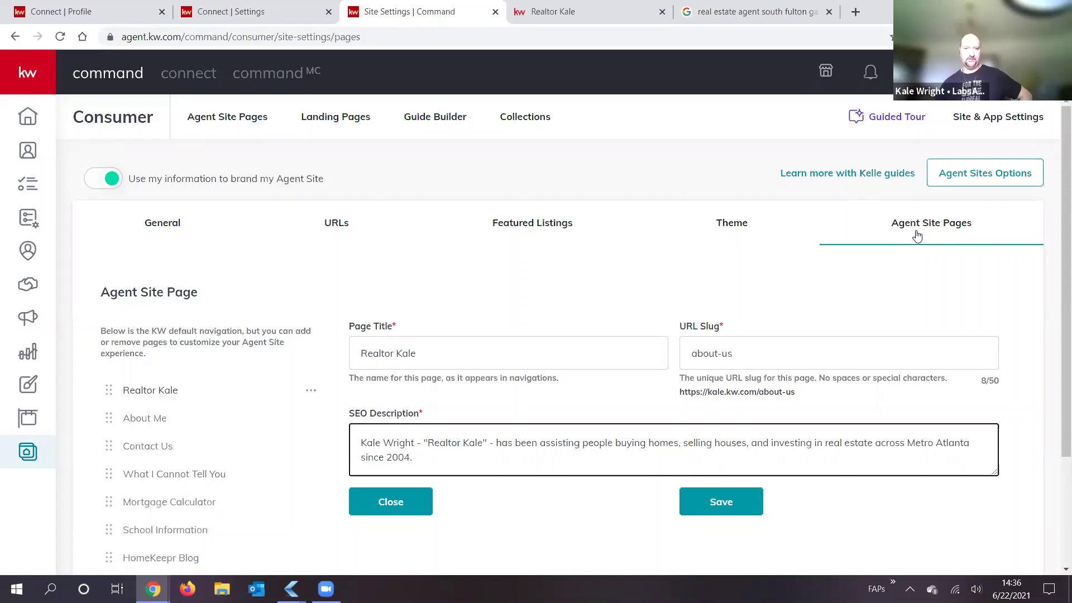
Step: Open Agent Sites Options to show the Before You Begin provider dialog
click(977, 178)
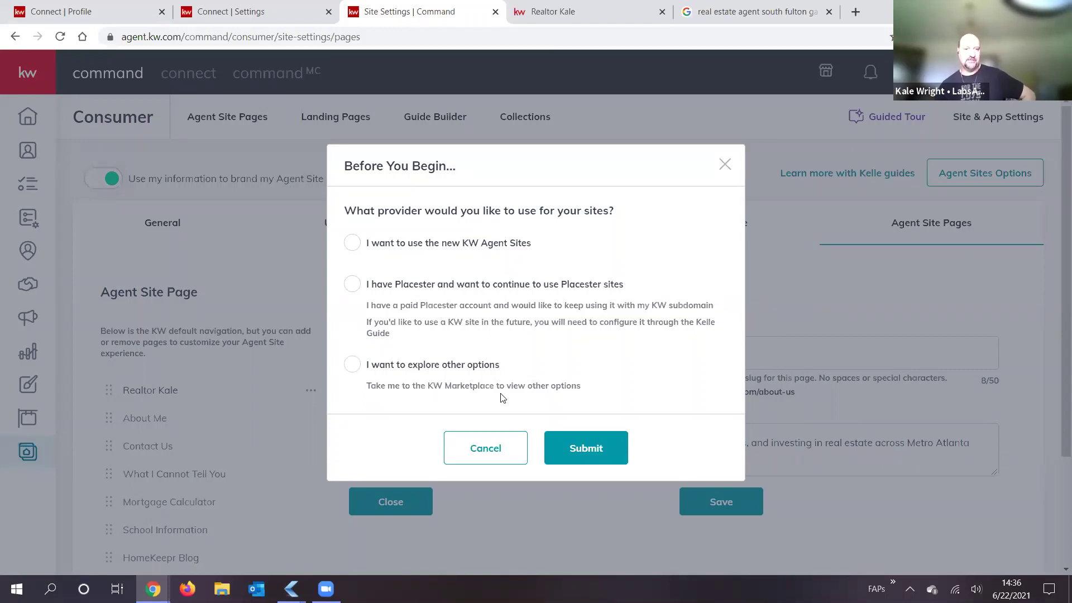
Step: Select 'I want to use the new KW Agent Sites' as the provider and submit
drag(433, 386, 491, 385)
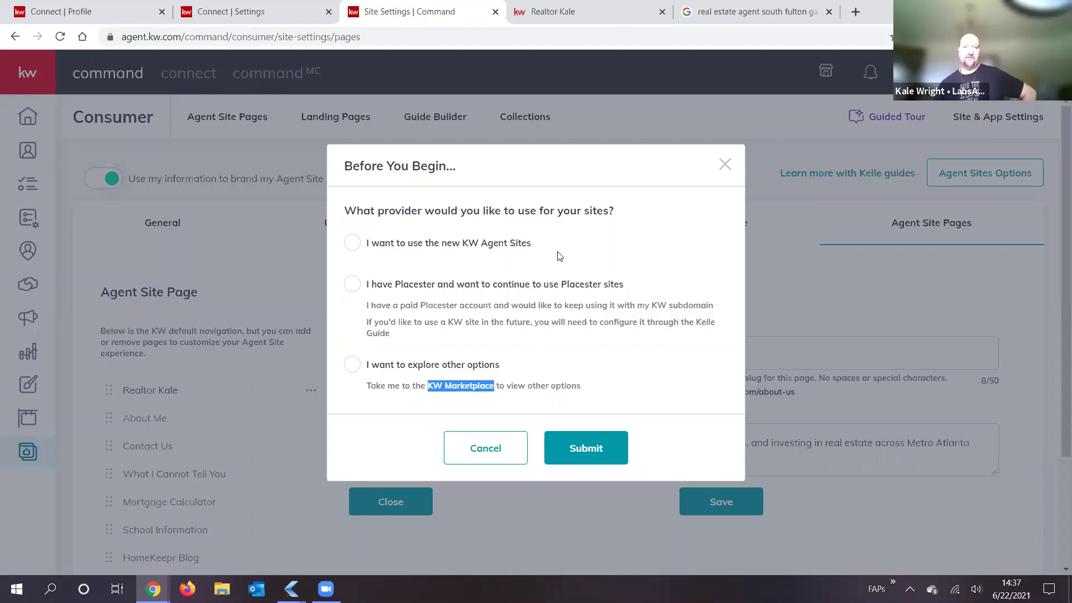
click(498, 250)
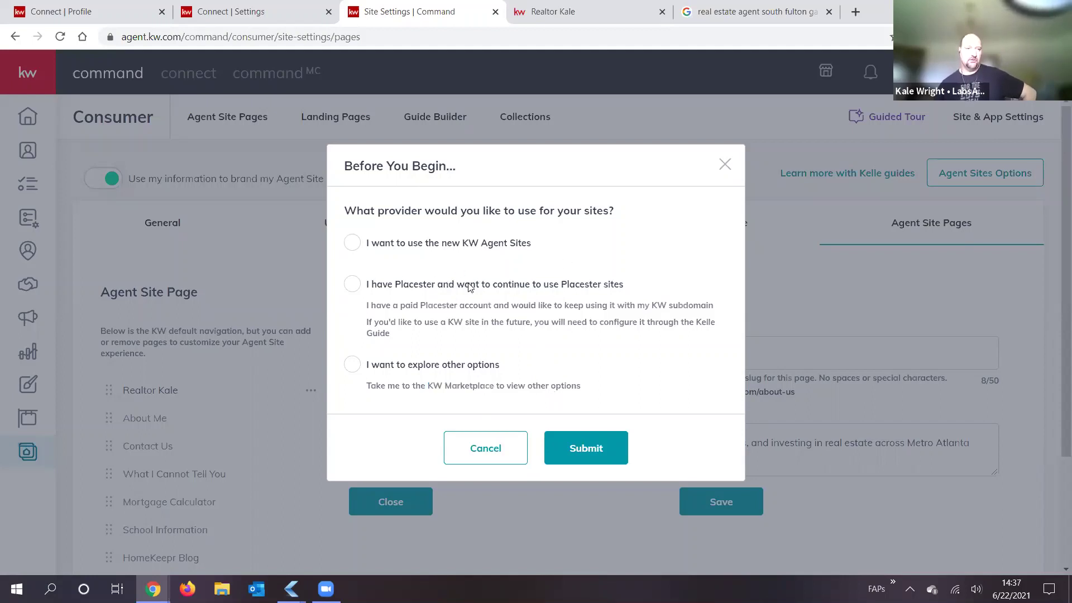
click(351, 243)
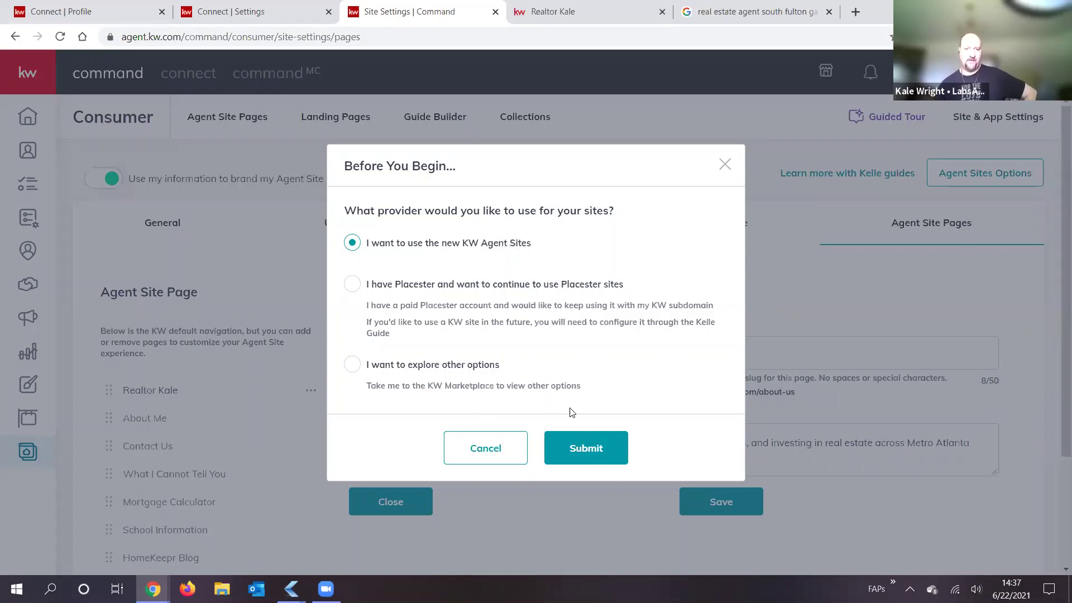
click(594, 453)
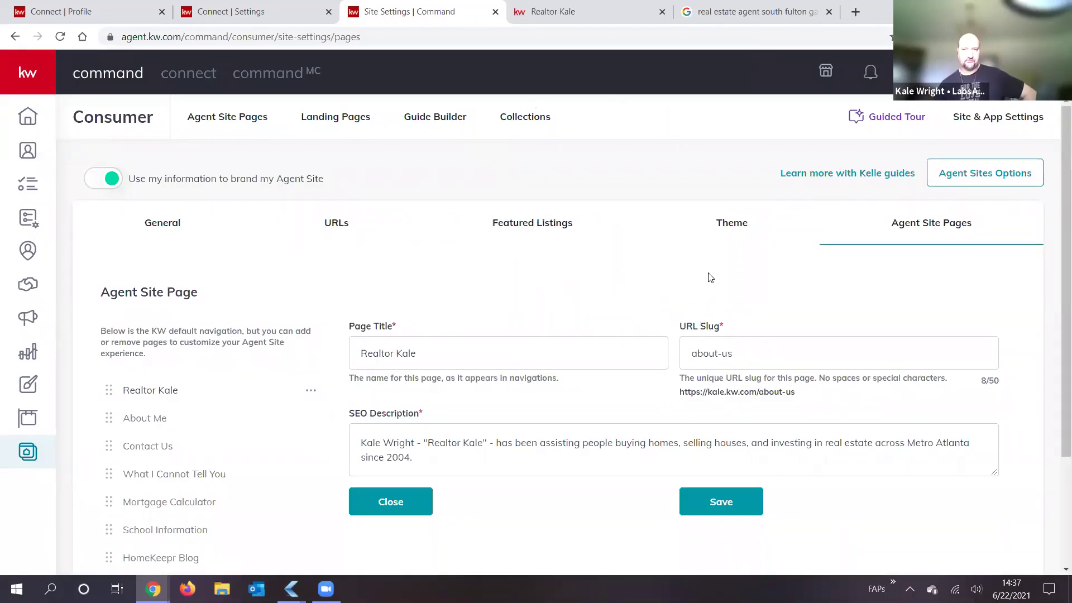
Step: Leave Site & App Settings without saving, go to the Home dashboard and open the account menu
click(1020, 120)
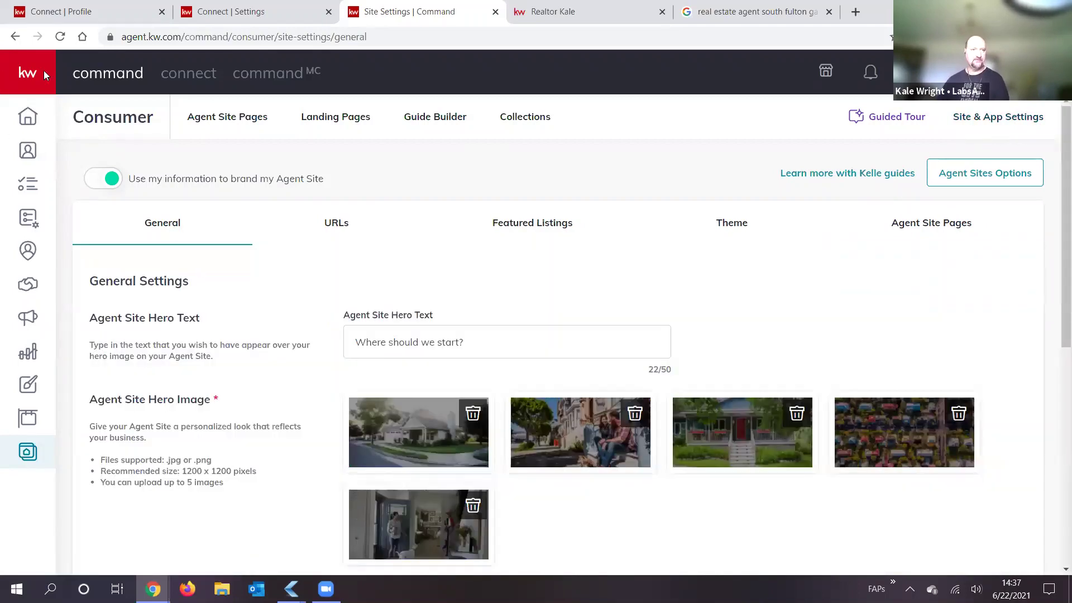
click(23, 73)
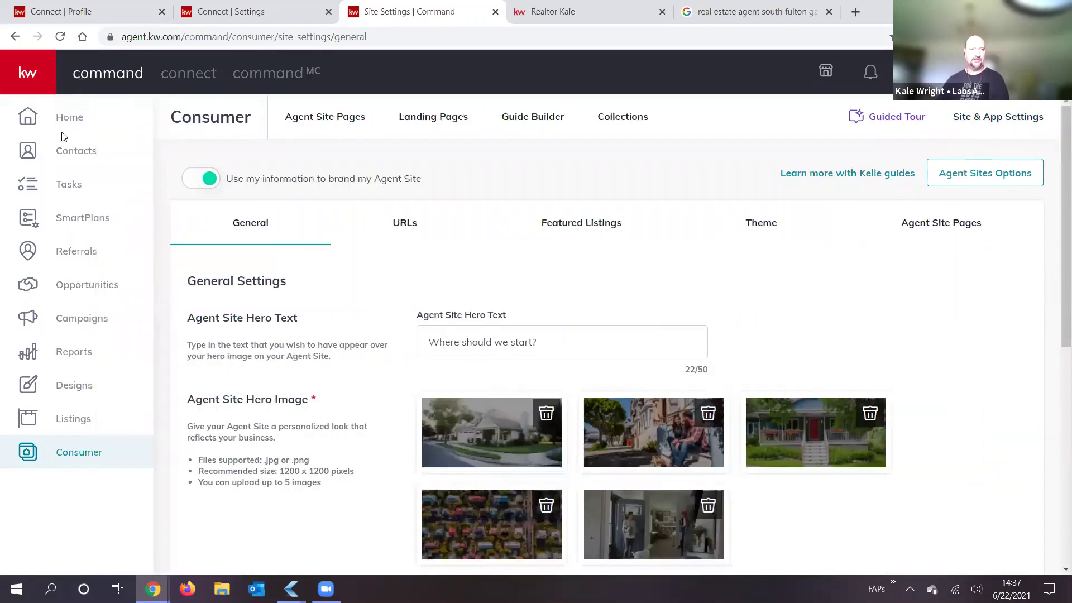
click(353, 117)
click(605, 116)
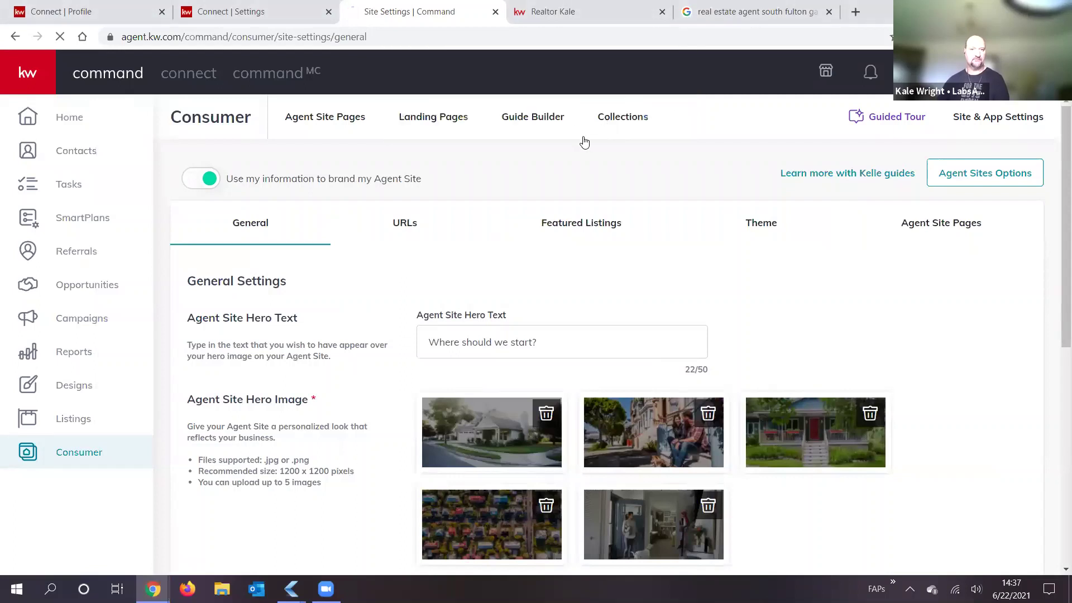
click(68, 119)
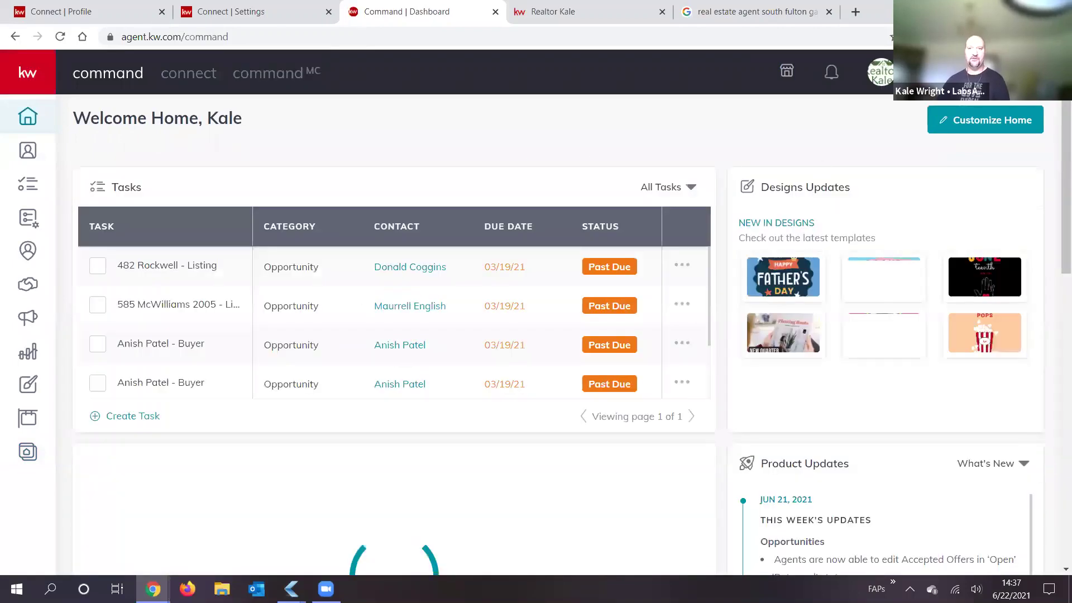
click(913, 75)
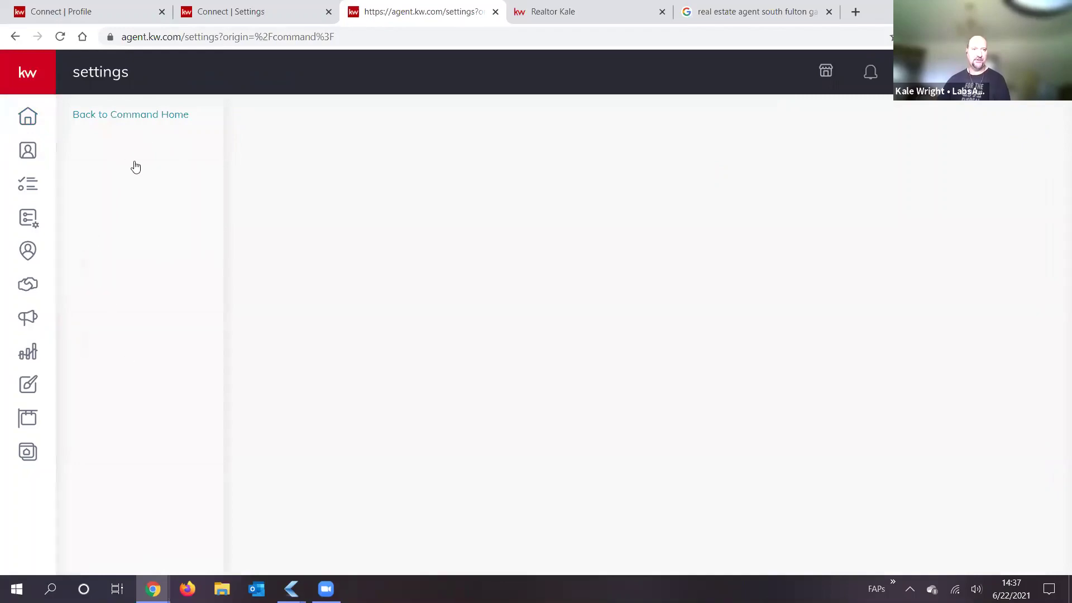
Step: Review the Marketing Profile under Connect Settings, then return to the Consumer agent site pages
click(119, 229)
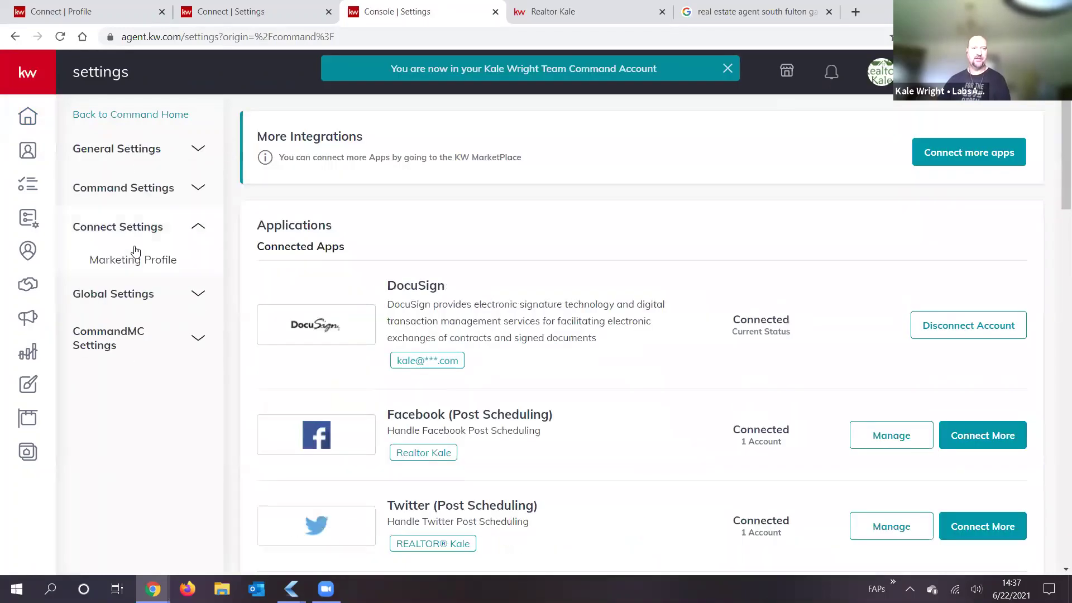
click(138, 262)
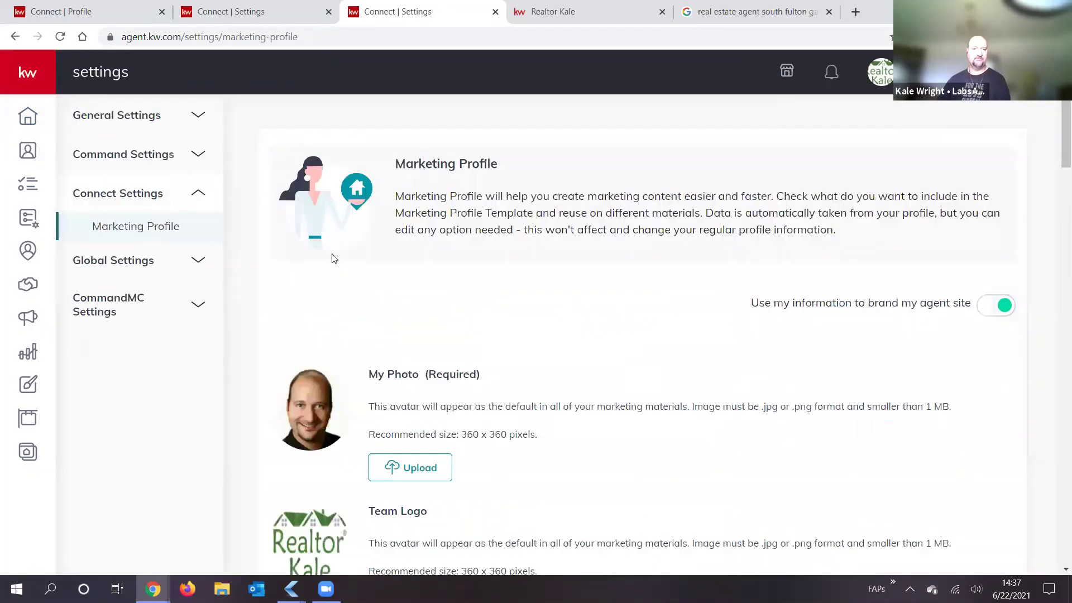
scroll(591, 383, down, 5)
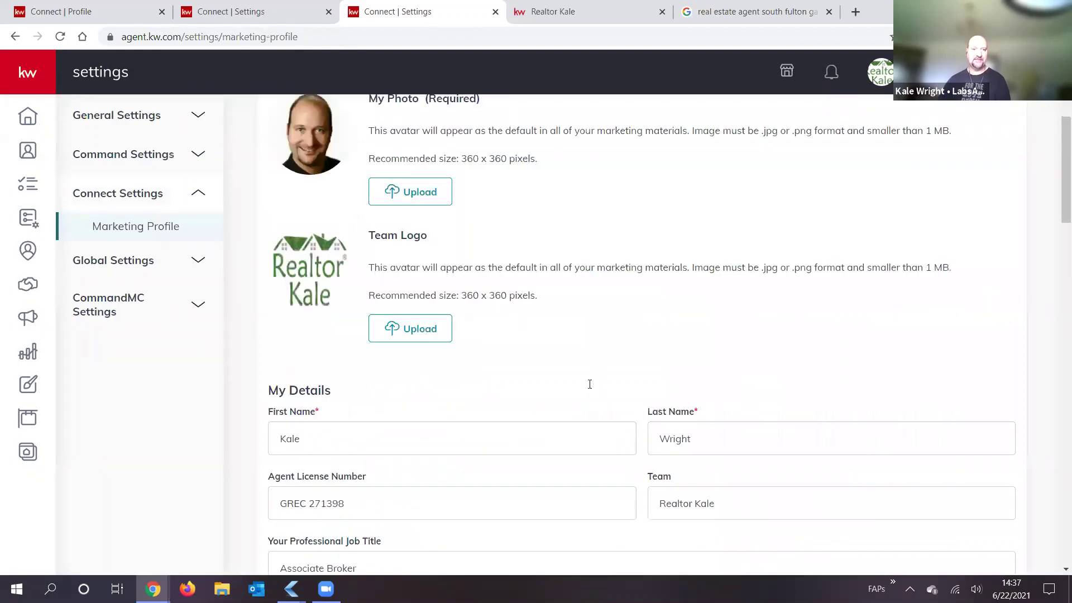
scroll(589, 382, down, 7)
scroll(582, 388, down, 6)
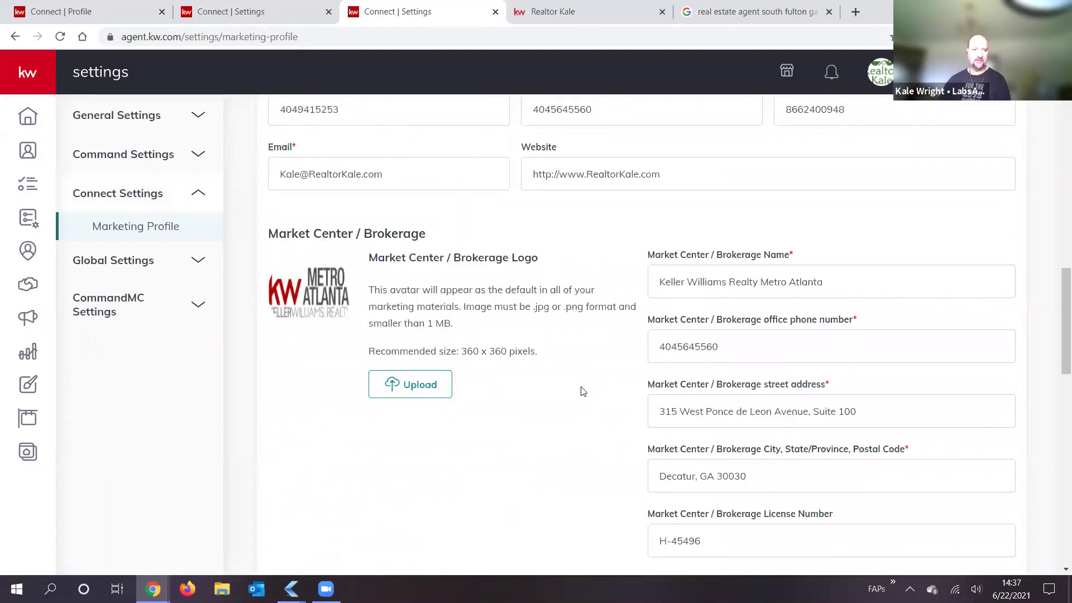
scroll(581, 397, down, 3)
scroll(581, 398, down, 1)
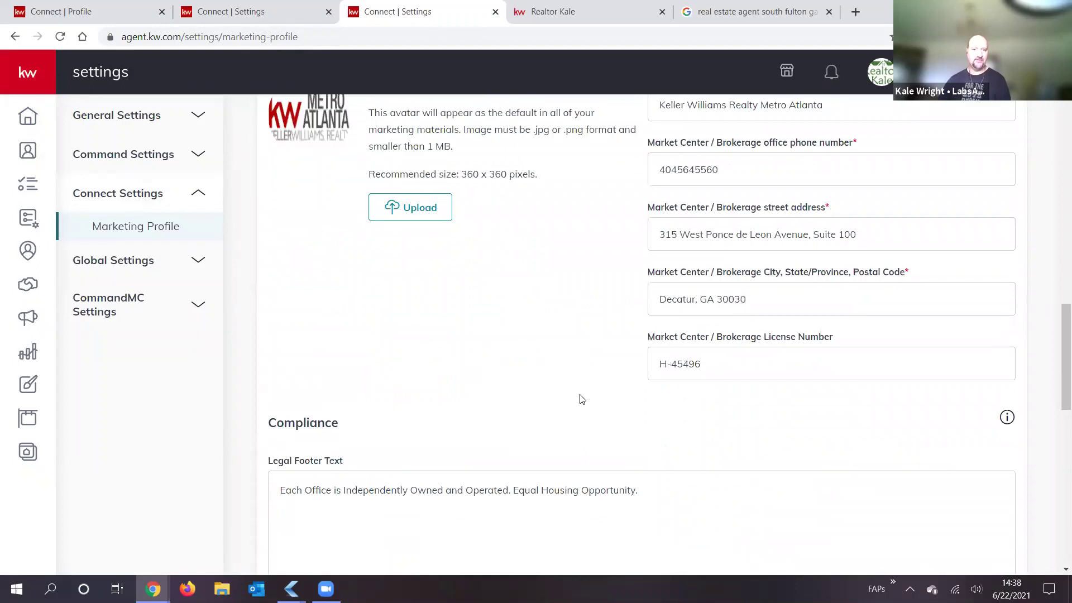
scroll(563, 357, down, 3)
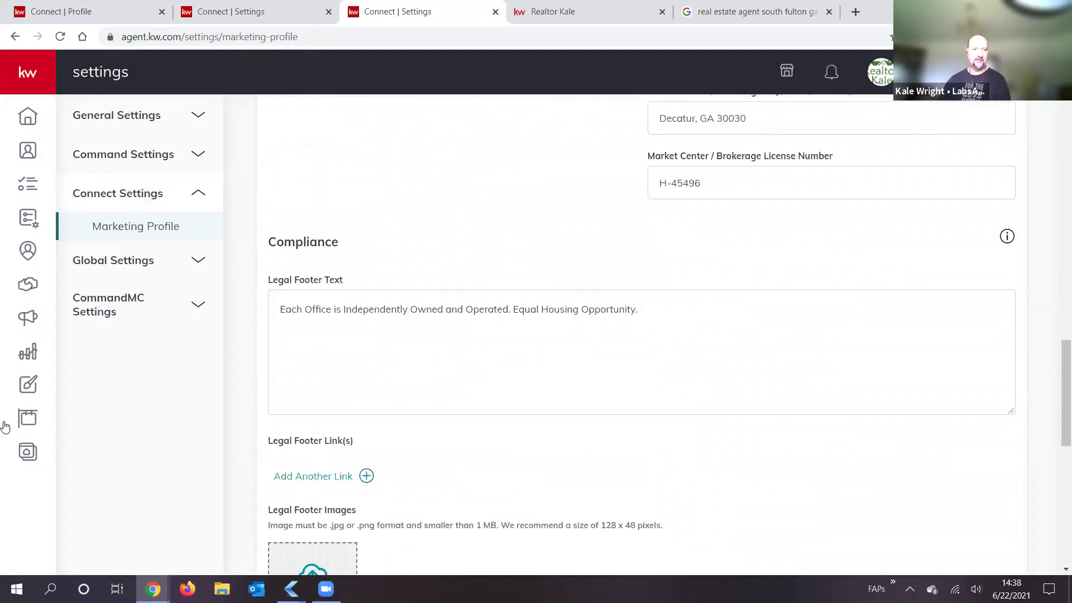
click(30, 453)
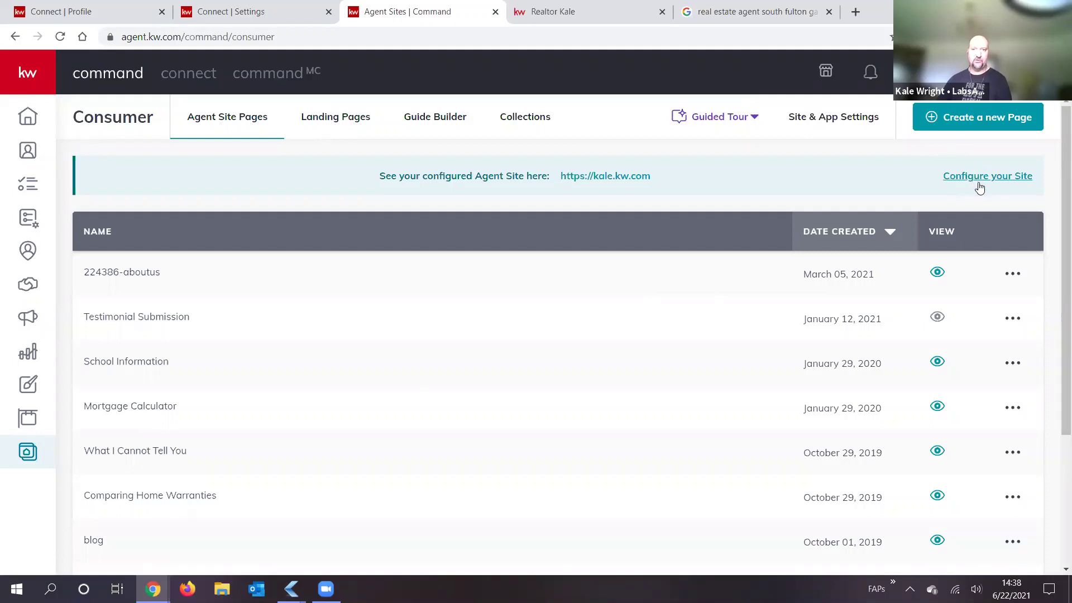
Step: Reconfirm the new KW Agent Sites as the site provider from Configure your Site
click(1007, 180)
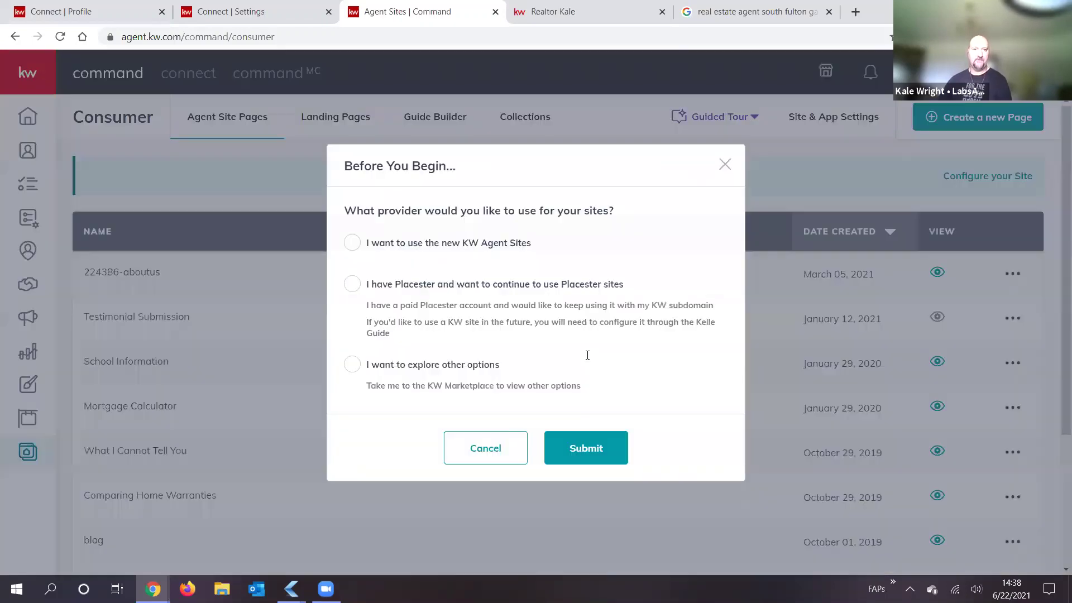
click(352, 242)
click(584, 447)
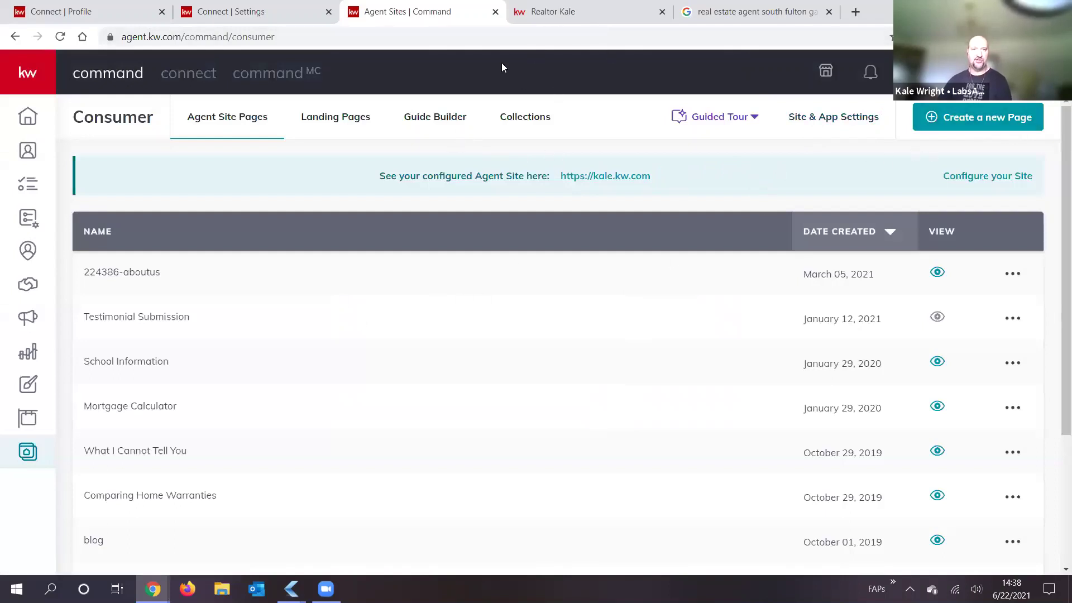
Step: Check the other open tabs, then reopen the Consumer section from the Home dashboard
key(ctrl+shift+Tab)
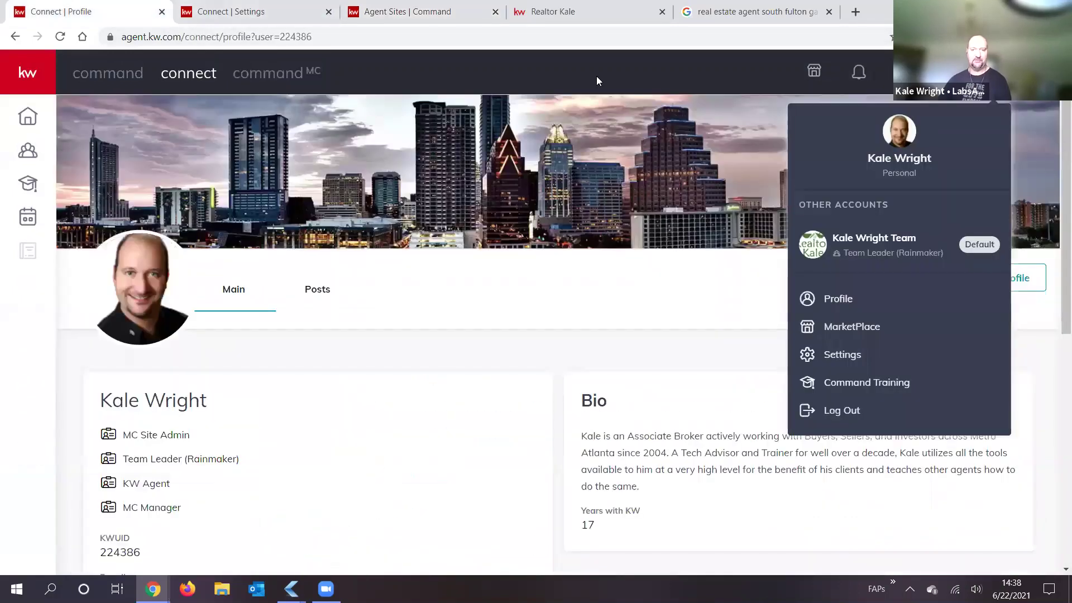
key(ctrl+Tab)
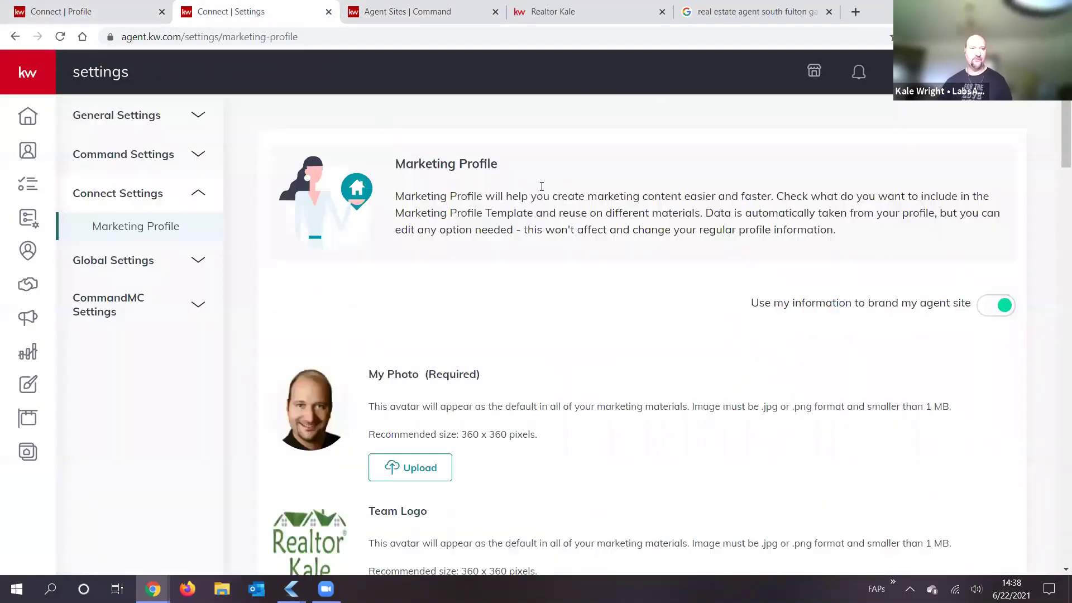
key(ctrl+Tab)
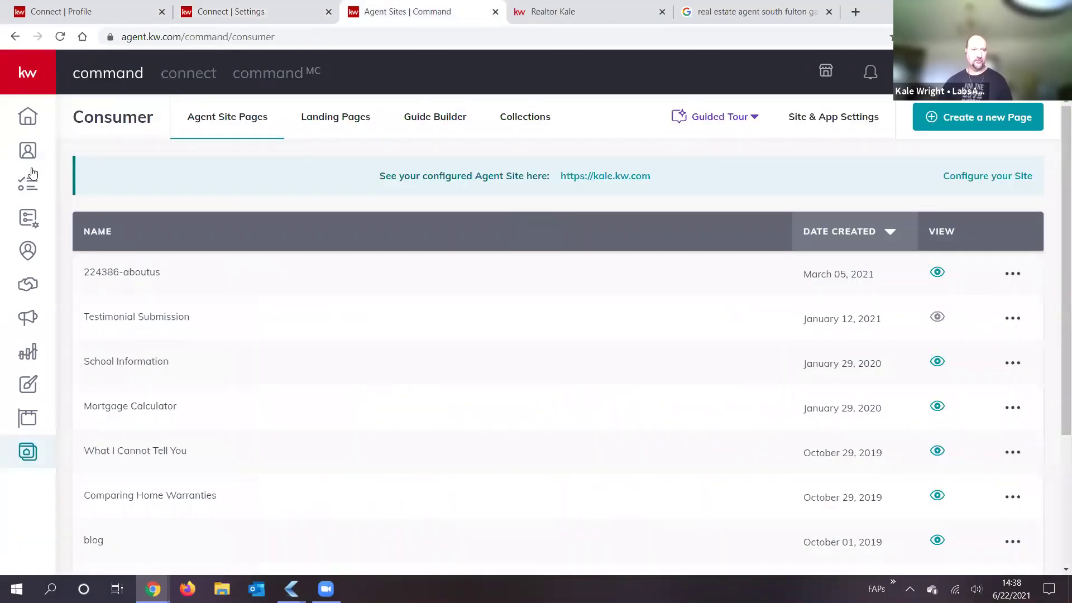
key(ctrl+1)
click(26, 76)
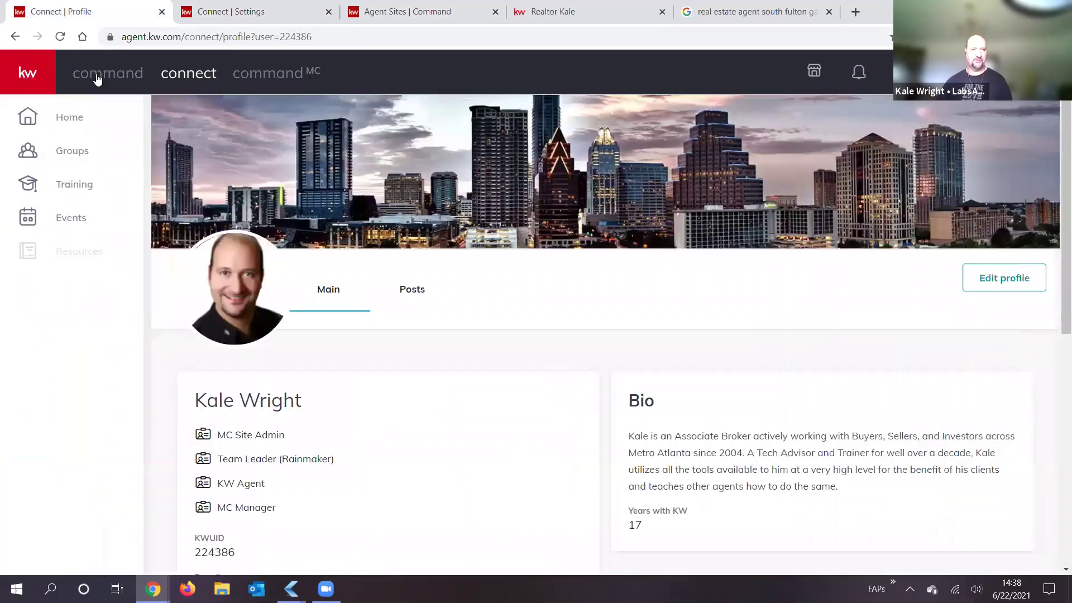
click(76, 118)
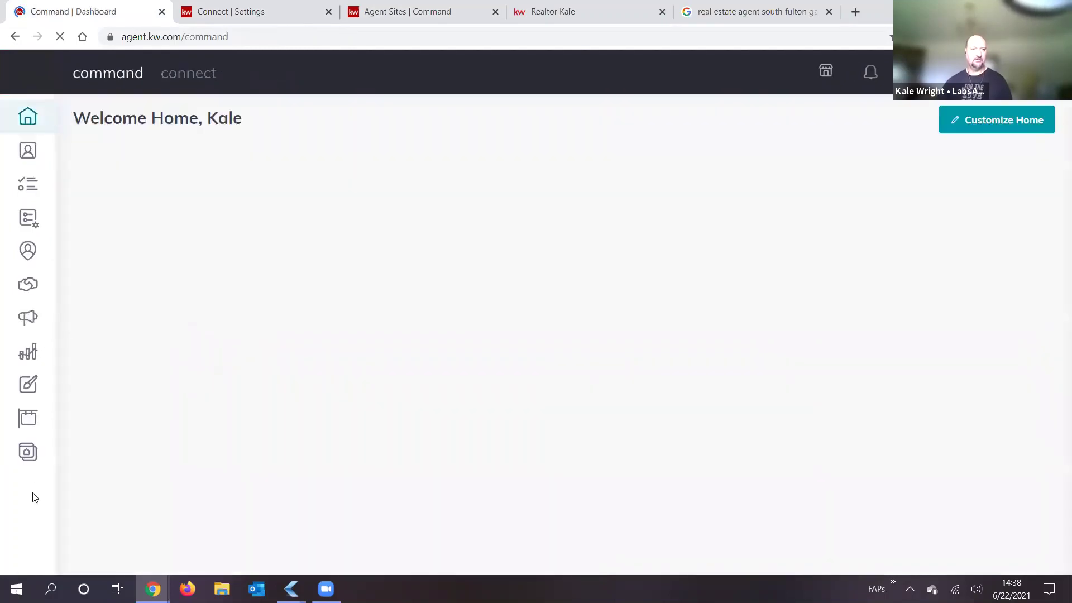
click(23, 457)
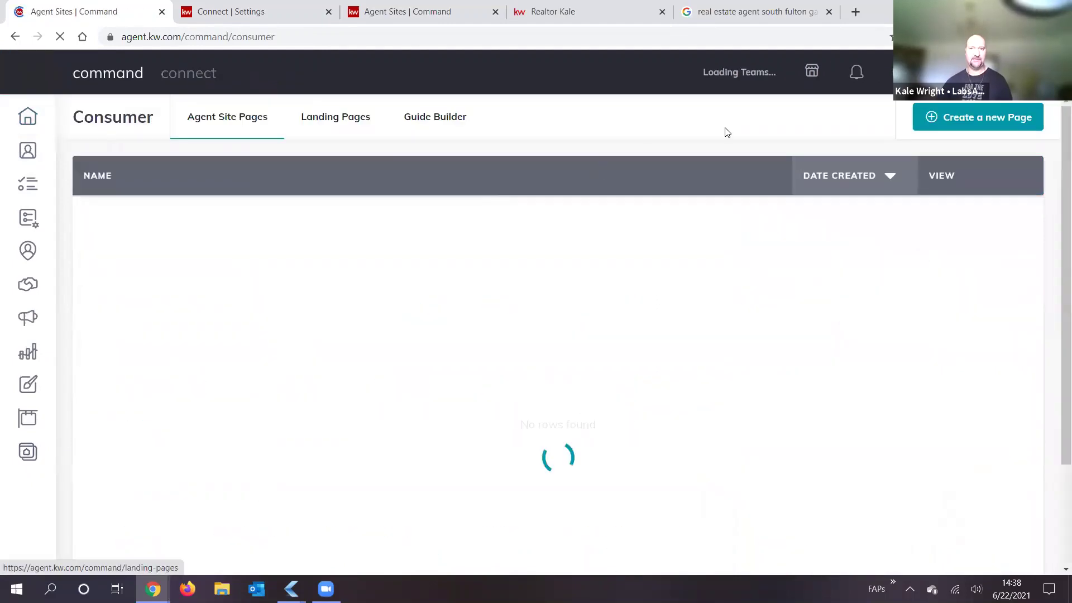
Step: Load the Agent Site Pages navigation list after briefly checking the live agent site
click(854, 120)
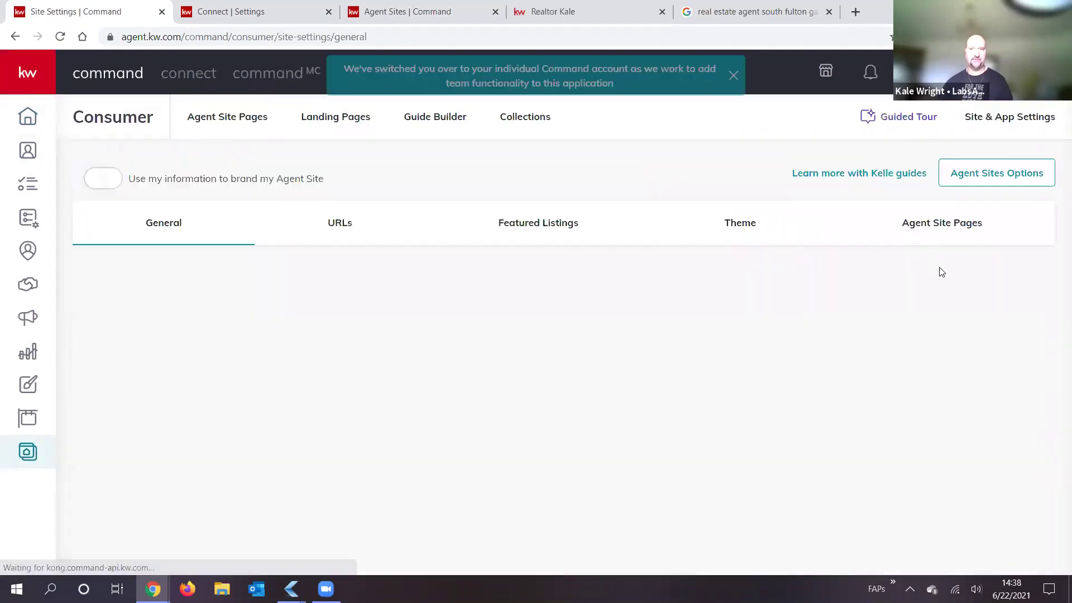
click(937, 224)
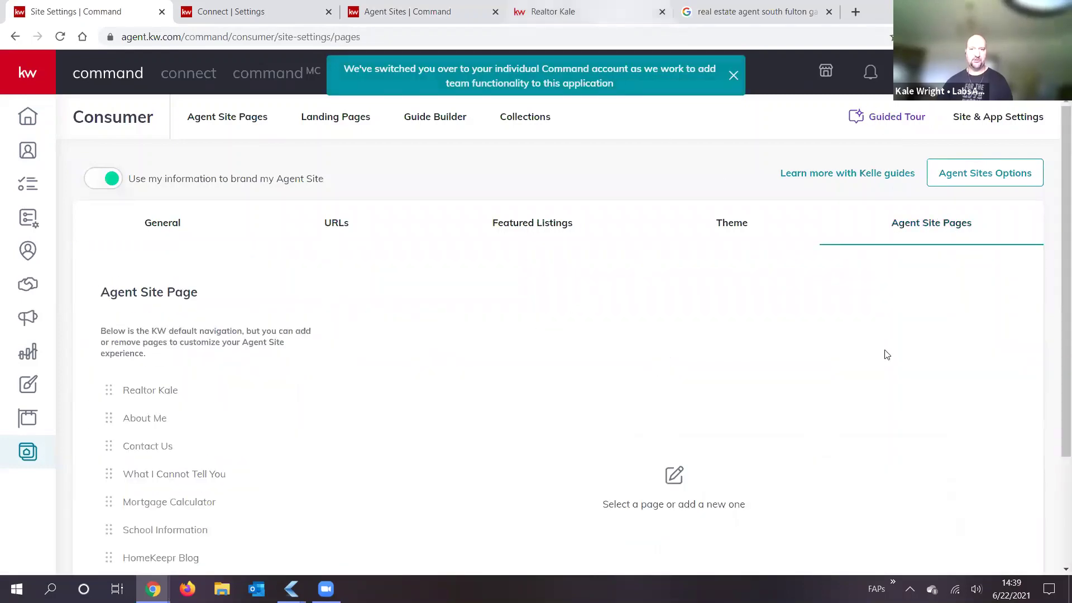
click(580, 12)
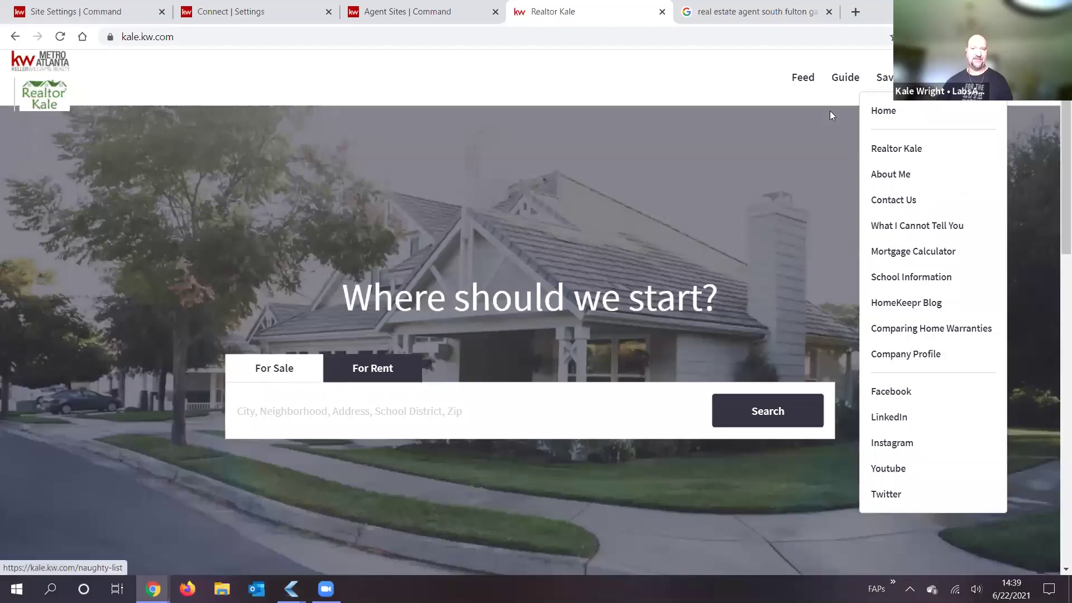
key(ctrl+shift+Tab)
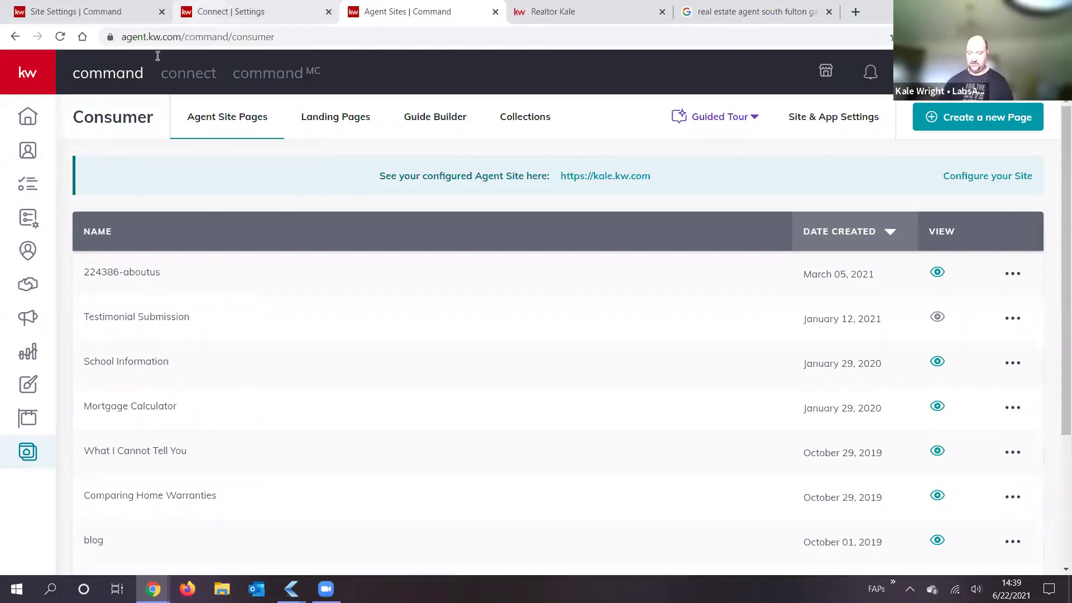
key(ctrl+1)
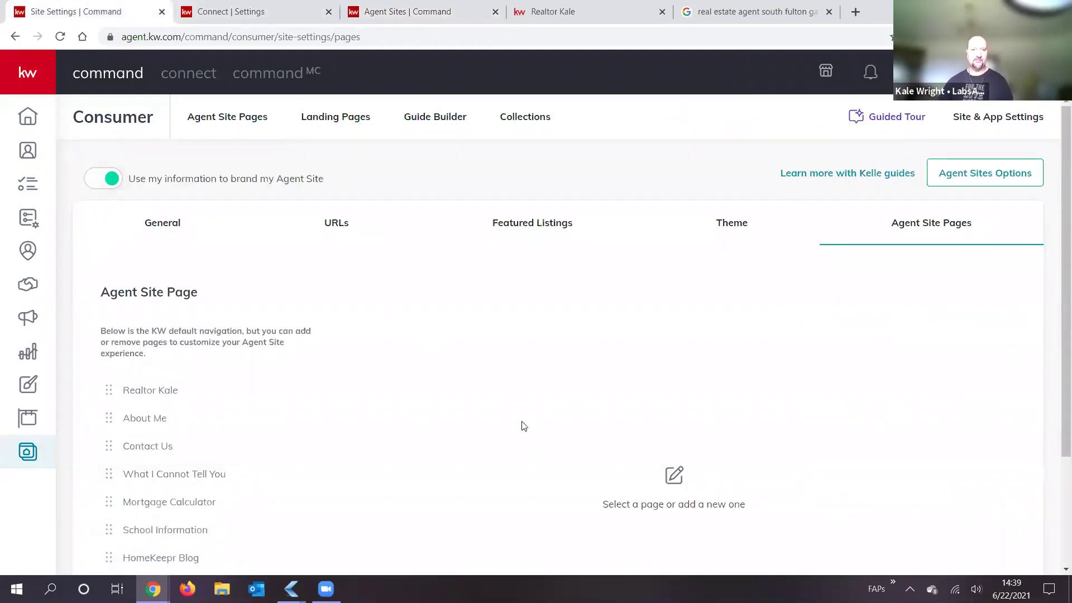
Step: Start adding a page, note the Testimonial Submission creation date, then cancel
scroll(335, 314, down, 3)
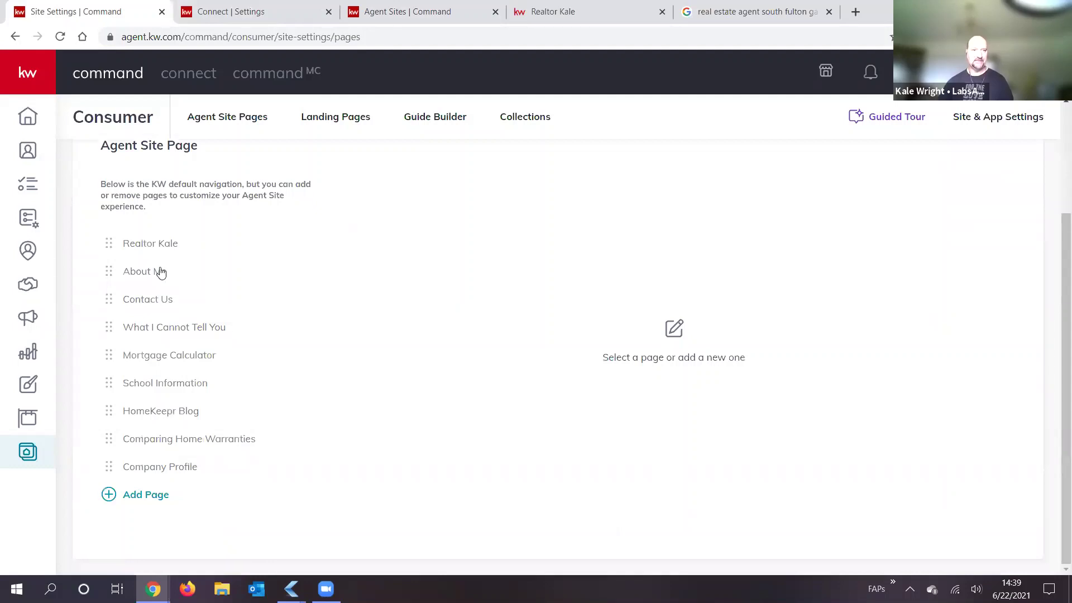
click(143, 494)
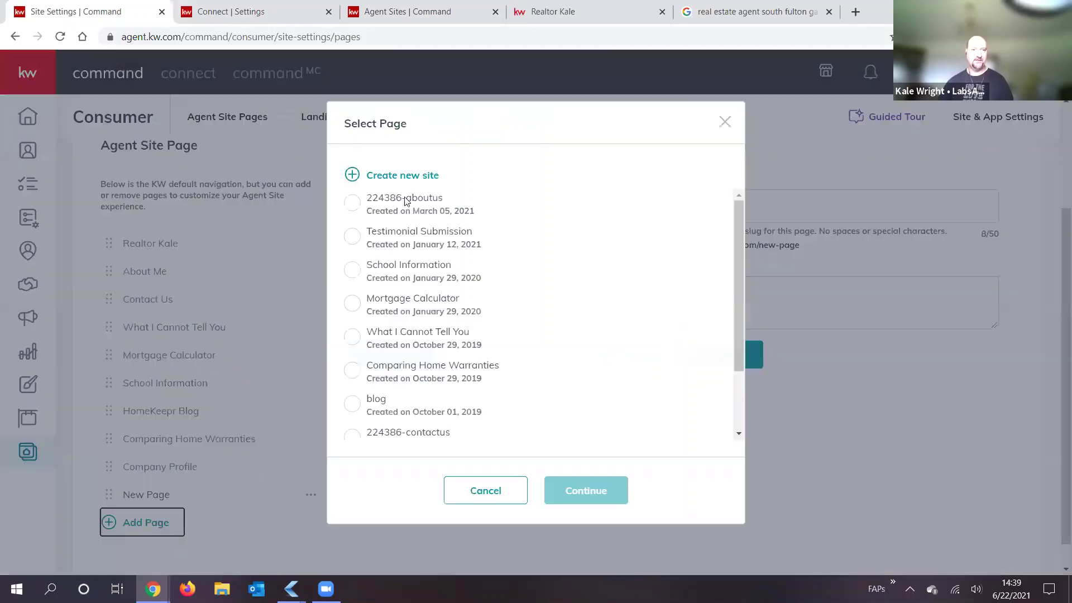
scroll(407, 269, down, 2)
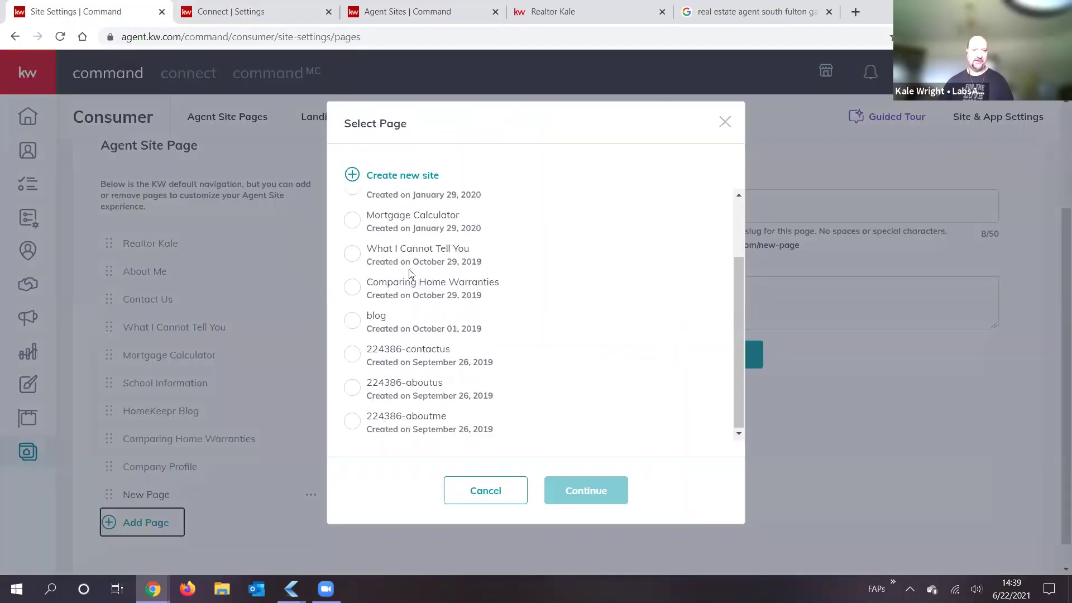
scroll(389, 357, up, 2)
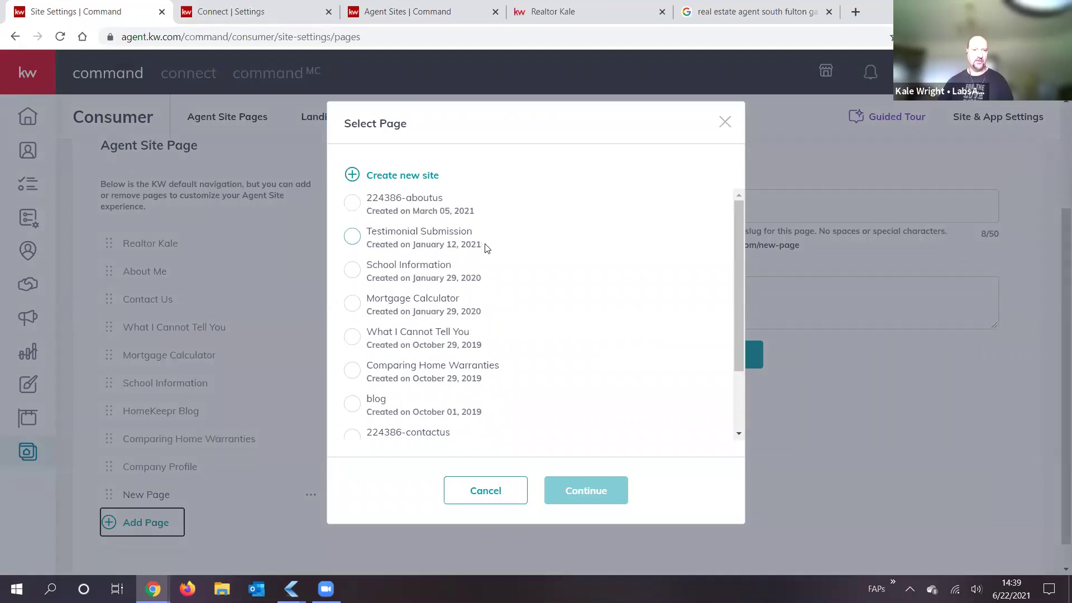
drag(482, 246, 437, 249)
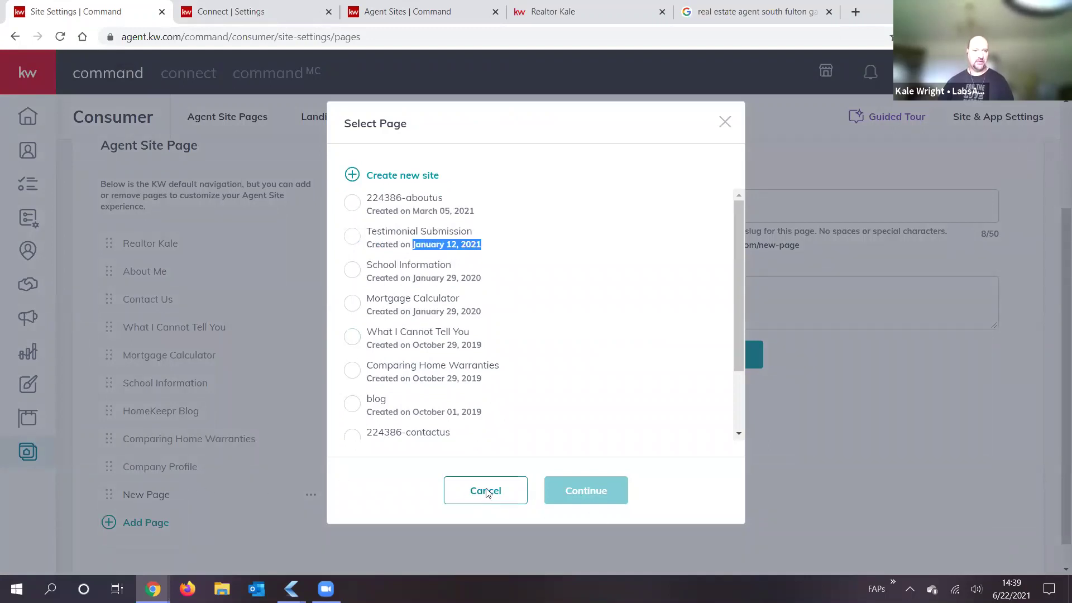
click(170, 469)
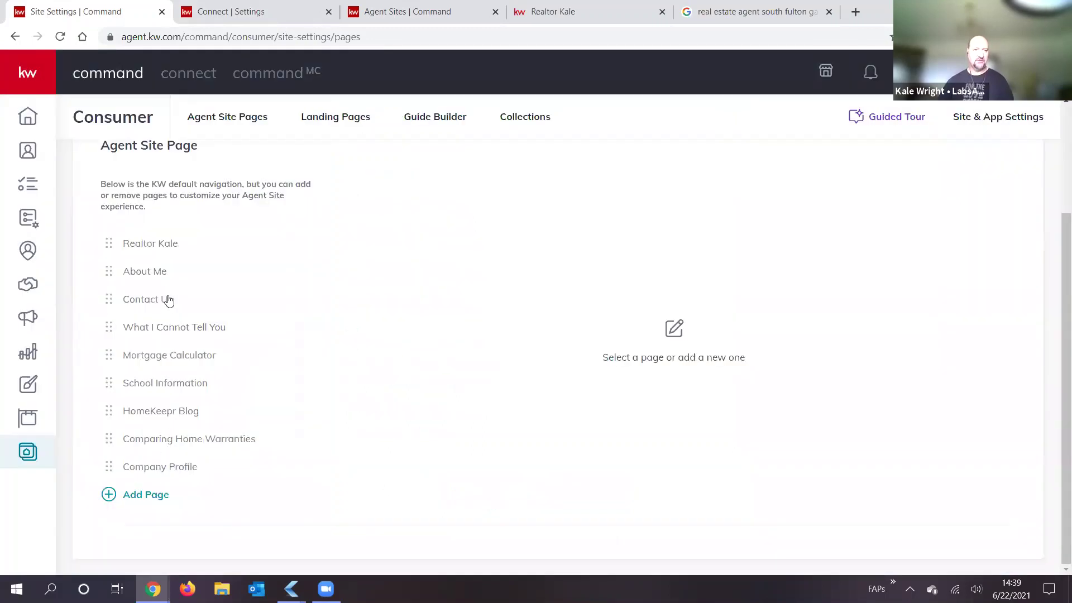
Step: Open the School Information page and review its 'schools' slug and SEO description
click(170, 387)
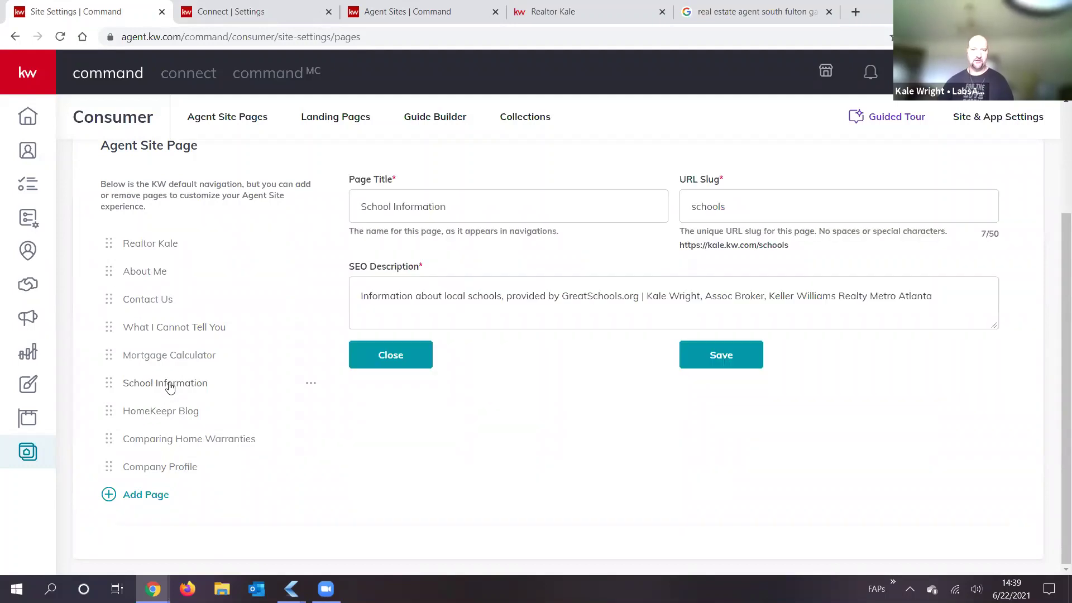
scroll(240, 385, up, 2)
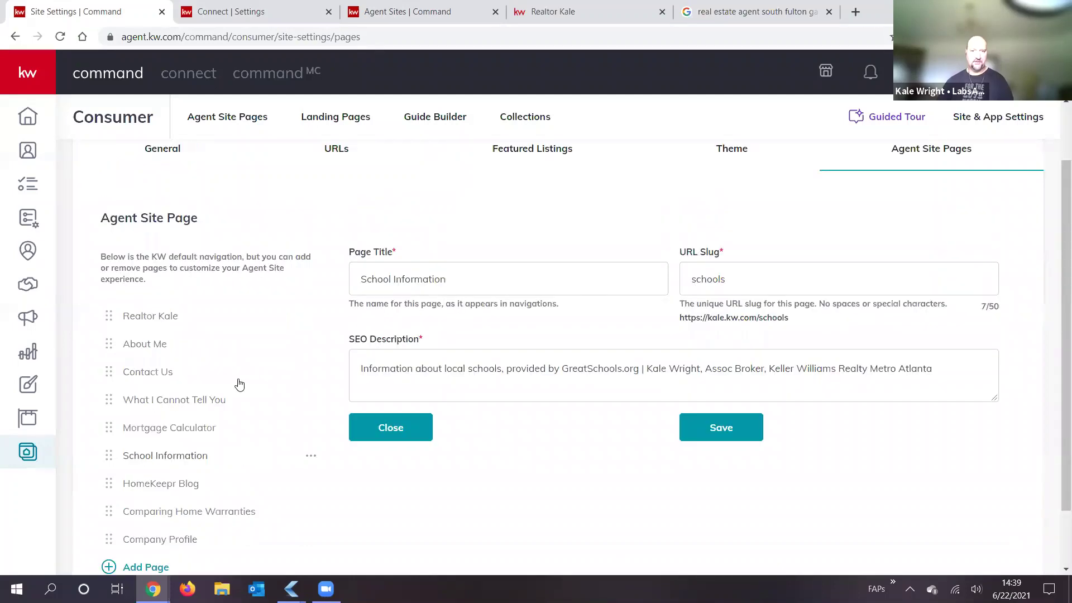
scroll(242, 385, down, 1)
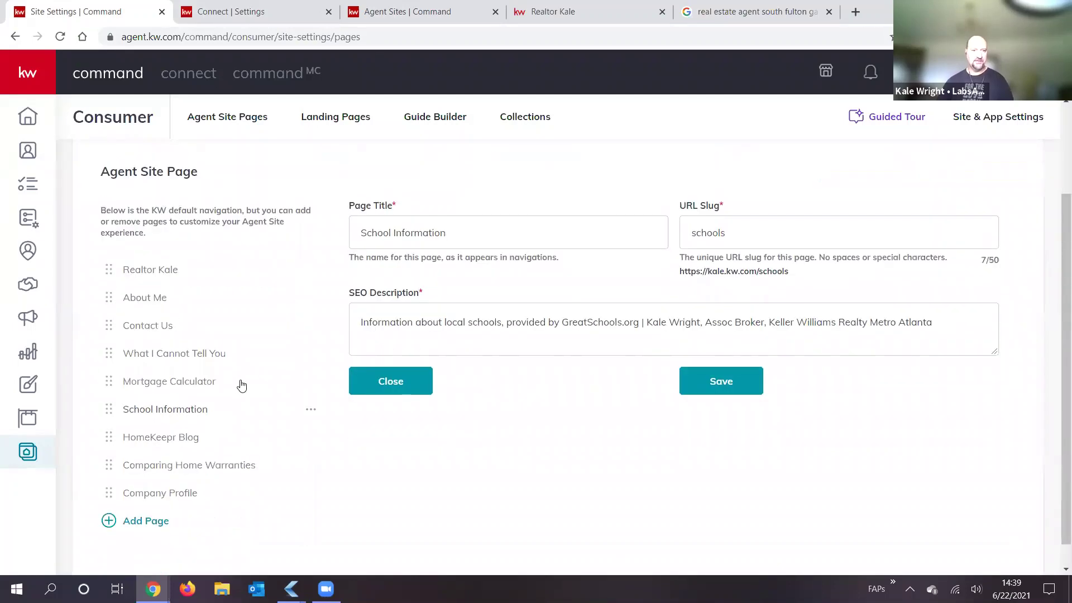
scroll(242, 375, down, 1)
scroll(249, 351, up, 3)
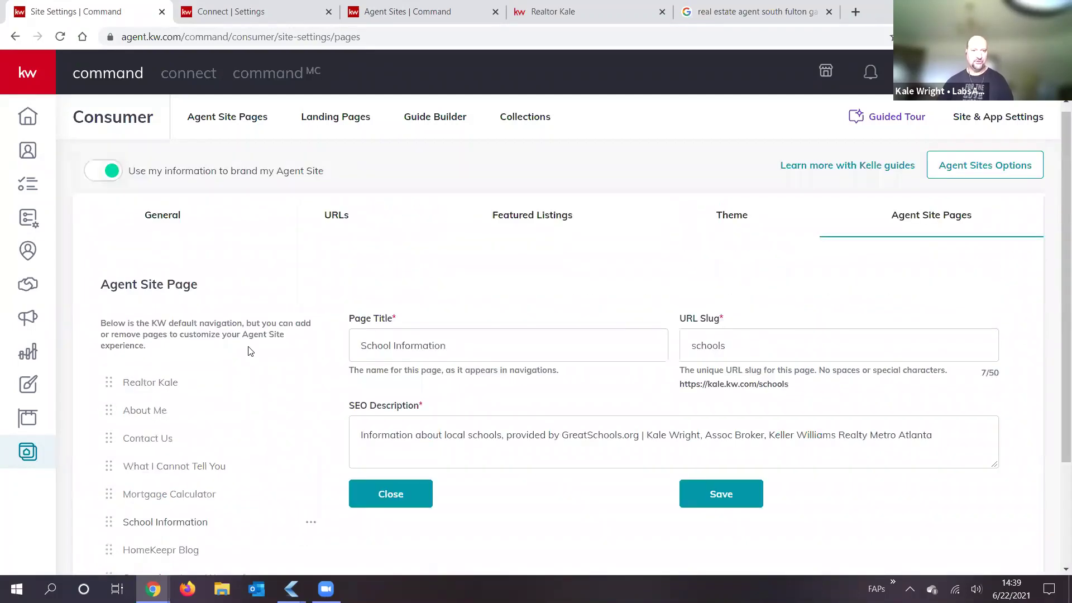
scroll(249, 378, down, 1)
scroll(259, 371, down, 1)
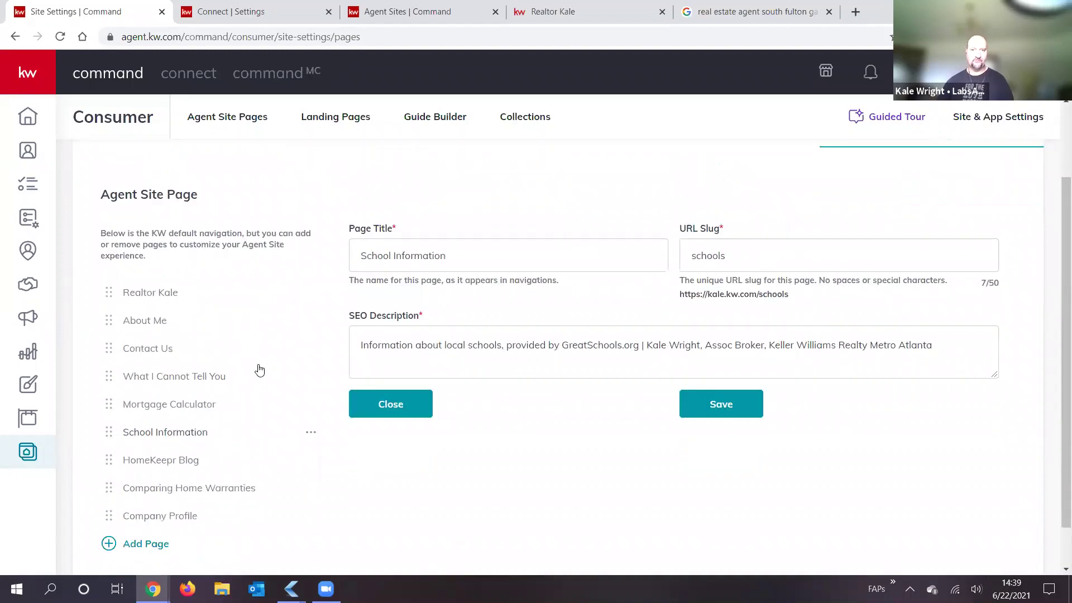
scroll(813, 192, down, 1)
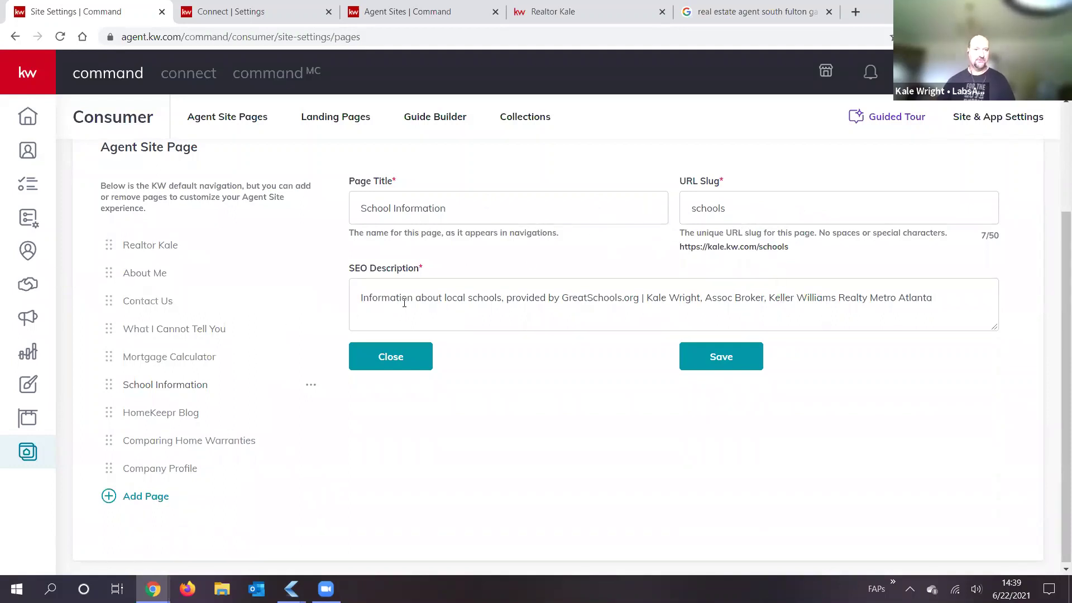
click(447, 303)
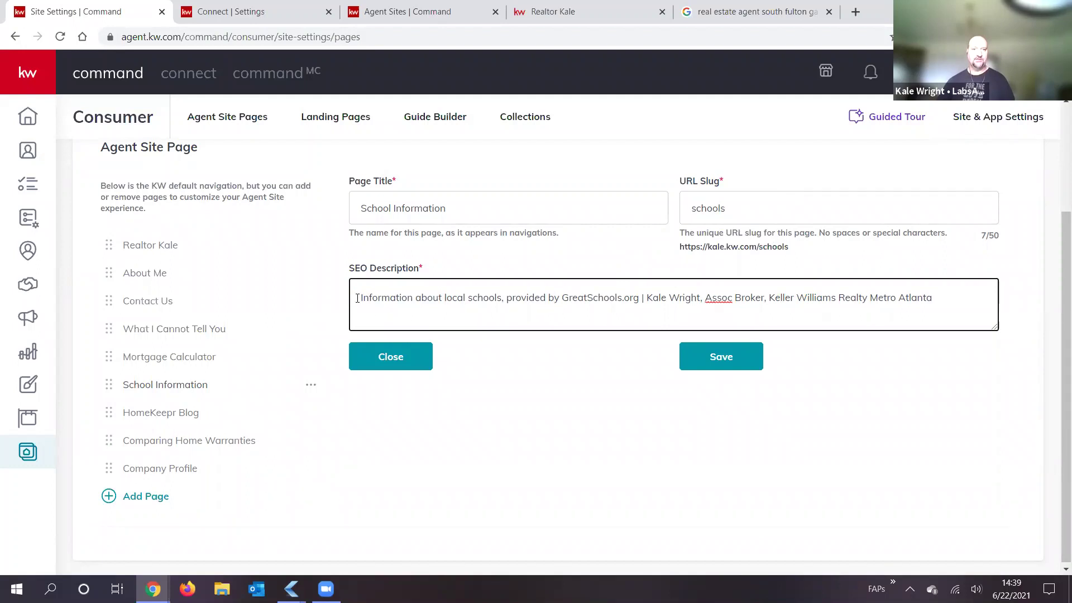
drag(360, 297, 535, 298)
drag(714, 299, 960, 308)
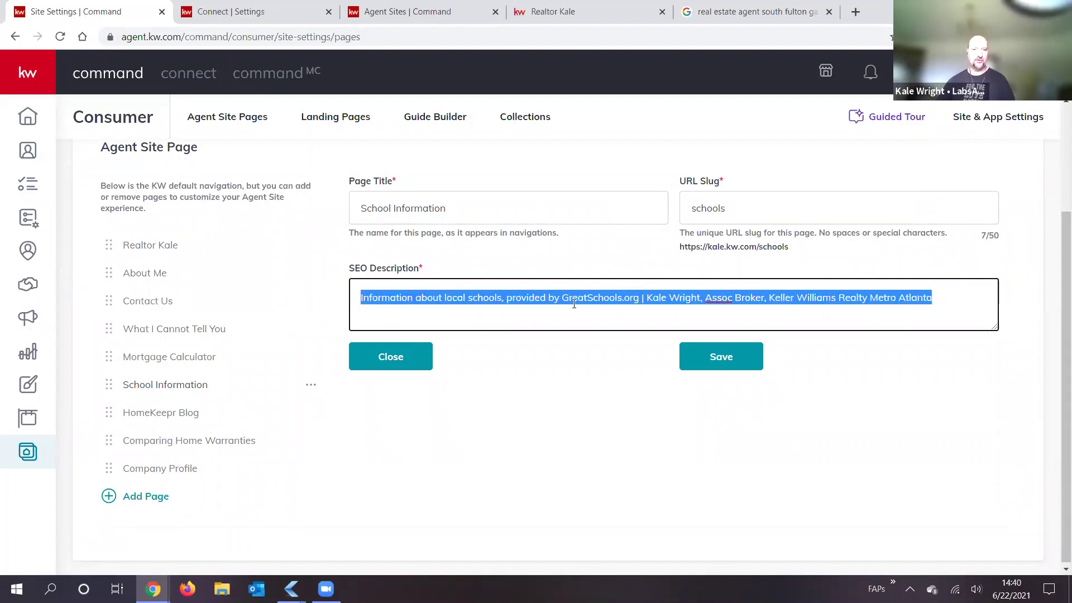
click(545, 297)
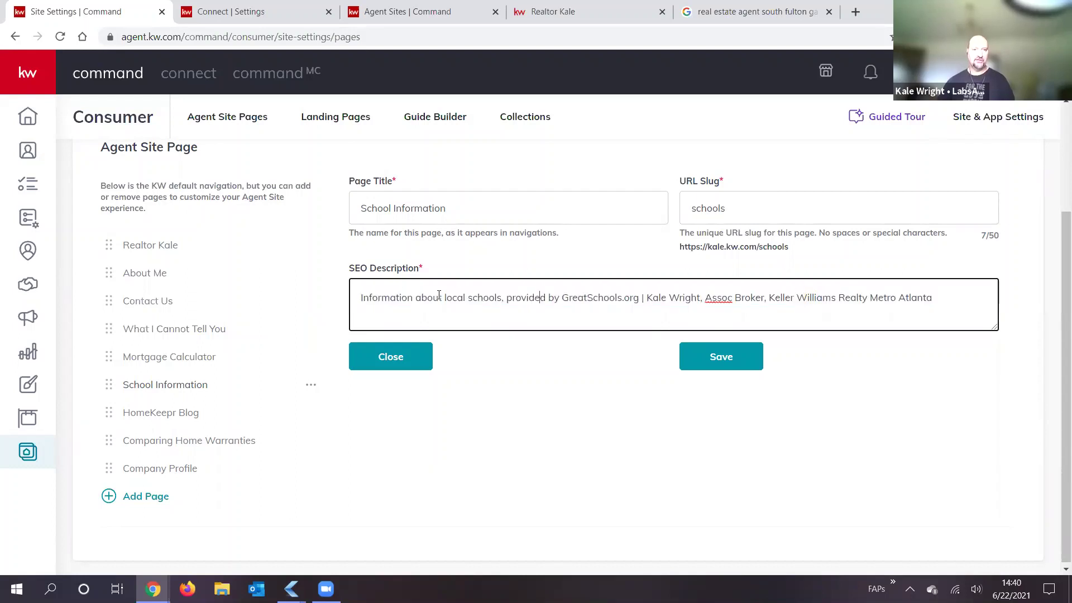
drag(361, 298, 640, 307)
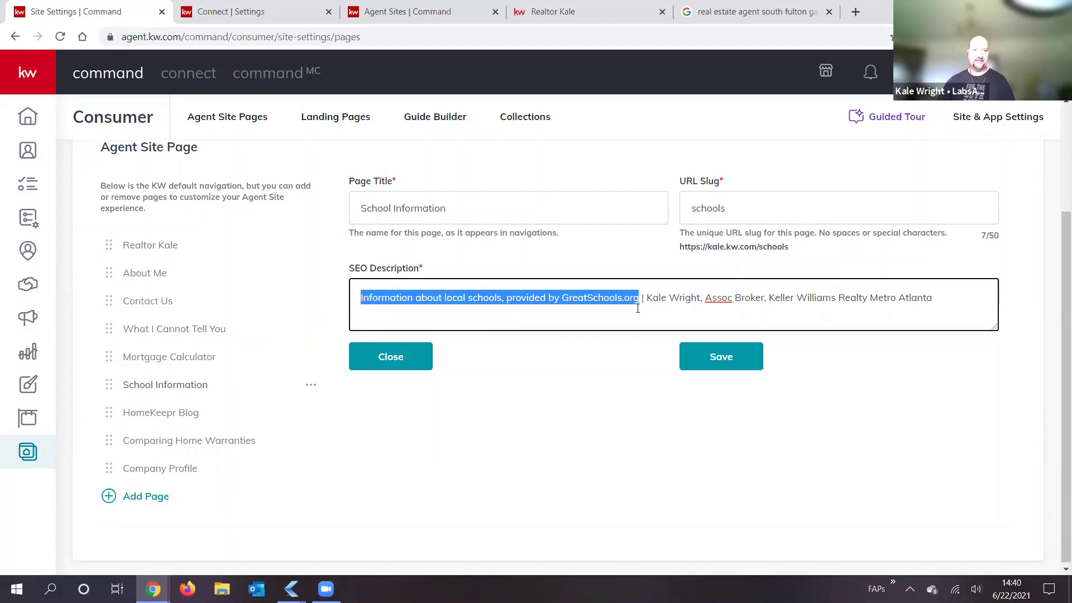
drag(637, 308, 643, 299)
click(643, 298)
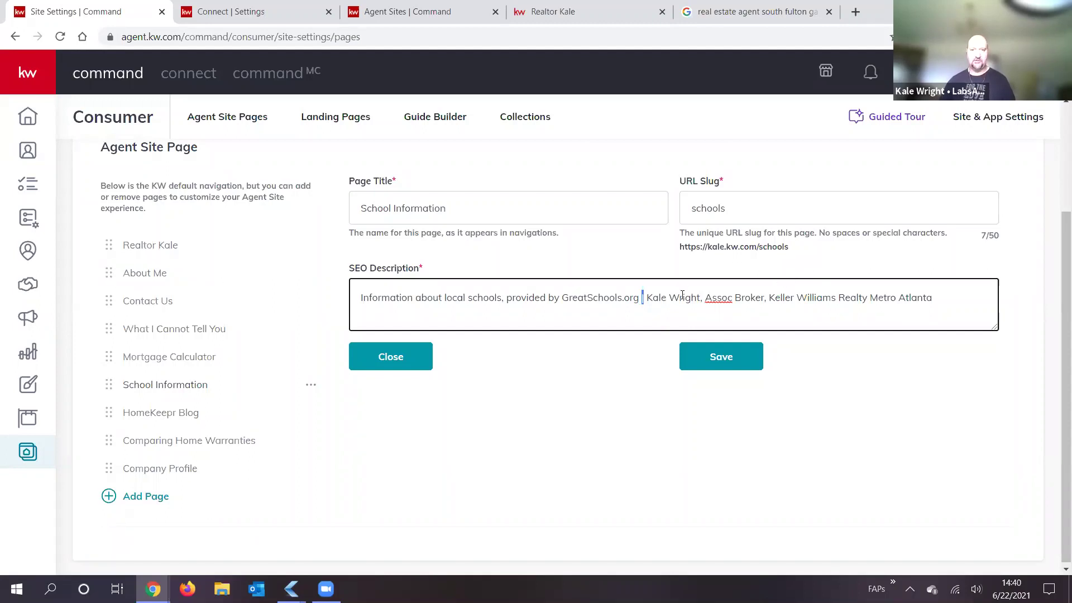
drag(652, 297, 948, 299)
click(947, 299)
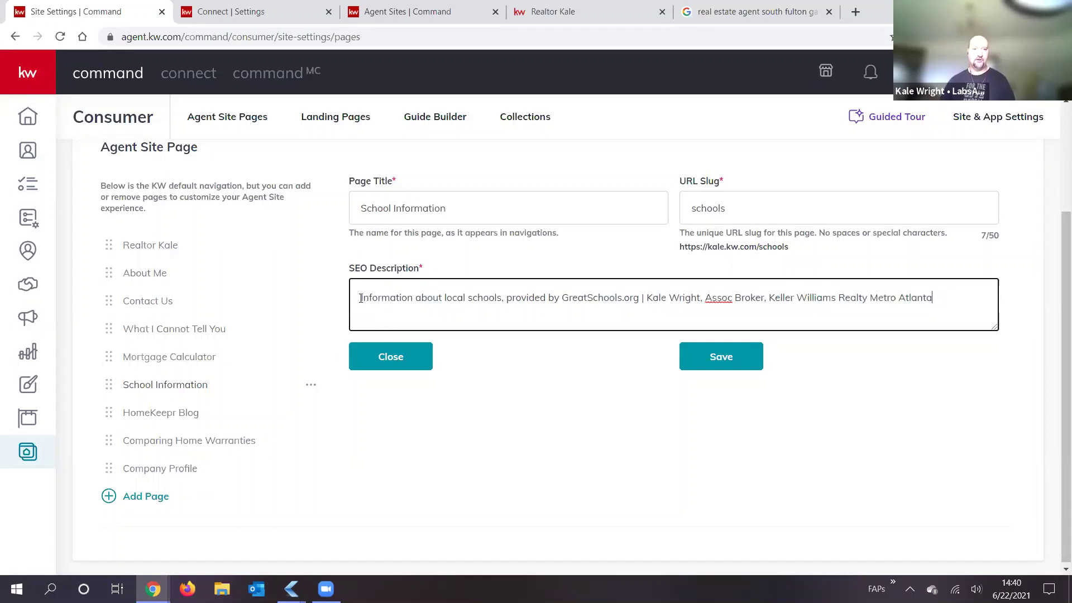
drag(360, 298, 992, 315)
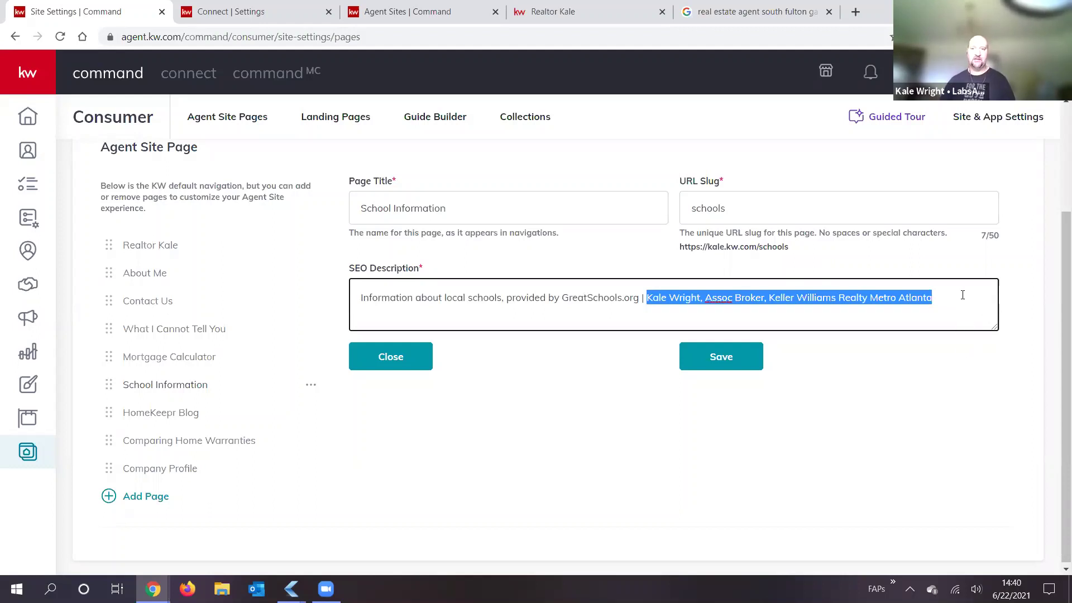
click(918, 295)
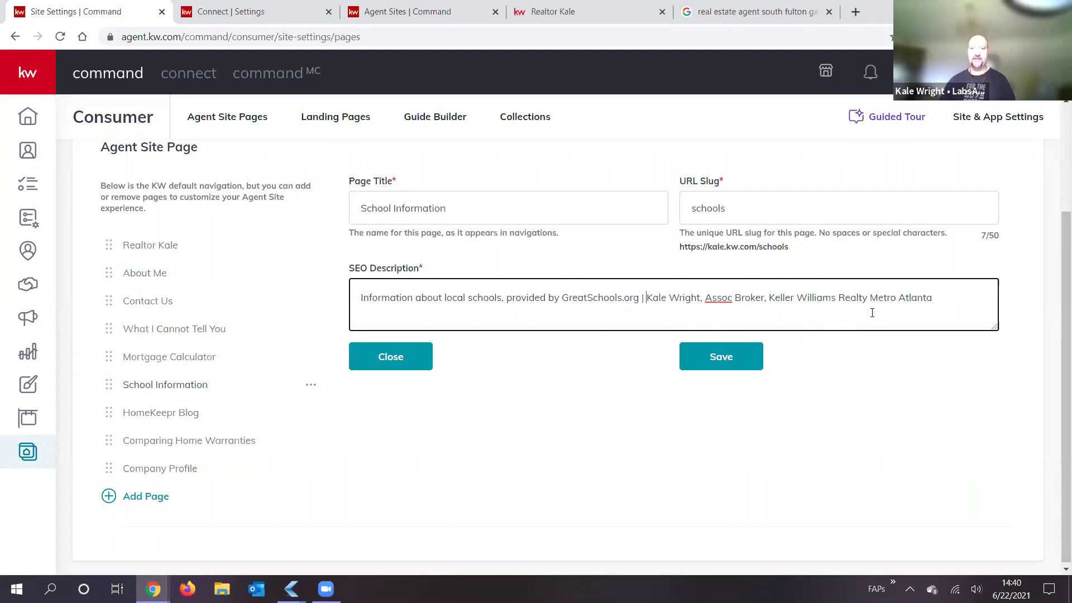
shift+click(946, 306)
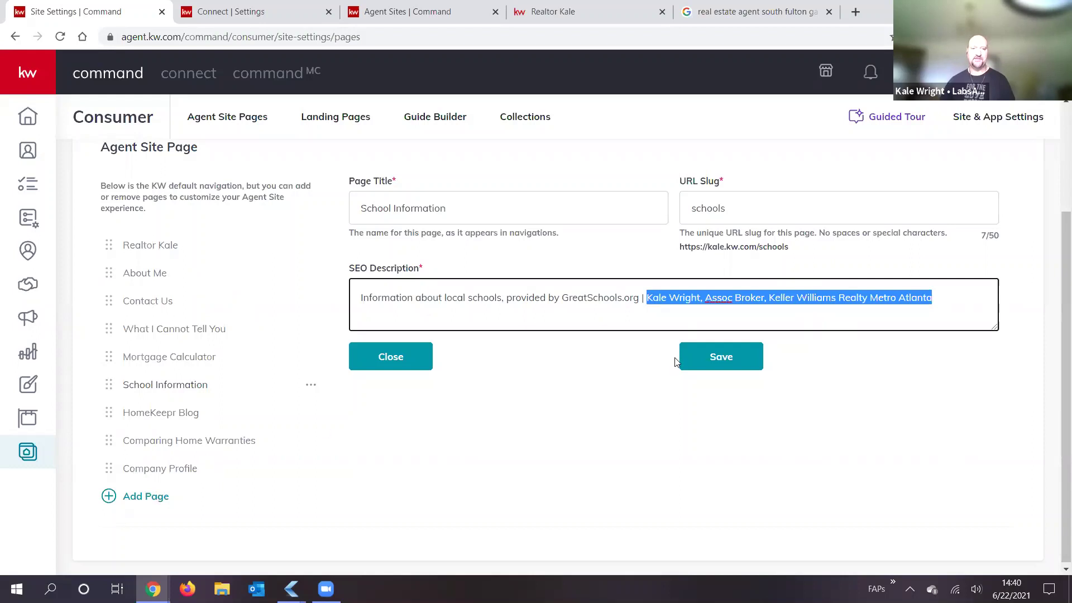
drag(360, 300, 1023, 339)
scroll(787, 228, up, 3)
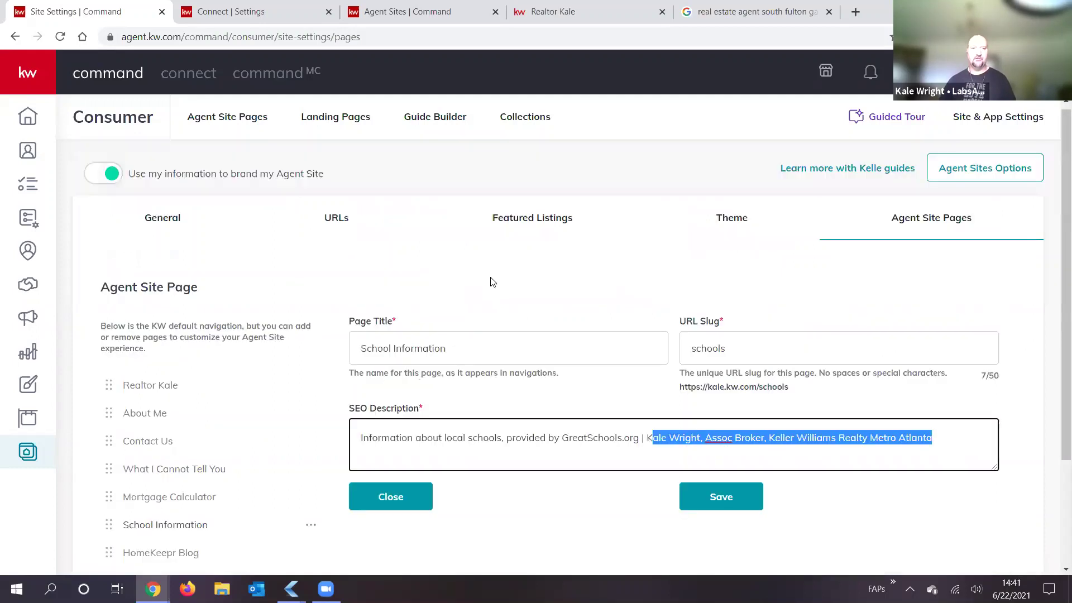
scroll(714, 233, up, 1)
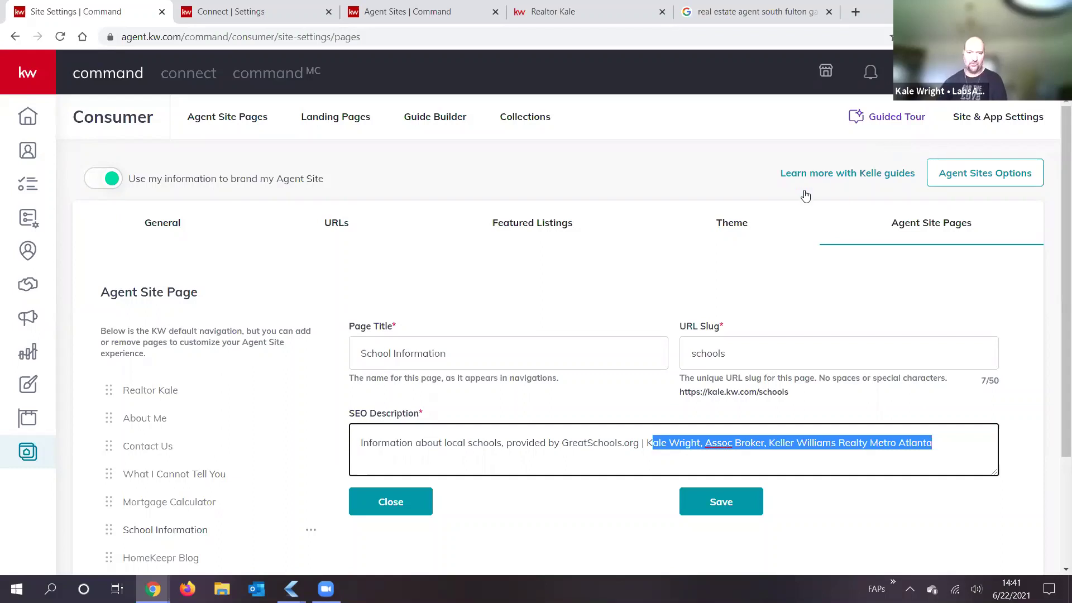
Step: Insert a • bullet between GreatSchools.org and the agent's name after trying other separators
click(643, 445)
key(shift+Right)
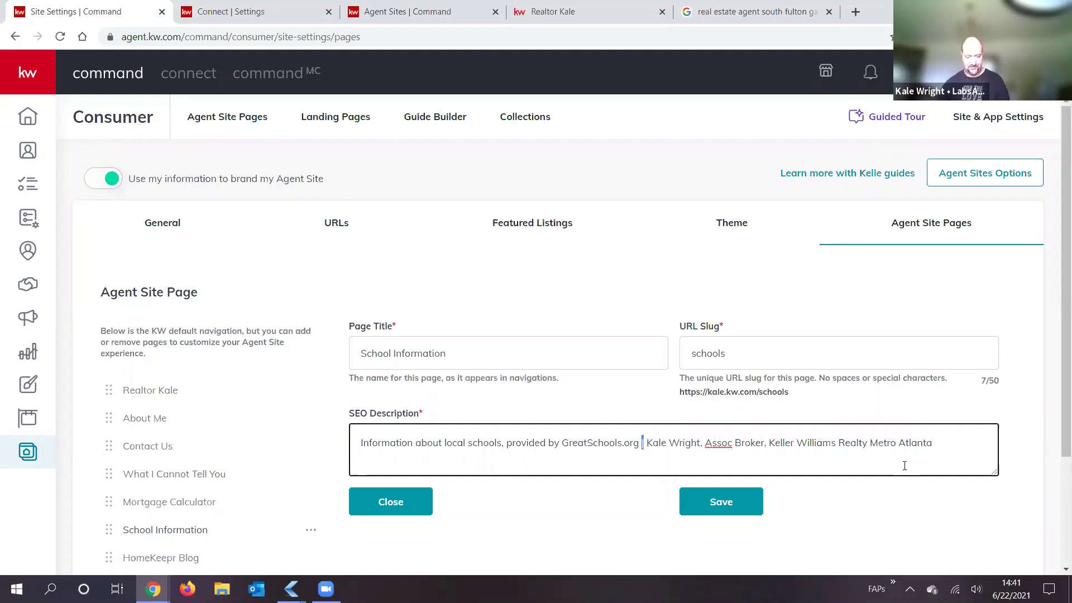
text(•)
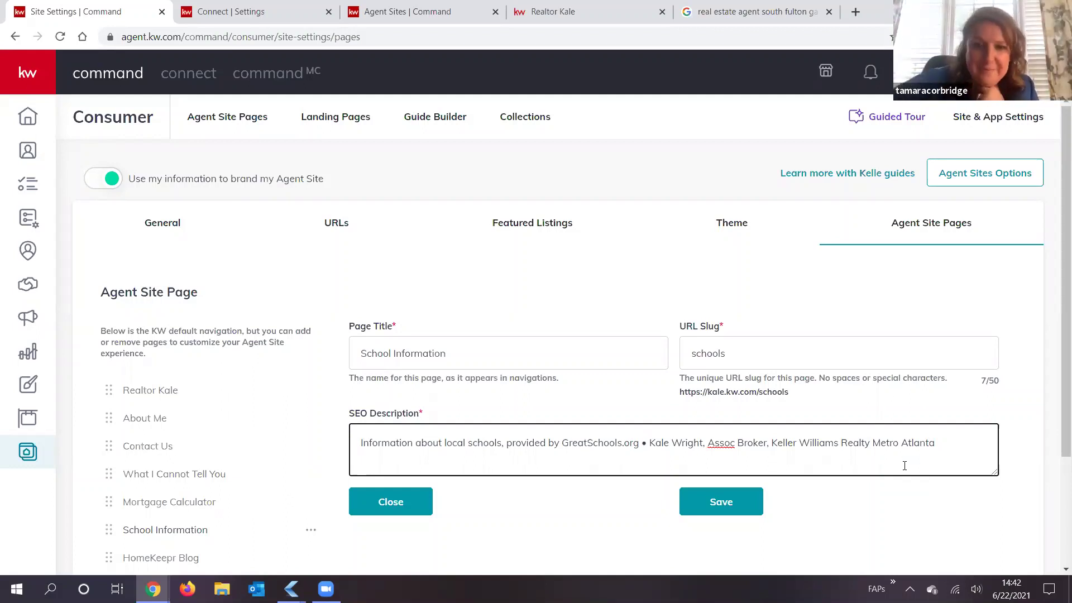
key(BackSpace)
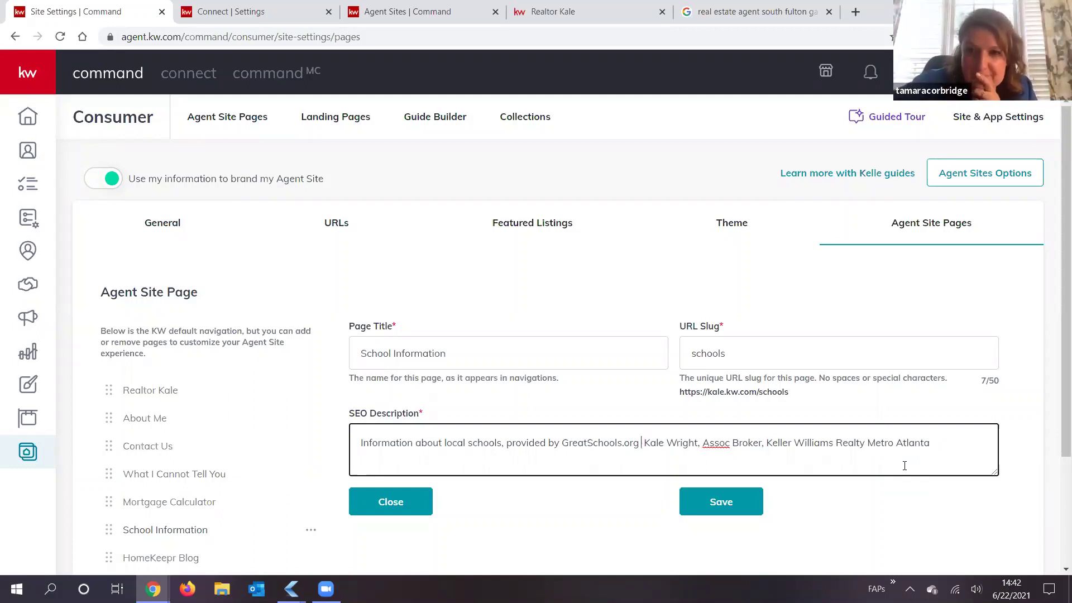
text(==)
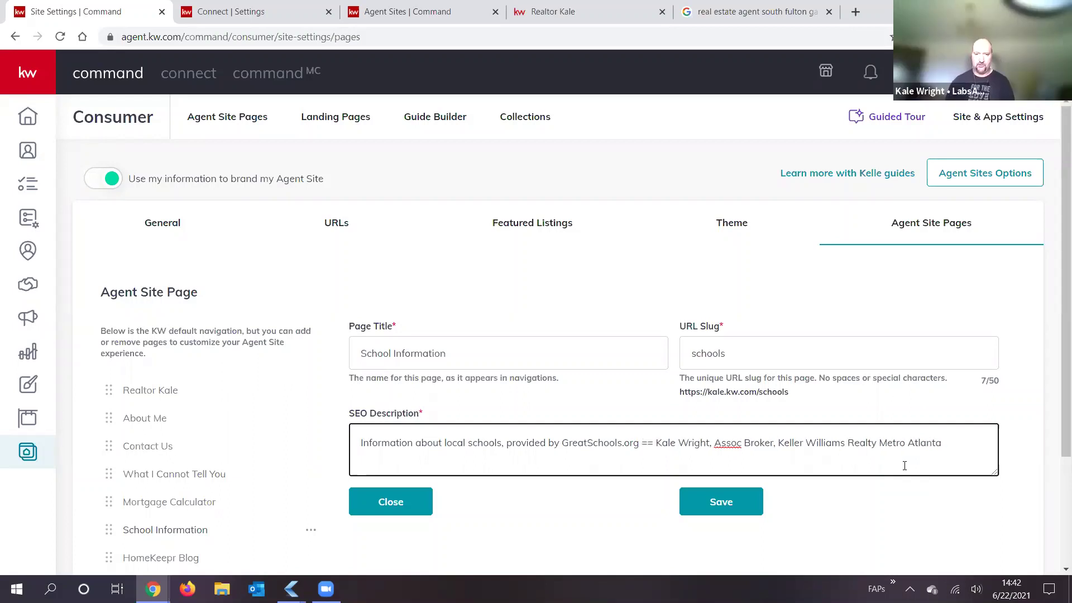
key(BackSpace)
key(BackSpace)
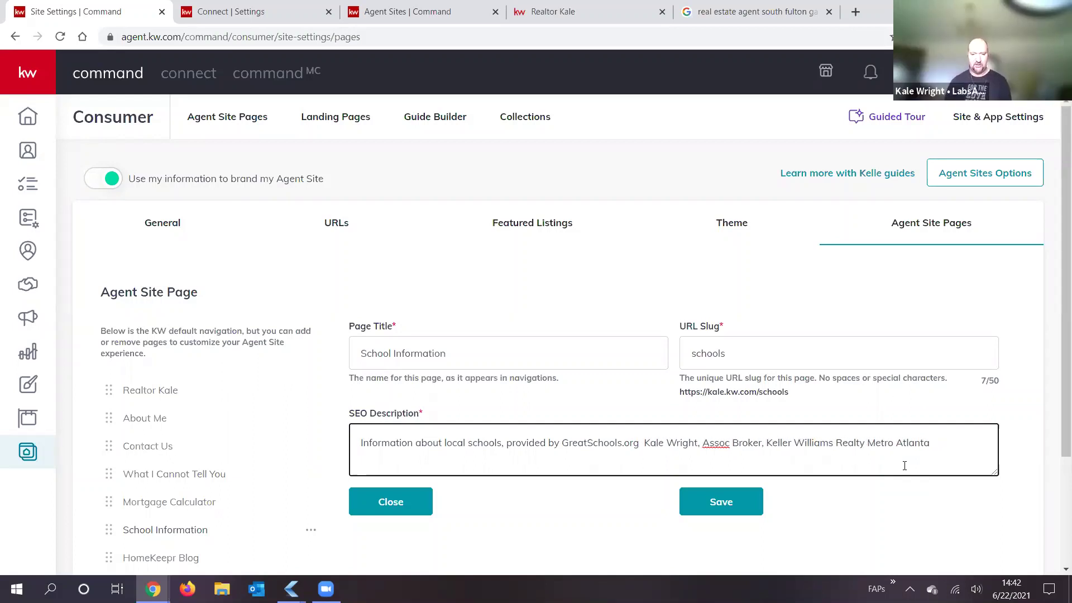
text(~)
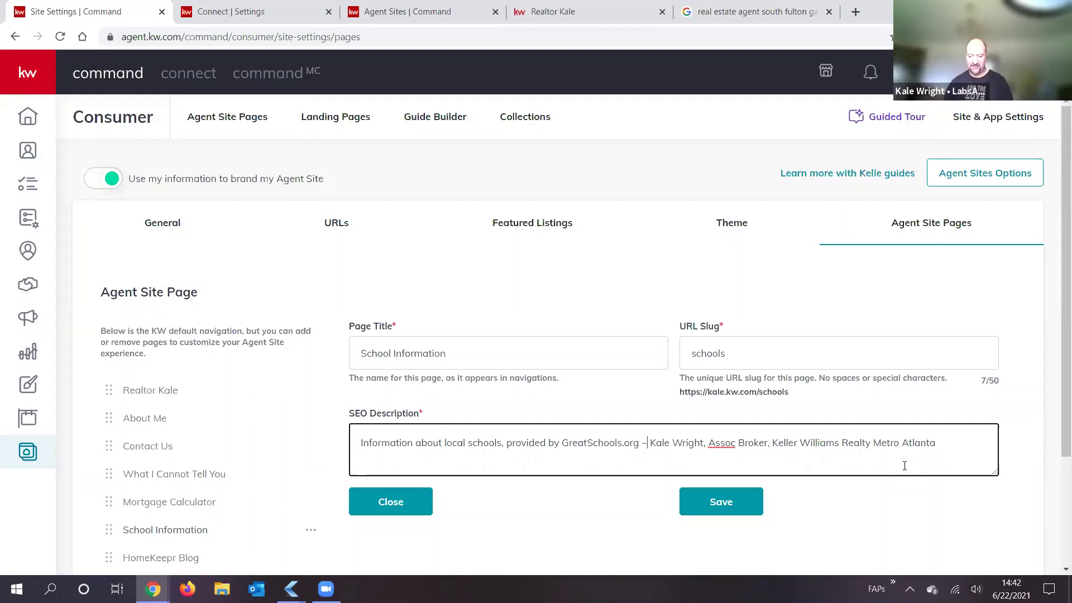
key(BackSpace)
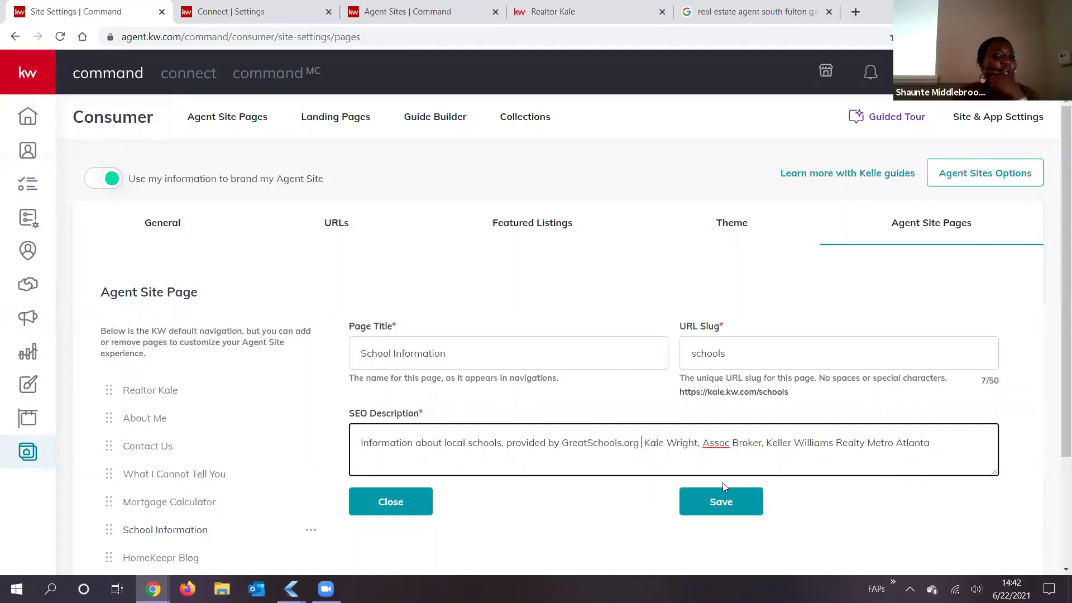
text(•)
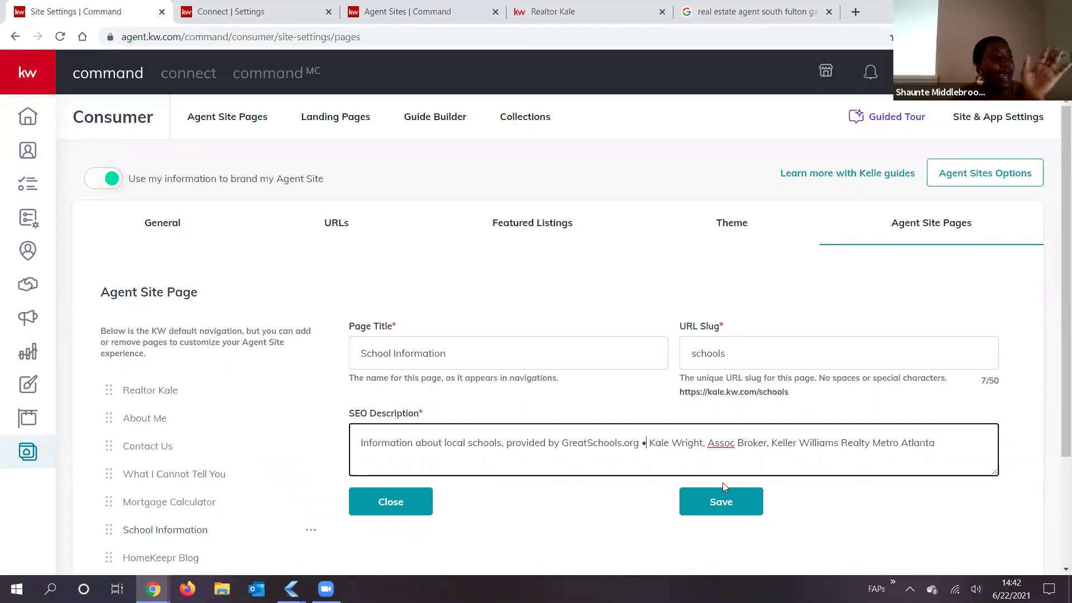
key(alt+Tab)
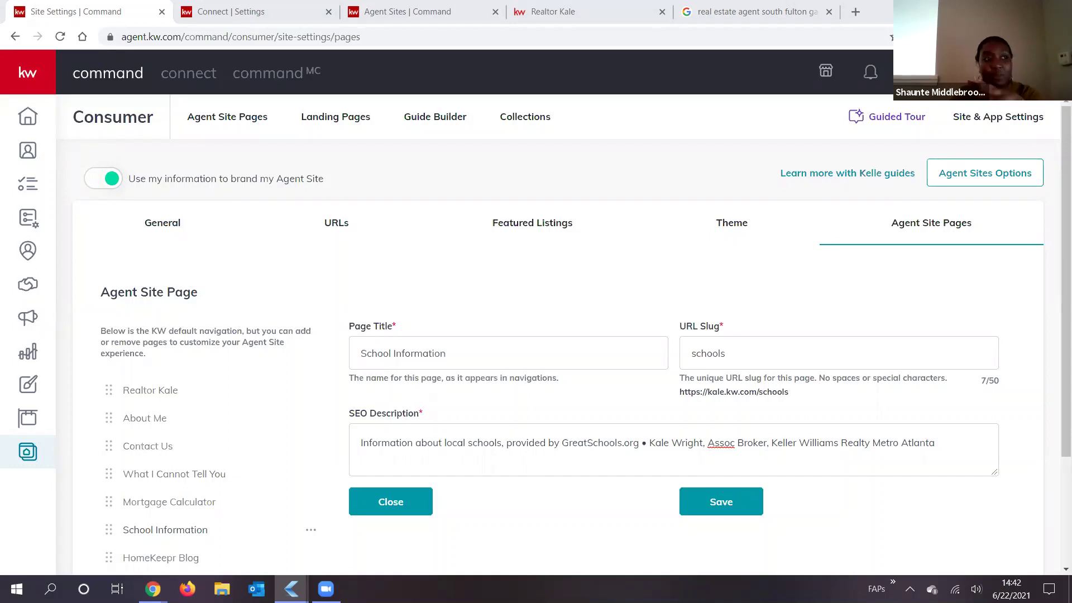
click(622, 254)
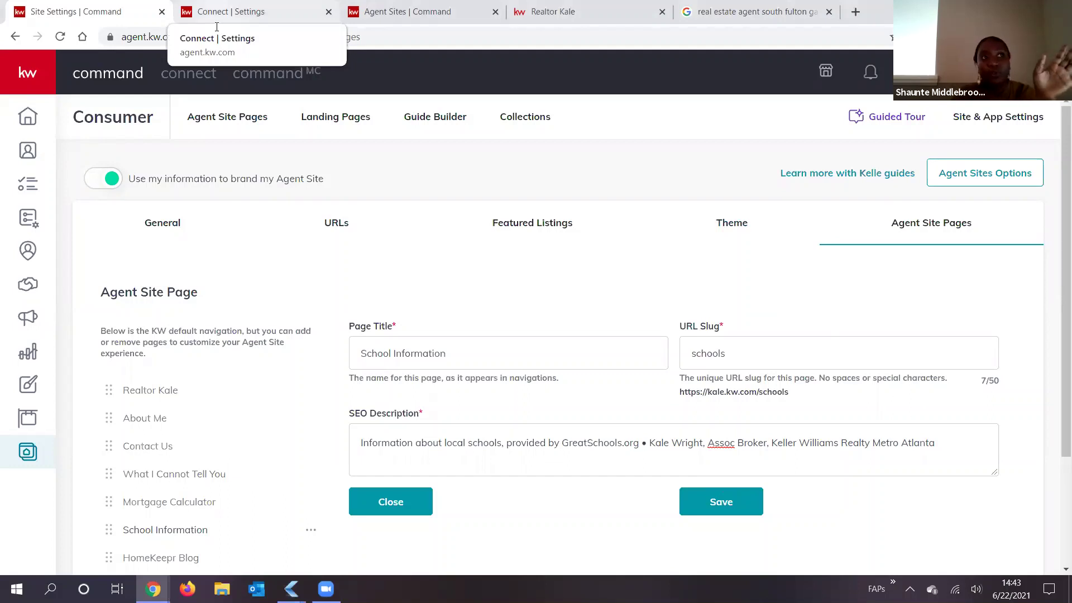
click(217, 27)
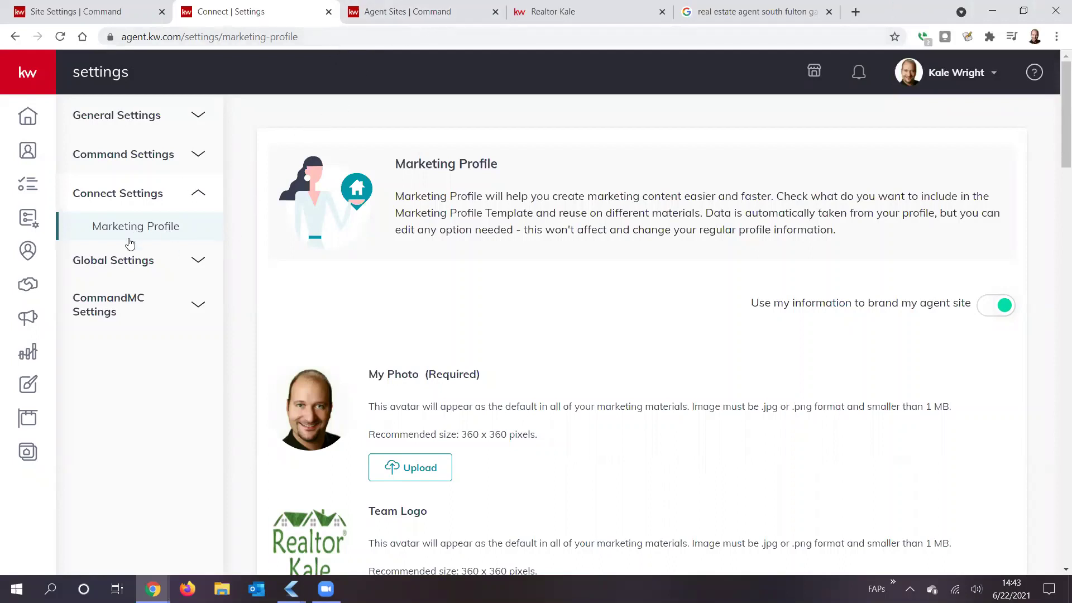
scroll(476, 340, down, 8)
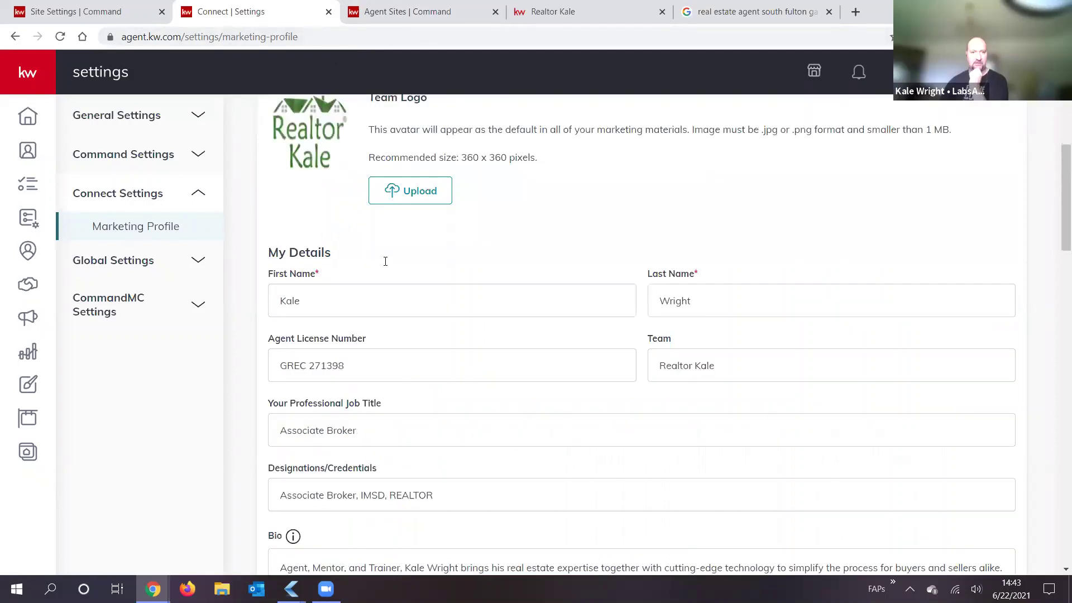
scroll(406, 268, down, 3)
scroll(574, 304, down, 3)
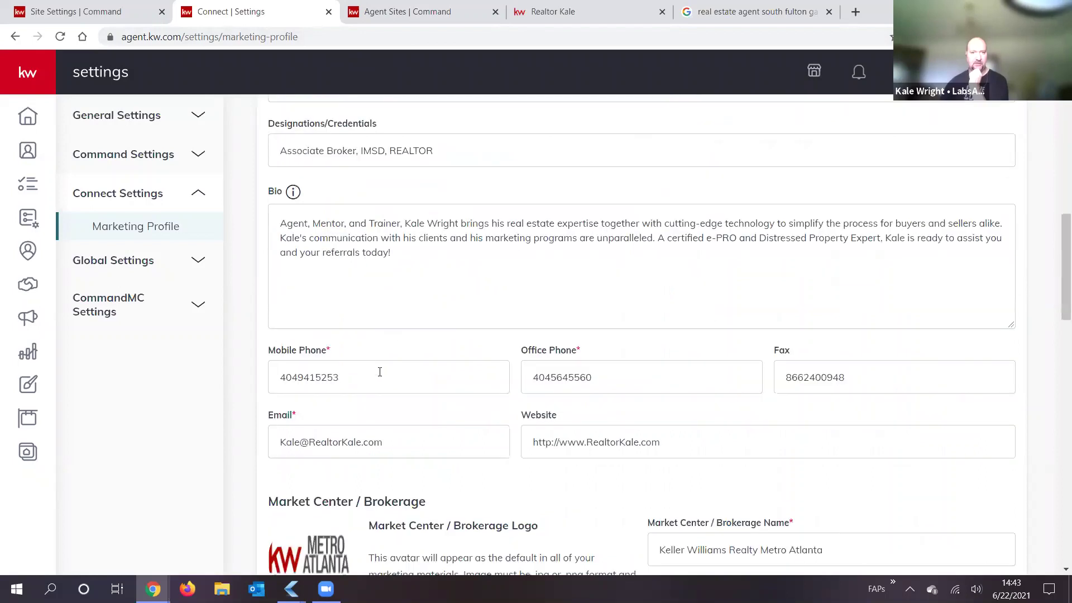
drag(378, 370, 223, 375)
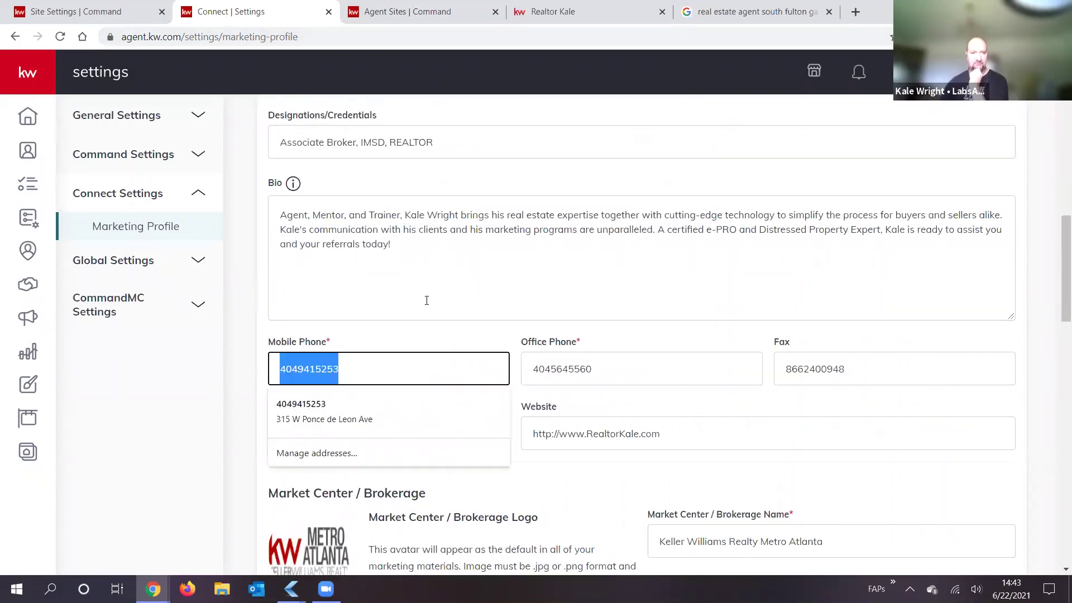
click(381, 278)
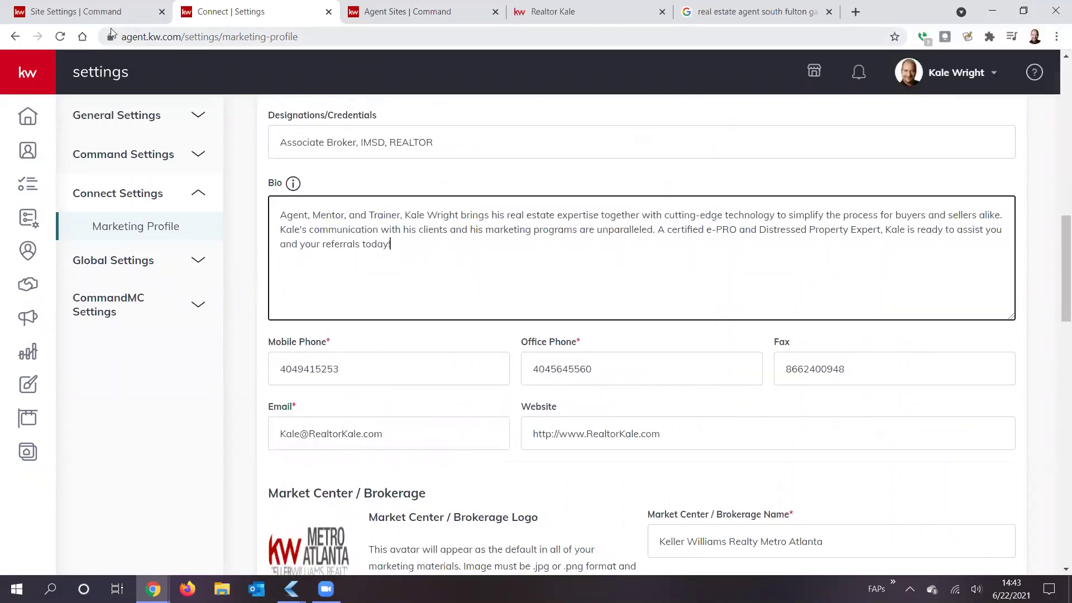
key(ctrl+shift+Tab)
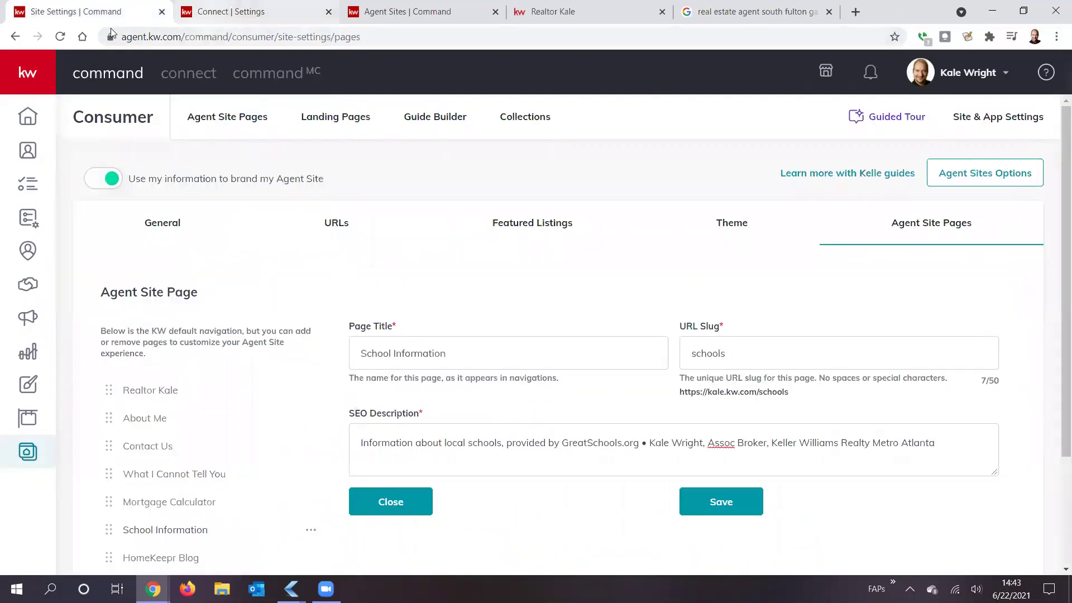
Step: Open the agent's Connect Profile from the account menu
key(ctrl+Tab)
key(ctrl+Tab)
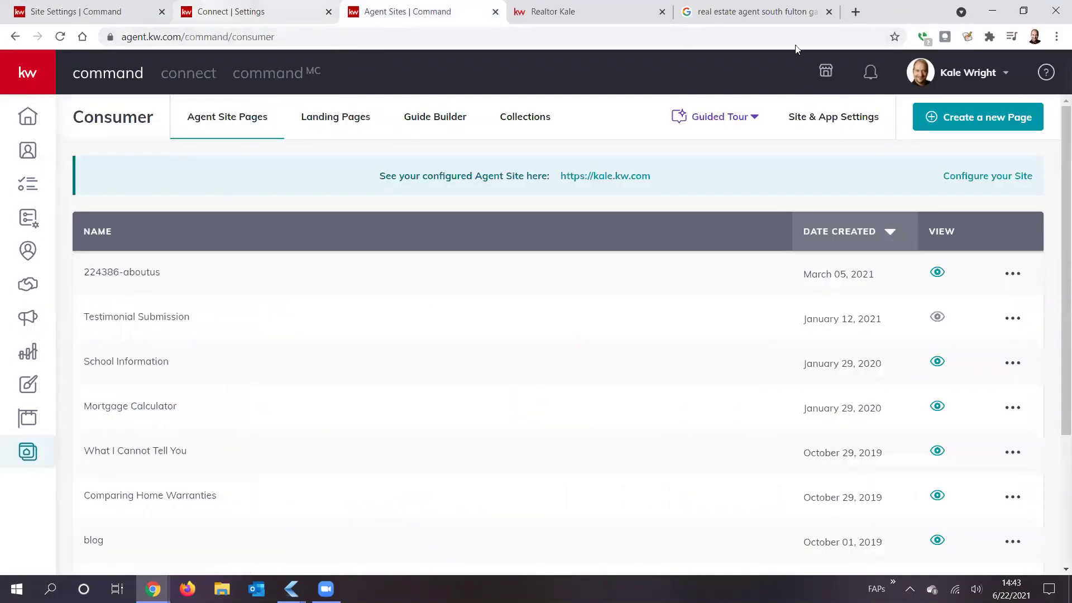
click(974, 73)
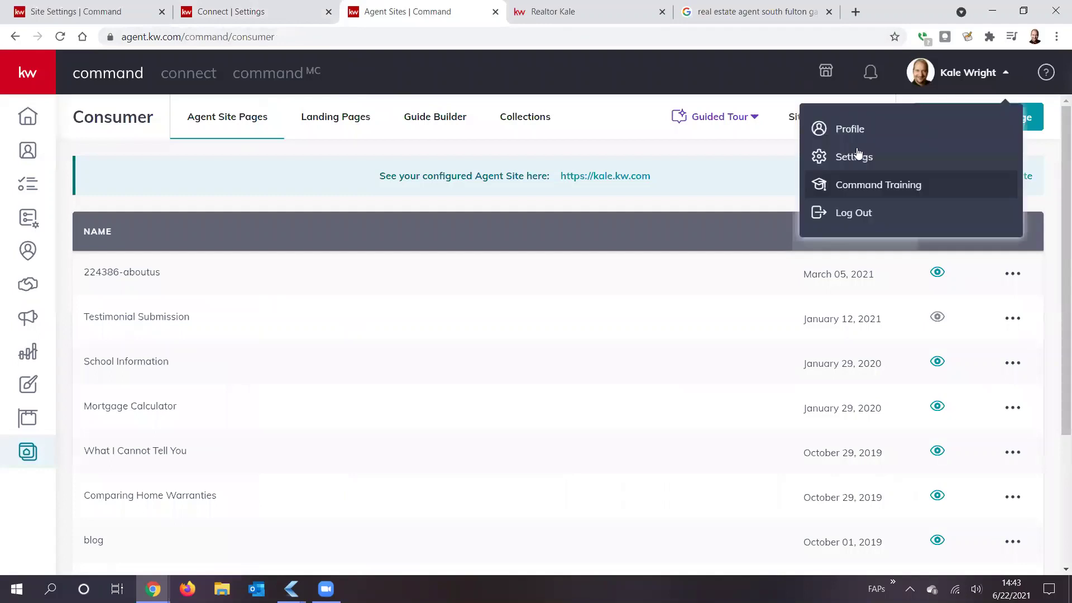
click(863, 134)
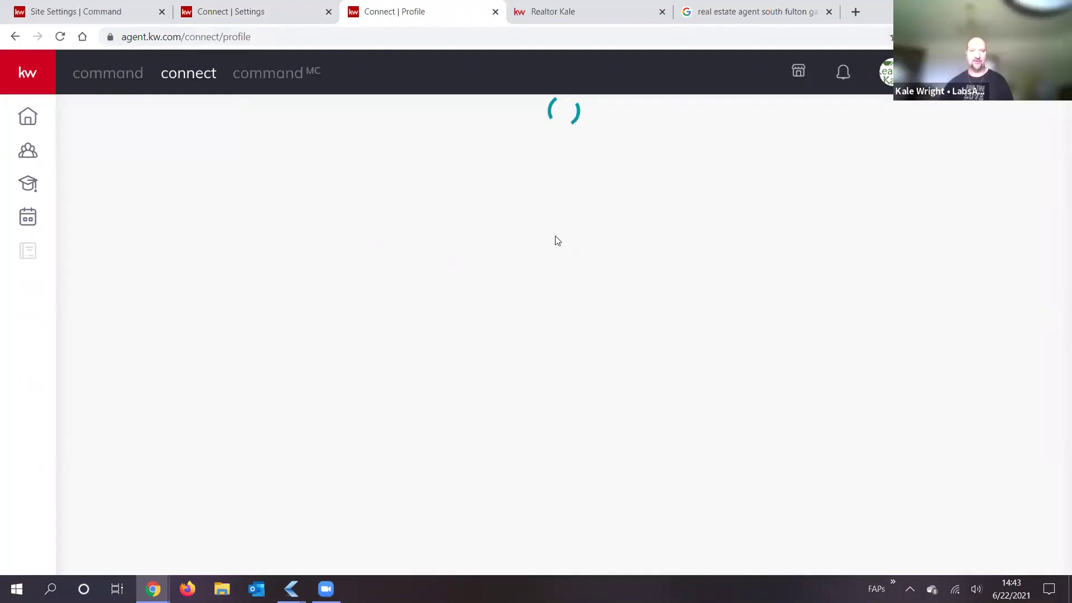
Step: Load kw.com in the Google search results tab, then return to the Connect Profile tab
click(751, 15)
click(752, 33)
text(kw.)
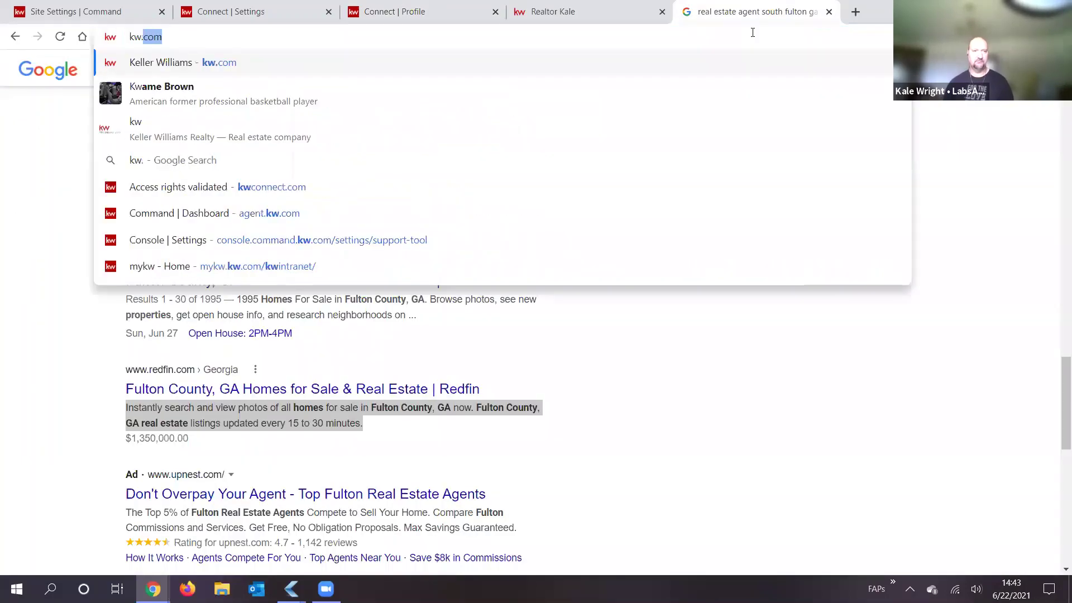
key(Return)
key(ctrl+shift+Tab)
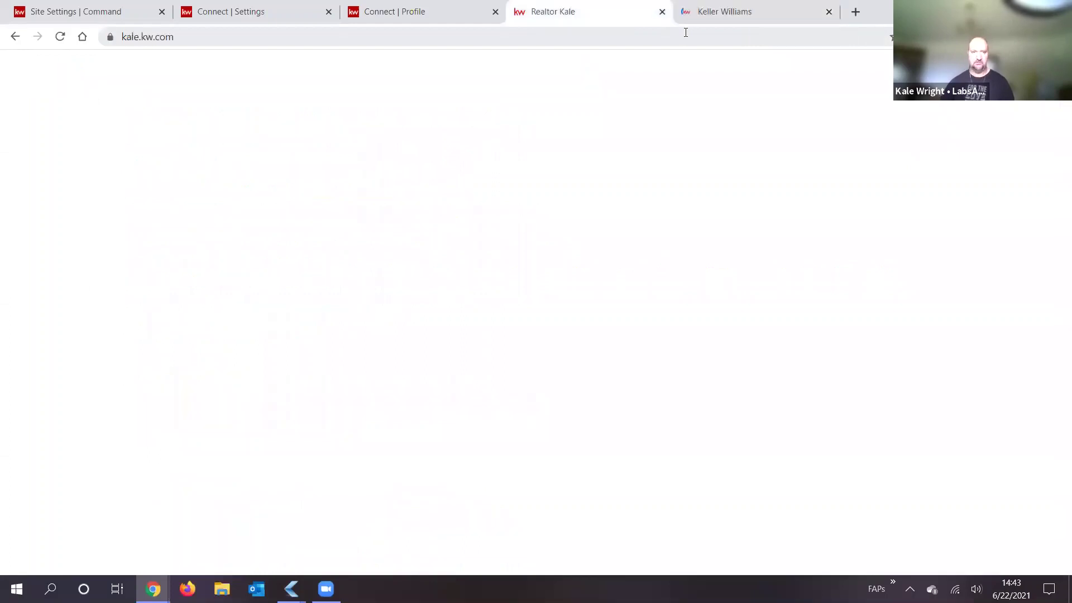
key(ctrl+shift+Tab)
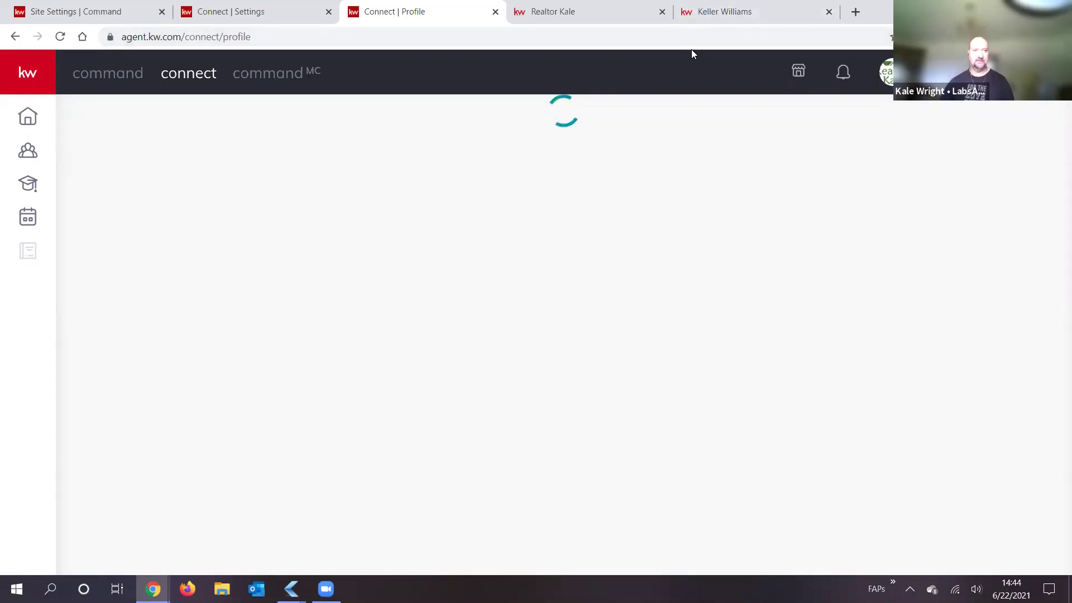
Step: Replace kw.com with mykw.kw.com via the kw bookmark and close the Realtor Kale tab
click(756, 14)
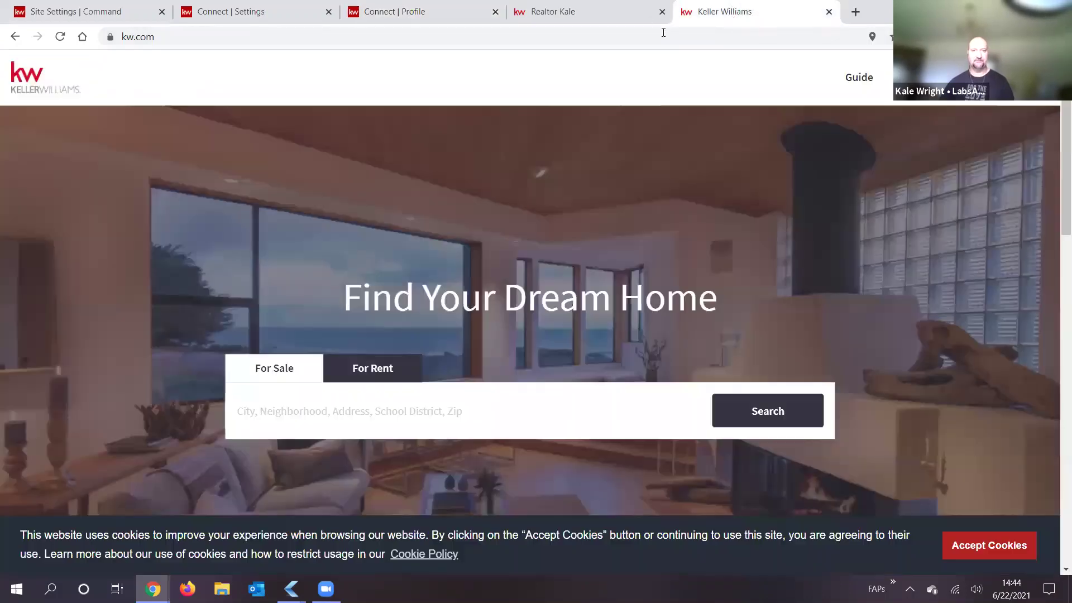
click(691, 29)
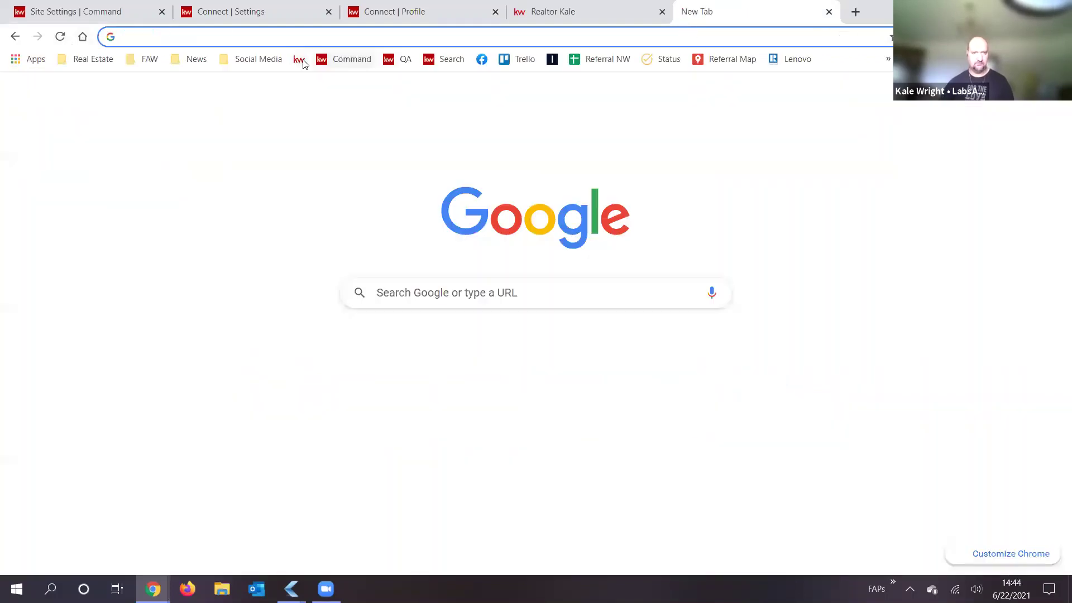
click(305, 59)
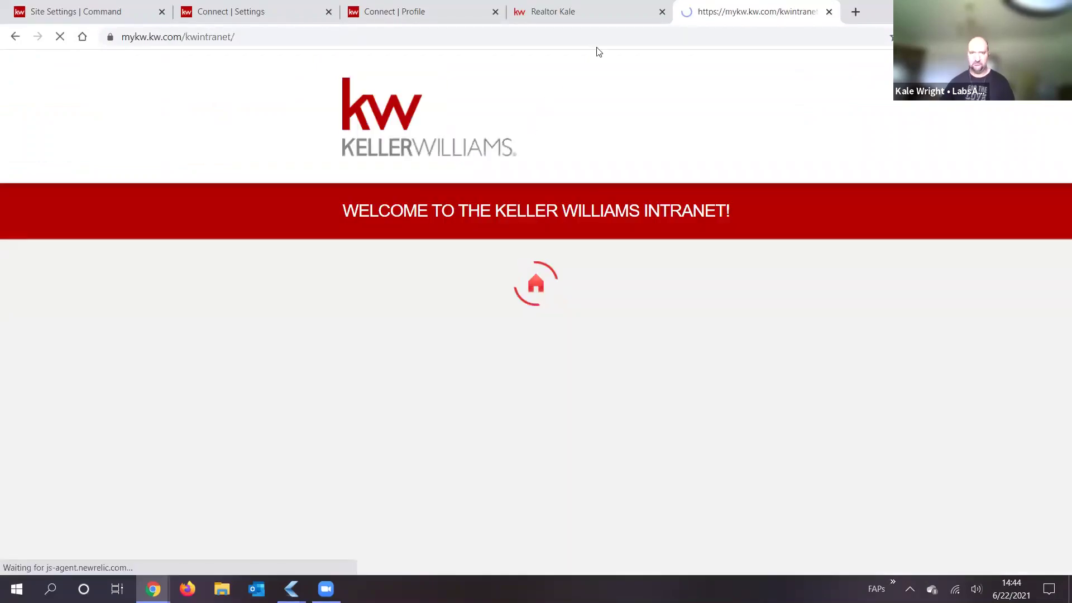
key(ctrl+shift+Tab)
key(ctrl+w)
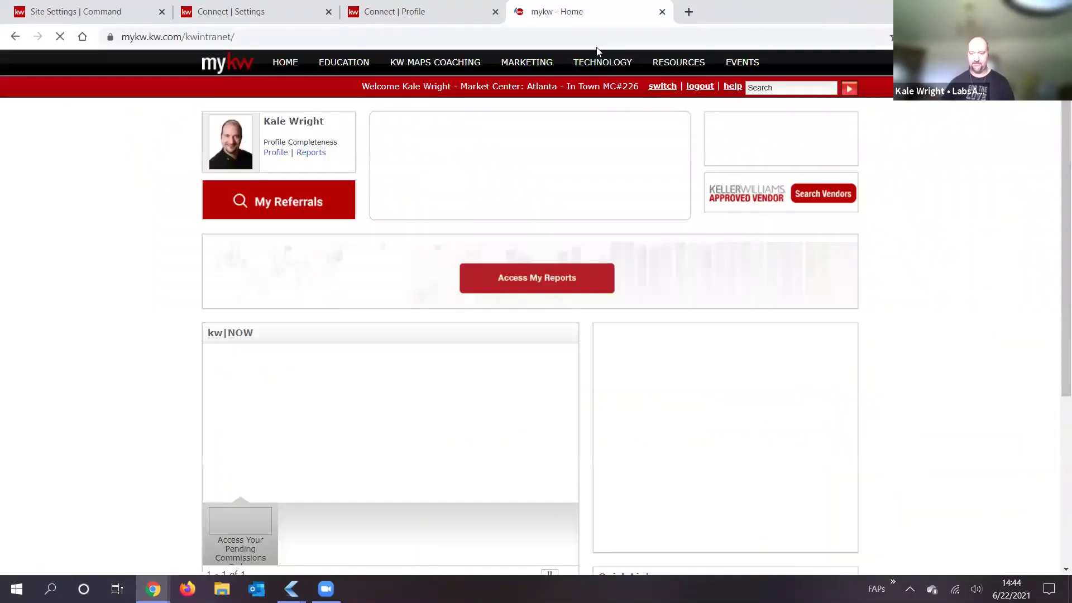
key(ctrl+shift+Tab)
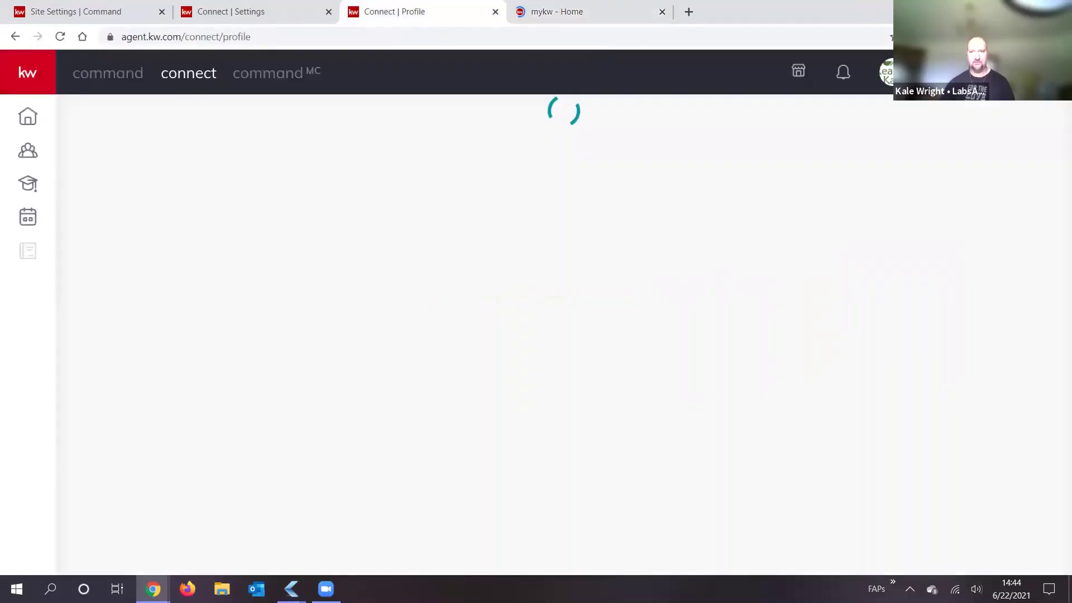
Step: Load the agent's own Connect profile page from the account menu and scroll through it
click(948, 74)
click(850, 327)
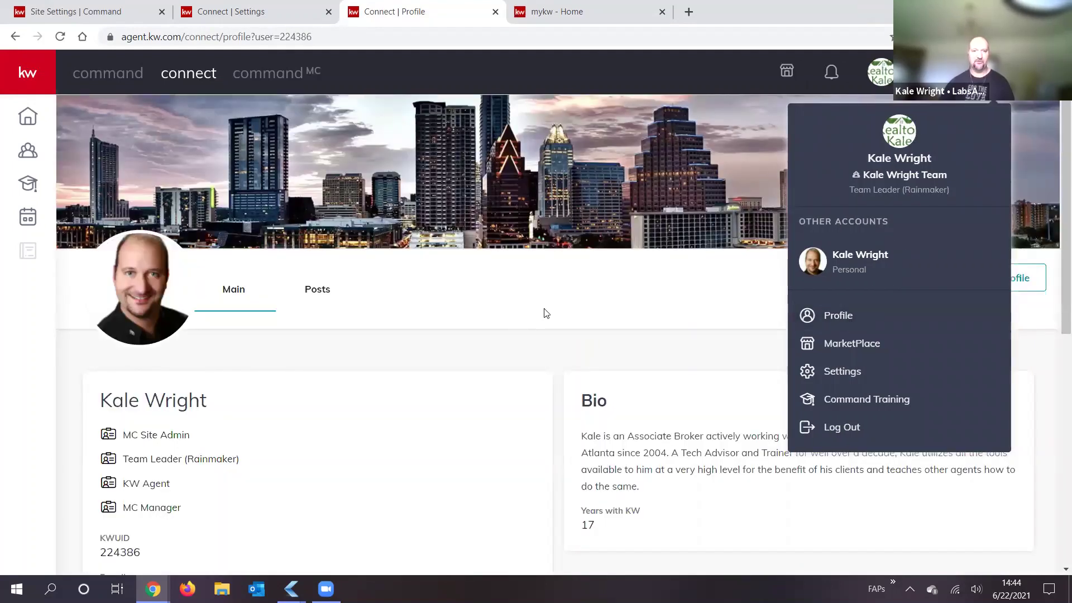
scroll(272, 324, down, 7)
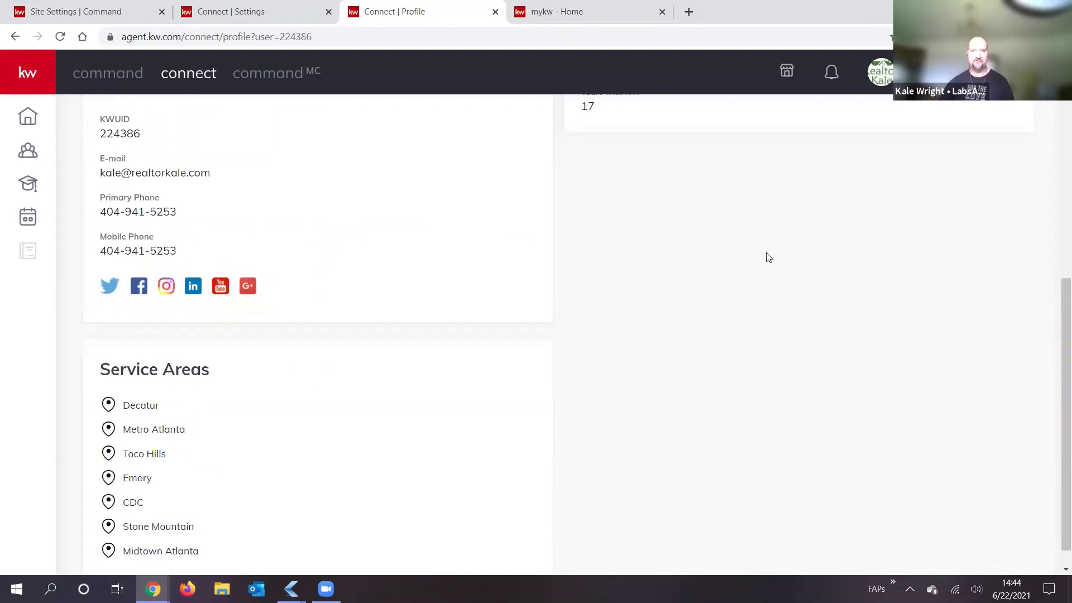
scroll(1017, 136, up, 5)
Step: Check the Primary and Mobile phone numbers in the edit form, close it unchanged, and start a new tab
click(1006, 139)
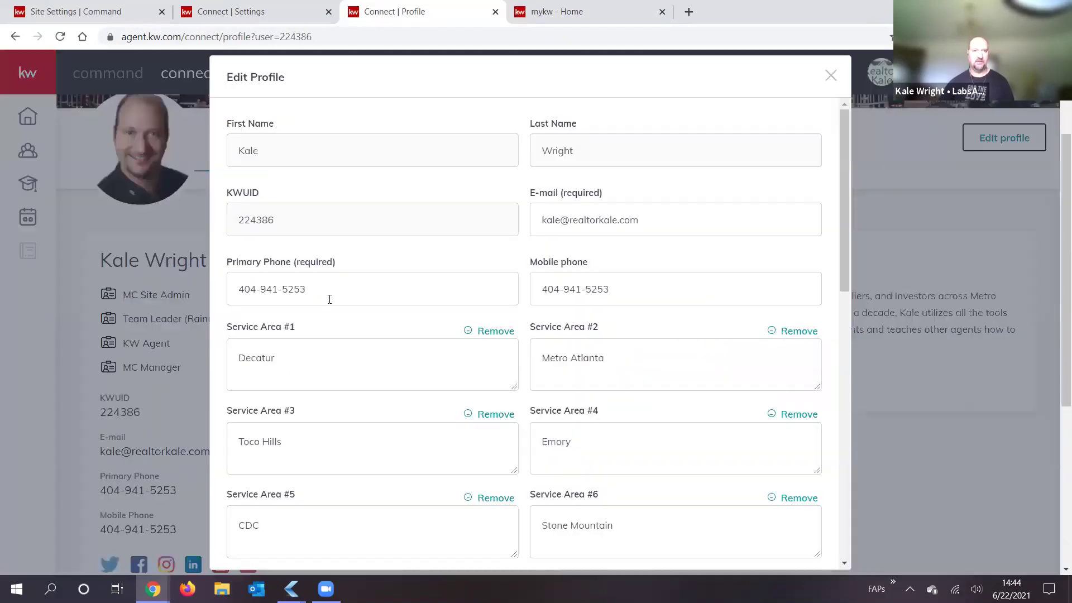
triple_click(329, 298)
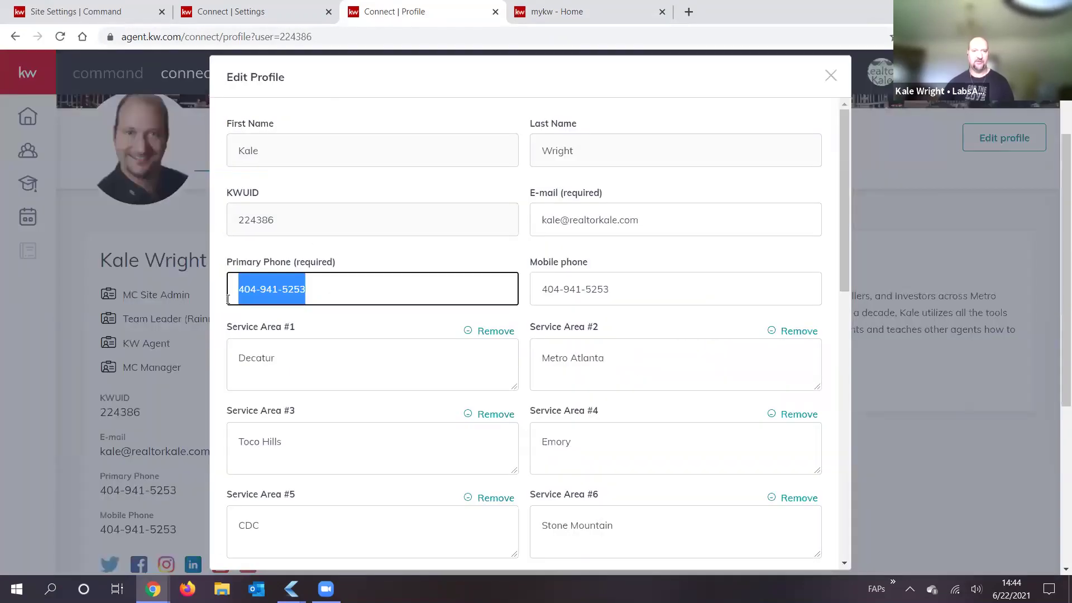
key(Tab)
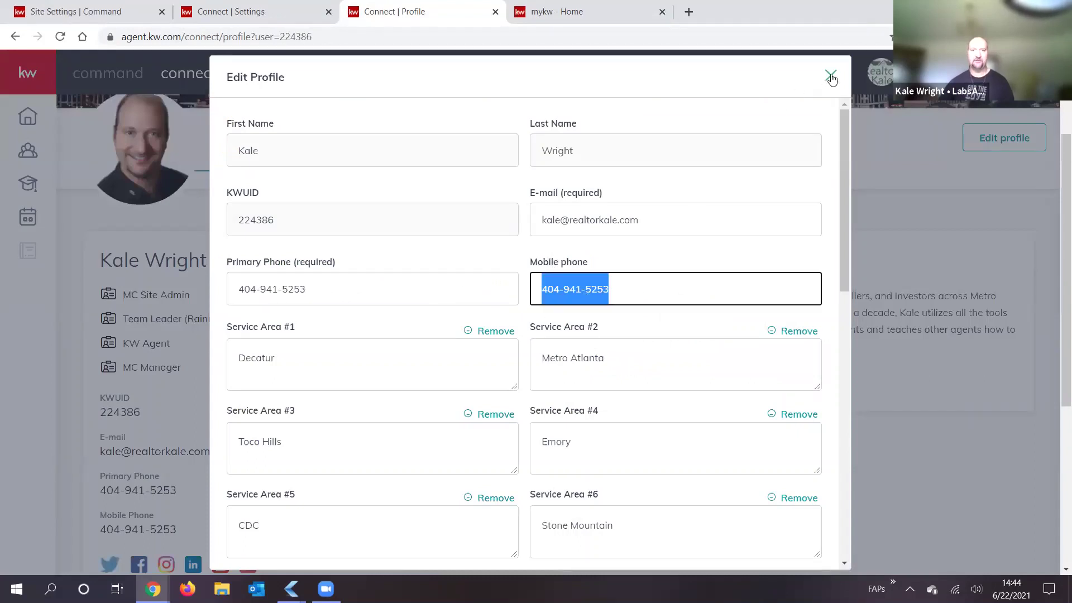
click(831, 77)
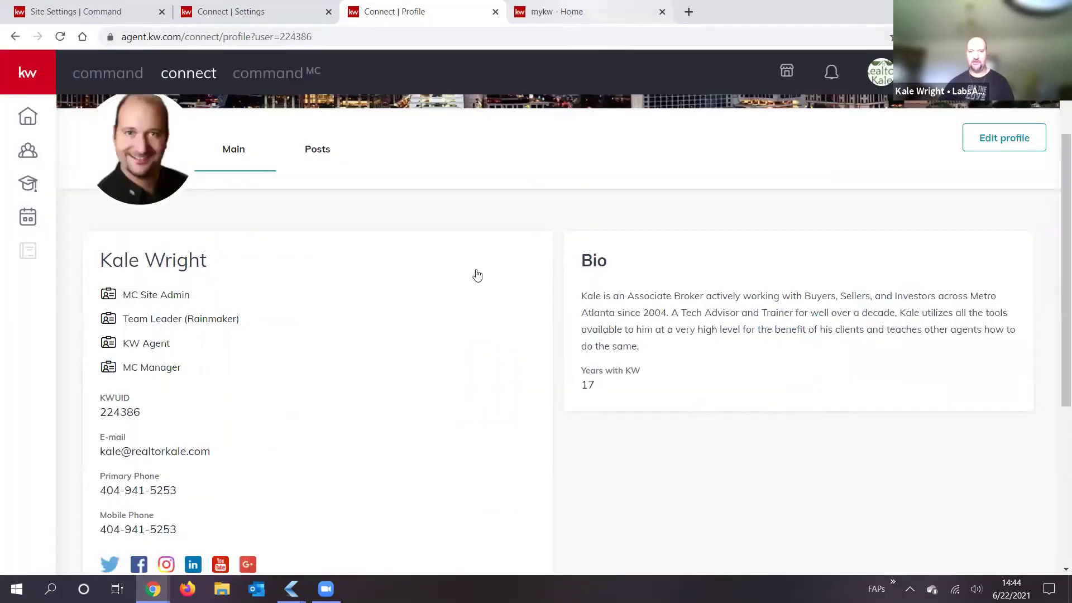
key(ctrl+Tab)
click(243, 70)
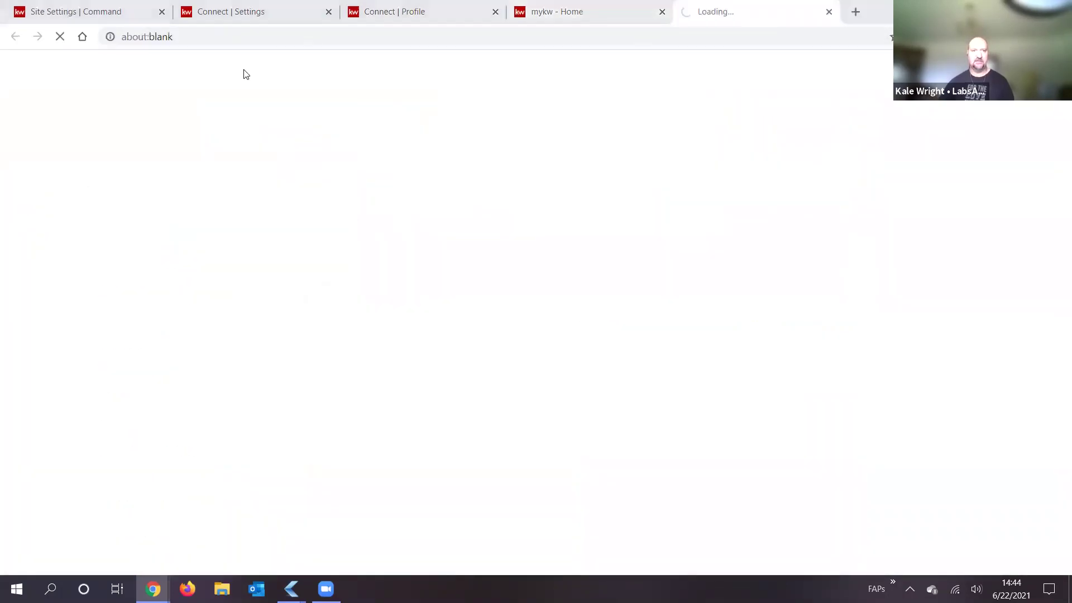
Step: Compare the Marketing Profile settings tab against the Connect profile tab
key(ctrl+2)
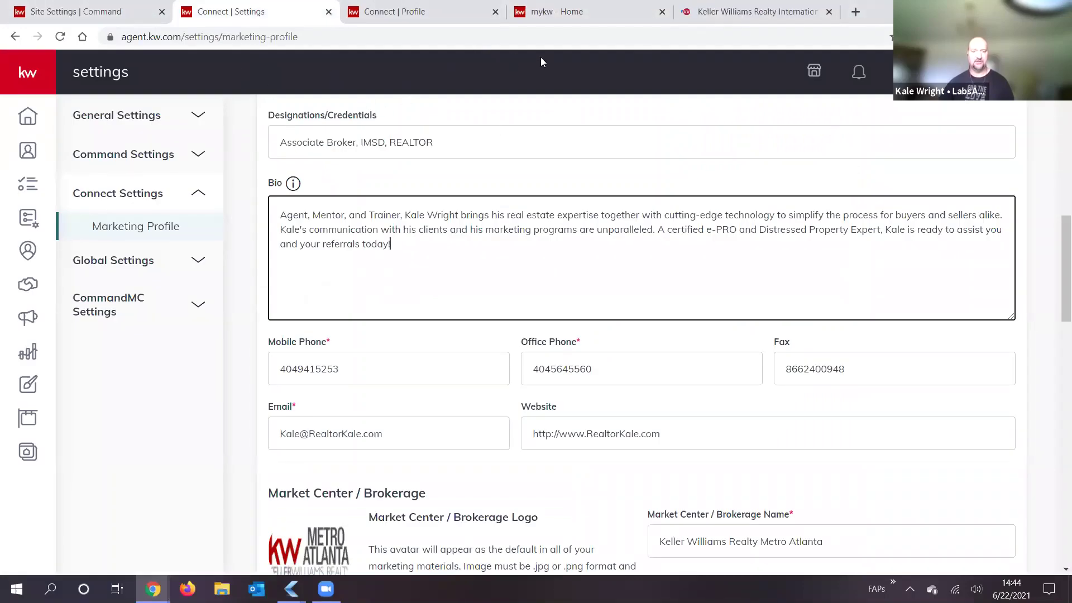
key(ctrl+3)
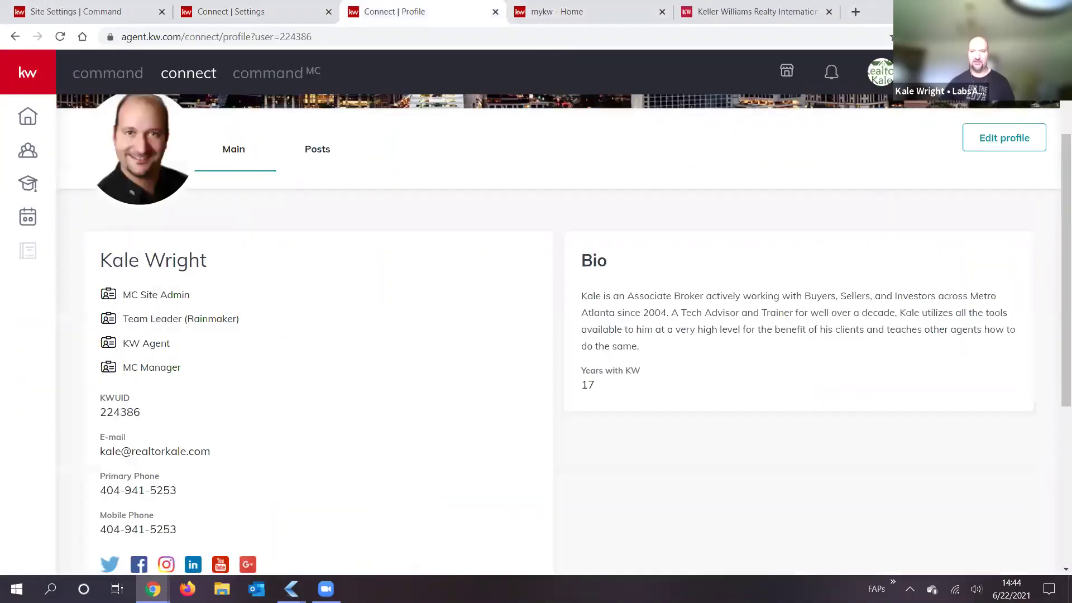
click(880, 71)
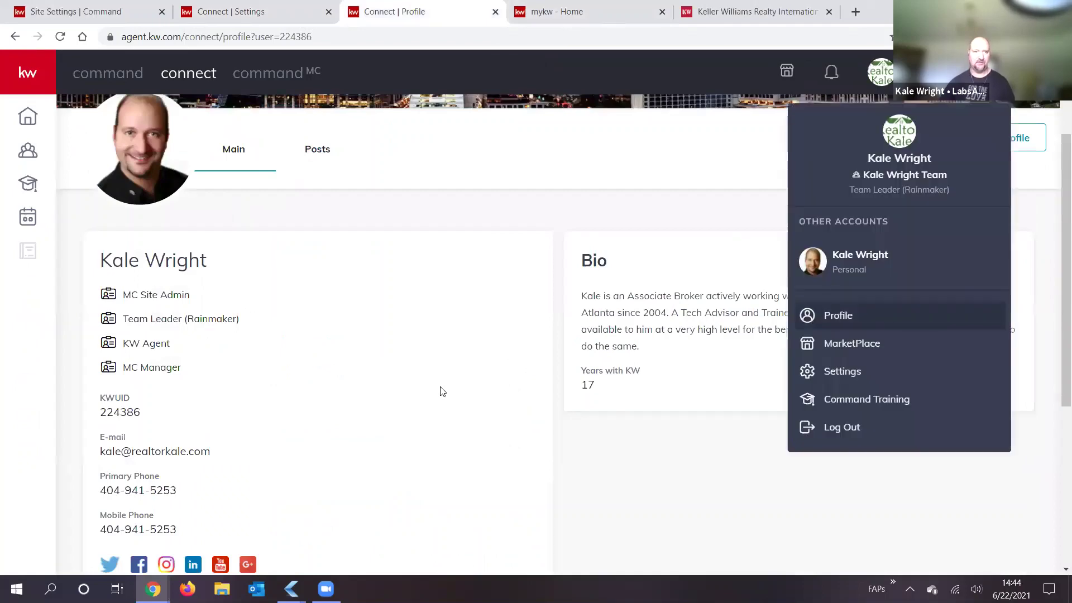
click(201, 58)
key(ctrl+2)
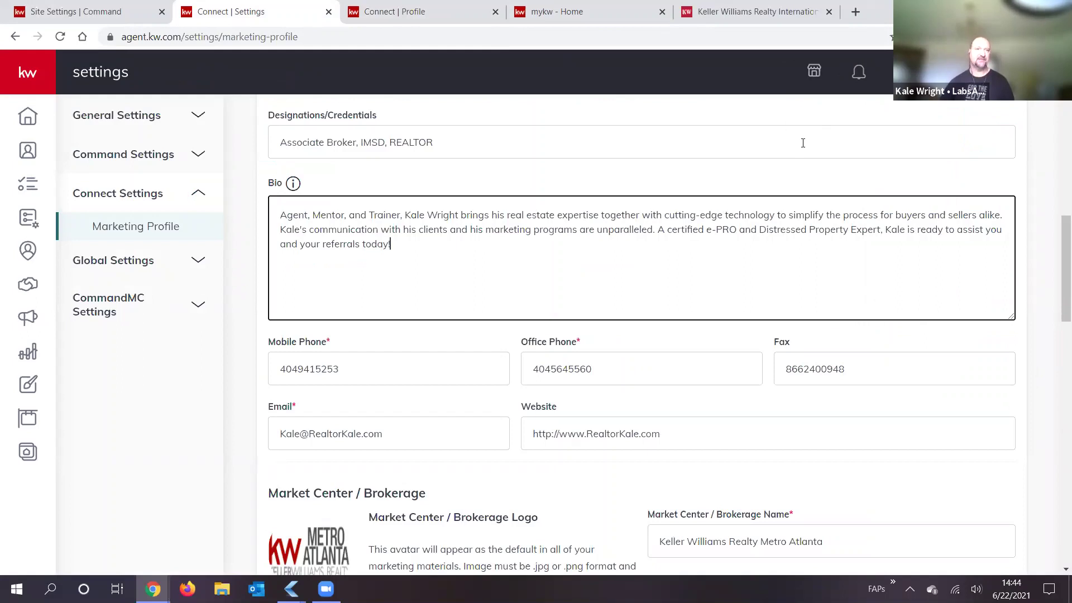
Step: Reload the Marketing Profile page from the account menu, then bring up the White Pages associate record
click(992, 72)
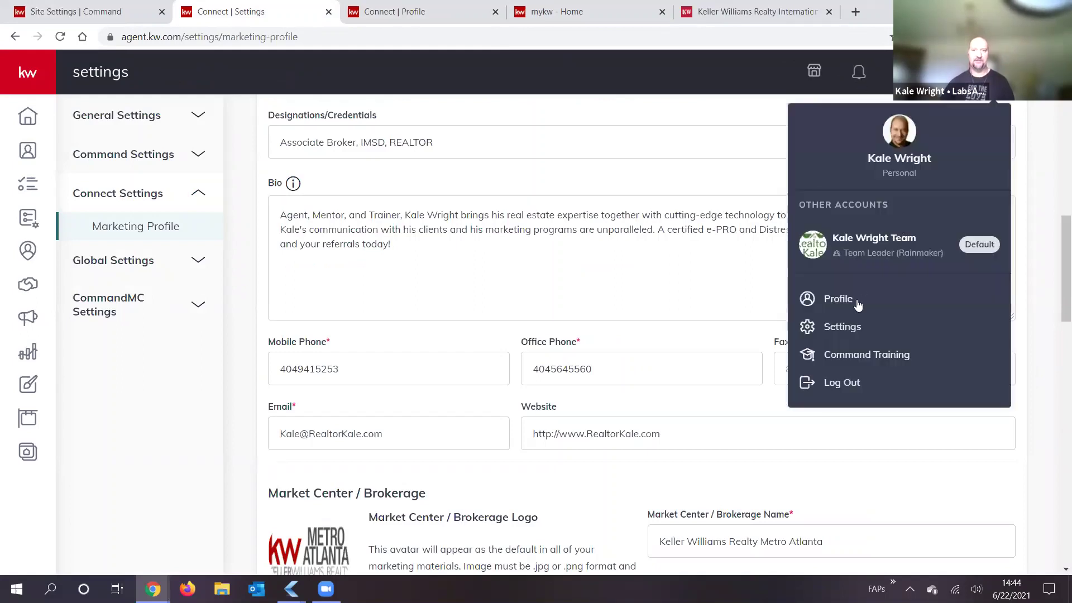
click(848, 326)
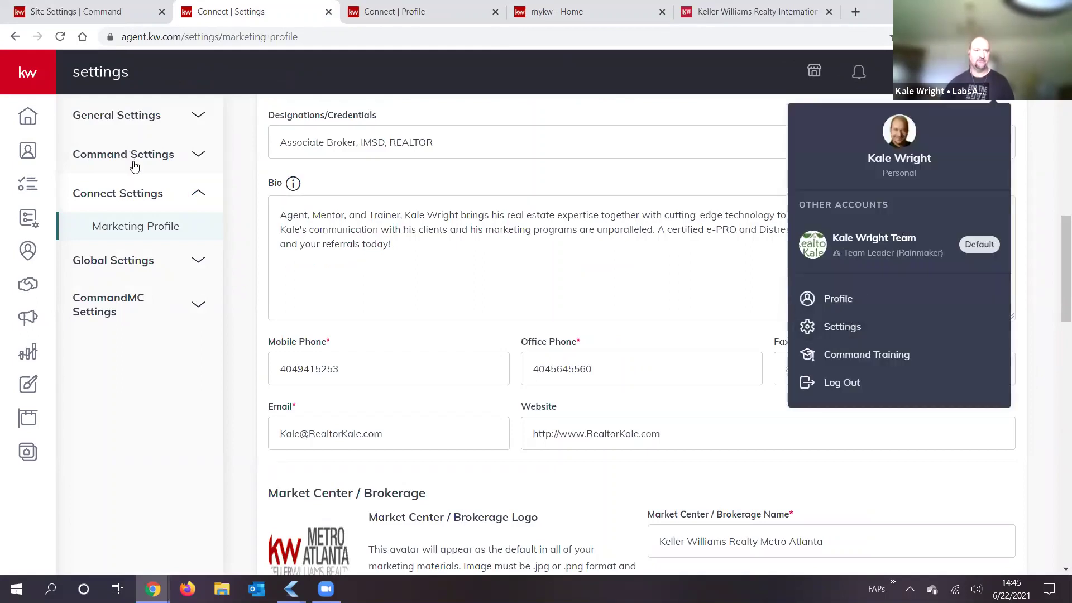
click(130, 233)
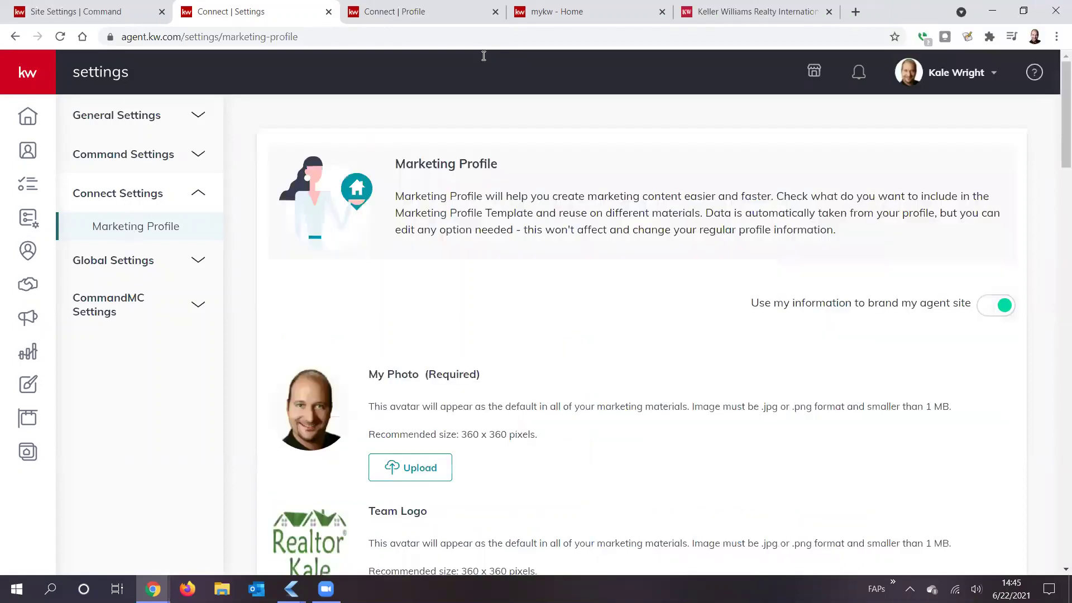
click(750, 11)
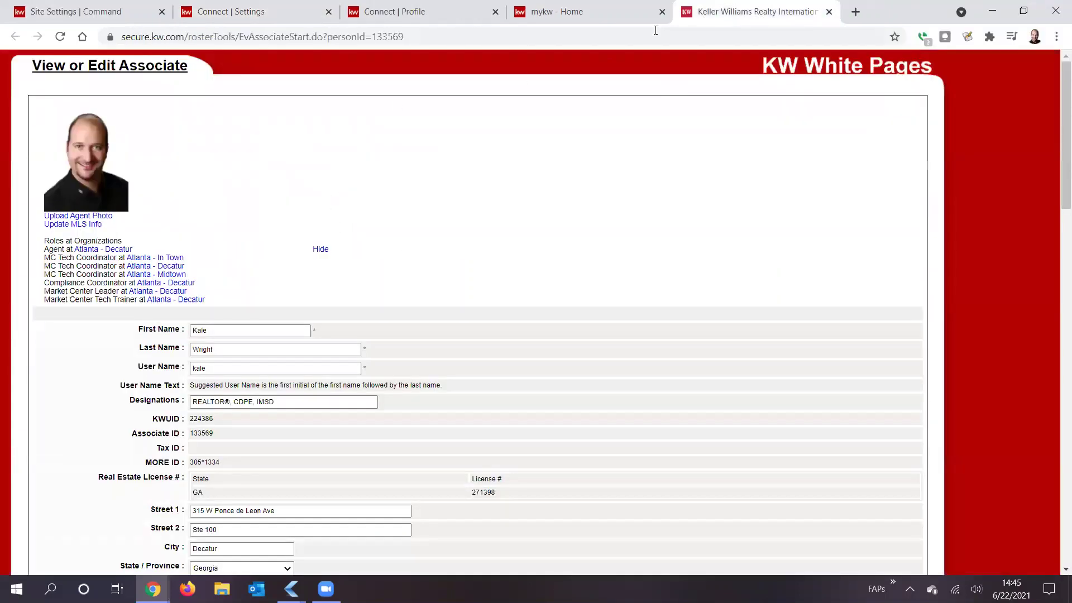
Step: Scroll through the entire White Pages associate record, then close it to reveal the mykw home page
click(552, 12)
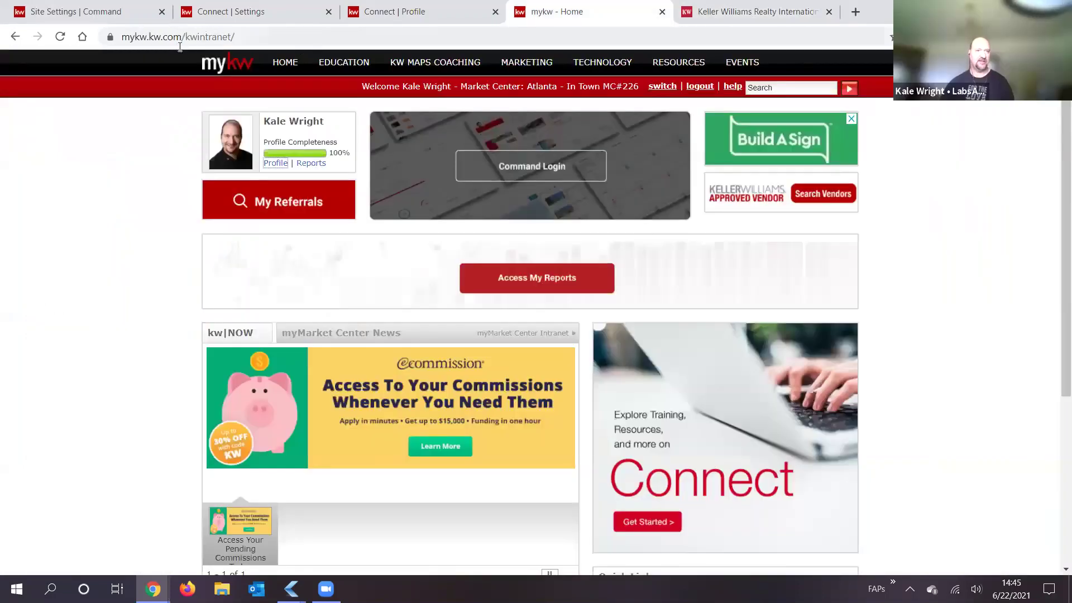
click(730, 7)
scroll(318, 318, down, 6)
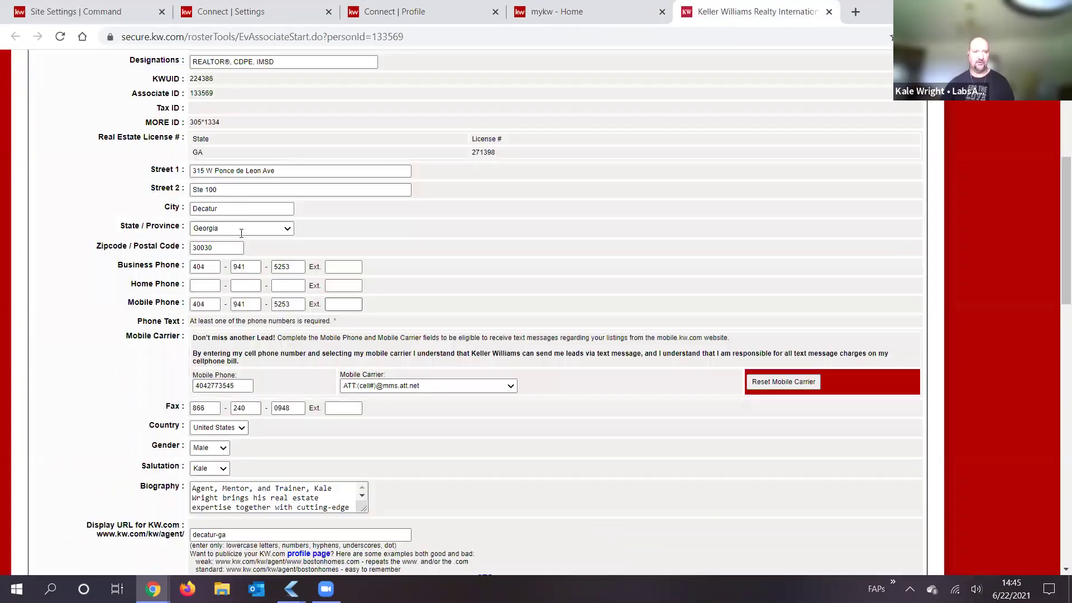
scroll(221, 271, down, 1)
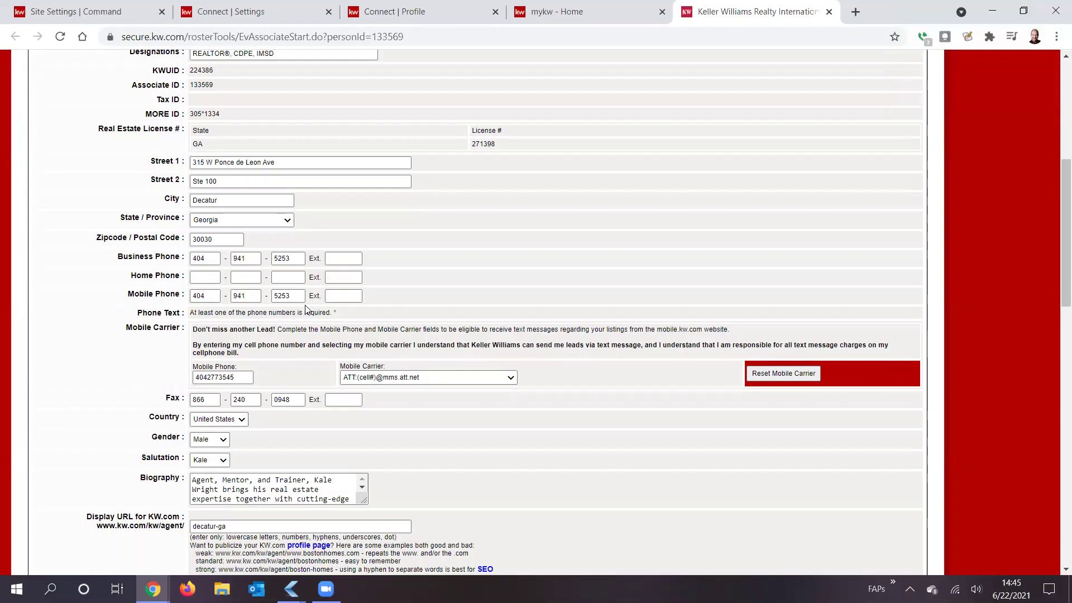
scroll(522, 379, down, 8)
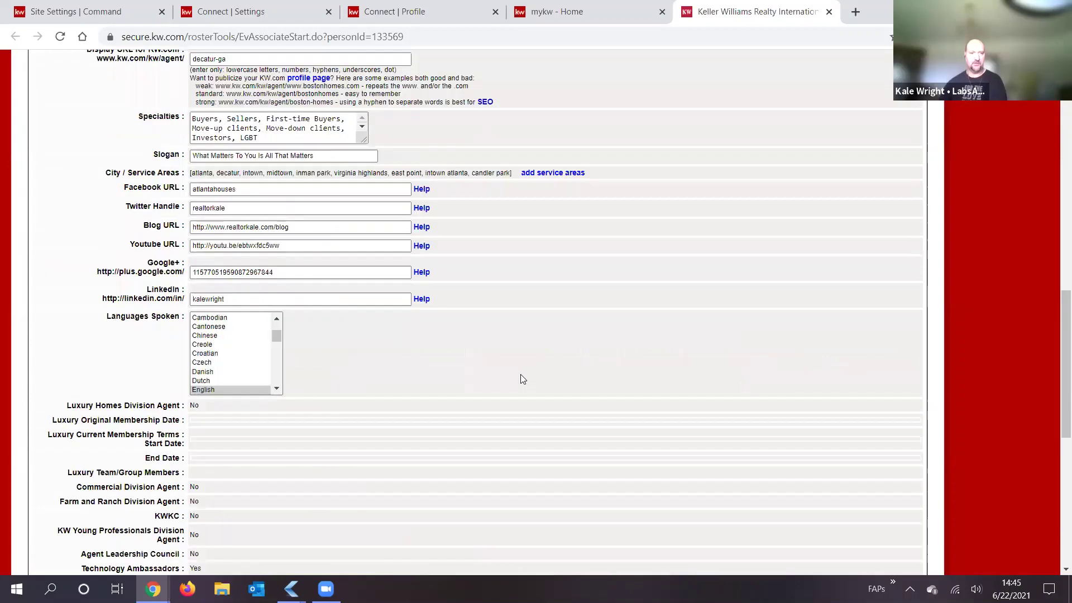
scroll(522, 377, down, 6)
scroll(508, 359, down, 2)
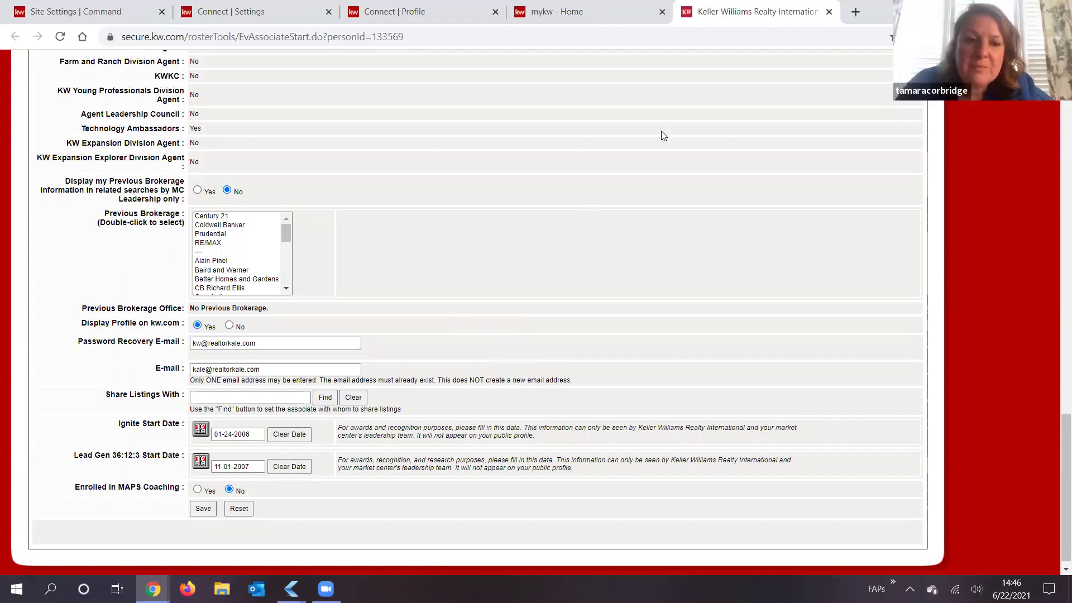
click(828, 14)
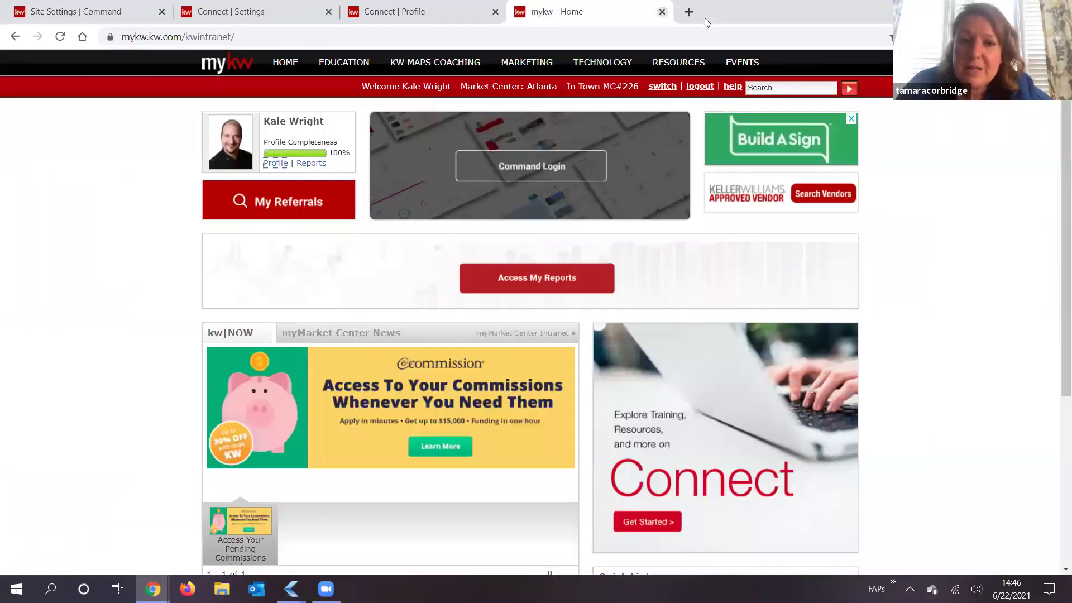
Step: Close the mykw - Home tab and replace it with a blank new tab
click(662, 11)
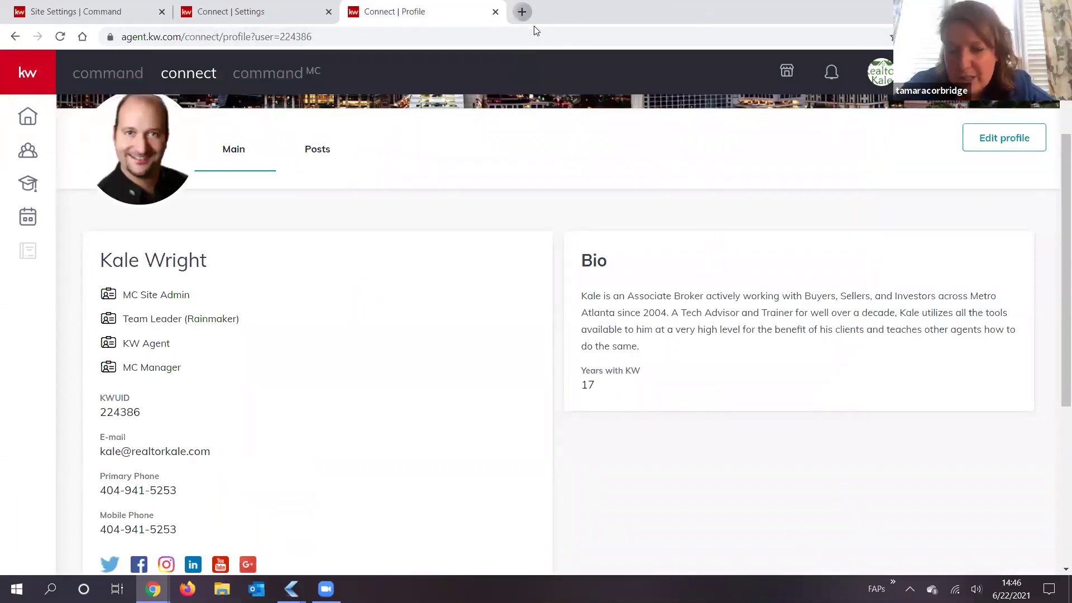
click(534, 26)
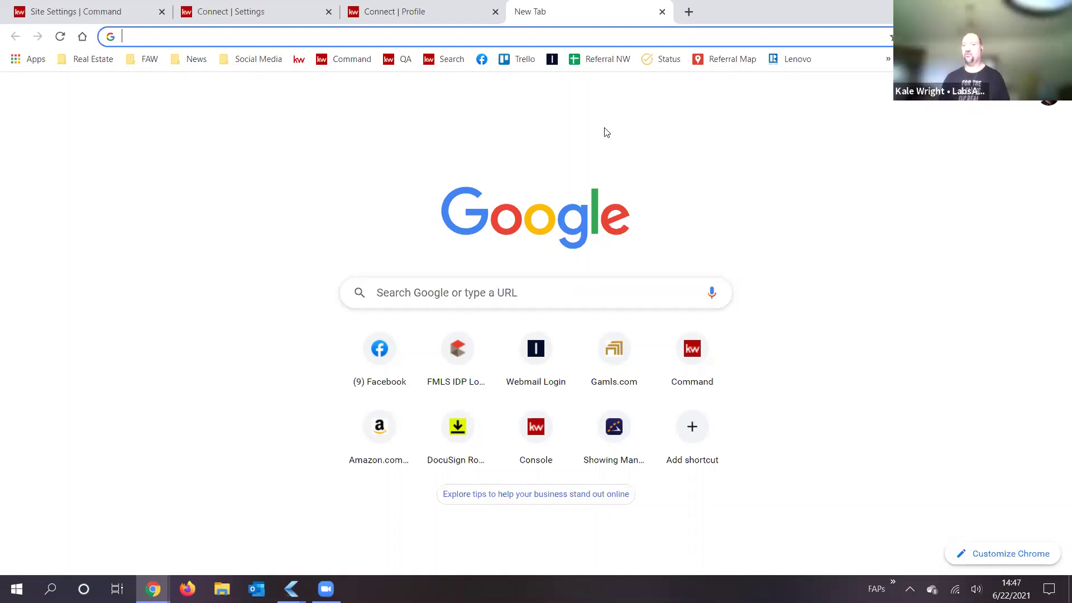
Step: Go to realtorkale.com from the address bar, loading the agent site at kale.kw.com
text(k)
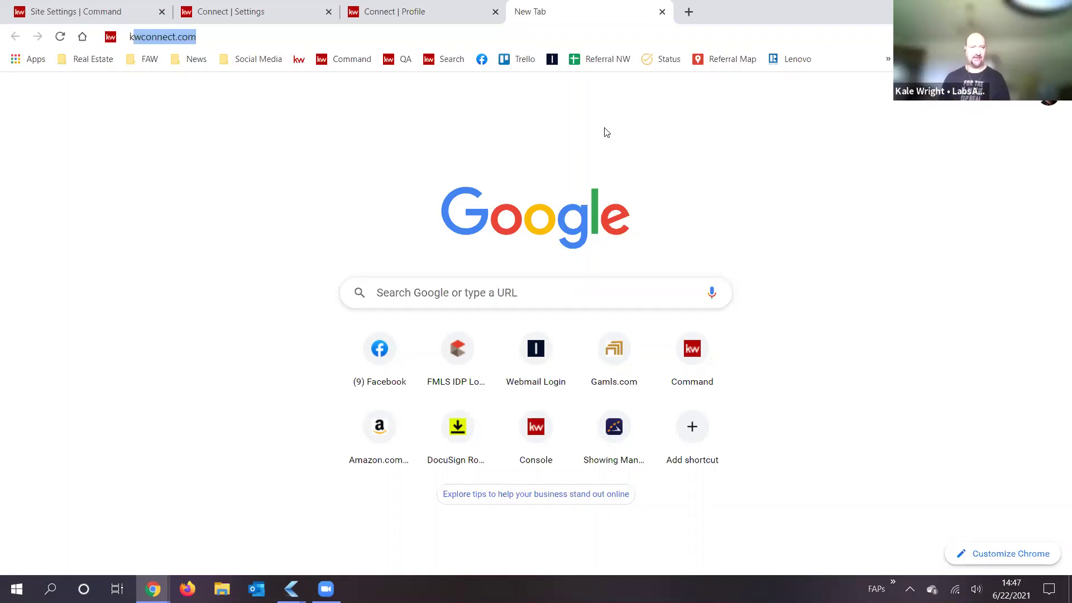
key(BackSpace)
key(BackSpace)
text(rea)
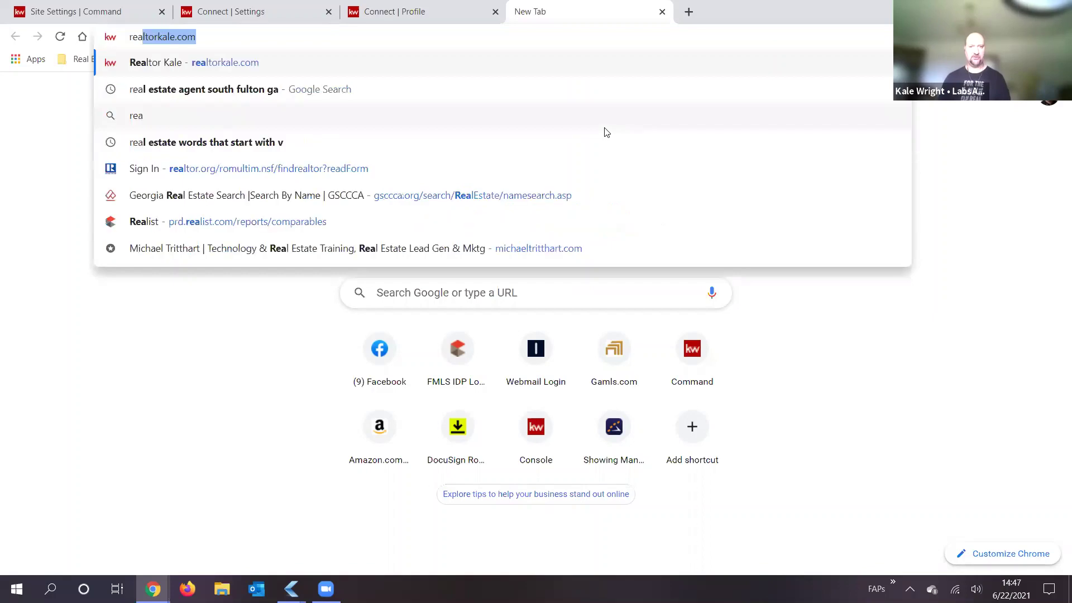
key(Return)
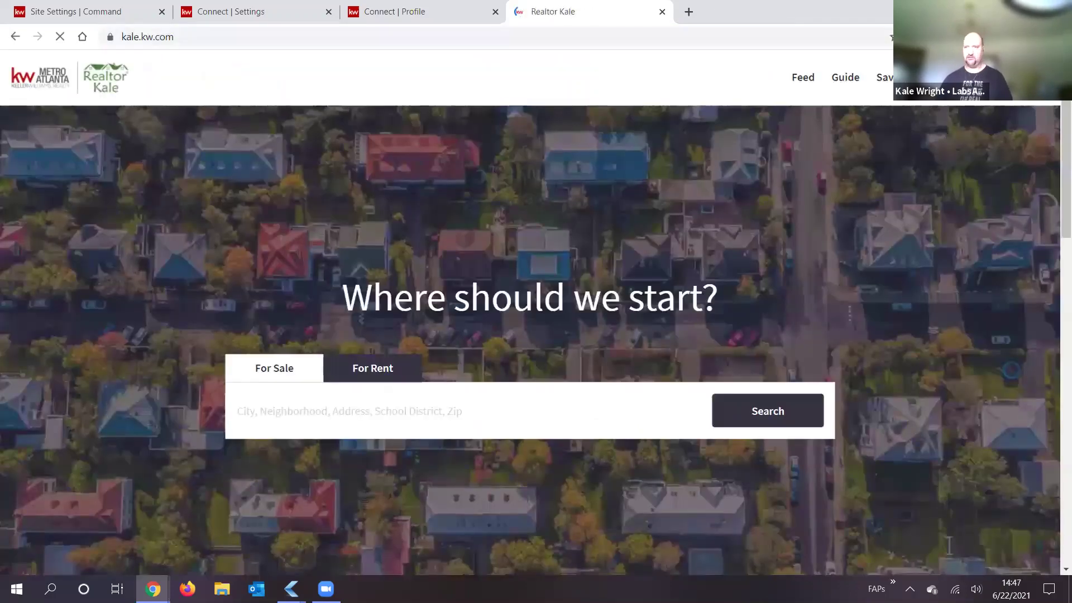
Step: Look through the agent site's navigation and visitor account menus
click(933, 77)
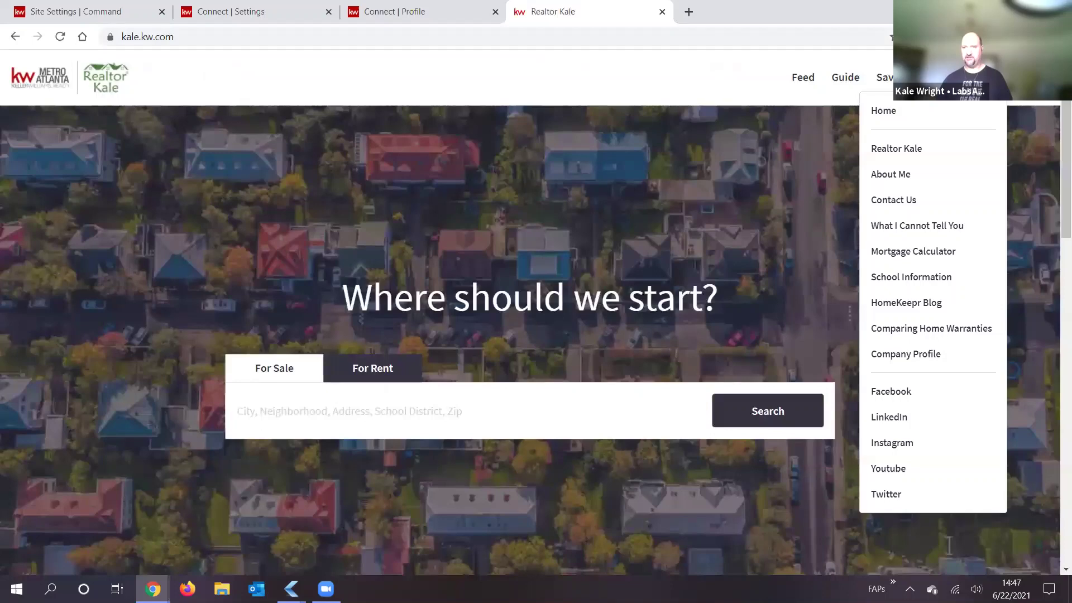
click(1016, 77)
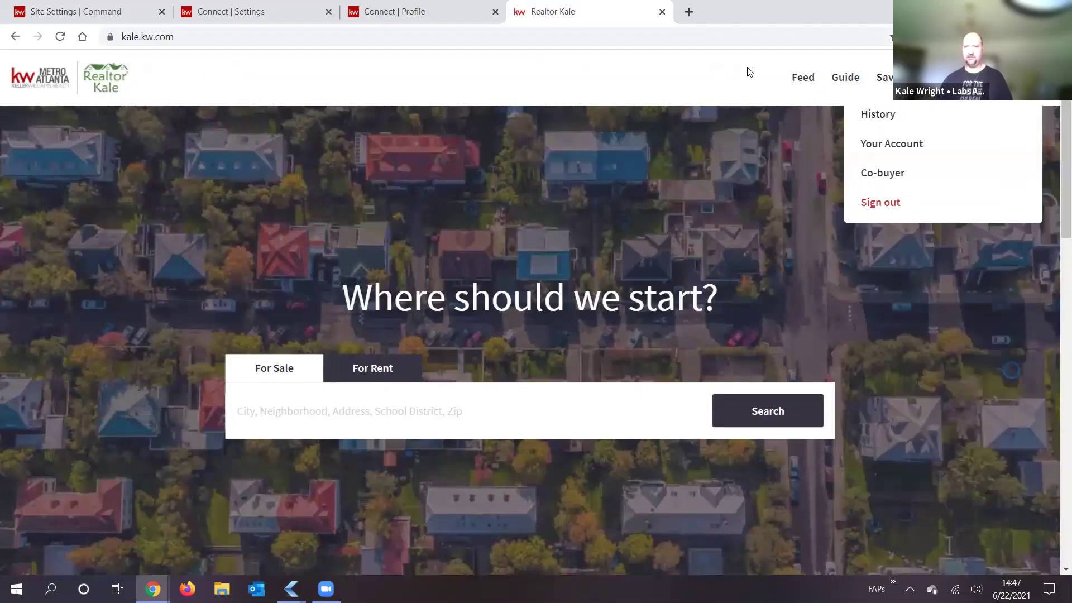
click(798, 130)
Step: Review the Let's Talk contact card, then close the agent site to return to the Connect profile
scroll(931, 202, down, 5)
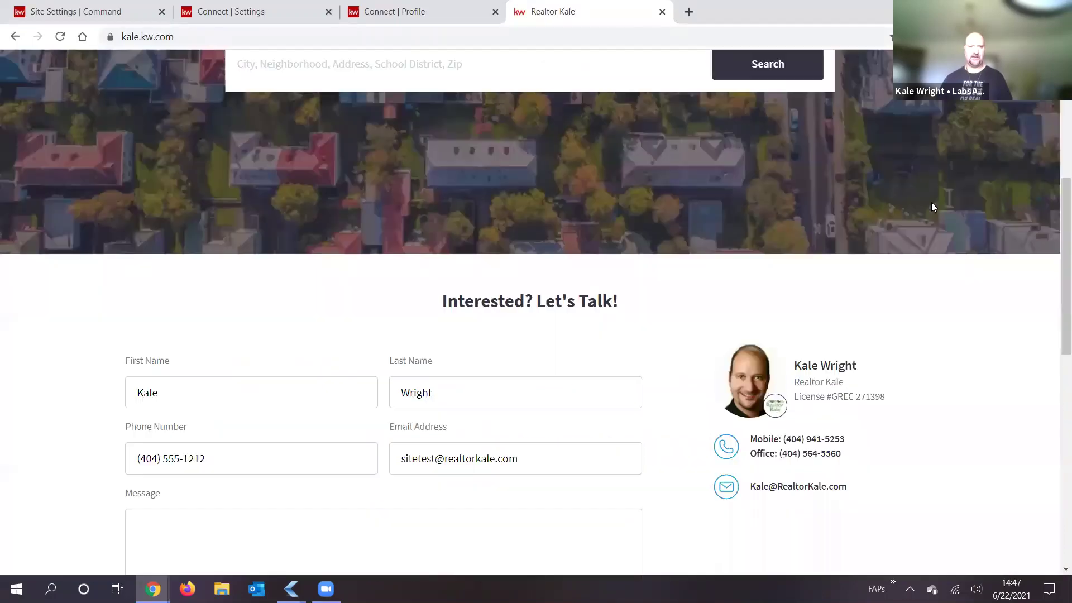
scroll(933, 200, down, 5)
scroll(940, 197, up, 2)
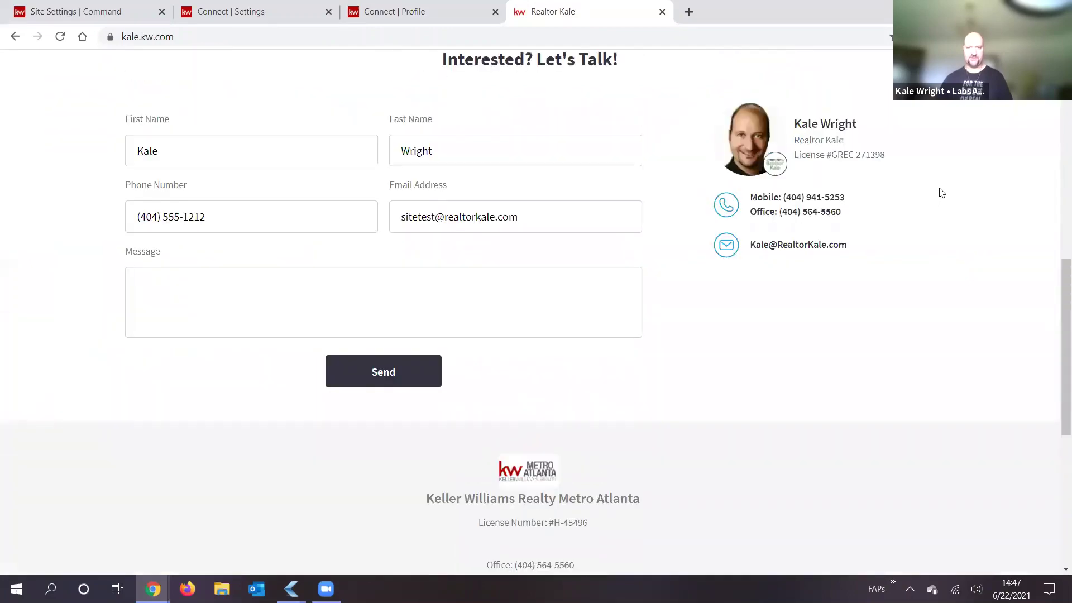
scroll(939, 186, up, 8)
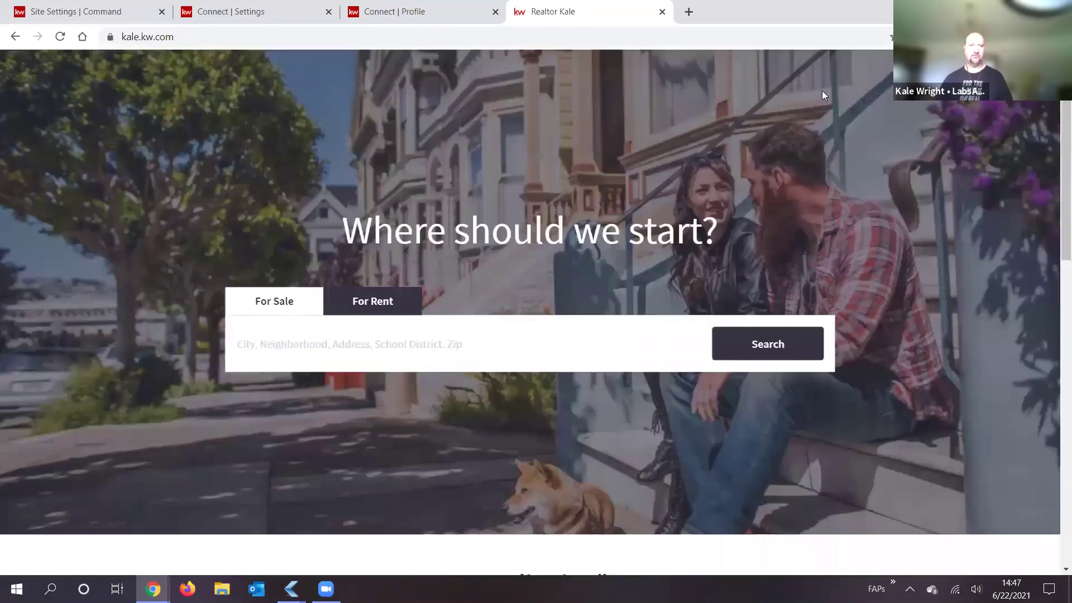
scroll(822, 95, up, 2)
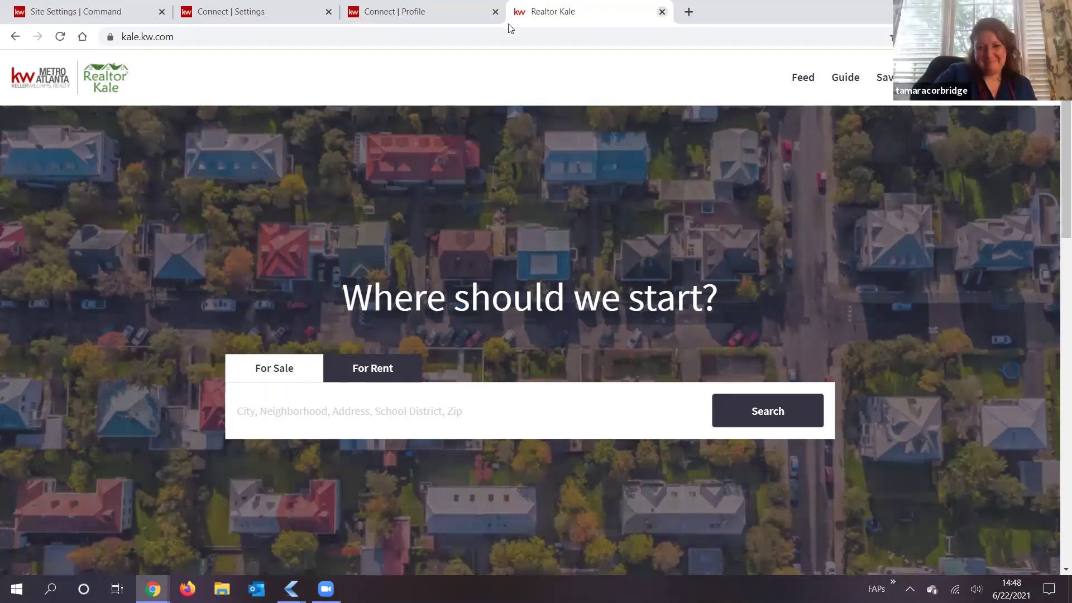
key(ctrl+w)
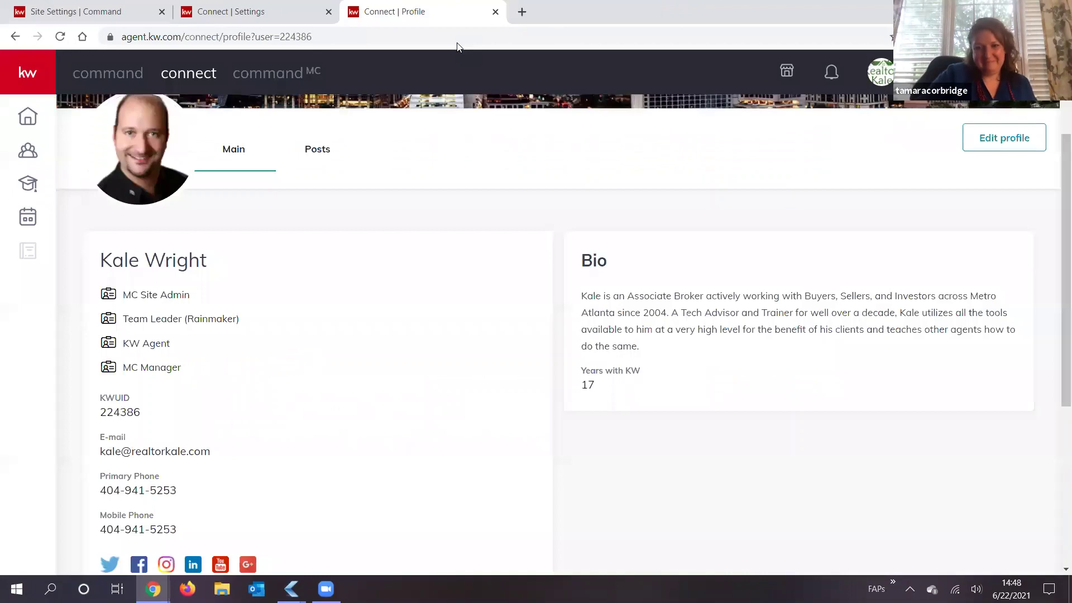